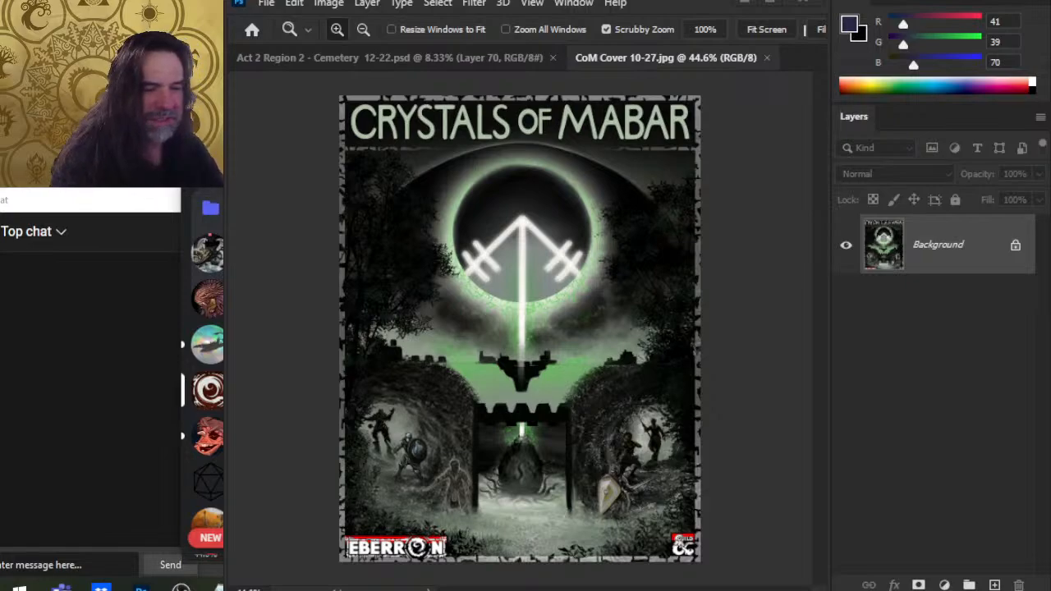
# Step: Close the CoM Cover 10-27.jpg document, leaving the cemetery map open
pyautogui.click(215, 437)
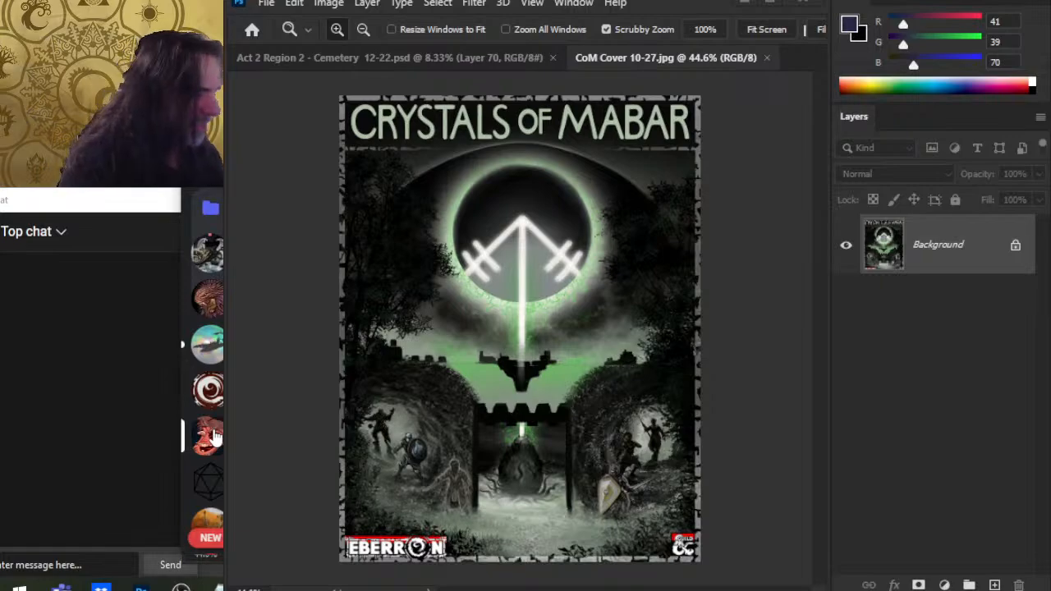
pyautogui.scroll(-2, 212, 437)
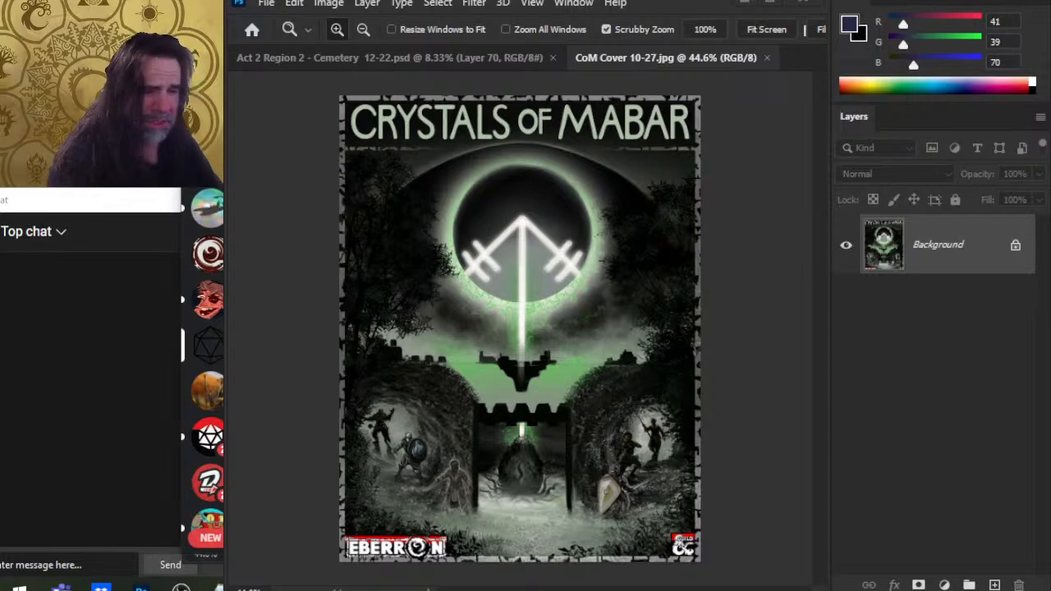
pyautogui.click(212, 396)
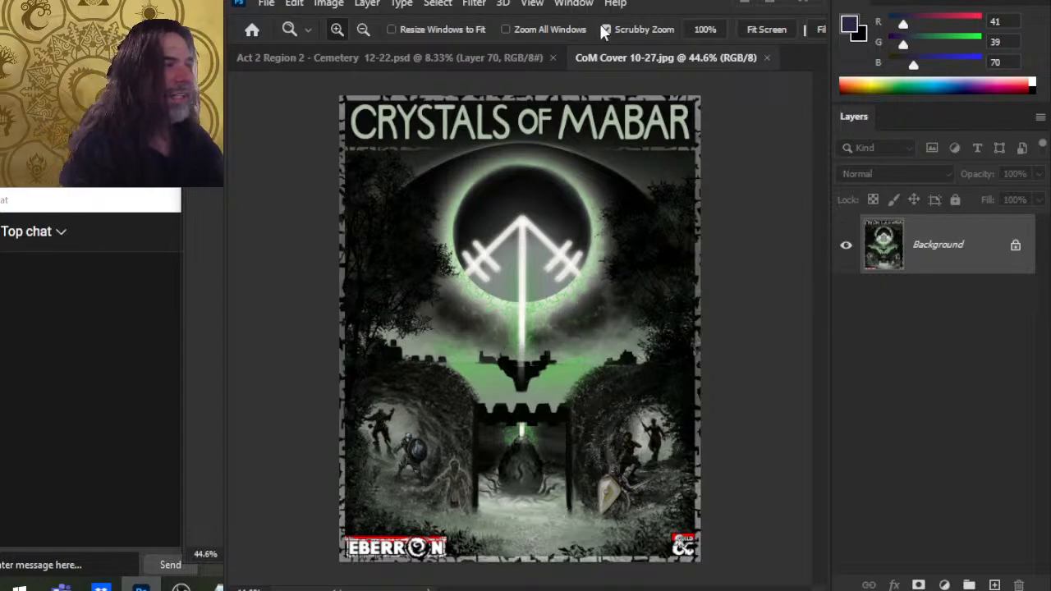
pyautogui.click(765, 59)
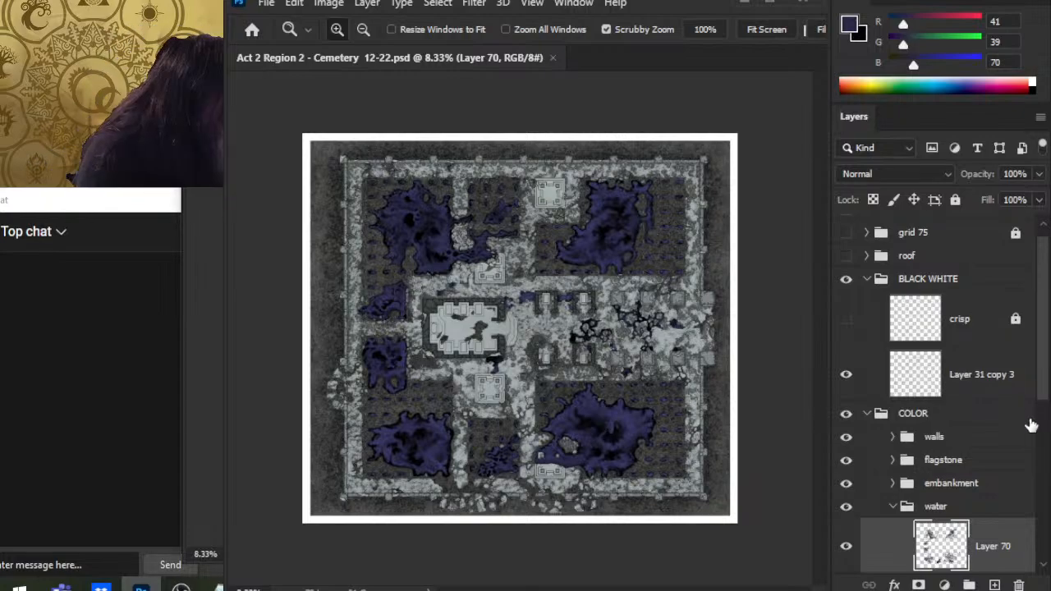
# Step: Zoom in to inspect the water pool on the cemetery map's left side, and zoom back out
pyautogui.click(368, 378)
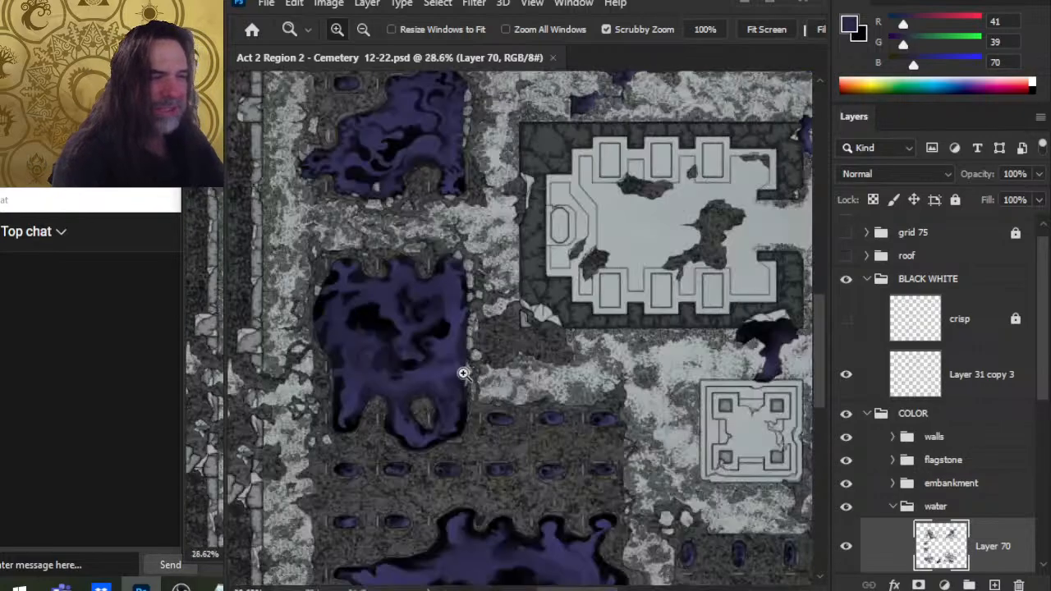
pyautogui.click(424, 390)
pyautogui.moveTo(452, 418)
pyautogui.mouseDown()
pyautogui.moveTo(482, 342)
pyautogui.moveTo(747, 473)
pyautogui.moveTo(774, 509)
pyautogui.moveTo(685, 347)
pyautogui.moveTo(618, 310)
pyautogui.moveTo(621, 324)
pyautogui.moveTo(575, 272)
pyautogui.mouseUp()
pyautogui.press('r')
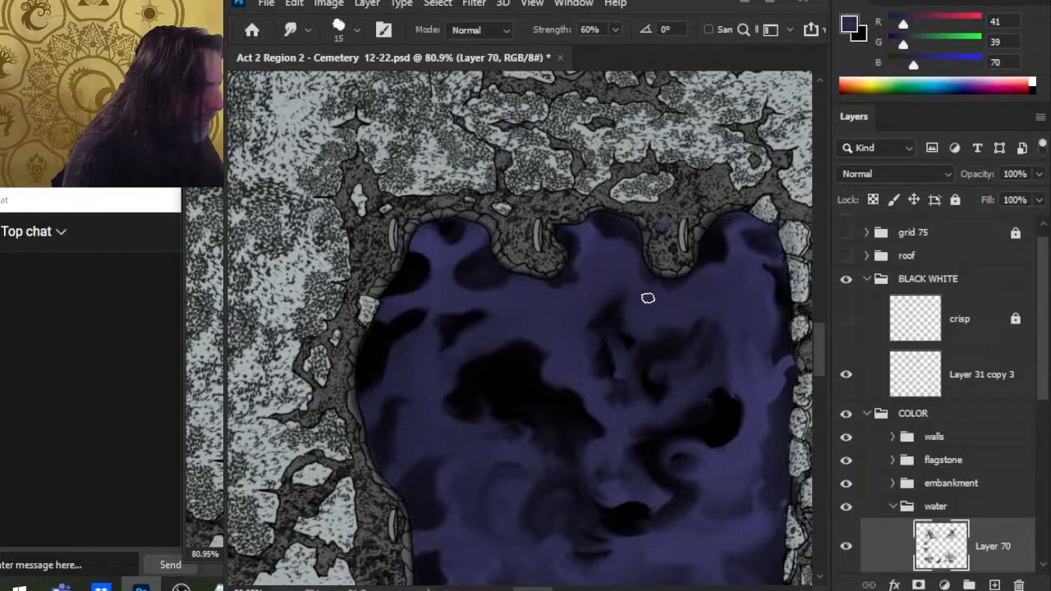
pyautogui.press('z')
pyautogui.moveTo(714, 343); pyautogui.dragTo(496, 343)
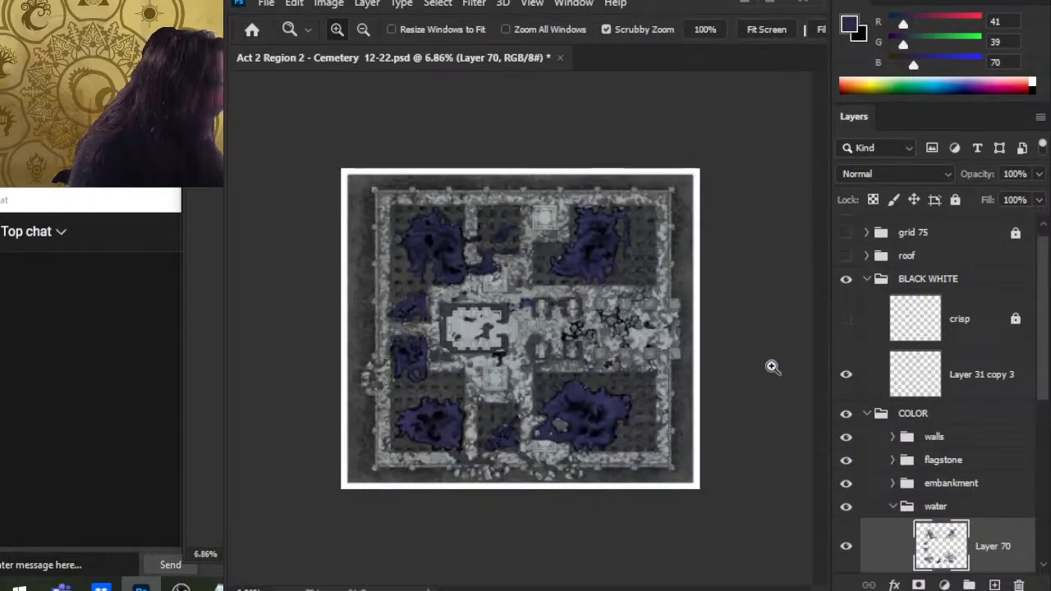
# Step: Hide the COLOR group and show the grid 75 group together with its overlay layer
pyautogui.click(846, 413)
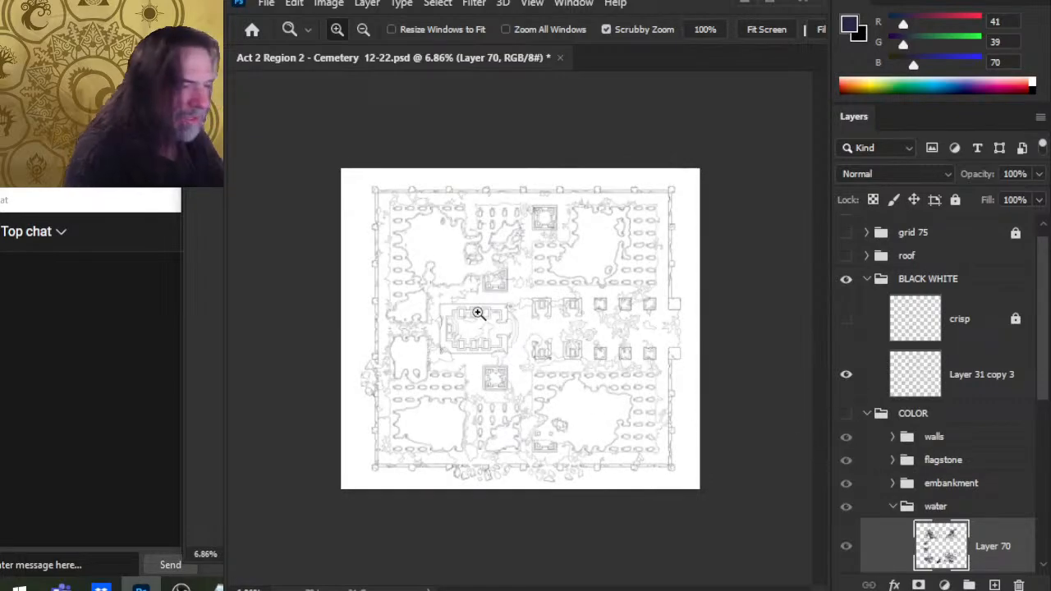
pyautogui.moveTo(503, 329); pyautogui.dragTo(559, 356)
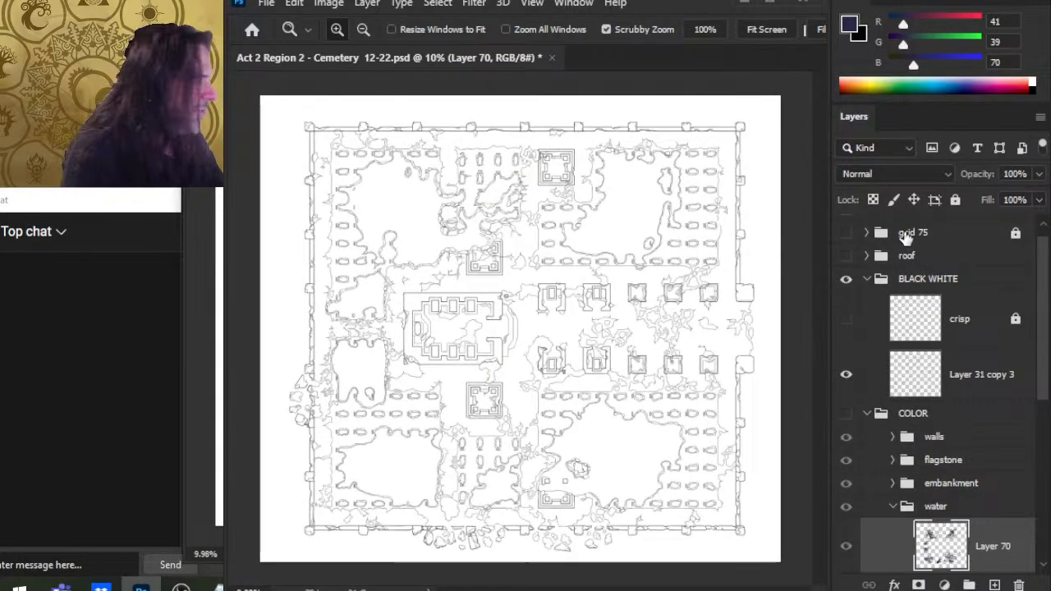
pyautogui.click(846, 232)
pyautogui.click(867, 232)
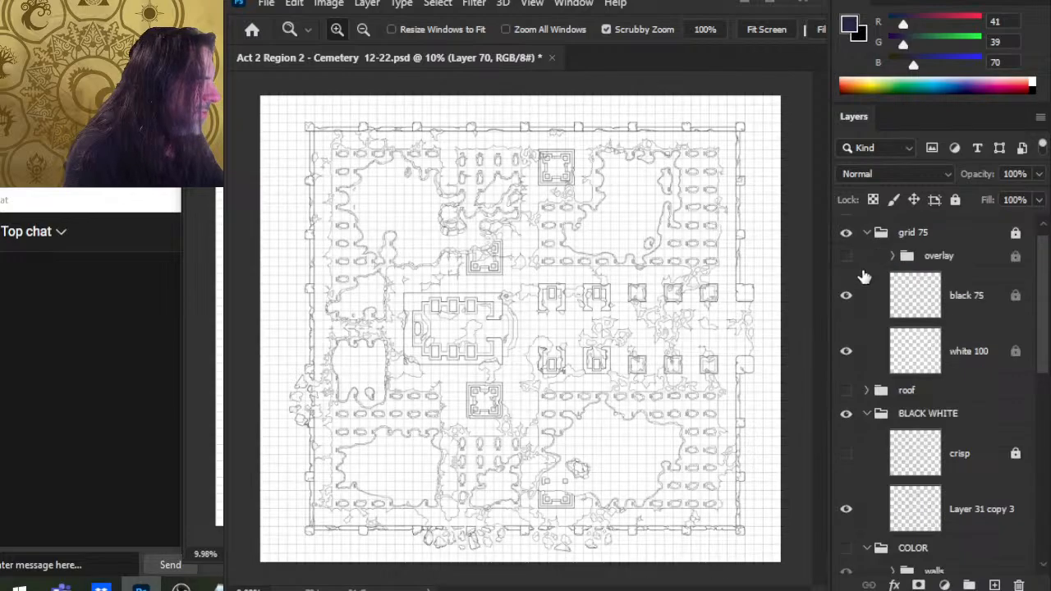
pyautogui.click(846, 255)
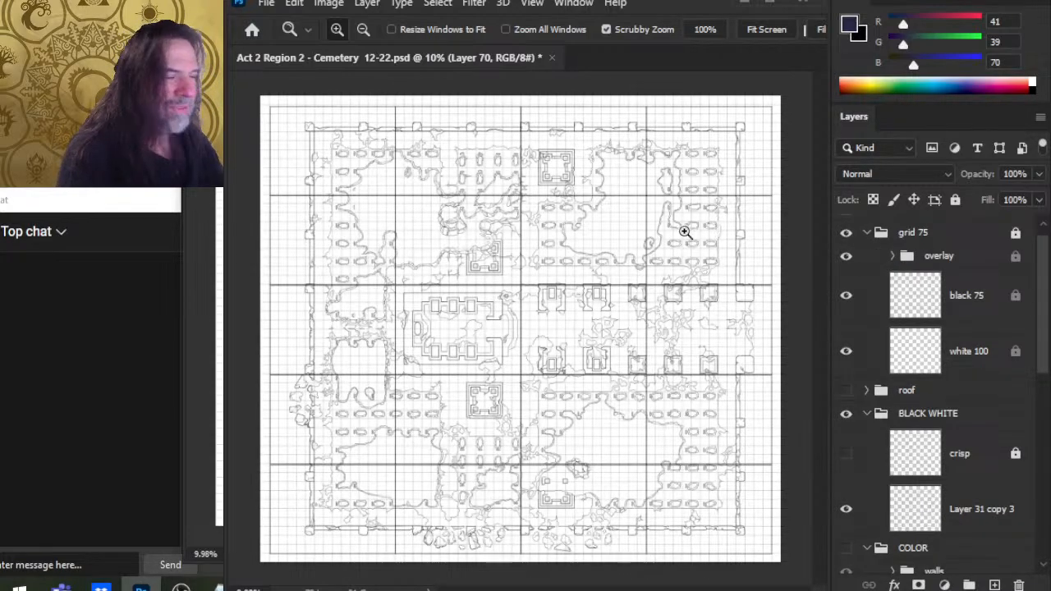
# Step: Zoom and pan across the line art to examine the map layout against the grid
pyautogui.moveTo(483, 306); pyautogui.dragTo(579, 302)
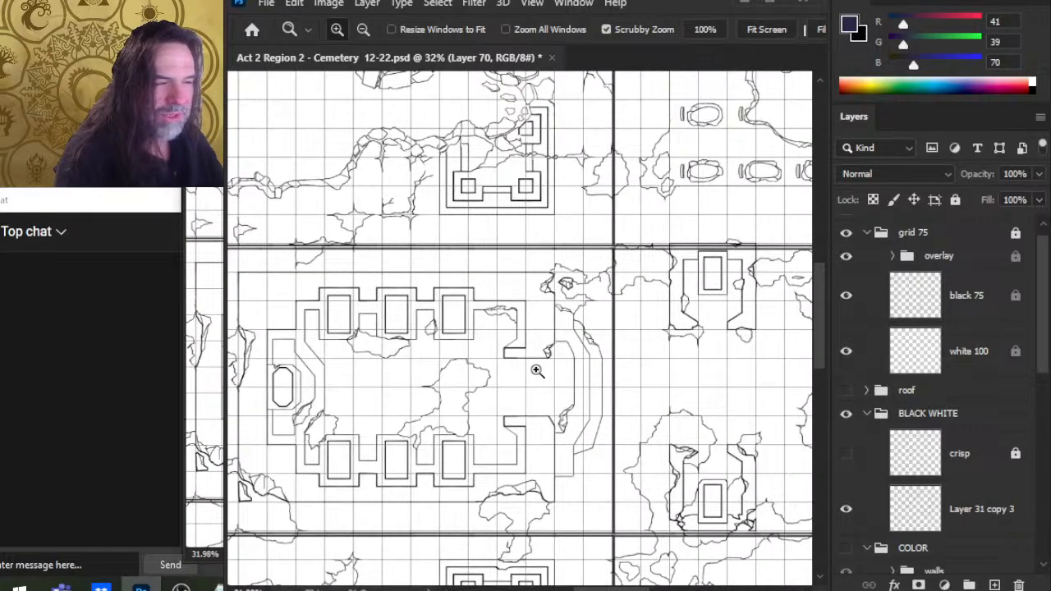
pyautogui.moveTo(595, 194); pyautogui.dragTo(764, 441)
pyautogui.moveTo(703, 398); pyautogui.dragTo(616, 324)
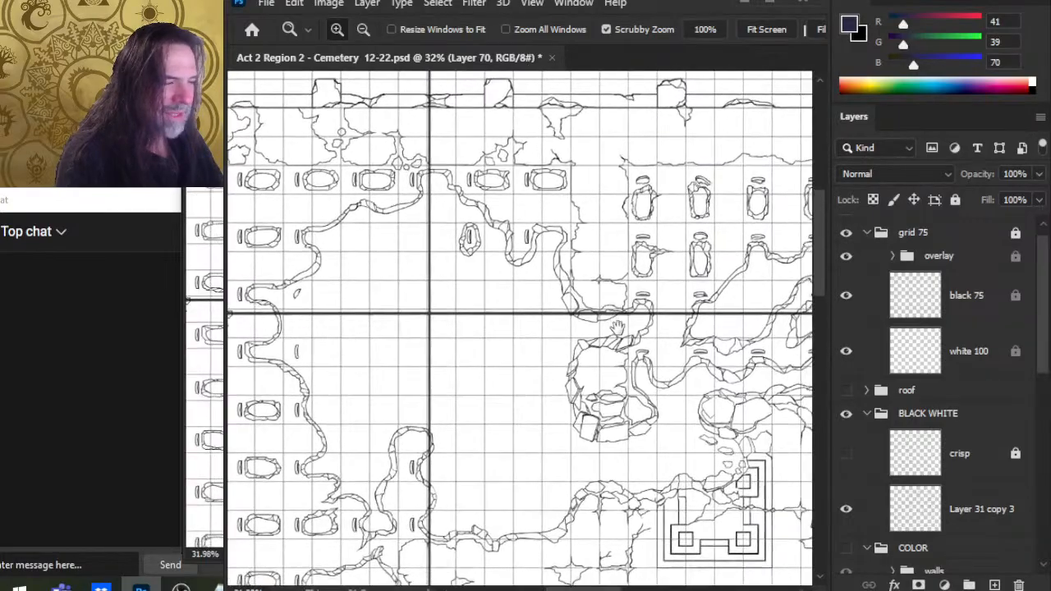
pyautogui.moveTo(705, 422); pyautogui.dragTo(460, 327)
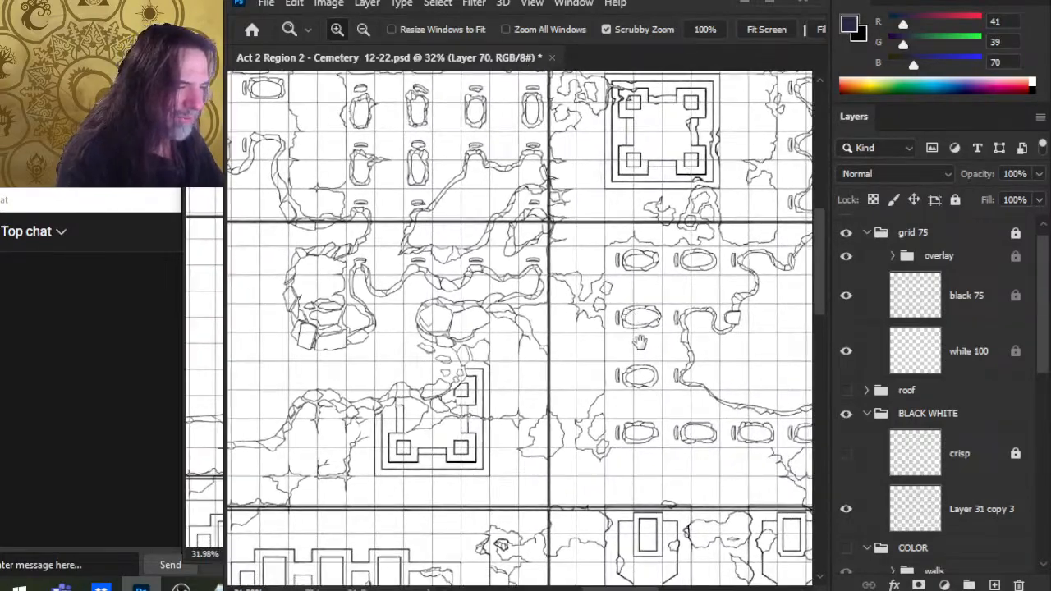
pyautogui.moveTo(741, 360); pyautogui.dragTo(609, 327)
pyautogui.moveTo(664, 415); pyautogui.dragTo(575, 399)
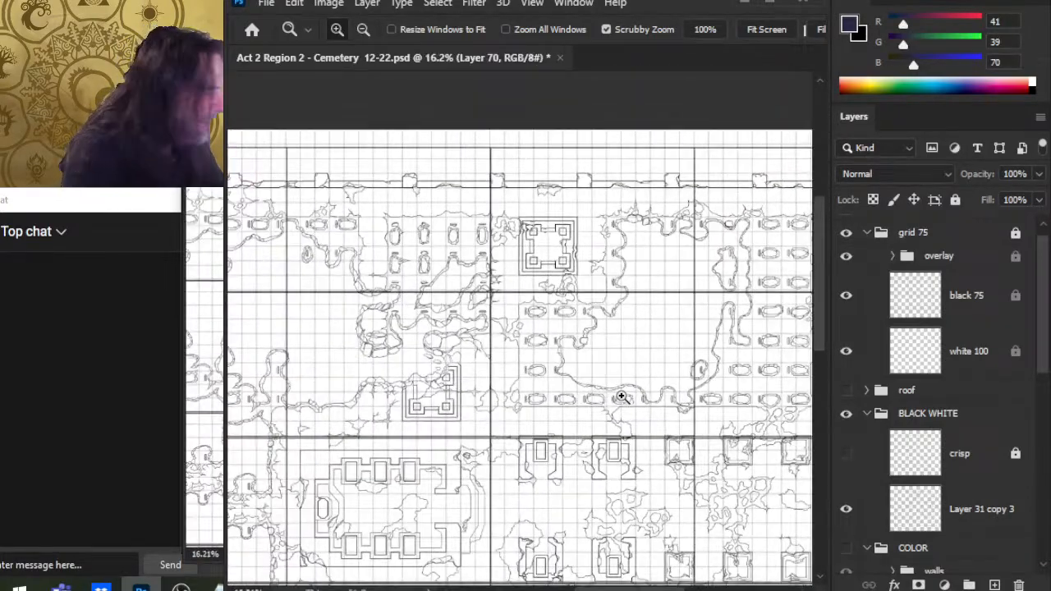
pyautogui.moveTo(749, 441); pyautogui.dragTo(675, 433)
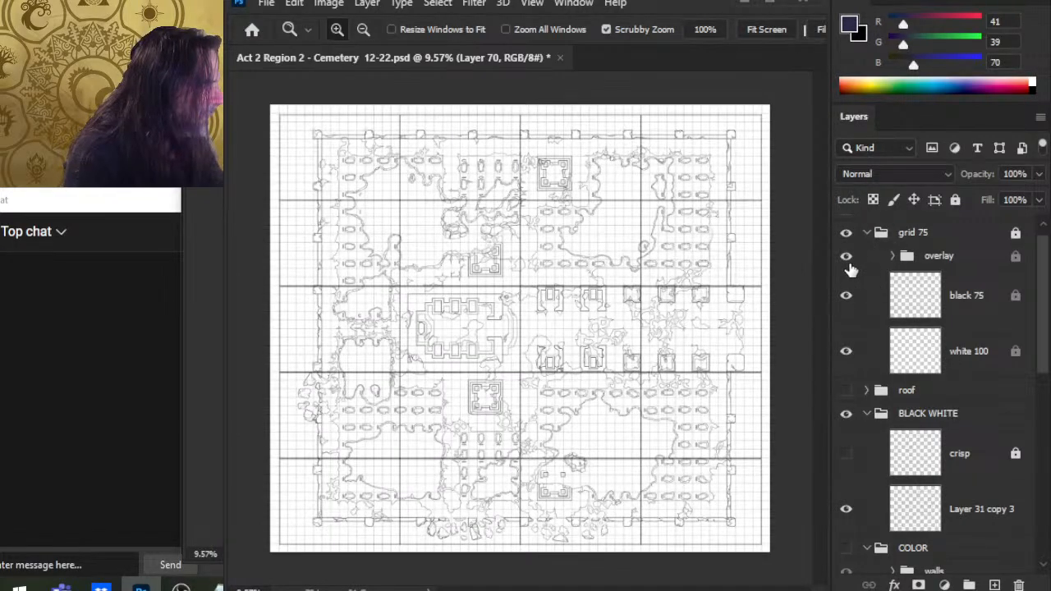
# Step: Hide the grid overlay, collapse the grid 75 group and make the COLOR group visible again
pyautogui.click(847, 257)
pyautogui.click(869, 240)
pyautogui.click(867, 232)
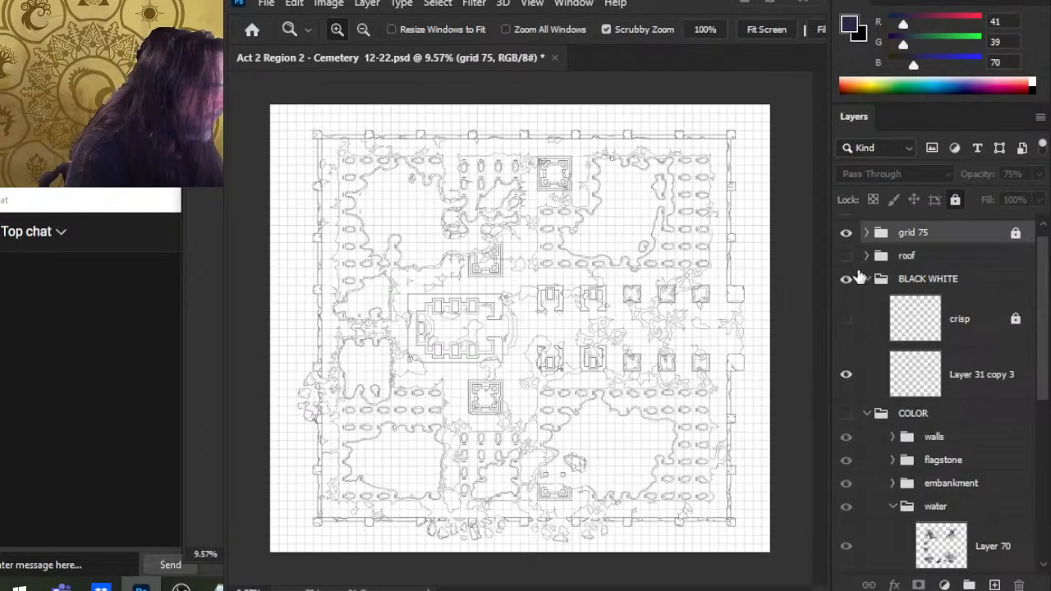
pyautogui.click(846, 233)
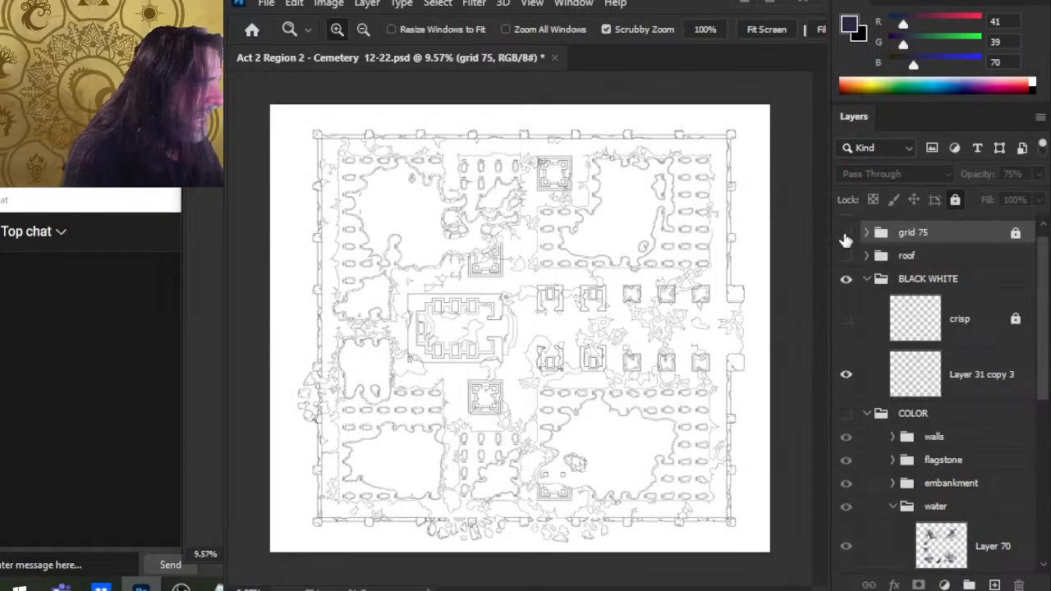
pyautogui.click(846, 233)
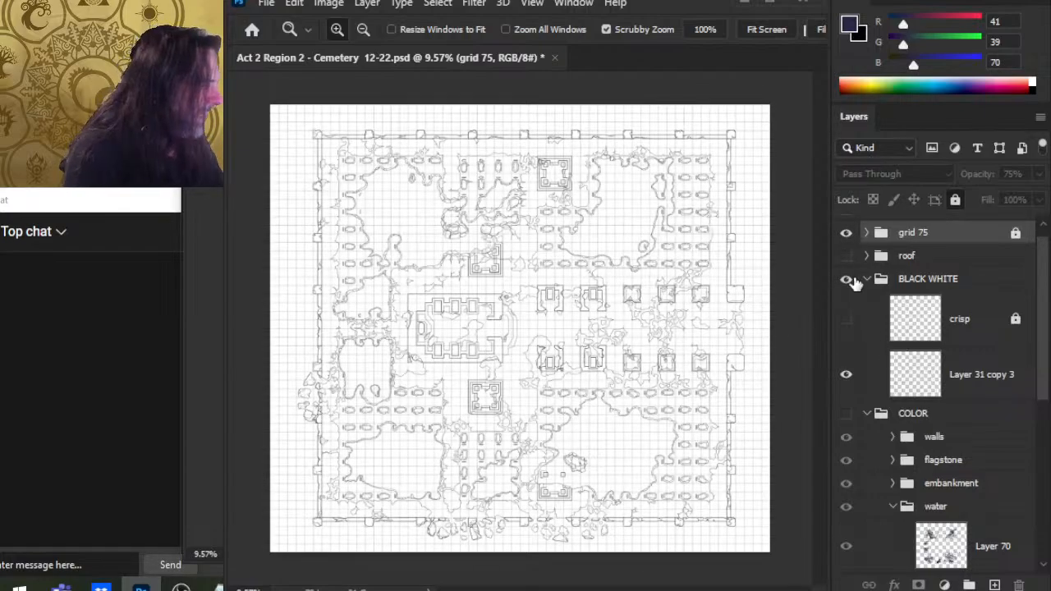
pyautogui.click(846, 414)
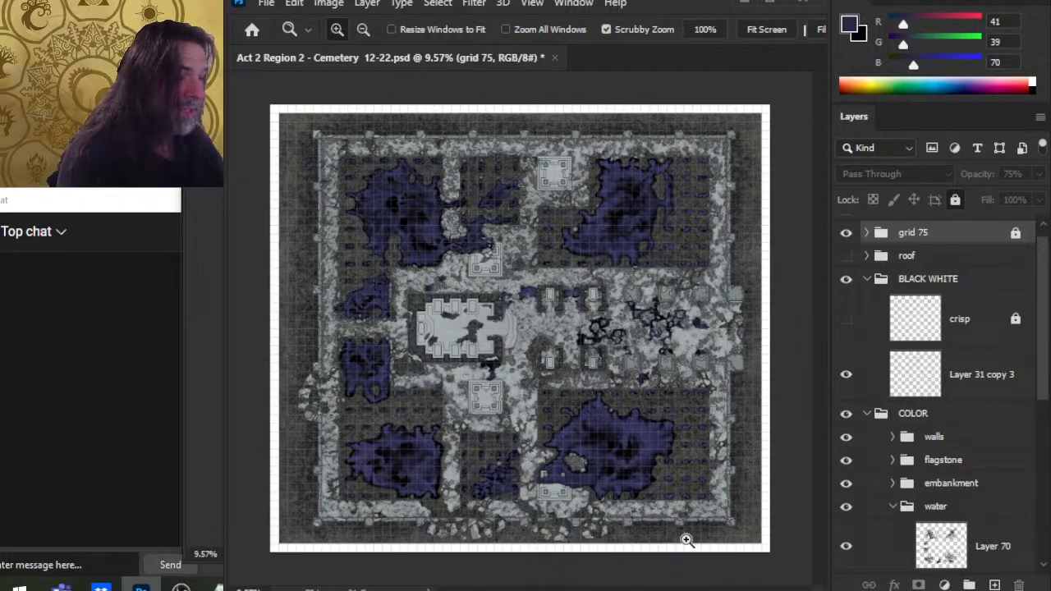
# Step: Zoom in to examine the central shrine and the cracked ground east of it on the colored map
pyautogui.moveTo(397, 386); pyautogui.dragTo(474, 383)
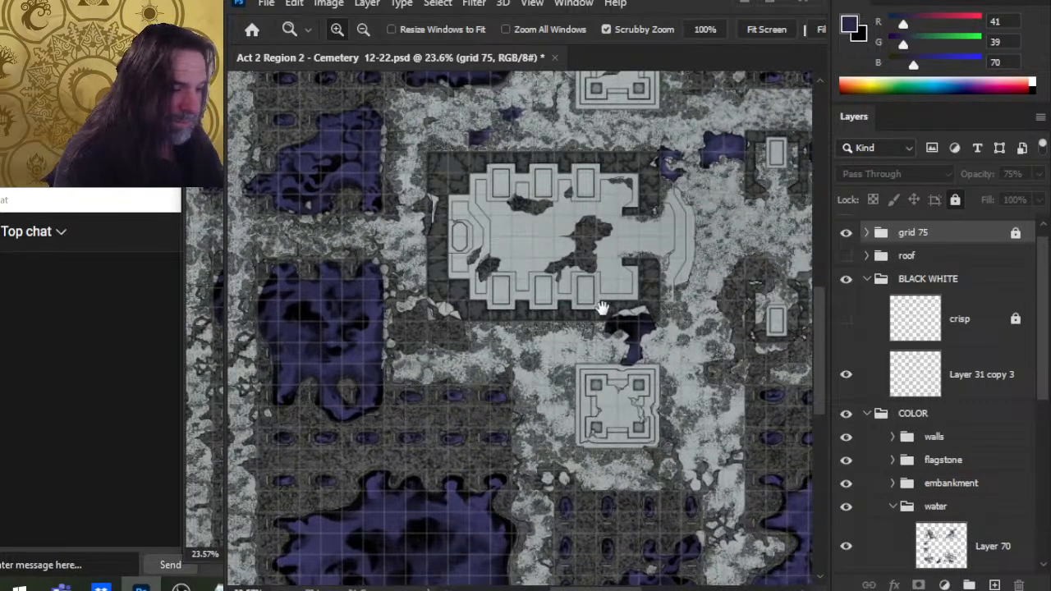
pyautogui.moveTo(602, 308); pyautogui.dragTo(548, 380)
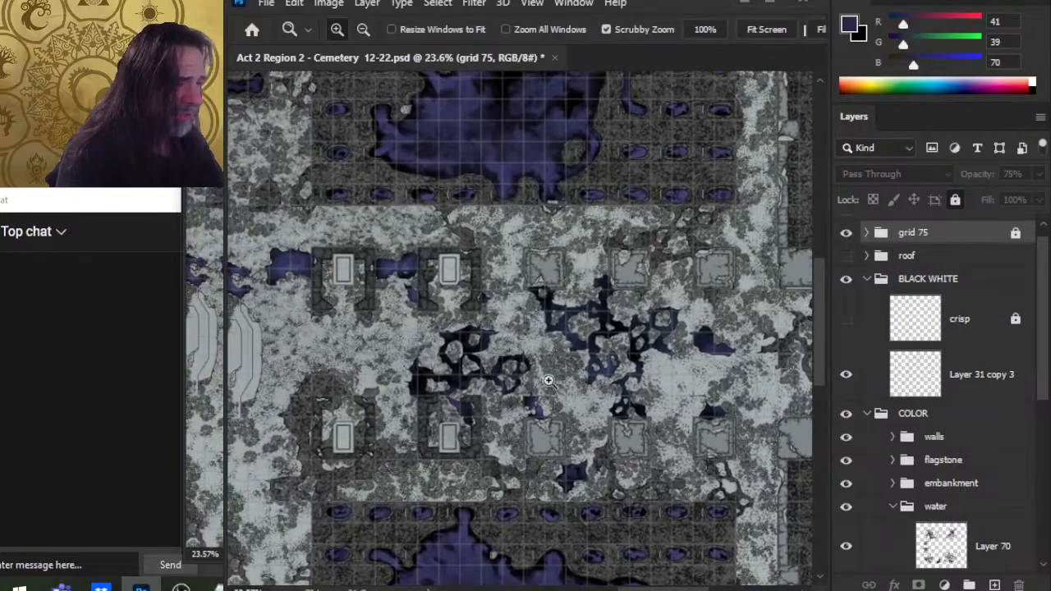
pyautogui.moveTo(492, 352); pyautogui.dragTo(549, 342)
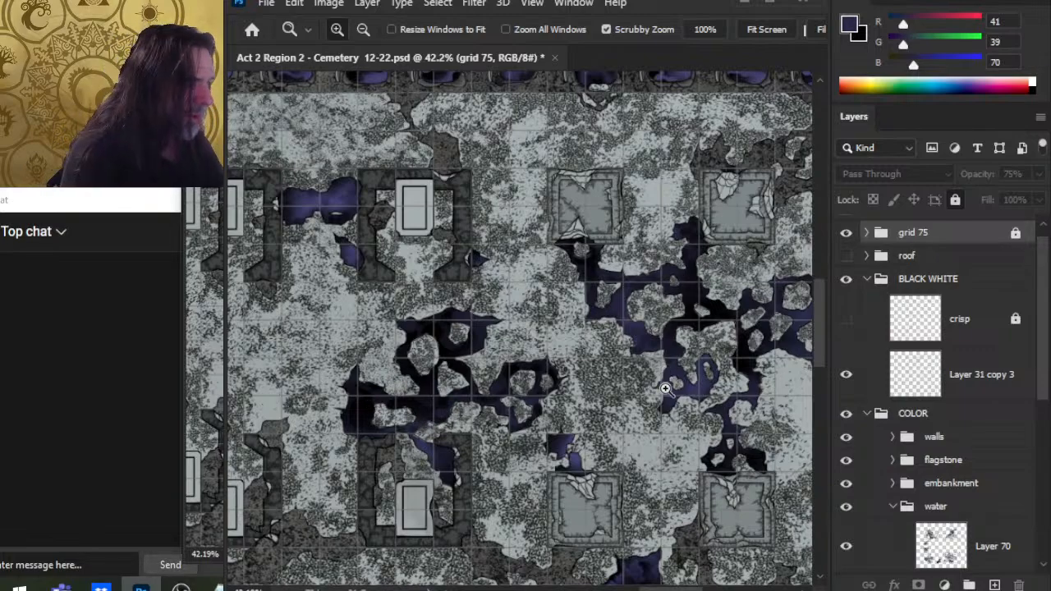
pyautogui.scroll(-5, 694, 390)
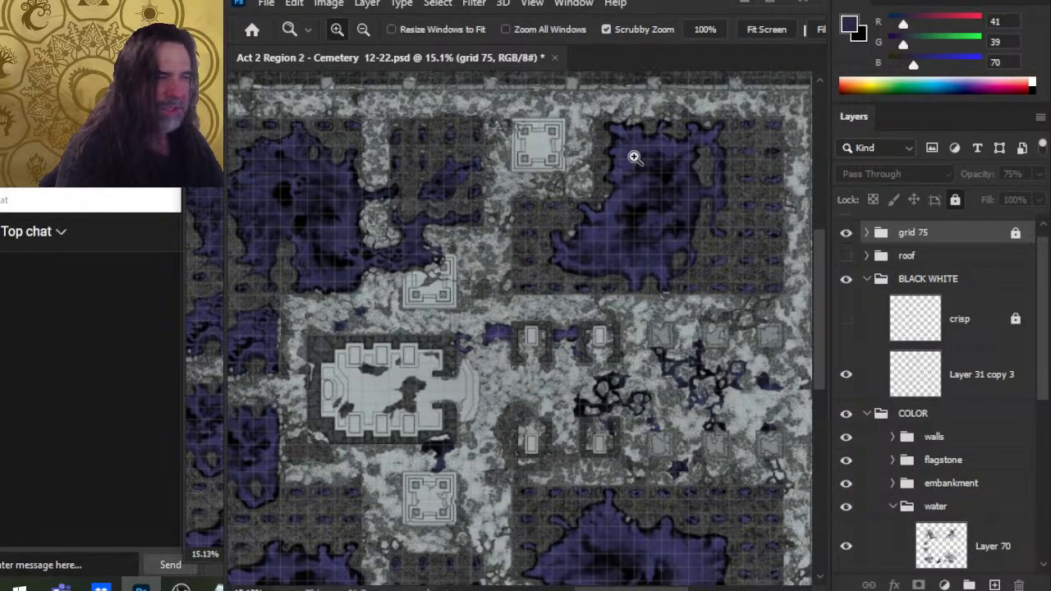
# Step: Pan around the colored map to examine the pools, shrines and ruins against the grid, and close the document
pyautogui.moveTo(647, 191); pyautogui.dragTo(690, 227)
pyautogui.moveTo(441, 362); pyautogui.dragTo(422, 422)
pyautogui.moveTo(676, 390); pyautogui.dragTo(685, 356)
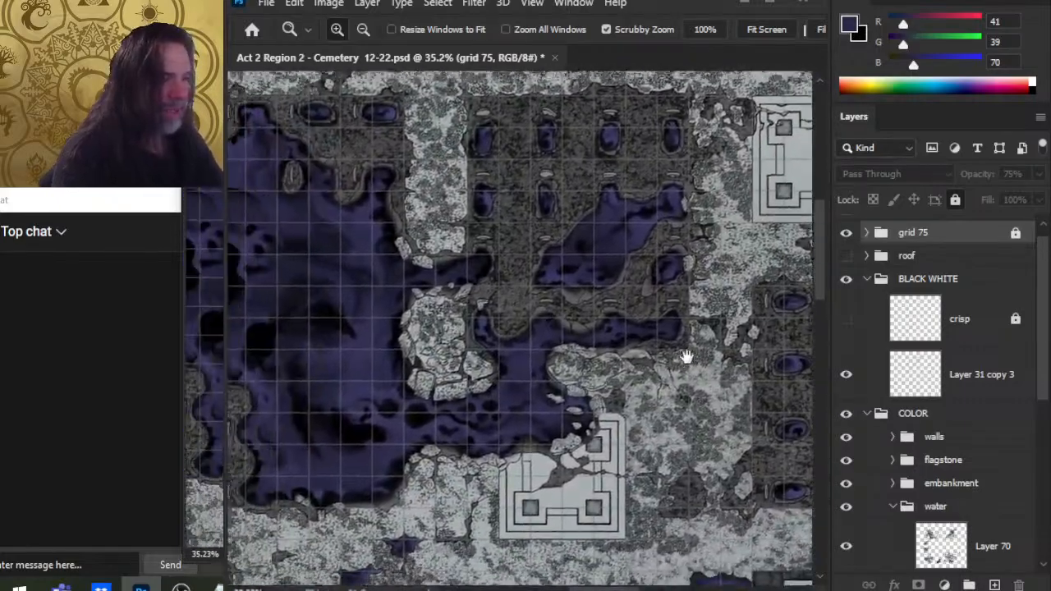
pyautogui.moveTo(612, 404); pyautogui.dragTo(680, 359)
pyautogui.moveTo(668, 395); pyautogui.dragTo(491, 239)
pyautogui.moveTo(497, 470); pyautogui.dragTo(561, 376)
pyautogui.moveTo(491, 371); pyautogui.dragTo(623, 272)
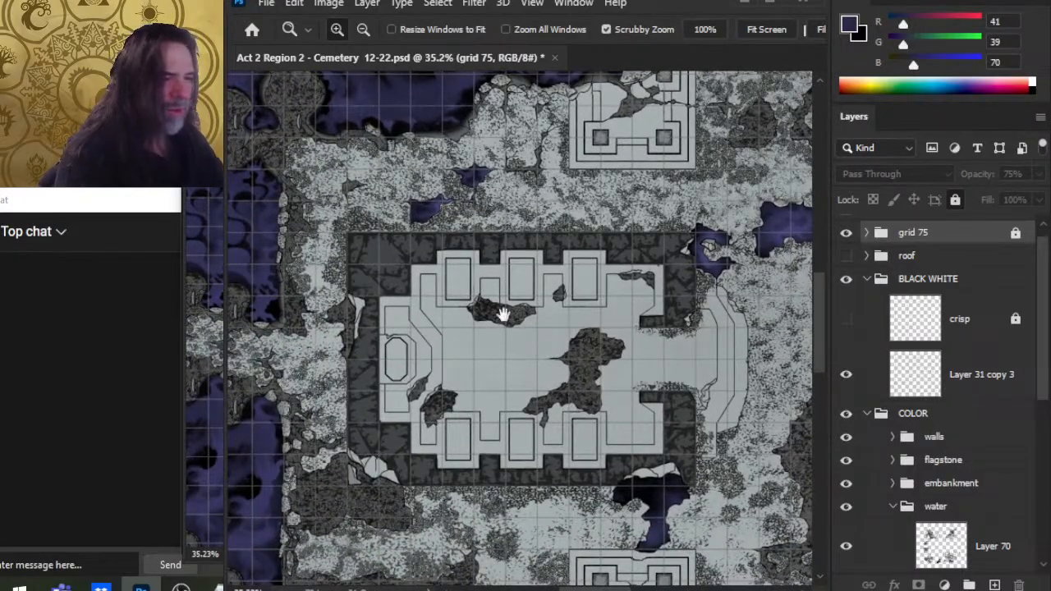
pyautogui.moveTo(490, 274); pyautogui.dragTo(698, 535)
pyautogui.moveTo(603, 530); pyautogui.dragTo(632, 404)
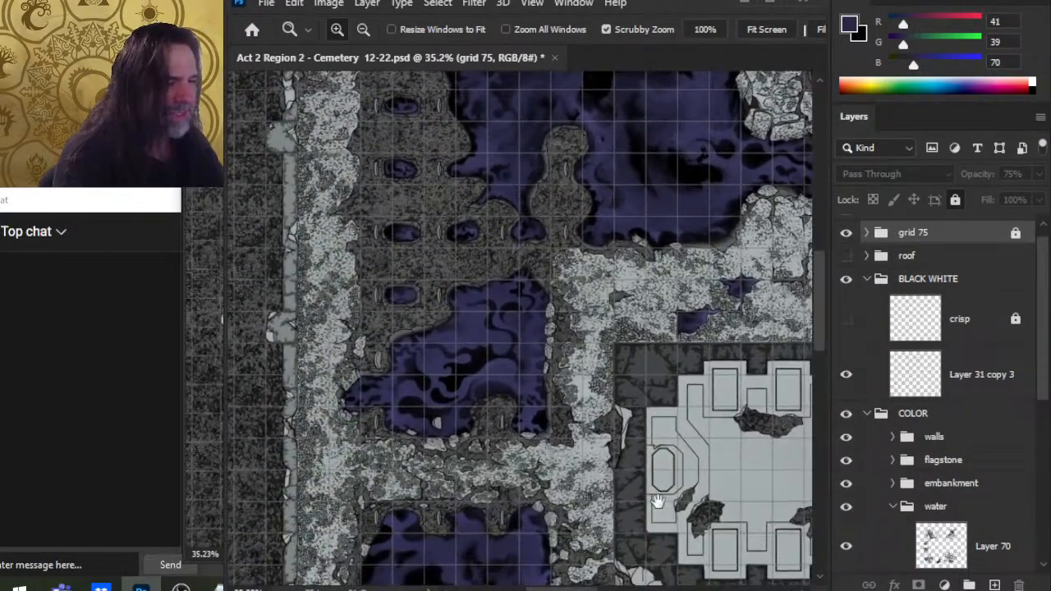
pyautogui.moveTo(657, 500); pyautogui.dragTo(583, 452)
pyautogui.moveTo(422, 462); pyautogui.dragTo(465, 317)
pyautogui.moveTo(660, 406); pyautogui.dragTo(419, 337)
pyautogui.moveTo(675, 409); pyautogui.dragTo(442, 341)
pyautogui.moveTo(657, 370)
pyautogui.mouseDown()
pyautogui.moveTo(632, 392)
pyautogui.moveTo(493, 443)
pyautogui.mouseUp()
pyautogui.moveTo(640, 423); pyautogui.dragTo(425, 465)
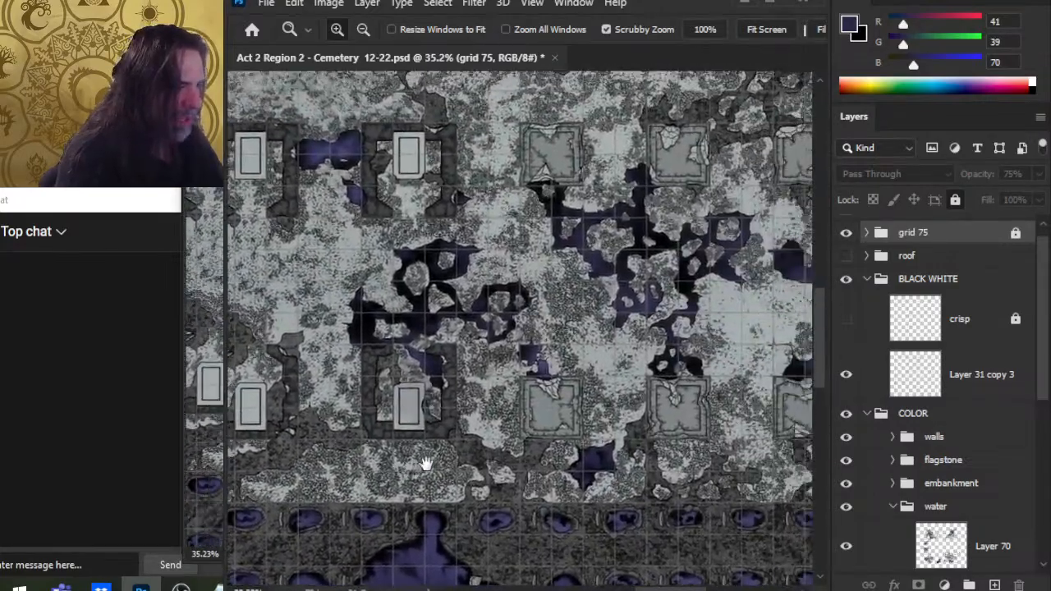
pyautogui.moveTo(521, 402); pyautogui.dragTo(441, 438)
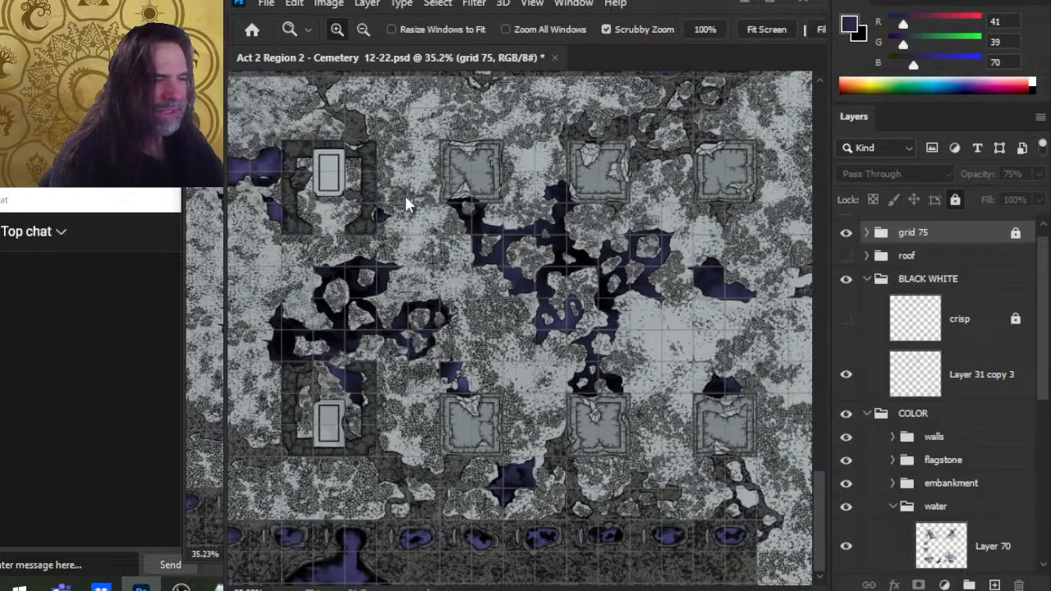
pyautogui.hotkey('ctrl', 'w')
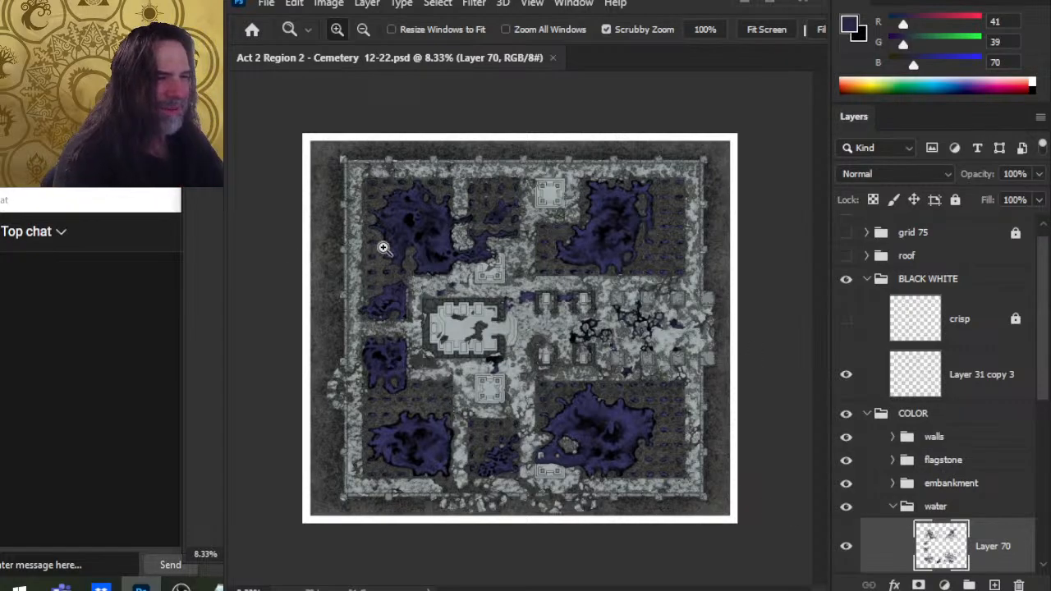
# Step: Smudge the western pool's left and top edges on Layer 70 at 60% strength, enlarging the brush to 25
pyautogui.moveTo(402, 238); pyautogui.dragTo(435, 245)
pyautogui.moveTo(484, 447); pyautogui.dragTo(627, 239)
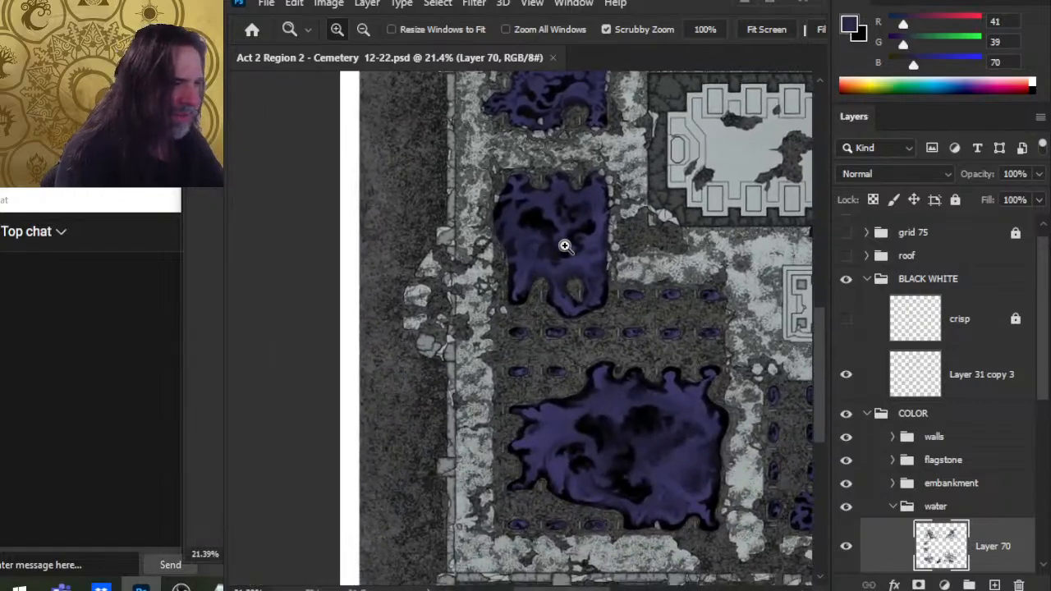
pyautogui.moveTo(564, 245); pyautogui.dragTo(604, 247)
pyautogui.moveTo(531, 291); pyautogui.dragTo(577, 411)
pyautogui.press('r')
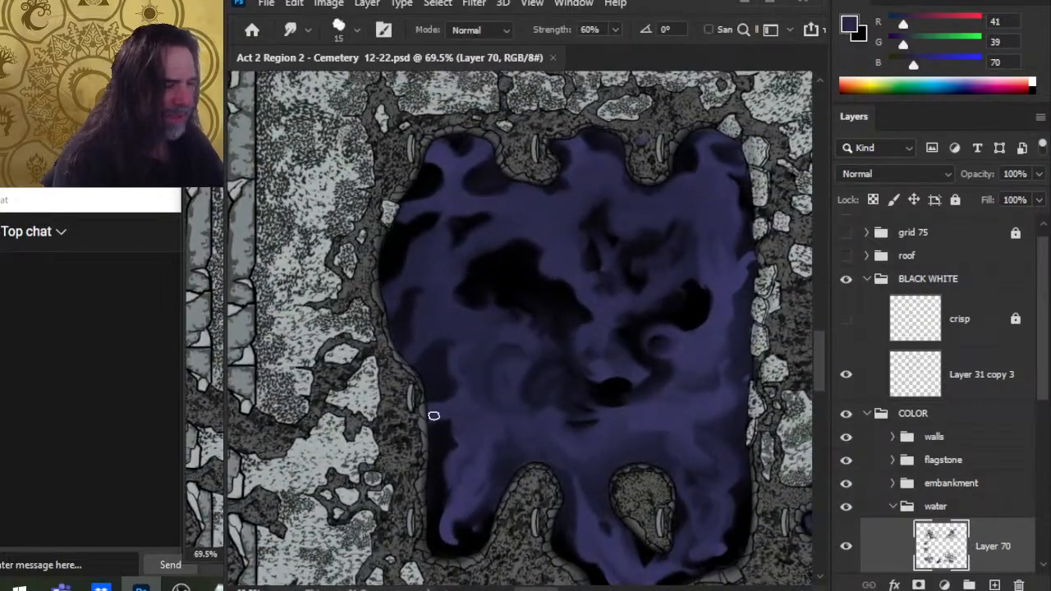
pyautogui.moveTo(438, 415); pyautogui.dragTo(448, 395)
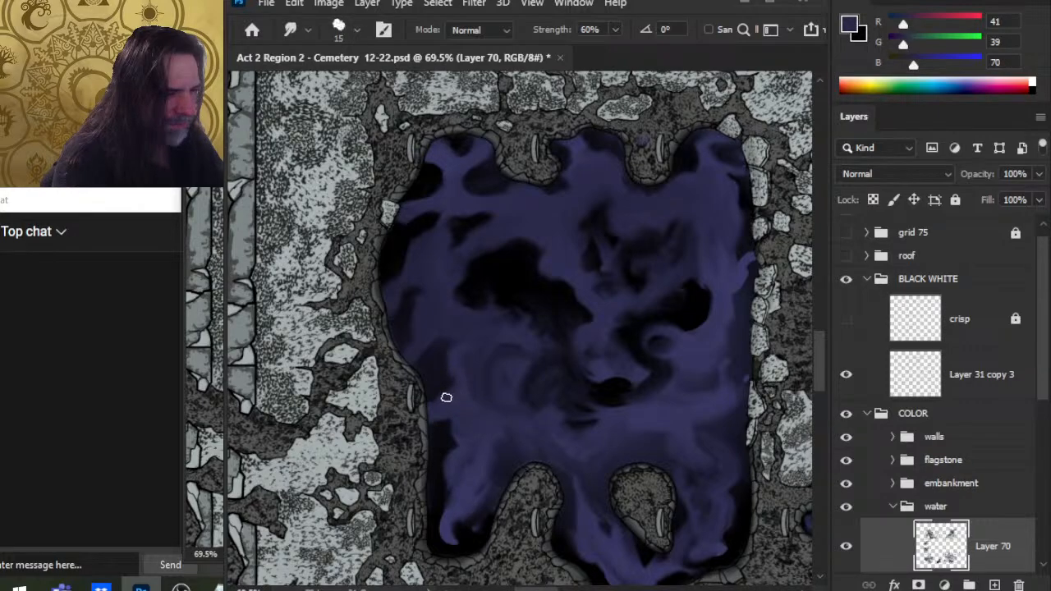
pyautogui.moveTo(446, 398); pyautogui.dragTo(455, 385)
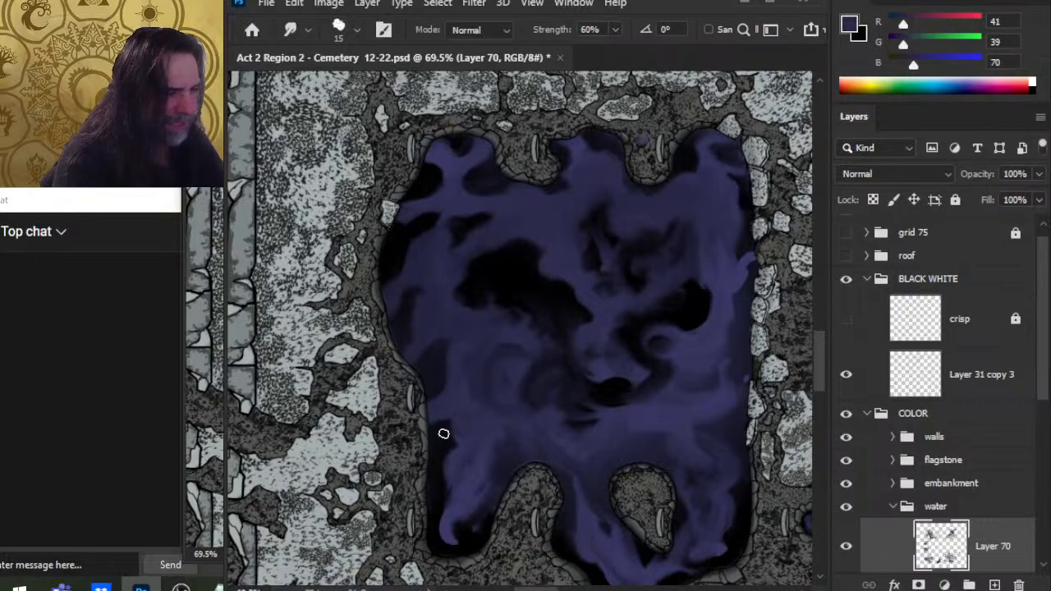
pyautogui.moveTo(444, 434)
pyautogui.mouseDown()
pyautogui.moveTo(464, 453)
pyautogui.moveTo(449, 420)
pyautogui.mouseUp()
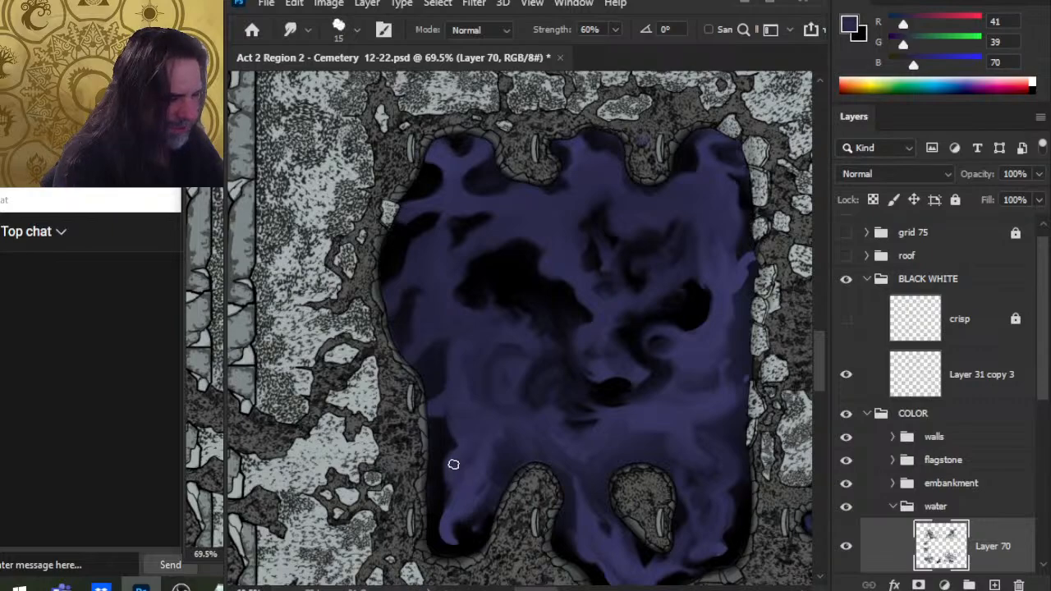
pyautogui.moveTo(457, 493); pyautogui.dragTo(441, 515)
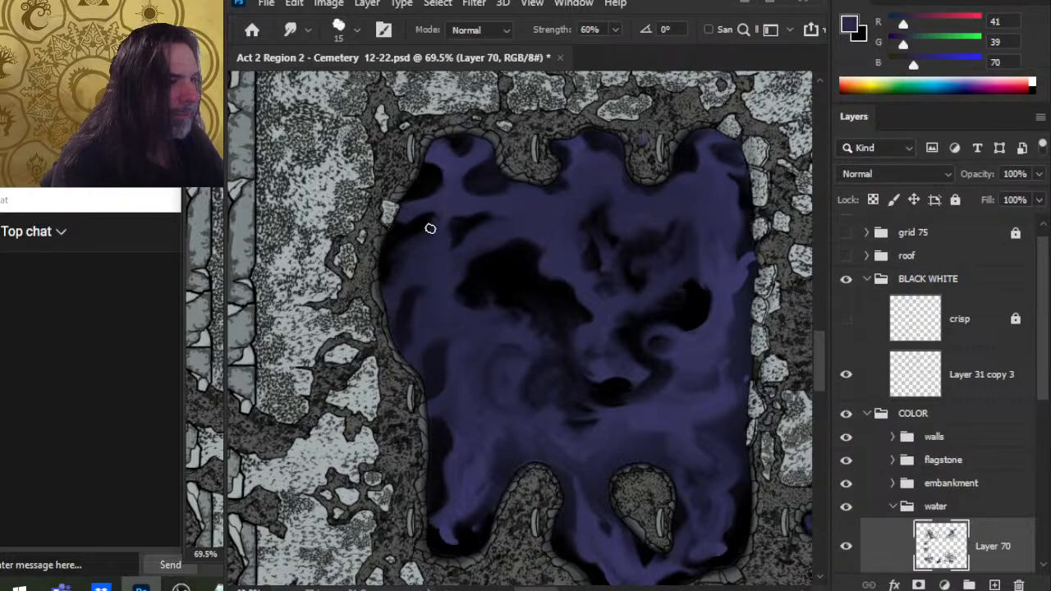
pyautogui.press(']')
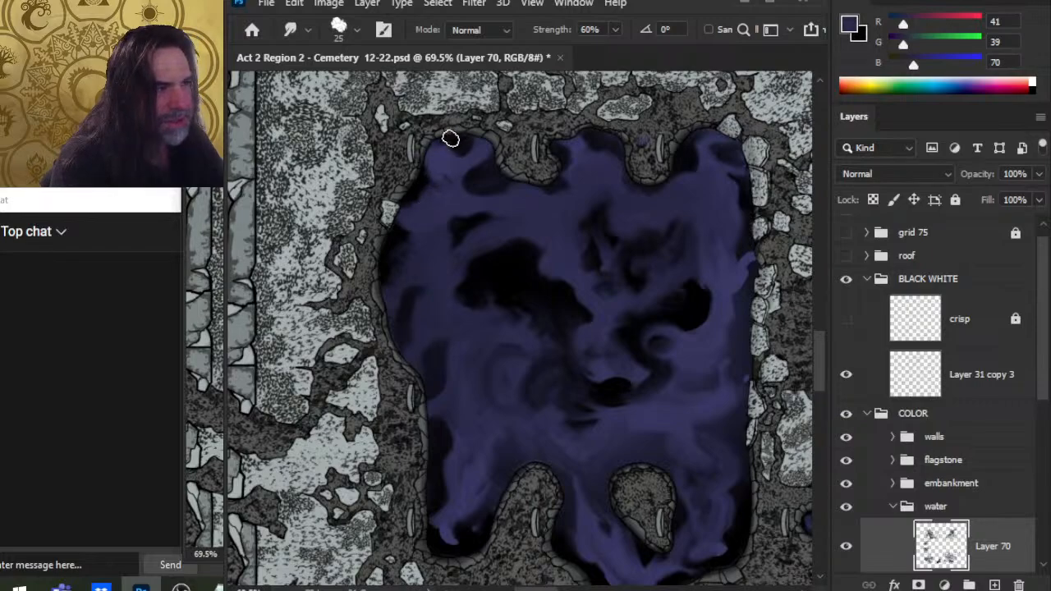
pyautogui.moveTo(462, 145)
pyautogui.mouseDown()
pyautogui.moveTo(437, 193)
pyautogui.moveTo(414, 183)
pyautogui.moveTo(432, 179)
pyautogui.moveTo(449, 147)
pyautogui.moveTo(433, 148)
pyautogui.moveTo(447, 147)
pyautogui.moveTo(463, 196)
pyautogui.moveTo(441, 161)
pyautogui.moveTo(469, 144)
pyautogui.moveTo(448, 138)
pyautogui.moveTo(424, 177)
pyautogui.moveTo(418, 161)
pyautogui.moveTo(442, 158)
pyautogui.moveTo(455, 188)
pyautogui.moveTo(453, 167)
pyautogui.moveTo(438, 214)
pyautogui.moveTo(439, 187)
pyautogui.moveTo(457, 173)
pyautogui.moveTo(459, 187)
pyautogui.moveTo(461, 169)
pyautogui.moveTo(492, 182)
pyautogui.moveTo(492, 152)
pyautogui.moveTo(463, 157)
pyautogui.moveTo(457, 175)
pyautogui.moveTo(477, 155)
pyautogui.moveTo(472, 144)
pyautogui.moveTo(483, 148)
pyautogui.moveTo(459, 134)
pyautogui.moveTo(471, 162)
pyautogui.moveTo(464, 148)
pyautogui.moveTo(471, 158)
pyautogui.moveTo(485, 152)
pyautogui.moveTo(455, 175)
pyautogui.moveTo(466, 179)
pyautogui.moveTo(472, 153)
pyautogui.moveTo(460, 164)
pyautogui.moveTo(473, 174)
pyautogui.moveTo(455, 166)
pyautogui.moveTo(504, 191)
pyautogui.moveTo(479, 174)
pyautogui.moveTo(521, 179)
pyautogui.moveTo(512, 172)
pyautogui.moveTo(514, 216)
pyautogui.moveTo(542, 206)
pyautogui.moveTo(518, 207)
pyautogui.moveTo(478, 176)
pyautogui.moveTo(480, 187)
pyautogui.moveTo(519, 173)
pyautogui.moveTo(501, 184)
pyautogui.moveTo(446, 166)
pyautogui.moveTo(481, 134)
pyautogui.moveTo(461, 159)
pyautogui.mouseUp()
# Step: Zoom and pan around the colored map to examine the water pools' edges
pyautogui.press('z')
pyautogui.moveTo(617, 272); pyautogui.dragTo(536, 275)
pyautogui.press('space')
pyautogui.moveTo(677, 305); pyautogui.dragTo(535, 236)
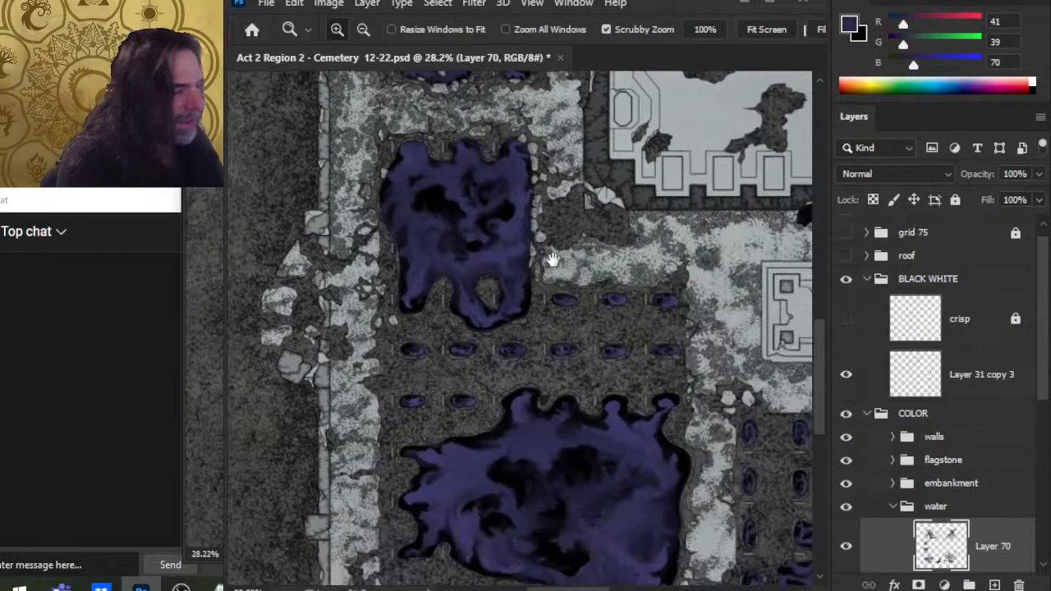
pyautogui.moveTo(698, 392); pyautogui.dragTo(573, 391)
pyautogui.moveTo(484, 375); pyautogui.dragTo(556, 340)
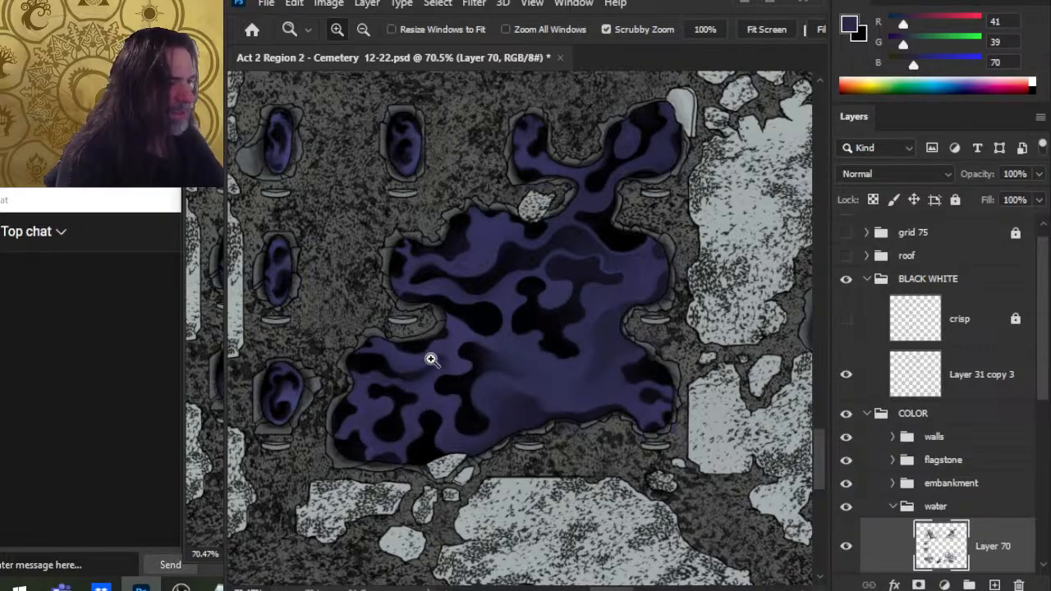
pyautogui.scroll(-5, 601, 300)
pyautogui.moveTo(601, 301); pyautogui.dragTo(683, 519)
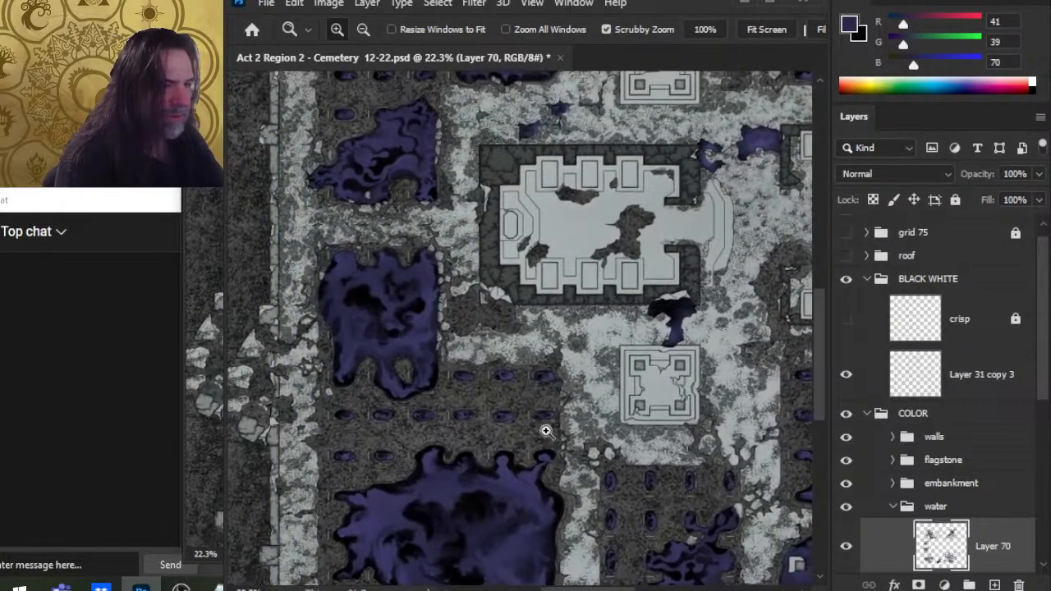
pyautogui.moveTo(394, 352); pyautogui.dragTo(532, 556)
pyautogui.moveTo(559, 411); pyautogui.dragTo(531, 554)
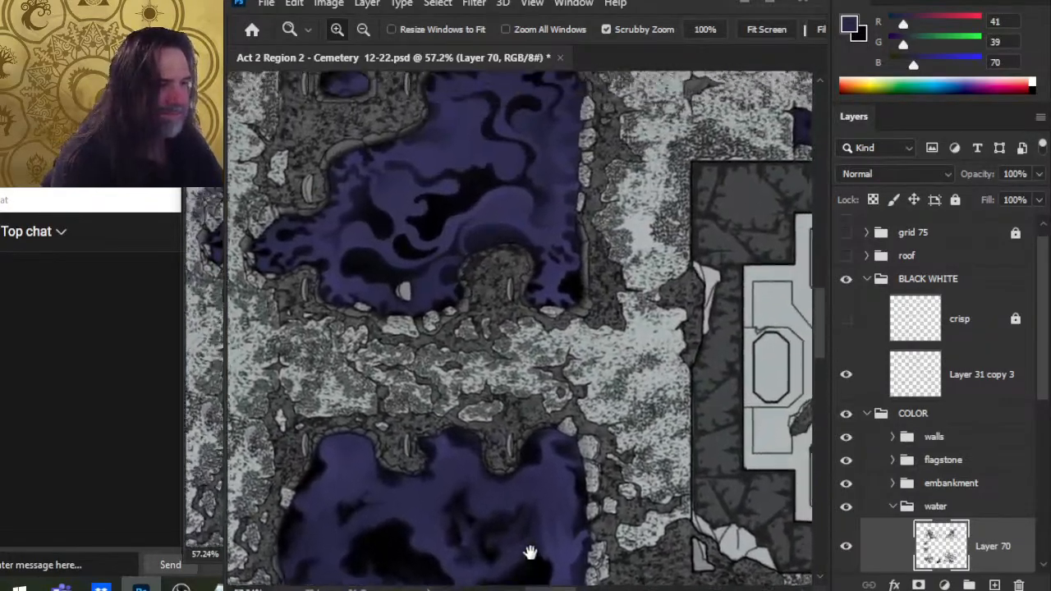
pyautogui.moveTo(539, 341); pyautogui.dragTo(645, 559)
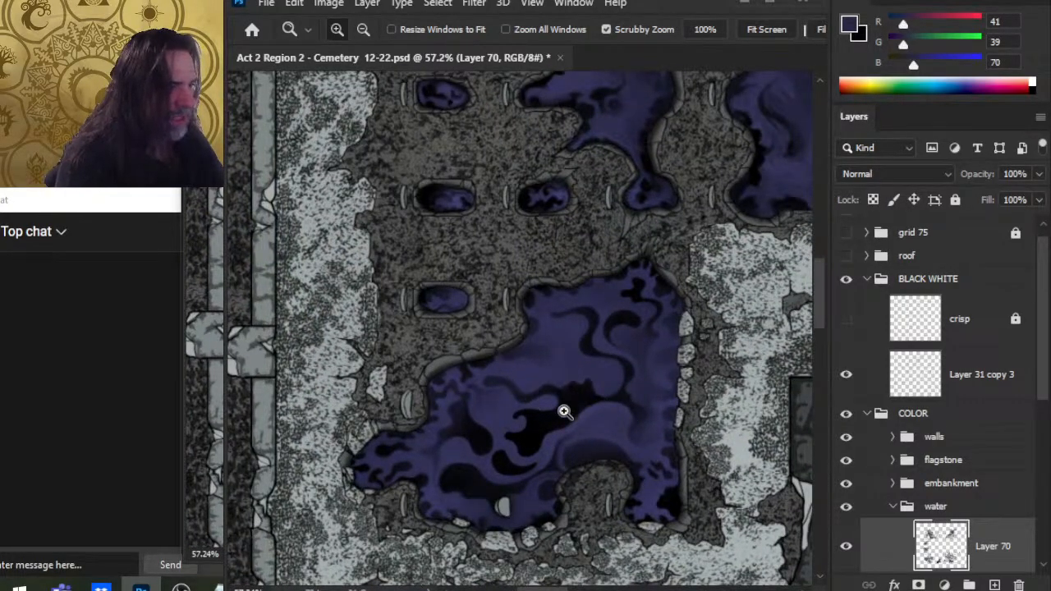
pyautogui.moveTo(687, 391); pyautogui.dragTo(589, 319)
pyautogui.moveTo(695, 375); pyautogui.dragTo(545, 394)
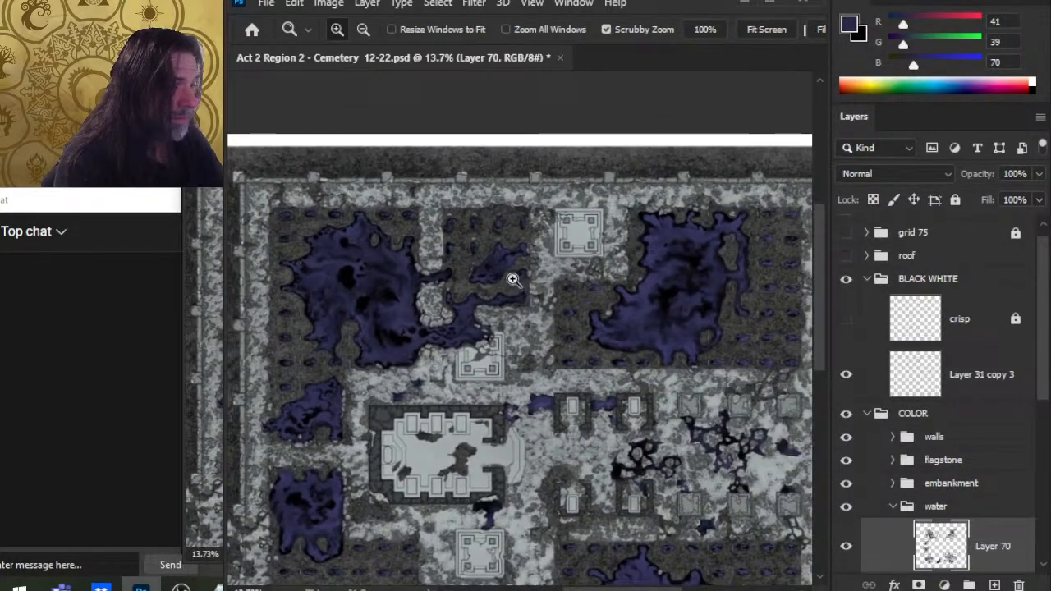
pyautogui.moveTo(514, 278); pyautogui.dragTo(609, 301)
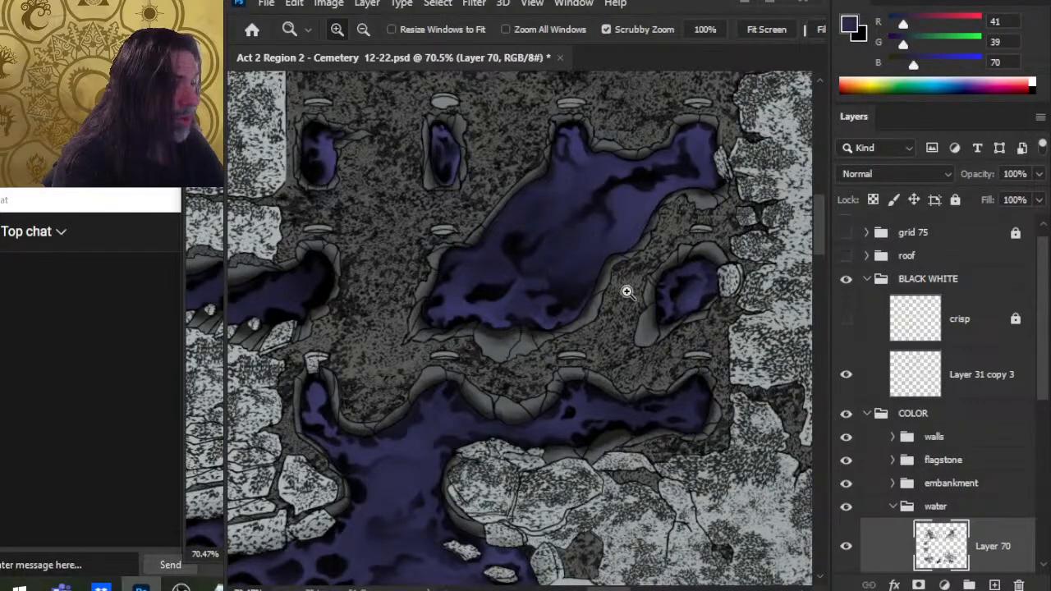
pyautogui.moveTo(664, 331); pyautogui.dragTo(635, 335)
pyautogui.moveTo(578, 442); pyautogui.dragTo(646, 383)
pyautogui.moveTo(662, 468); pyautogui.dragTo(500, 463)
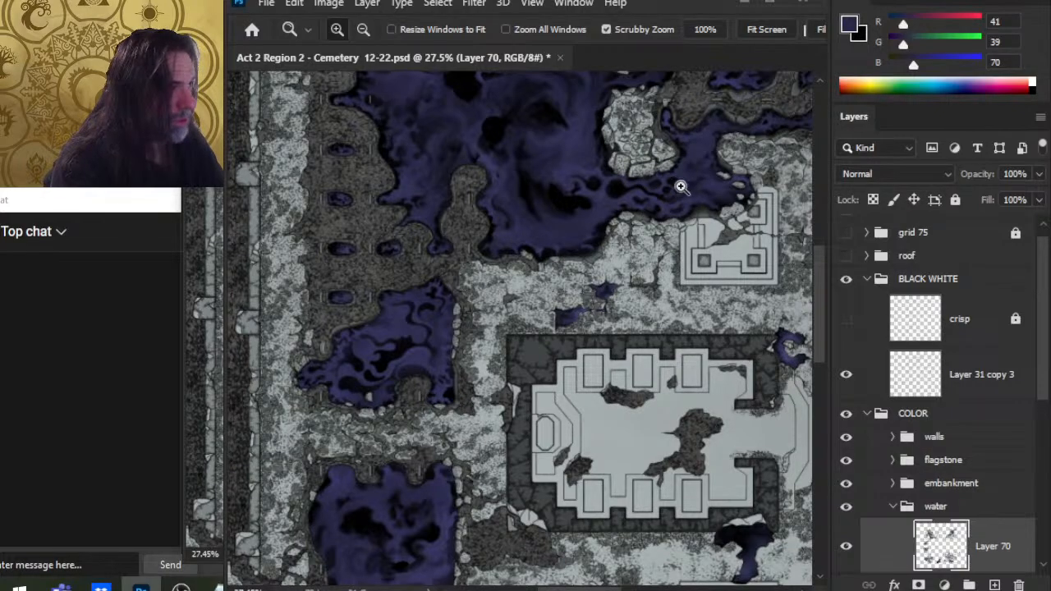
pyautogui.moveTo(625, 475); pyautogui.dragTo(551, 273)
pyautogui.moveTo(433, 376)
pyautogui.mouseDown()
pyautogui.moveTo(484, 394)
pyautogui.moveTo(477, 422)
pyautogui.mouseUp()
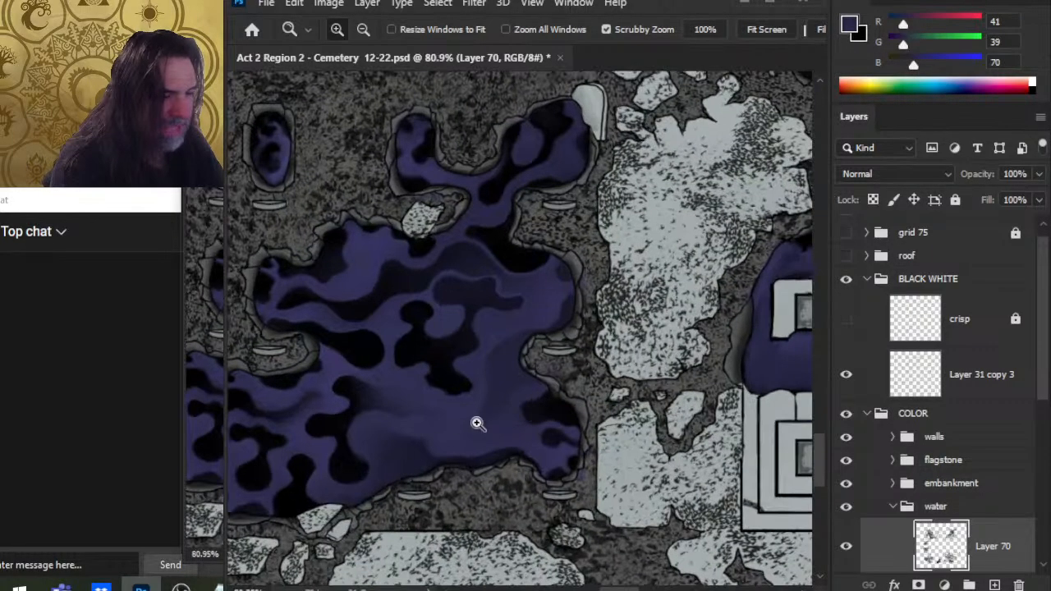
# Step: Zoom out on the map and save the document
pyautogui.press('r')
pyautogui.press('z')
pyautogui.hotkey('ctrl', '-')
pyautogui.hotkey('ctrl', '-')
pyautogui.hotkey('ctrl', '-')
pyautogui.moveTo(625, 386); pyautogui.dragTo(402, 460)
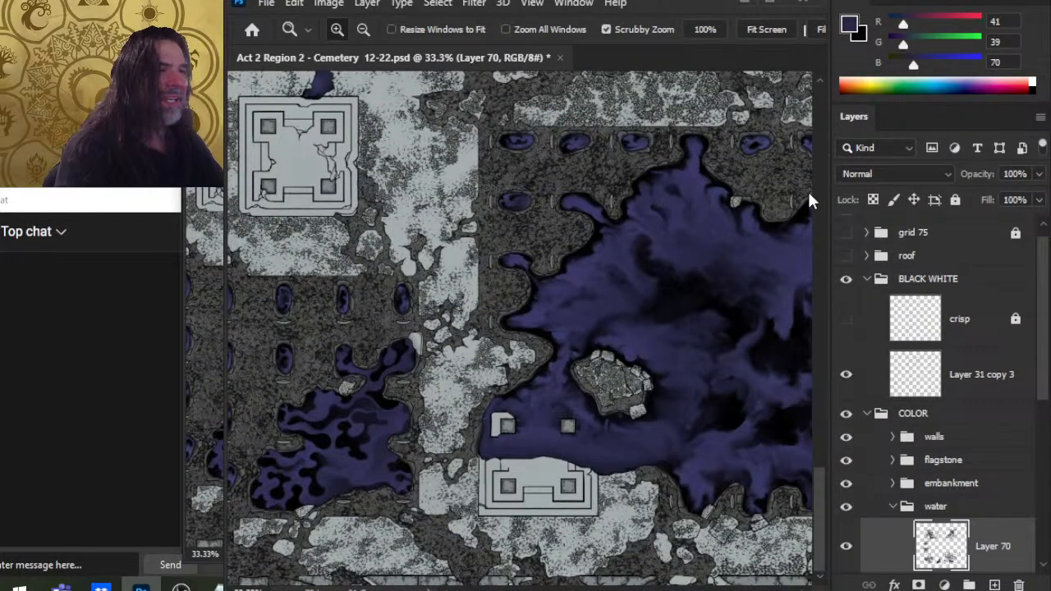
pyautogui.hotkey('ctrl', 's')
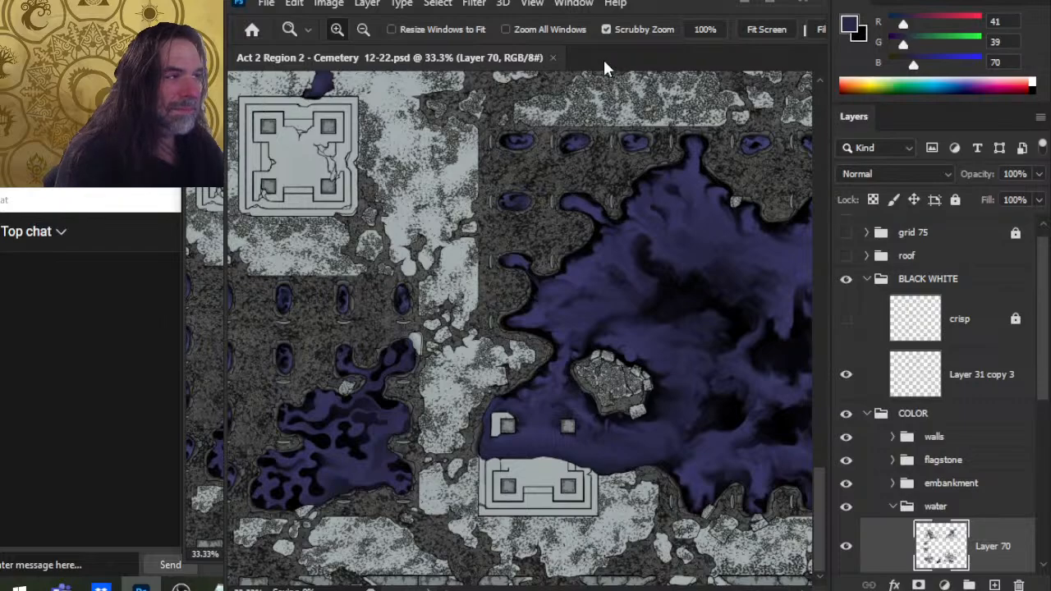
pyautogui.click(552, 58)
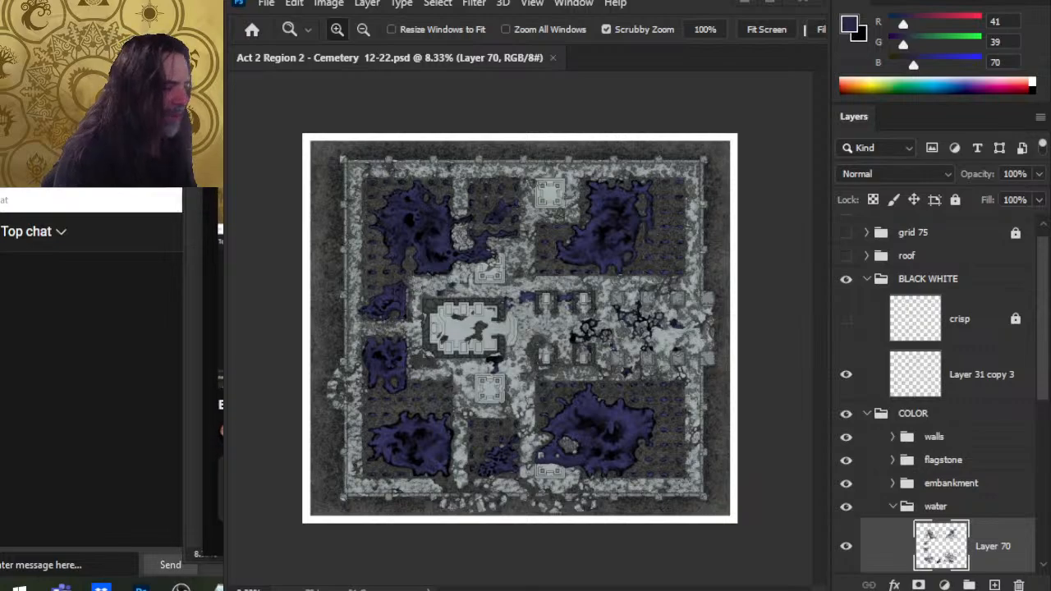
pyautogui.hotkey('alt', 'Tab')
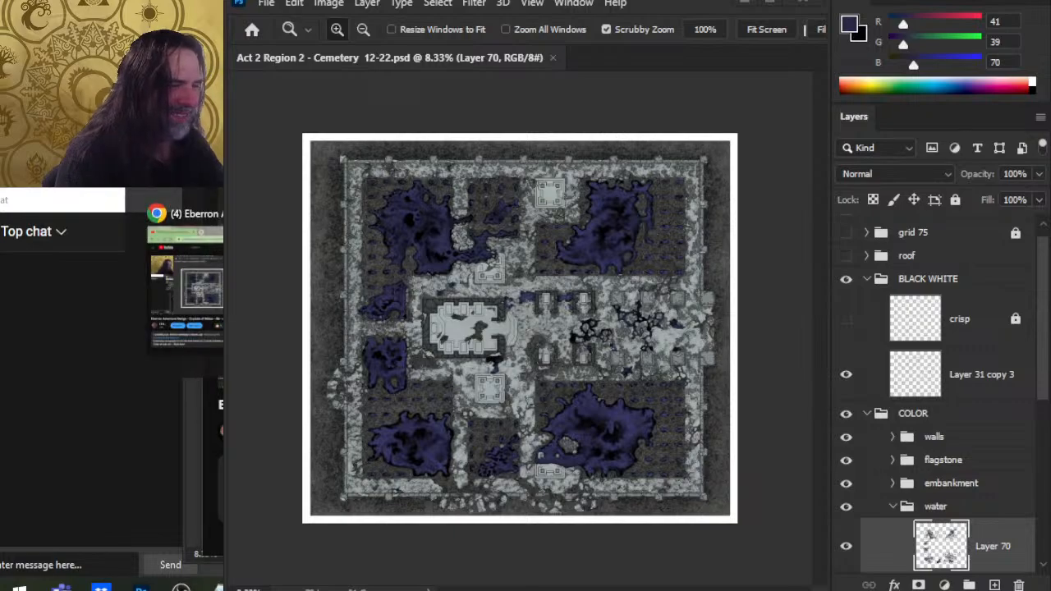
pyautogui.hotkey('alt', 'Tab')
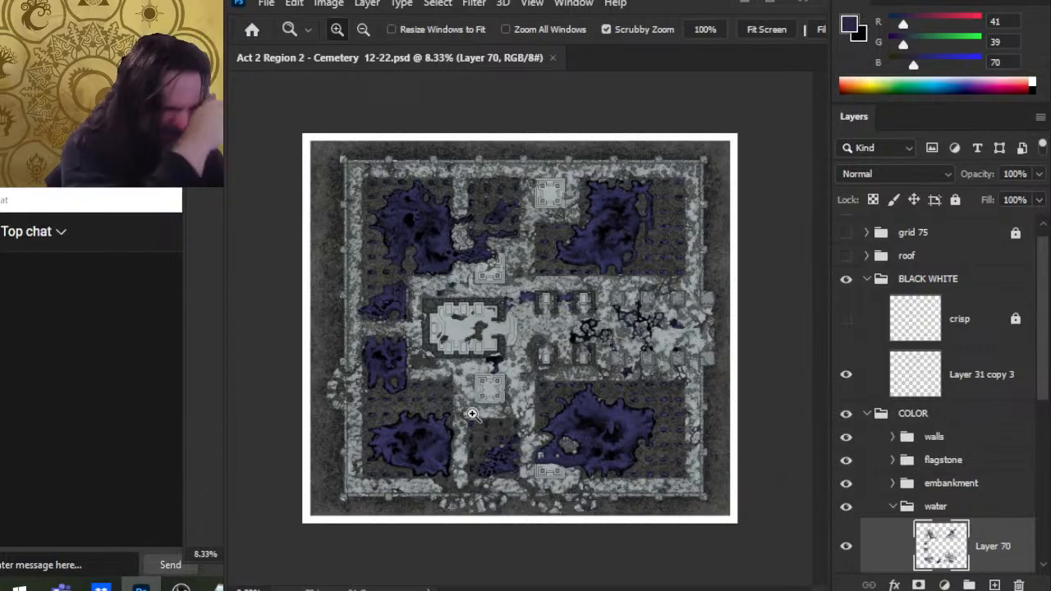
# Step: Zoom and pan across the map to examine the southern pools and the shoreline of the southwest pool
pyautogui.moveTo(491, 442); pyautogui.dragTo(584, 465)
pyautogui.moveTo(600, 289); pyautogui.dragTo(671, 460)
pyautogui.moveTo(570, 261); pyautogui.dragTo(468, 427)
pyautogui.moveTo(578, 389); pyautogui.dragTo(557, 444)
pyautogui.moveTo(526, 410); pyautogui.dragTo(623, 410)
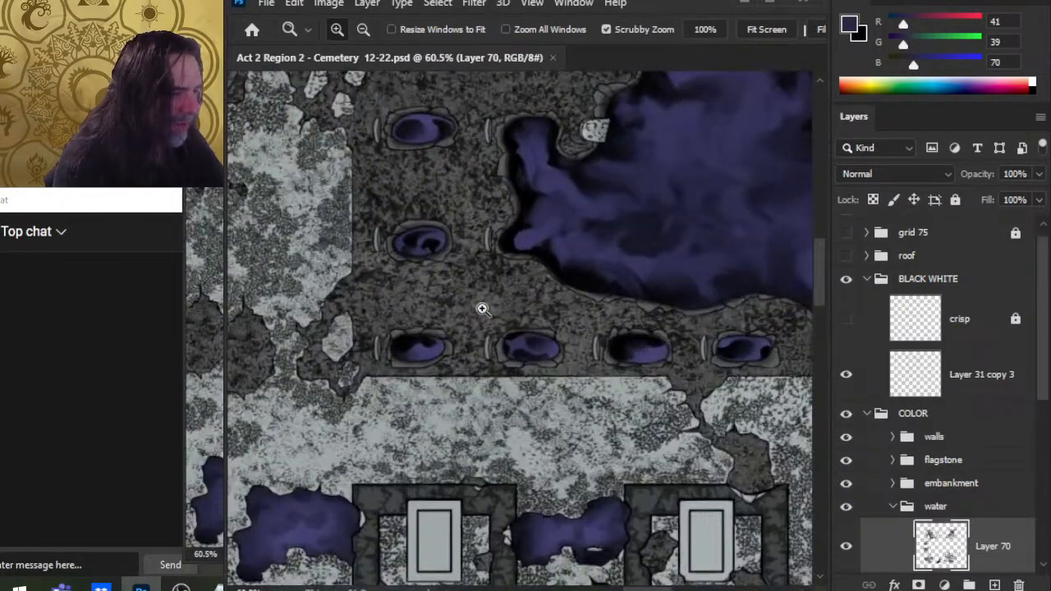
pyautogui.moveTo(571, 326); pyautogui.dragTo(658, 549)
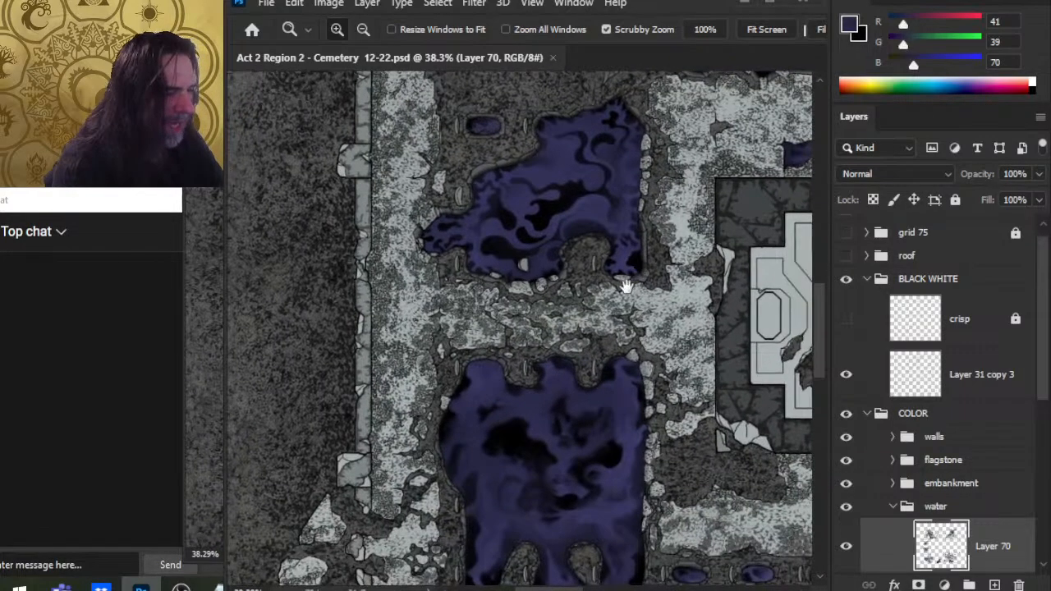
pyautogui.keyDown('ctrl'); pyautogui.moveTo(495, 378); pyautogui.dragTo(553, 394); pyautogui.keyUp('ctrl')
pyautogui.keyDown('ctrl'); pyautogui.moveTo(467, 366); pyautogui.dragTo(499, 370); pyautogui.keyUp('ctrl')
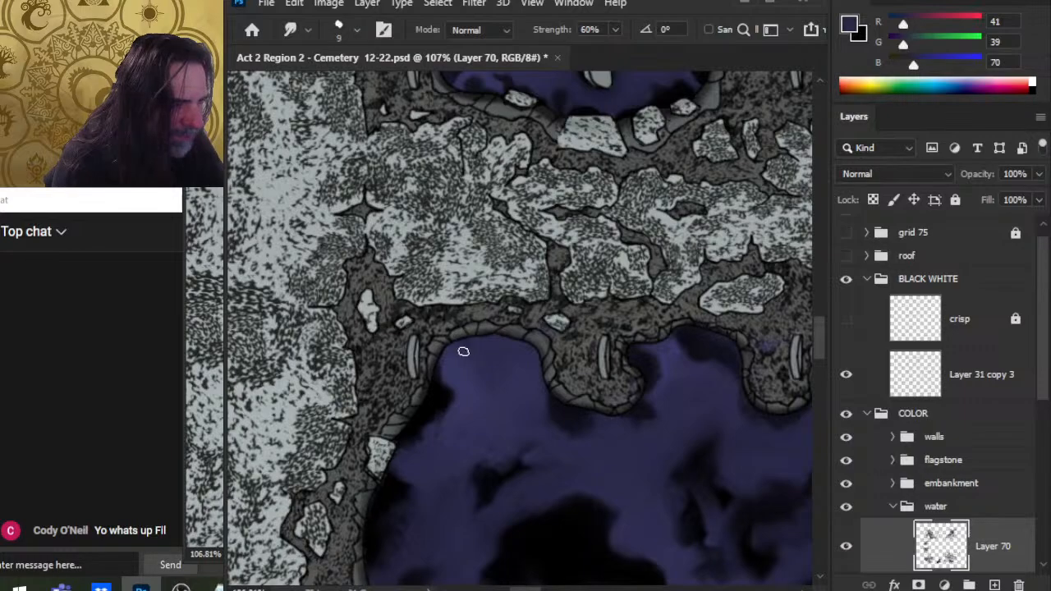
# Step: Set the Smudge strength to 70% and toggle Layer 70 off and on to compare the water
pyautogui.press('7')
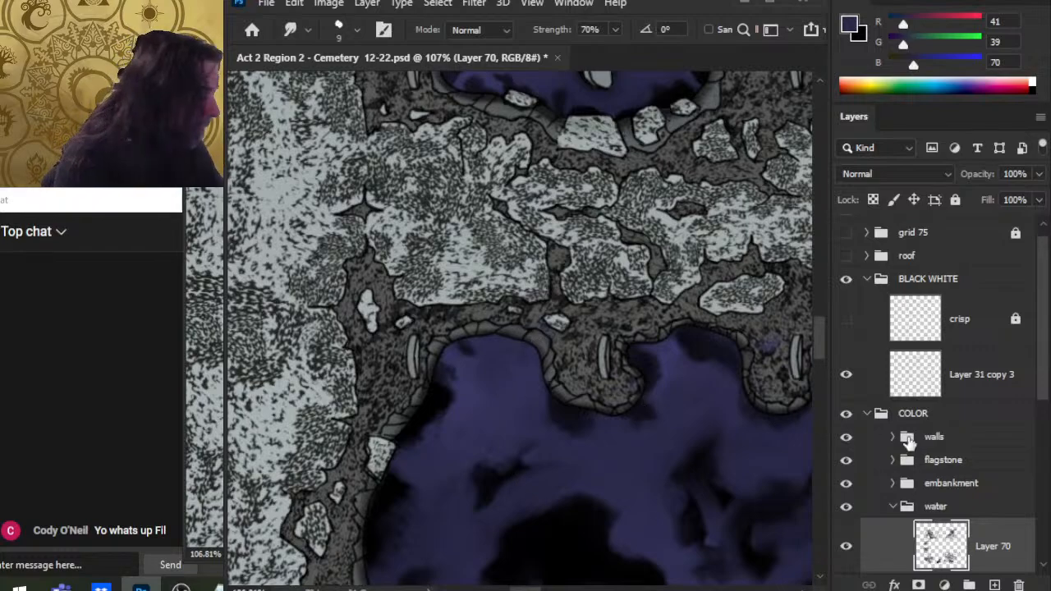
pyautogui.click(846, 549)
pyautogui.click(846, 549)
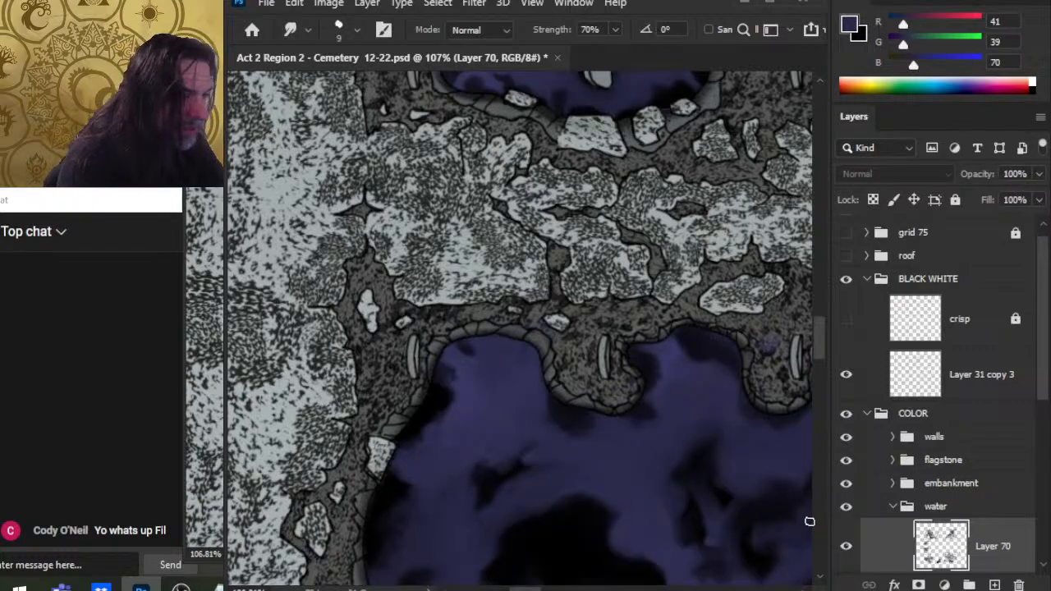
# Step: Smudge the water along the northern shoreline between the two pillar peninsulas
pyautogui.press('e')
pyautogui.click(533, 347)
pyautogui.press('r')
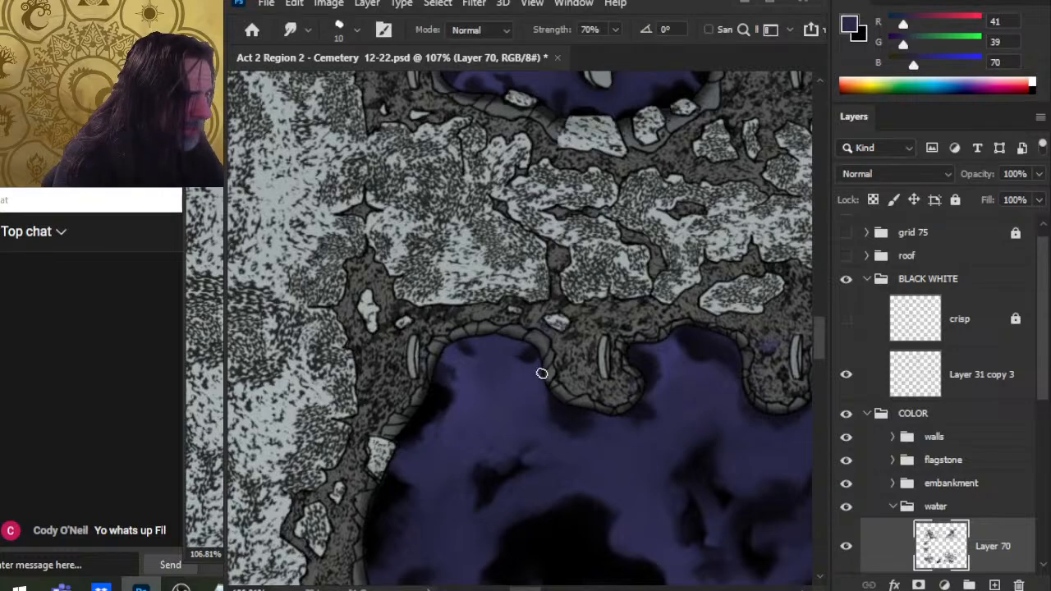
pyautogui.moveTo(529, 358); pyautogui.dragTo(540, 355)
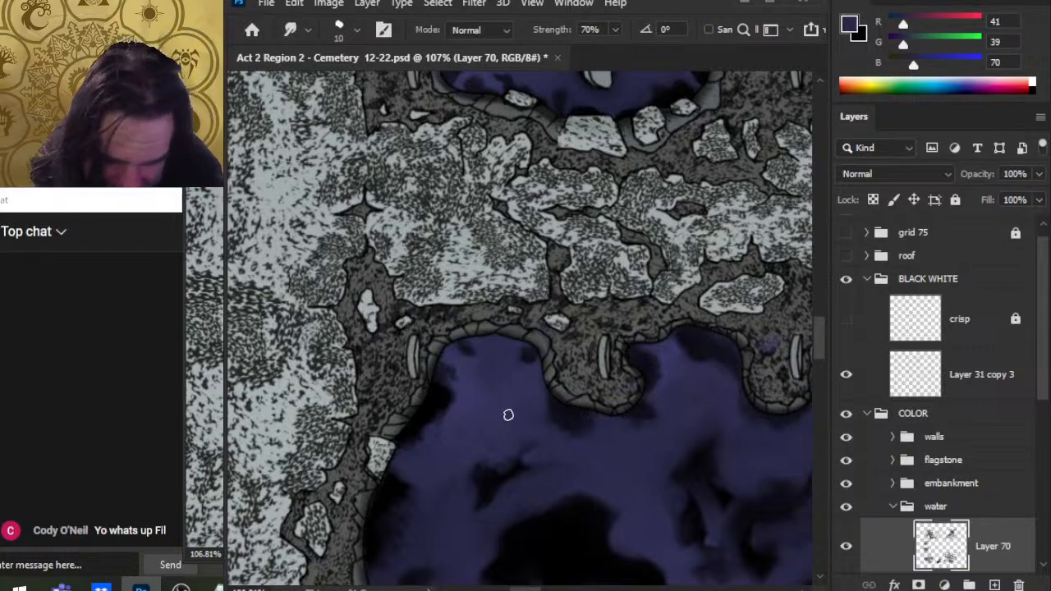
pyautogui.press('e')
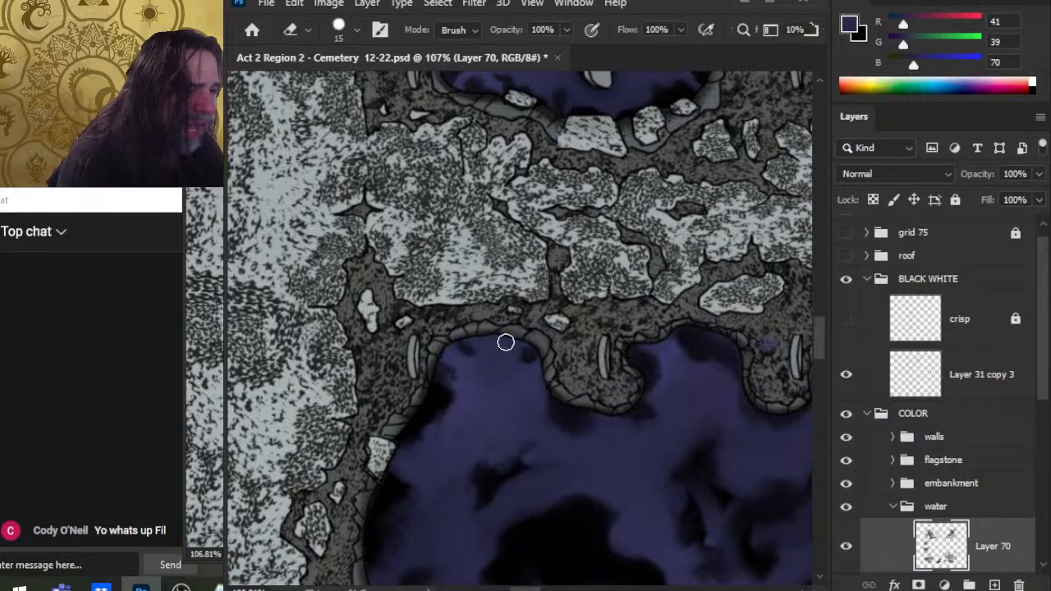
pyautogui.press('r')
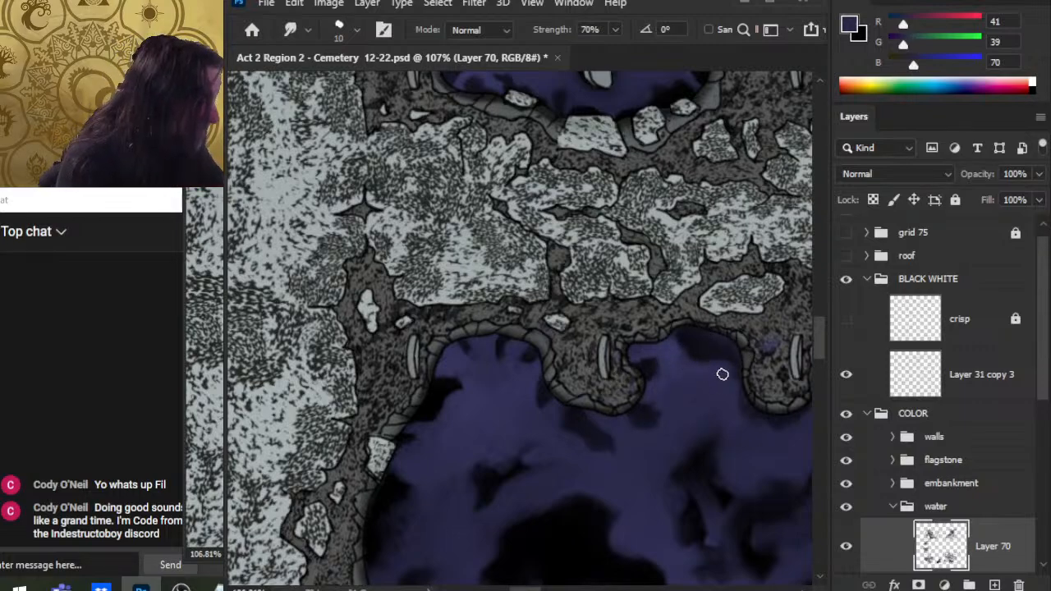
pyautogui.moveTo(707, 394); pyautogui.dragTo(651, 341)
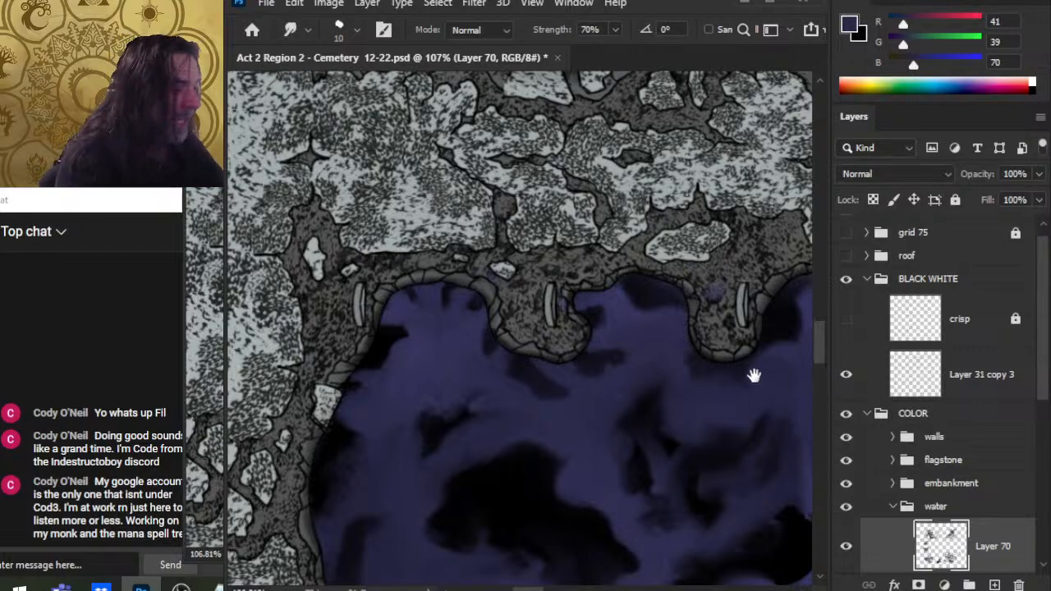
# Step: Smudge the water edge beside the central peninsula where it meets the eastern flagstones
pyautogui.moveTo(754, 375); pyautogui.dragTo(654, 400)
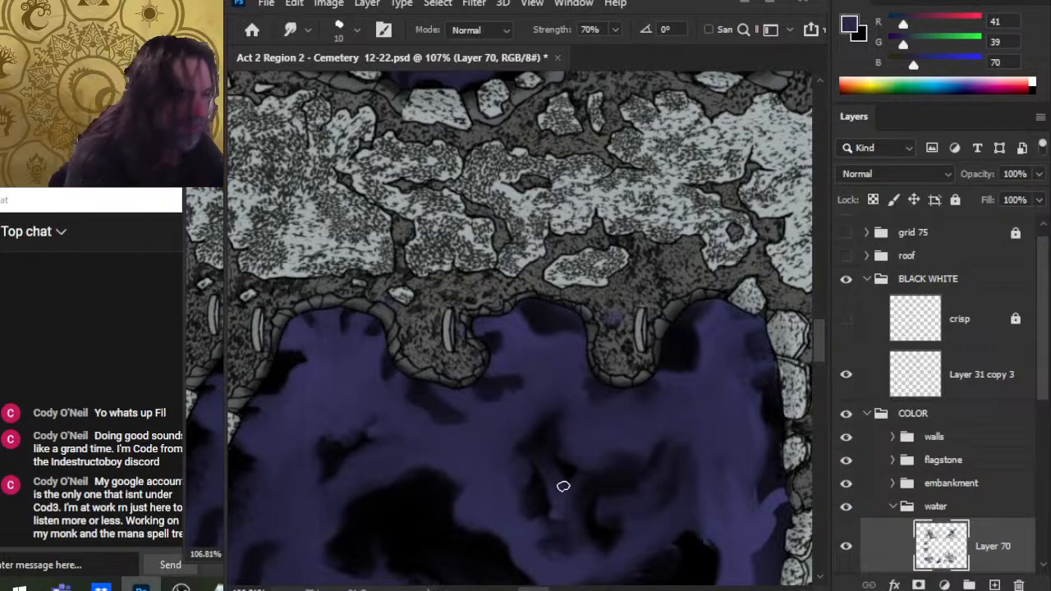
pyautogui.press('e')
pyautogui.moveTo(684, 467); pyautogui.dragTo(616, 412)
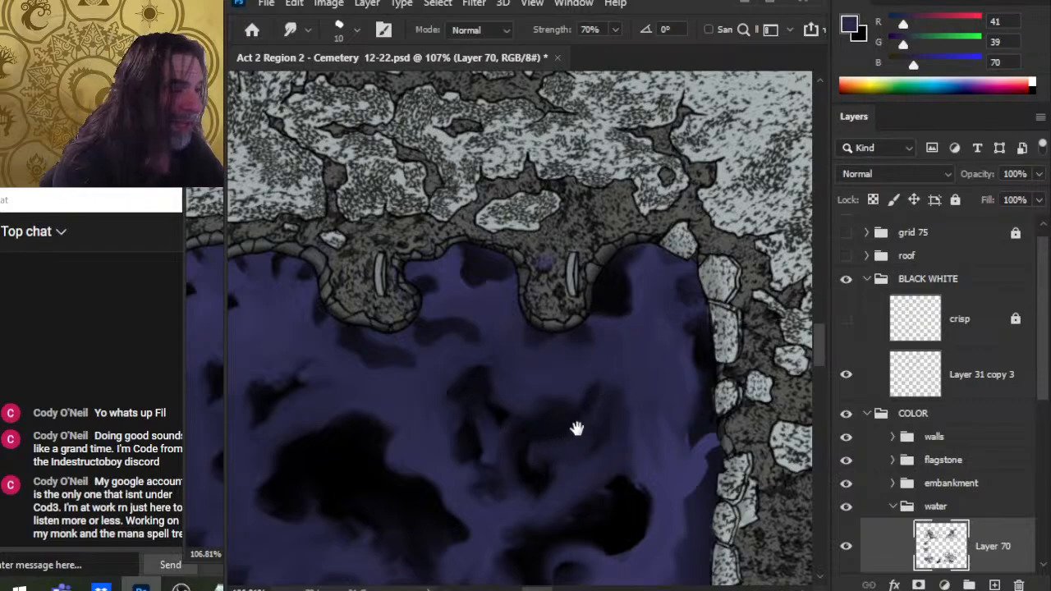
pyautogui.moveTo(577, 428); pyautogui.dragTo(535, 451)
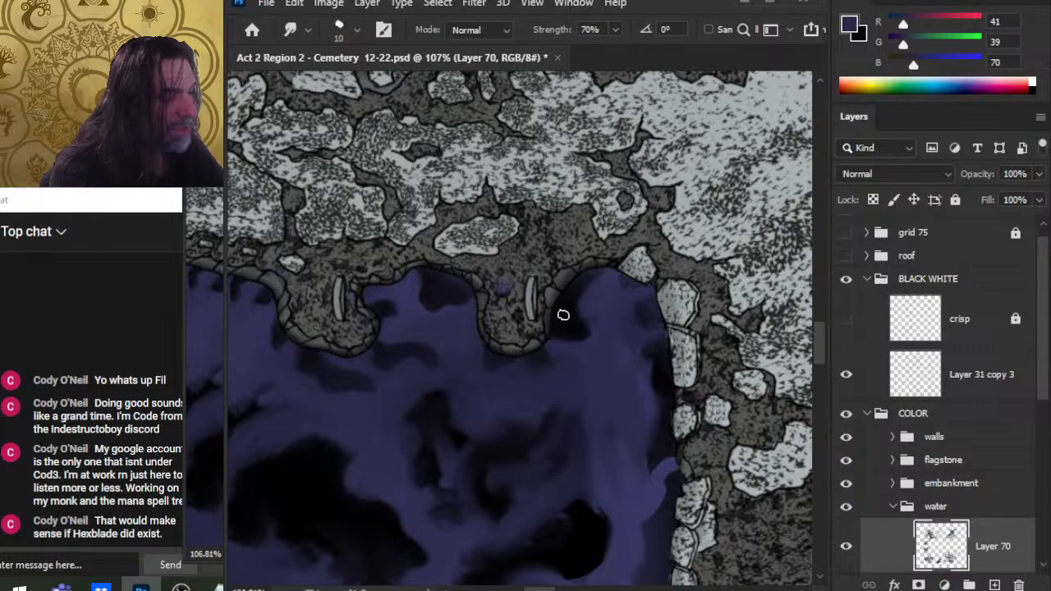
pyautogui.moveTo(567, 328)
pyautogui.mouseDown()
pyautogui.moveTo(588, 342)
pyautogui.moveTo(585, 319)
pyautogui.mouseUp()
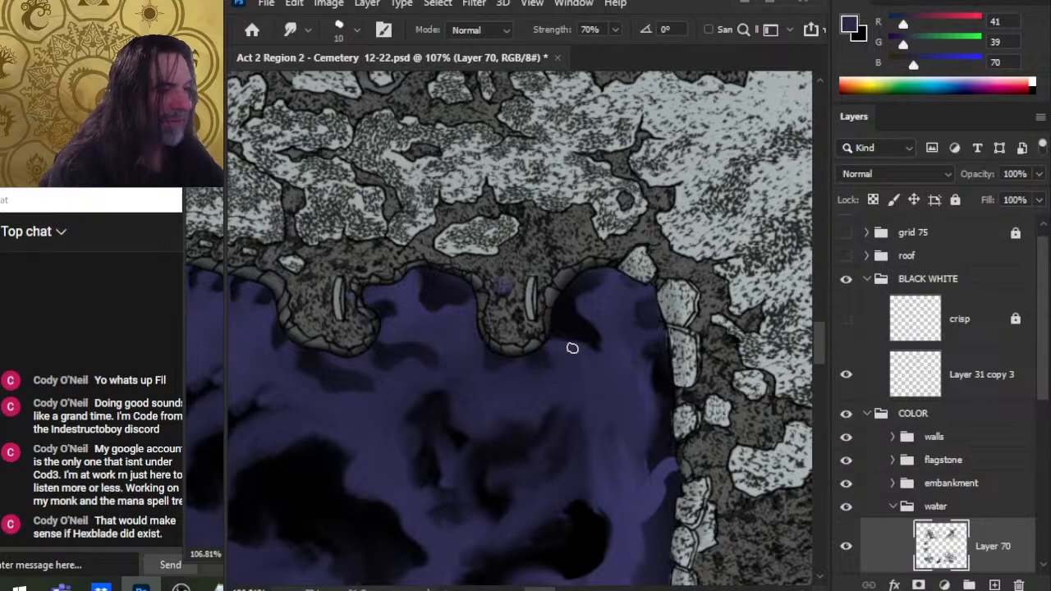
# Step: Paint small black dabs into the water below the central peninsula and smudge them into the pool
pyautogui.press('b')
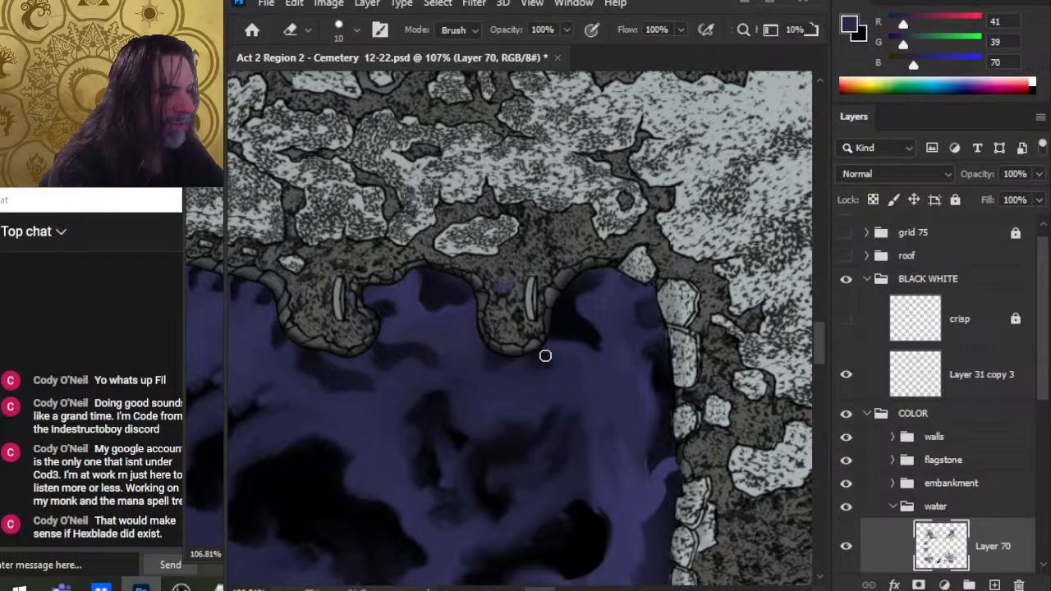
pyautogui.press('x')
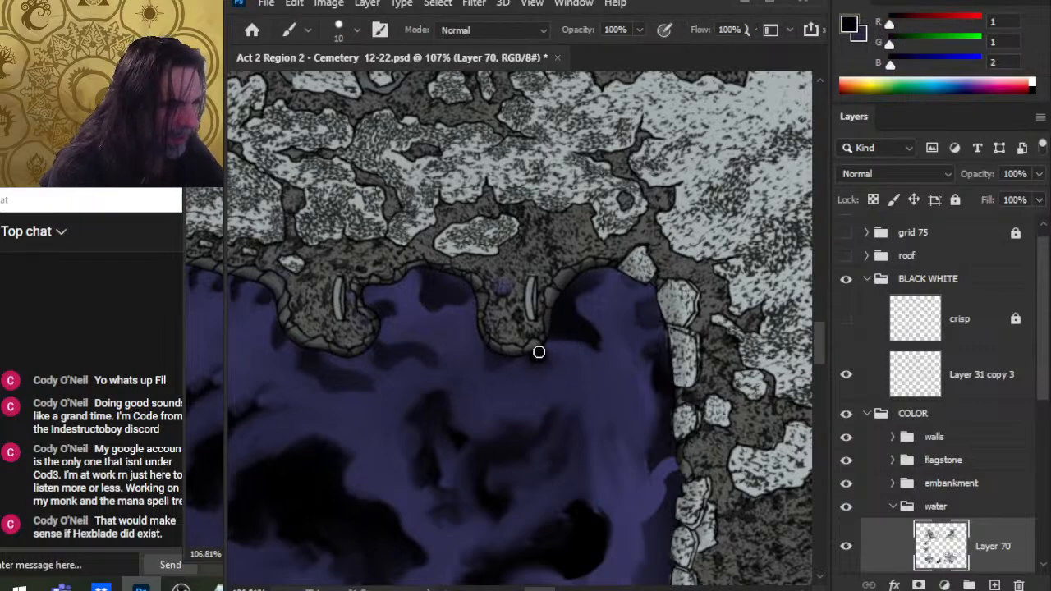
pyautogui.press('r')
pyautogui.moveTo(537, 351)
pyautogui.mouseDown()
pyautogui.moveTo(544, 373)
pyautogui.moveTo(565, 375)
pyautogui.mouseUp()
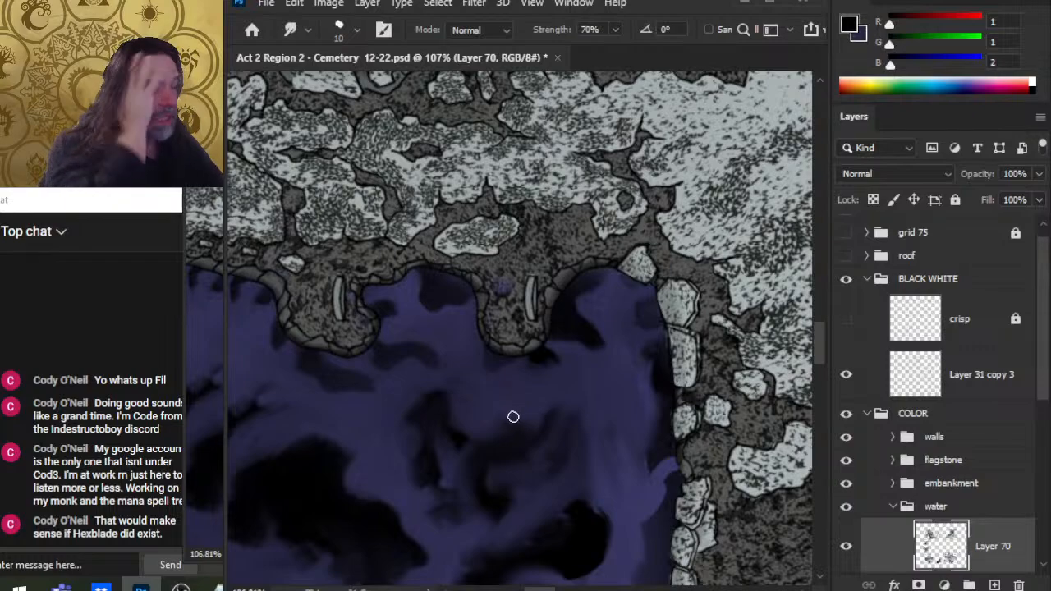
pyautogui.press('b')
pyautogui.keyDown('alt'); pyautogui.click(575, 293); pyautogui.keyUp('alt')
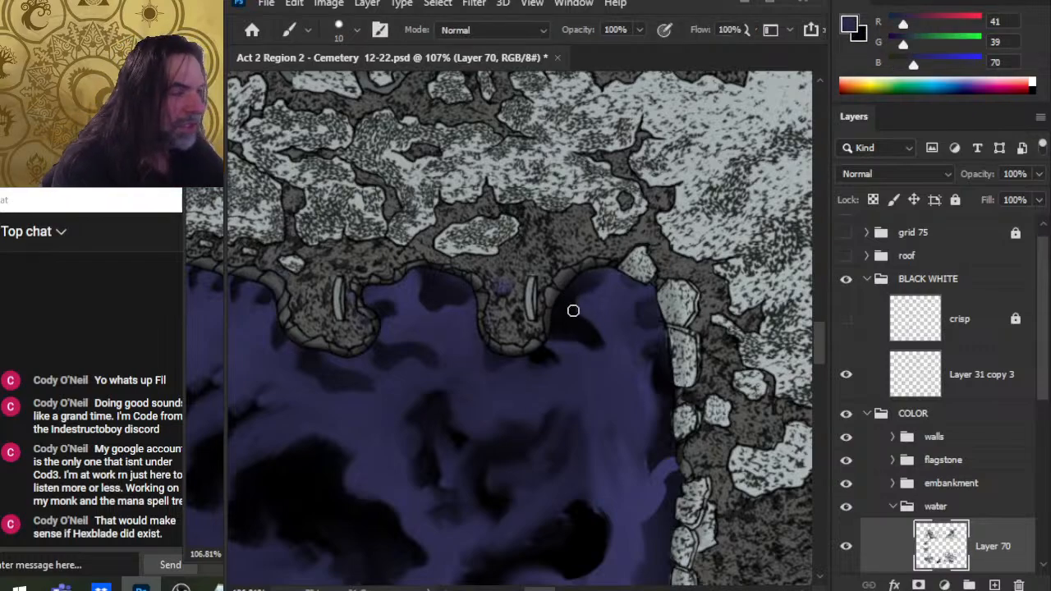
pyautogui.keyDown('alt'); pyautogui.click(598, 302); pyautogui.keyUp('alt')
# Step: Paint a black shadow into the water corner by the eastern flagstones and smudge it along the shore
pyautogui.press('r')
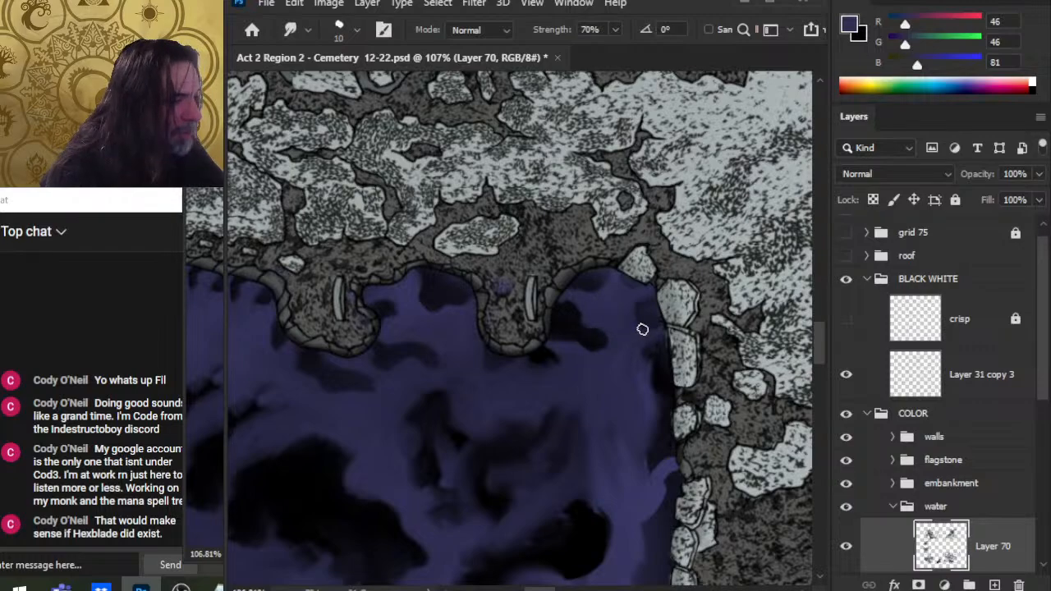
pyautogui.press('b')
pyautogui.press('x')
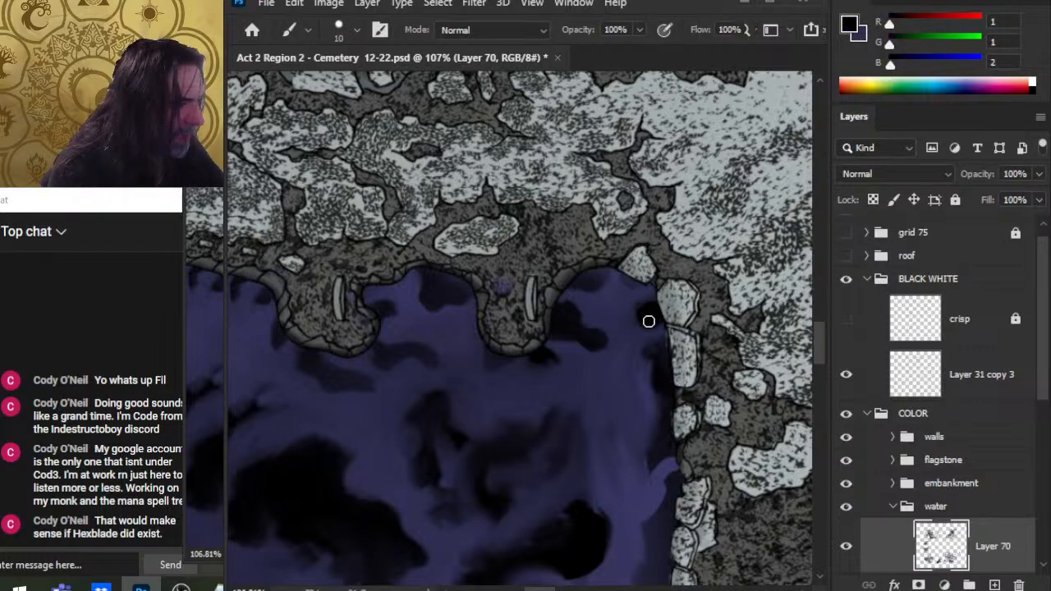
pyautogui.press('r')
pyautogui.press('b')
pyautogui.moveTo(630, 284); pyautogui.dragTo(642, 286)
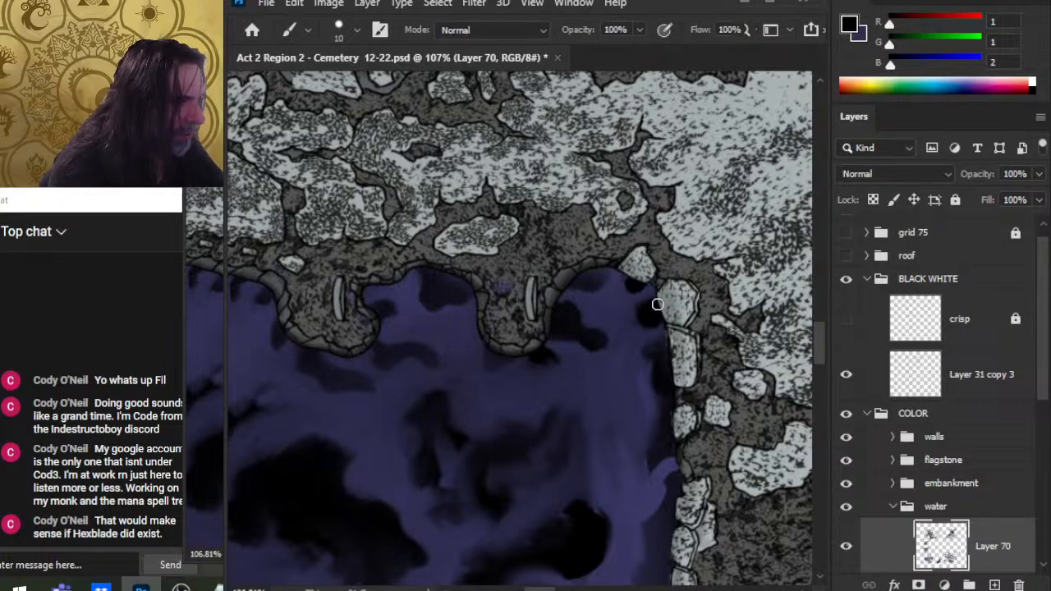
pyautogui.press('r')
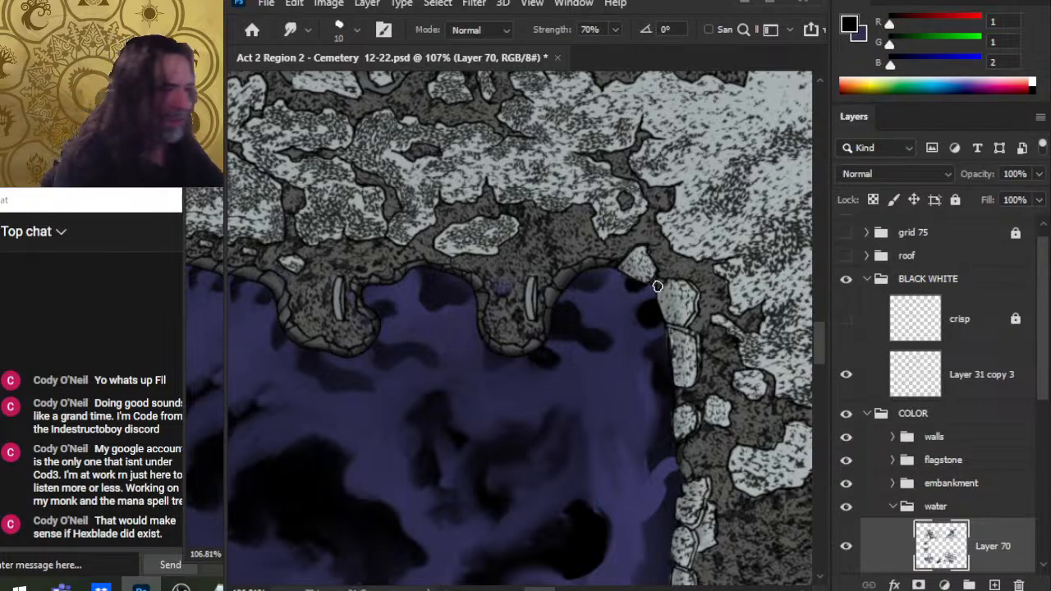
pyautogui.press('b')
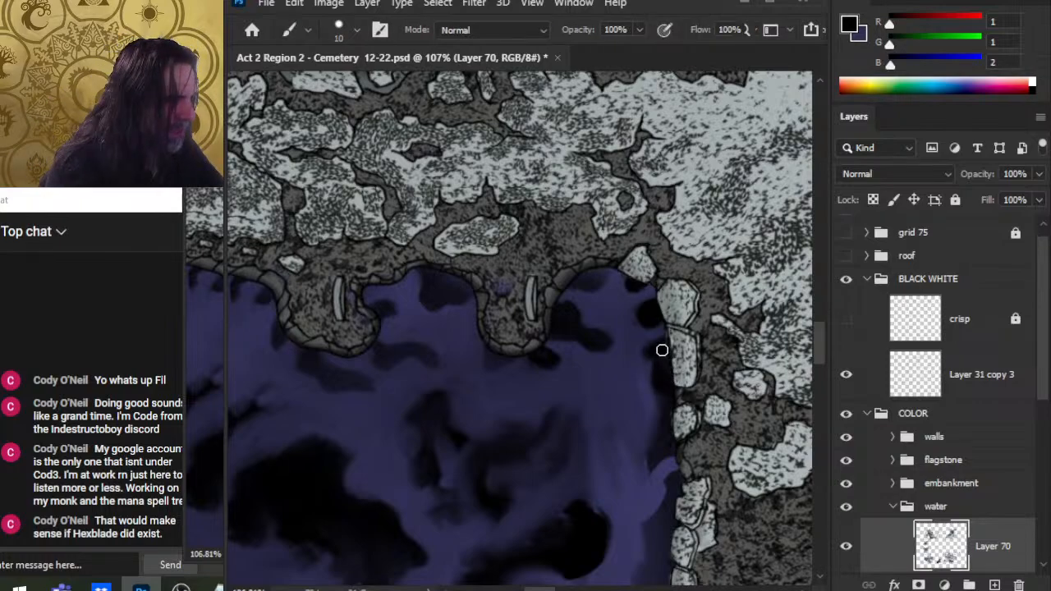
pyautogui.press('r')
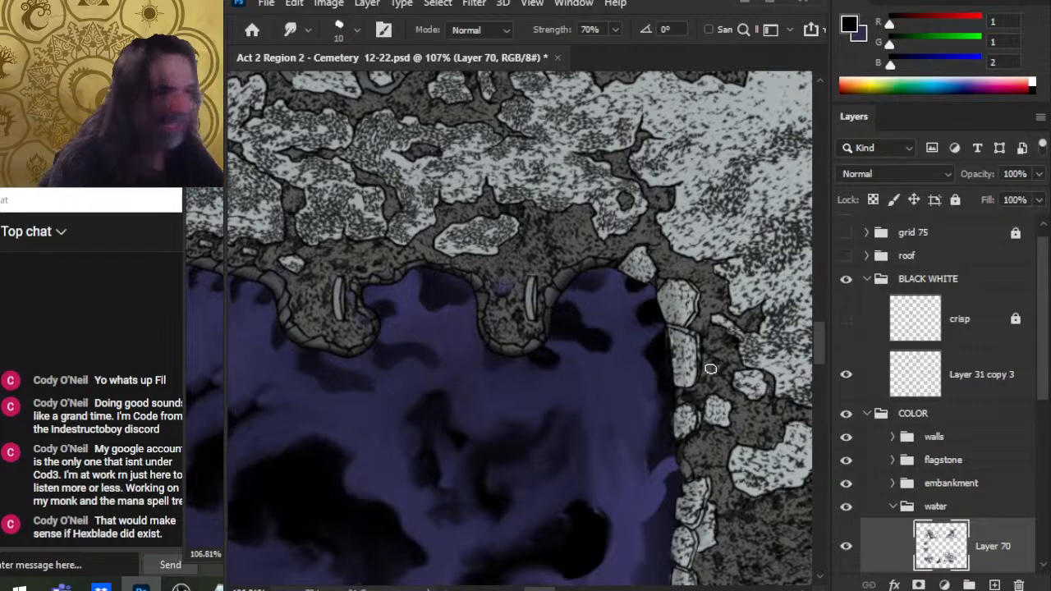
pyautogui.moveTo(708, 367)
pyautogui.mouseDown()
pyautogui.moveTo(719, 366)
pyautogui.moveTo(672, 360)
pyautogui.mouseUp()
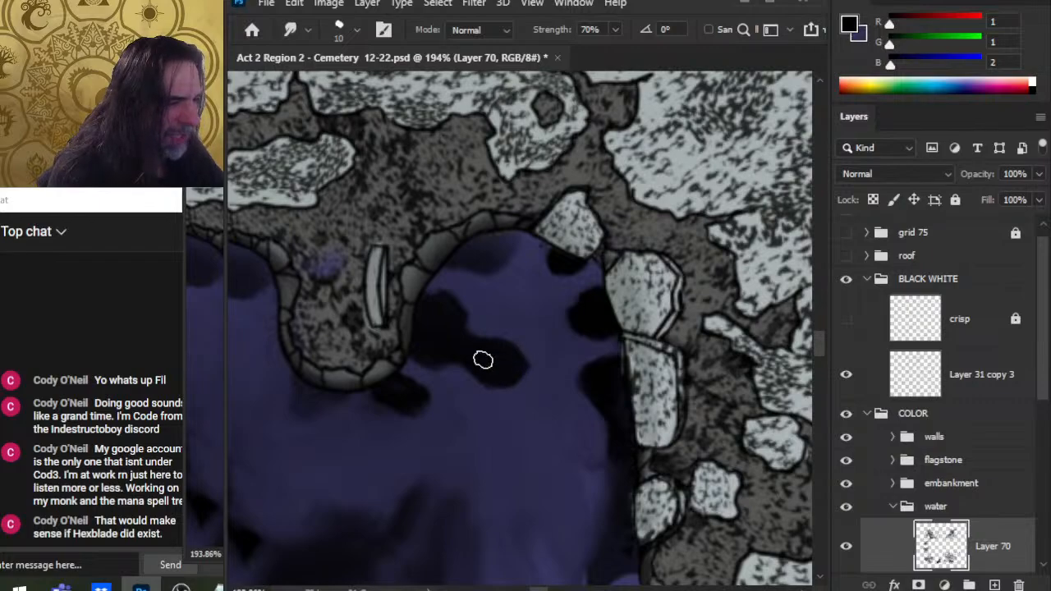
# Step: Smudge the dark shadows in the water below the central peninsula and along the eastern shore
pyautogui.moveTo(493, 373); pyautogui.dragTo(535, 378)
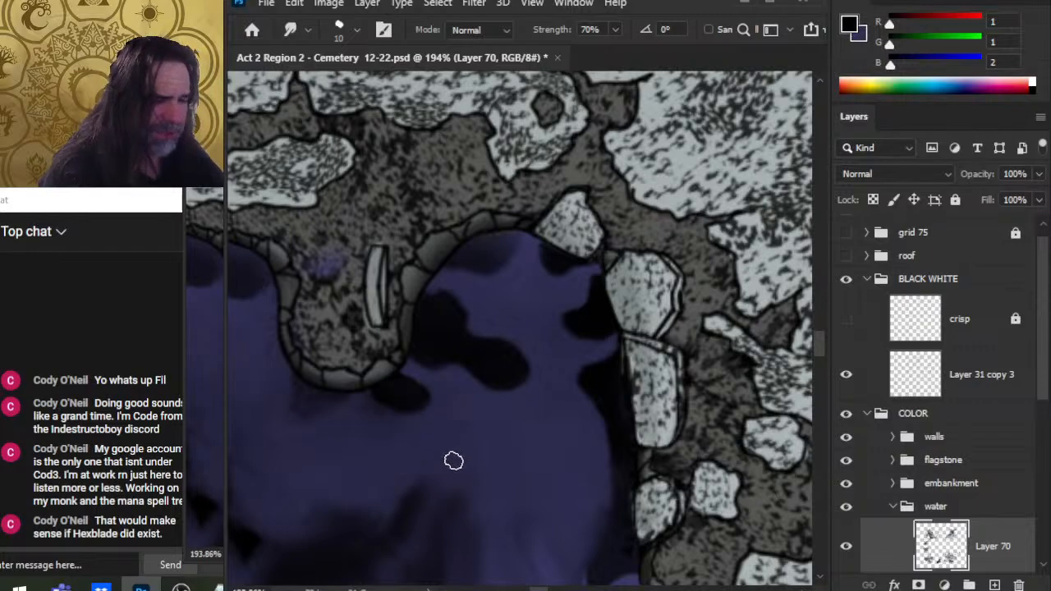
pyautogui.moveTo(509, 429); pyautogui.dragTo(577, 416)
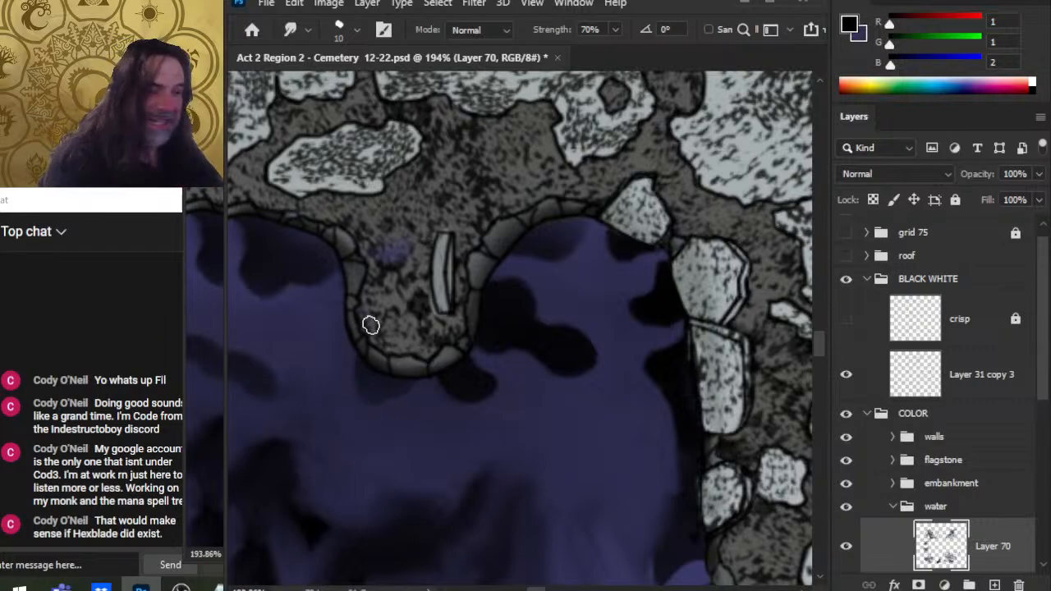
pyautogui.moveTo(580, 481); pyautogui.dragTo(584, 396)
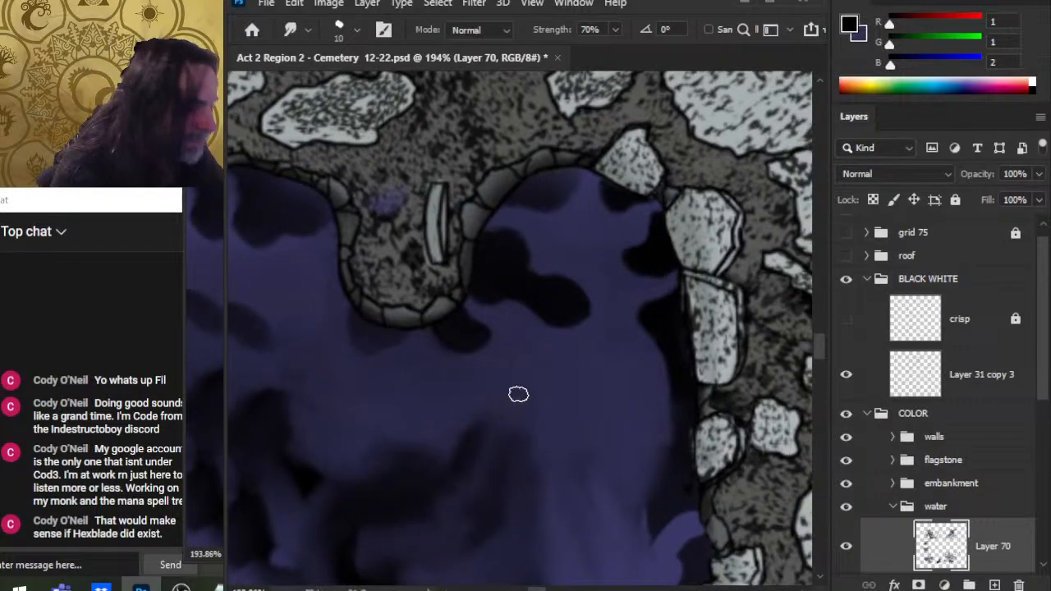
pyautogui.moveTo(674, 343)
pyautogui.mouseDown()
pyautogui.moveTo(630, 326)
pyautogui.moveTo(659, 382)
pyautogui.mouseUp()
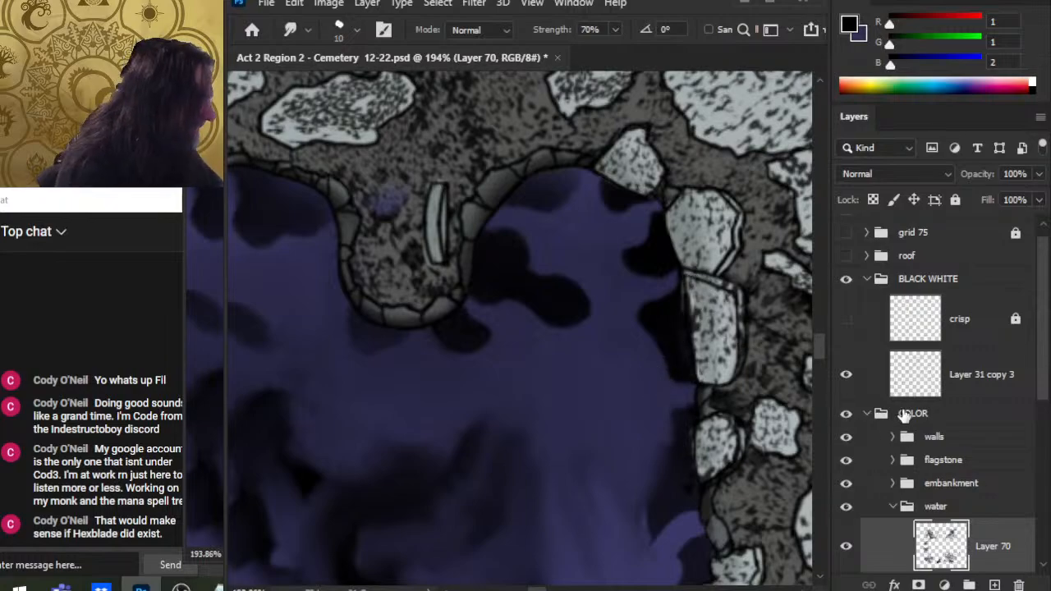
# Step: Toggle the walls, flagstone and embankment groups on and off to compare them with the water
pyautogui.click(846, 437)
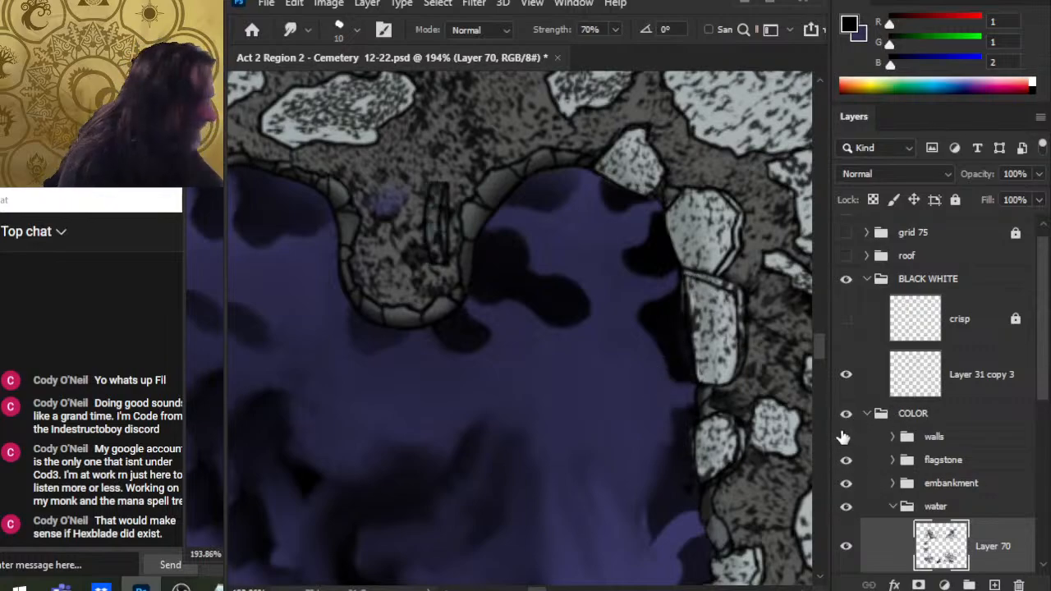
pyautogui.click(846, 464)
pyautogui.click(845, 464)
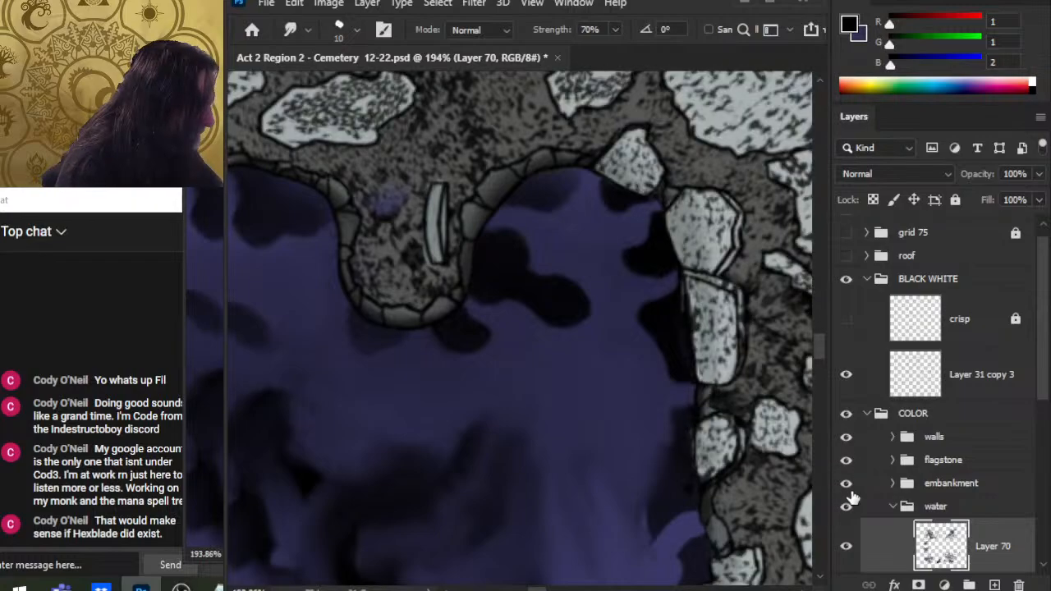
pyautogui.click(847, 488)
pyautogui.click(846, 484)
pyautogui.click(846, 461)
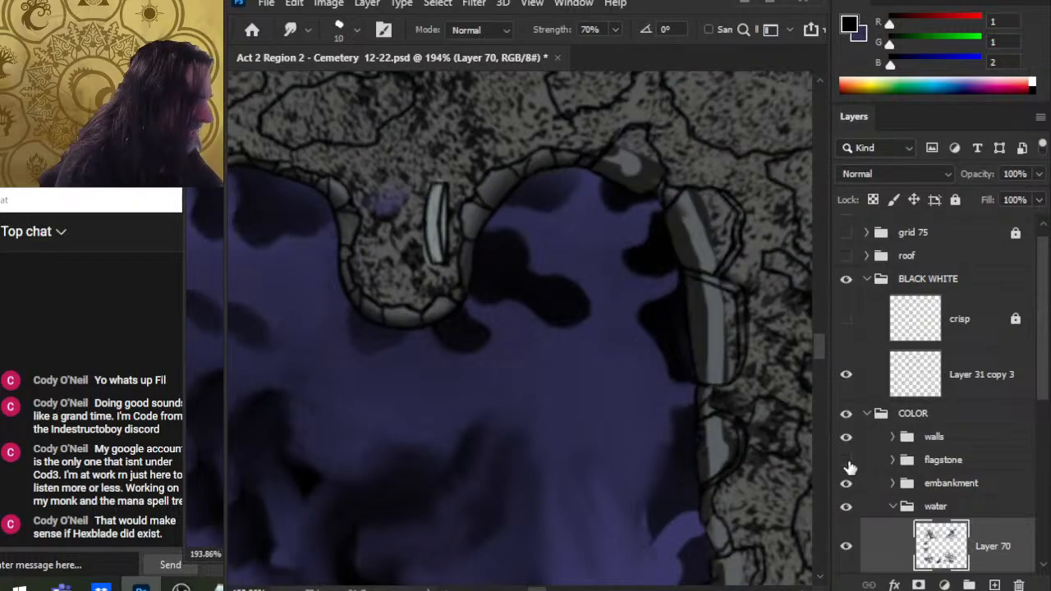
pyautogui.click(846, 460)
pyautogui.click(894, 461)
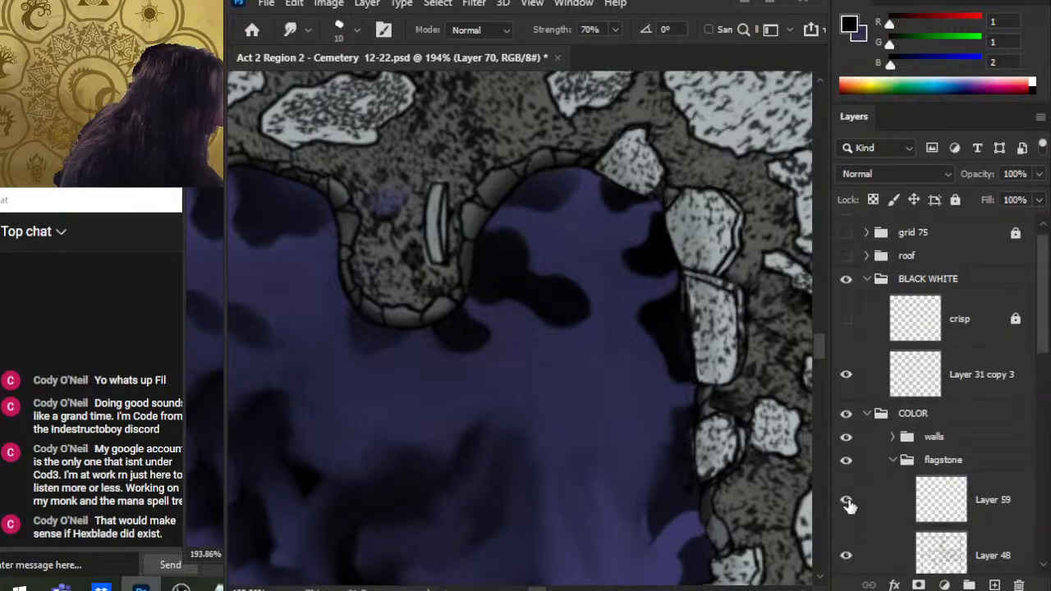
pyautogui.click(846, 499)
pyautogui.click(846, 499)
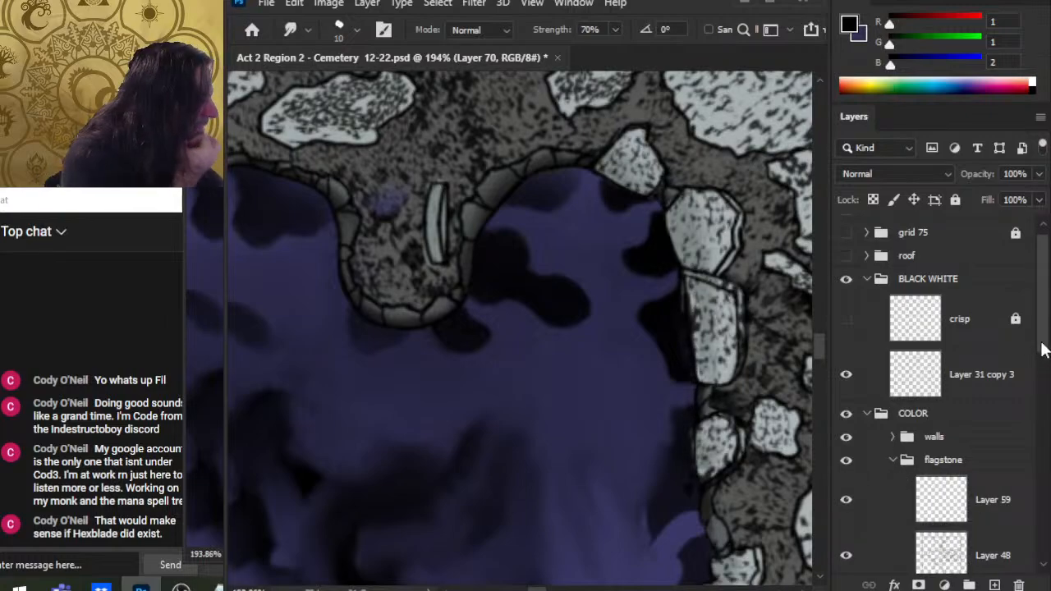
# Step: Toggle Layers 40, 47 and 60 of the flagstone group off and on to compare them with the water
pyautogui.scroll(-5, 1042, 349)
pyautogui.click(847, 442)
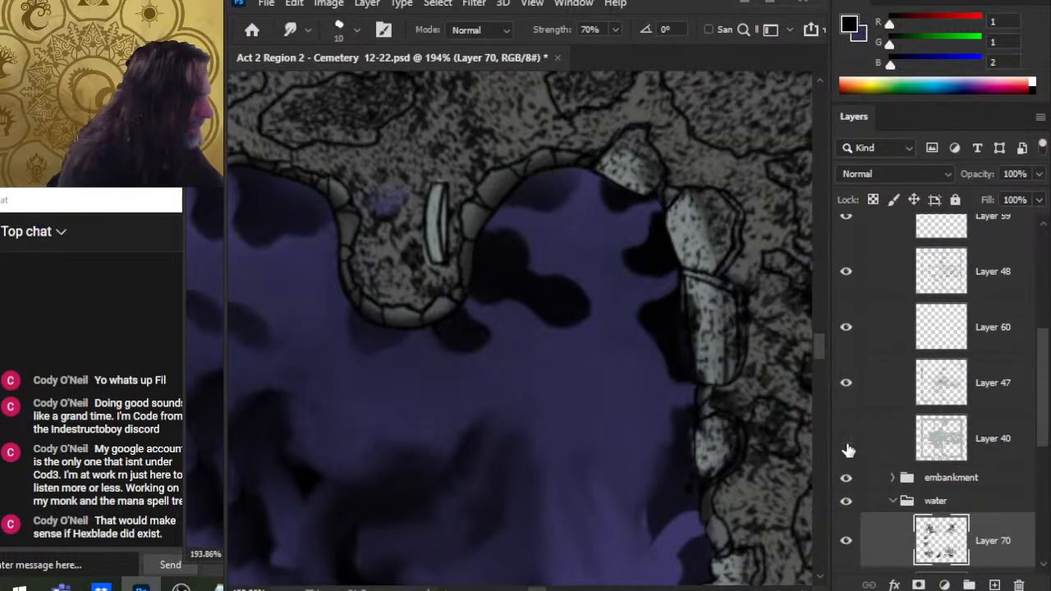
pyautogui.click(847, 440)
pyautogui.click(871, 443)
pyautogui.click(846, 441)
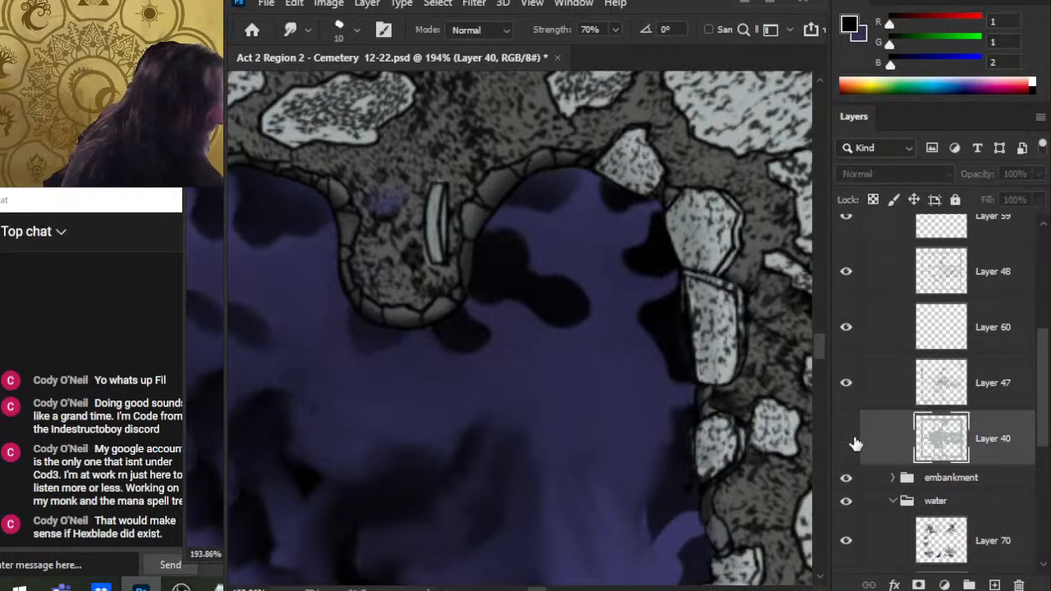
pyautogui.click(853, 439)
pyautogui.click(851, 385)
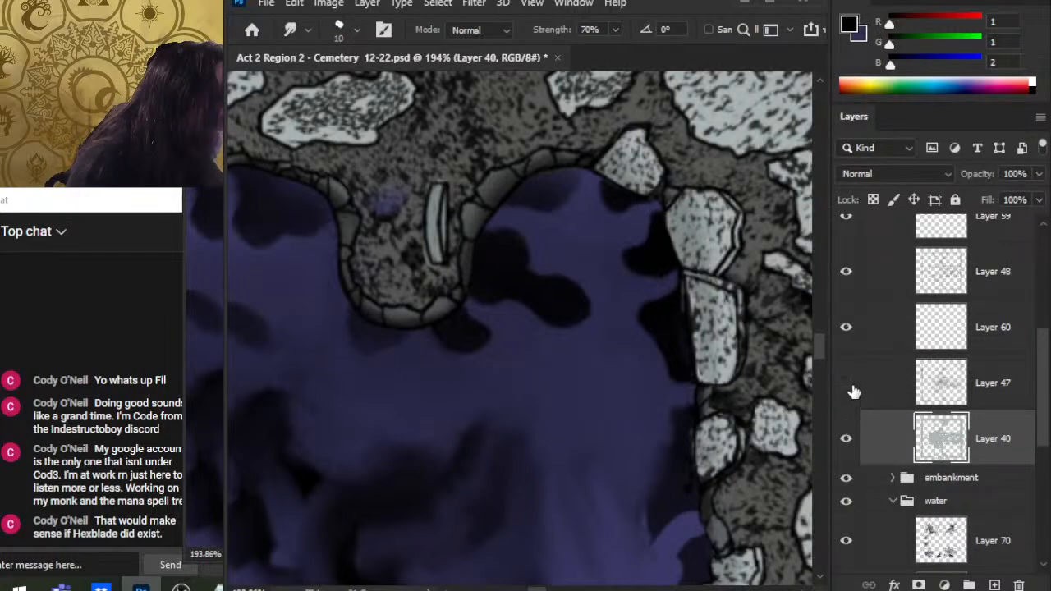
pyautogui.click(851, 386)
pyautogui.click(848, 330)
pyautogui.click(851, 330)
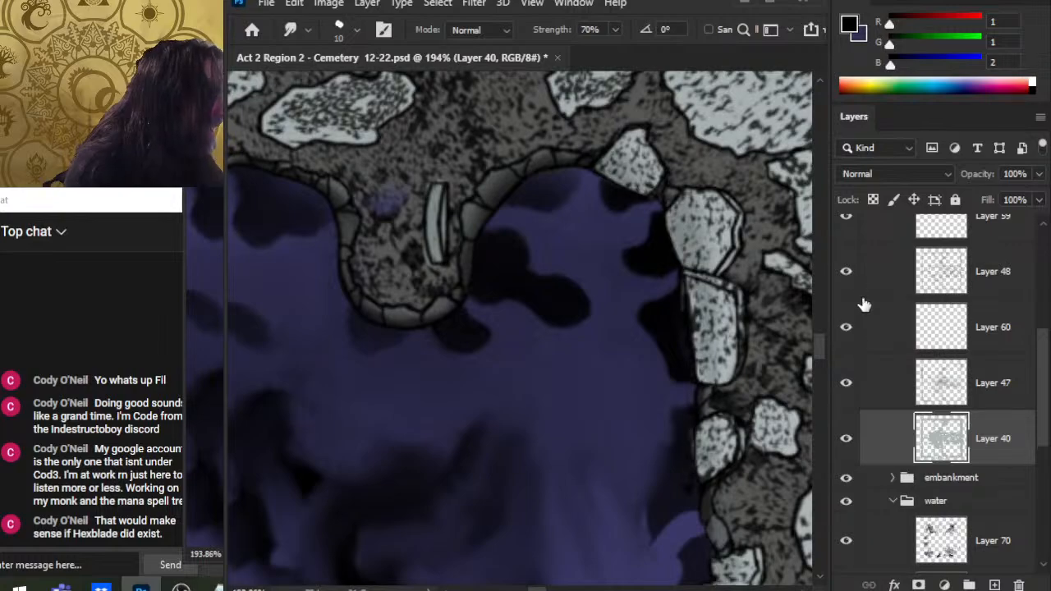
pyautogui.click(879, 329)
# Step: Reselect the water's Layer 70, zoom in and smudge the shadow just below the central peninsula
pyautogui.press('e')
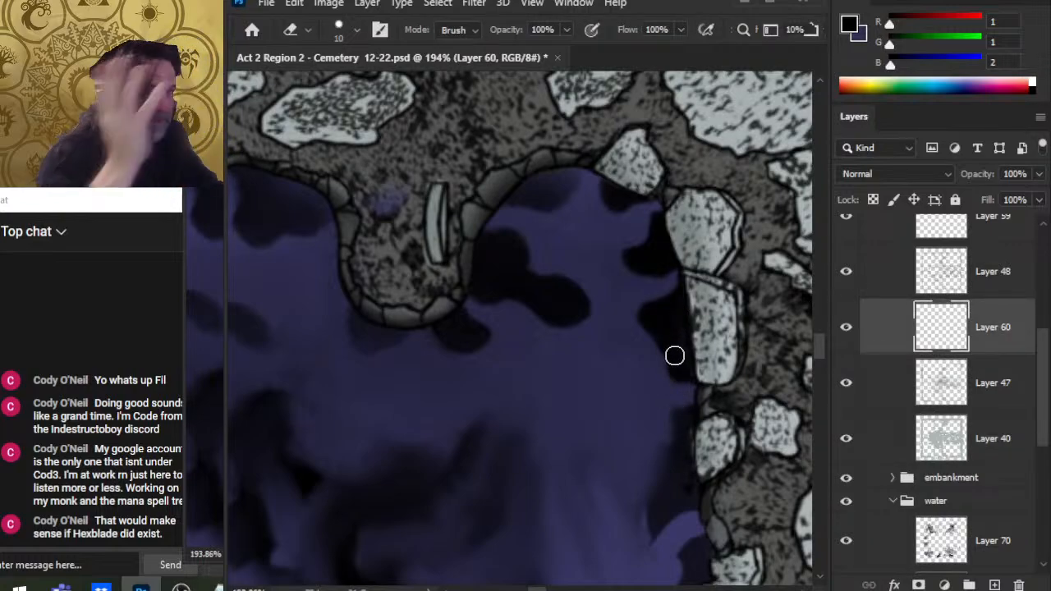
pyautogui.moveTo(1041, 412); pyautogui.dragTo(1040, 363)
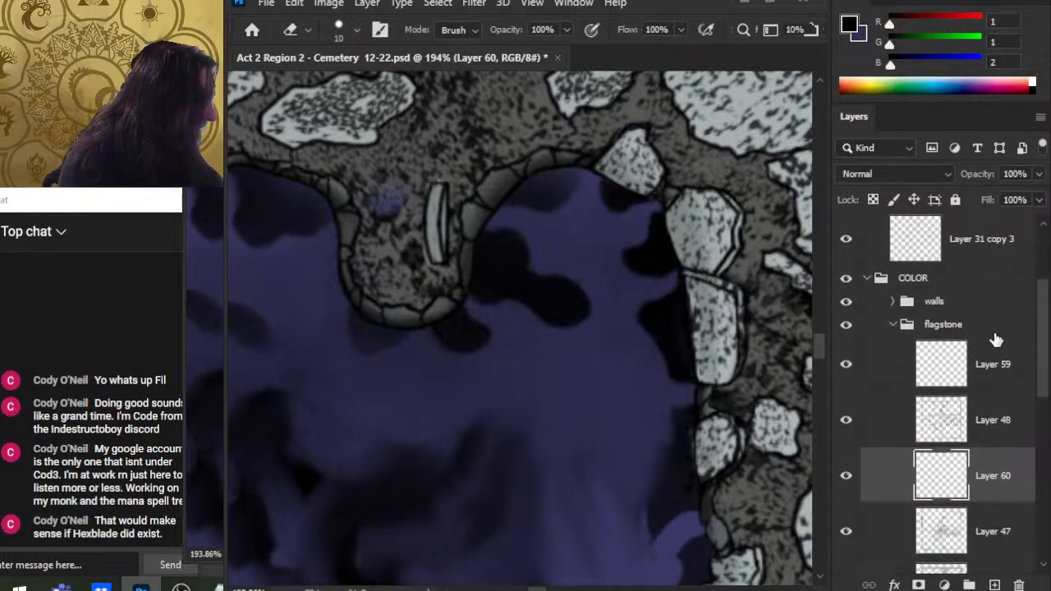
pyautogui.click(892, 326)
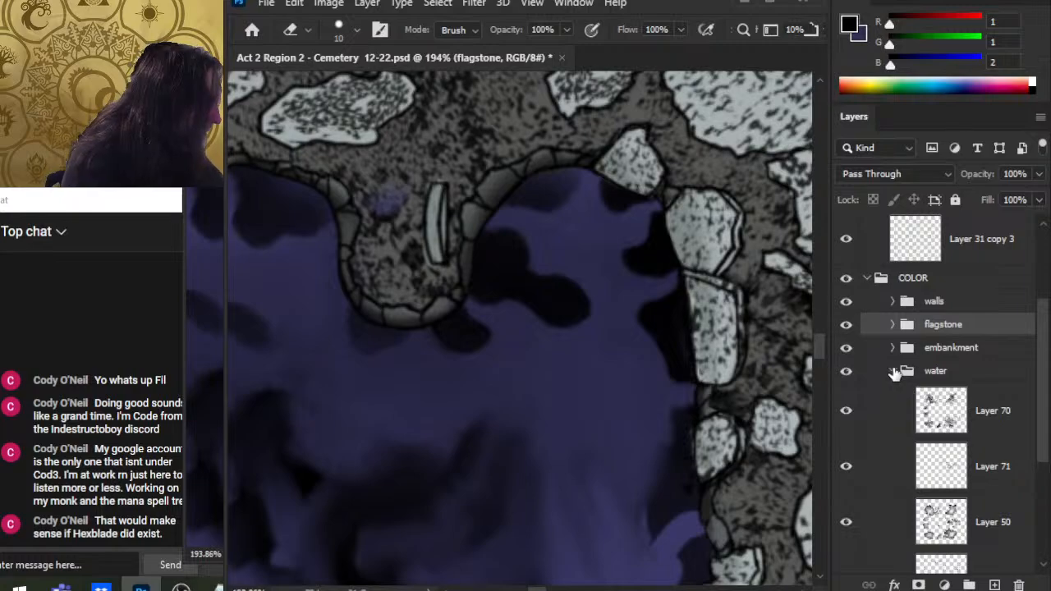
pyautogui.click(996, 418)
pyautogui.press('z')
pyautogui.moveTo(633, 345)
pyautogui.mouseDown()
pyautogui.moveTo(614, 345)
pyautogui.moveTo(669, 371)
pyautogui.mouseUp()
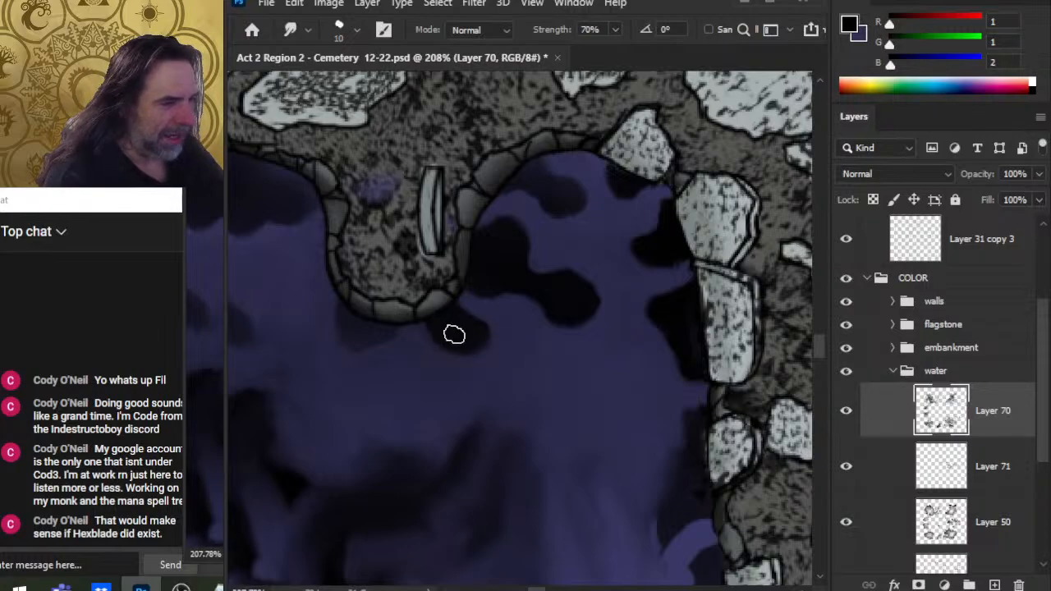
pyautogui.moveTo(466, 334); pyautogui.dragTo(491, 336)
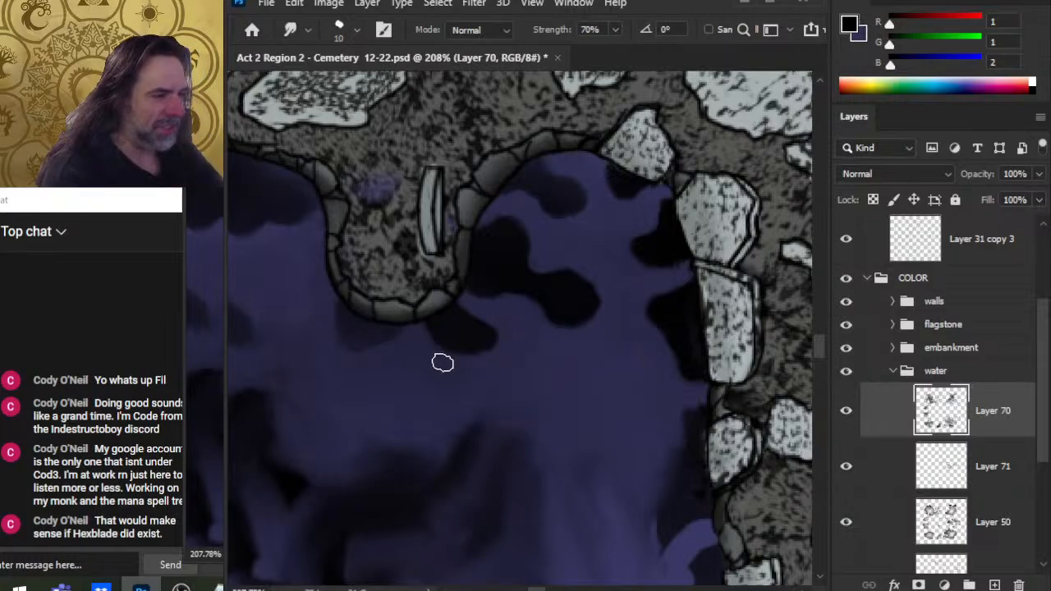
# Step: Expand the flagstone group and toggle Layers 48, 60 and 59 to check them, then reselect the water layer
pyautogui.press('[')
pyautogui.press('[')
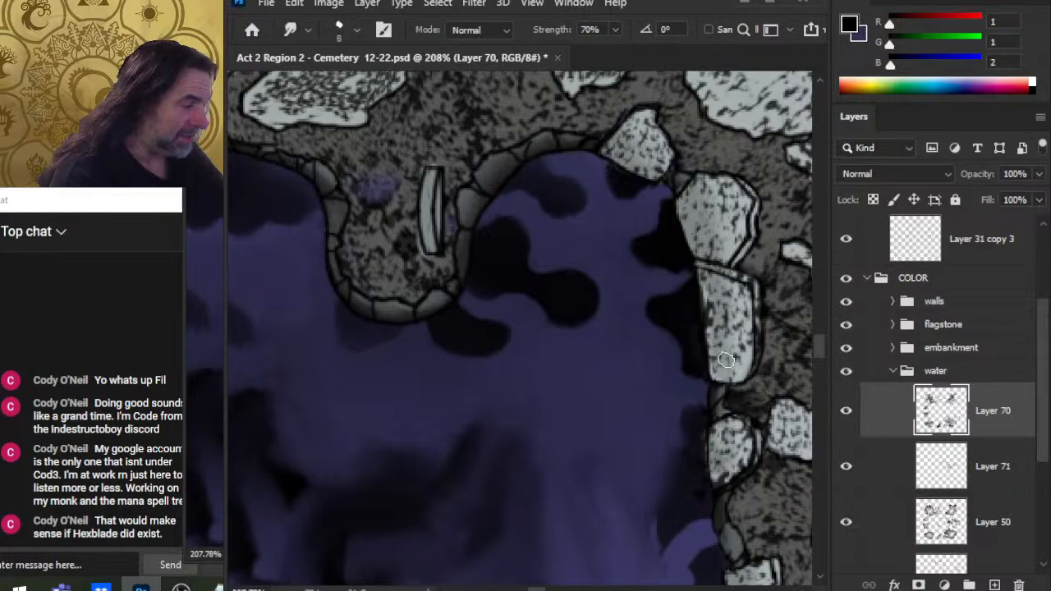
pyautogui.click(900, 329)
pyautogui.click(893, 326)
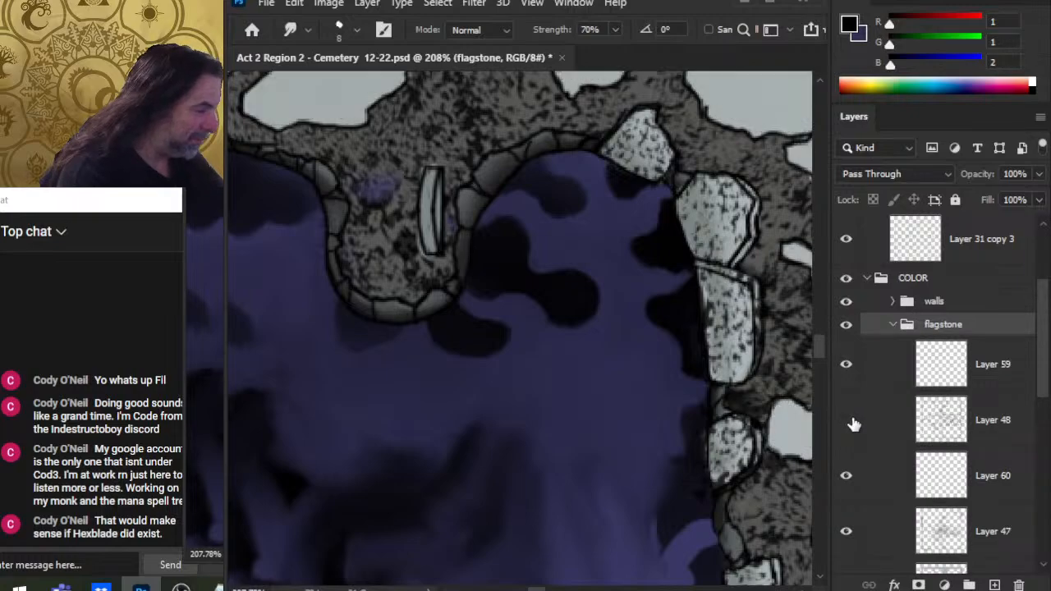
pyautogui.click(851, 420)
pyautogui.click(848, 369)
pyautogui.click(848, 369)
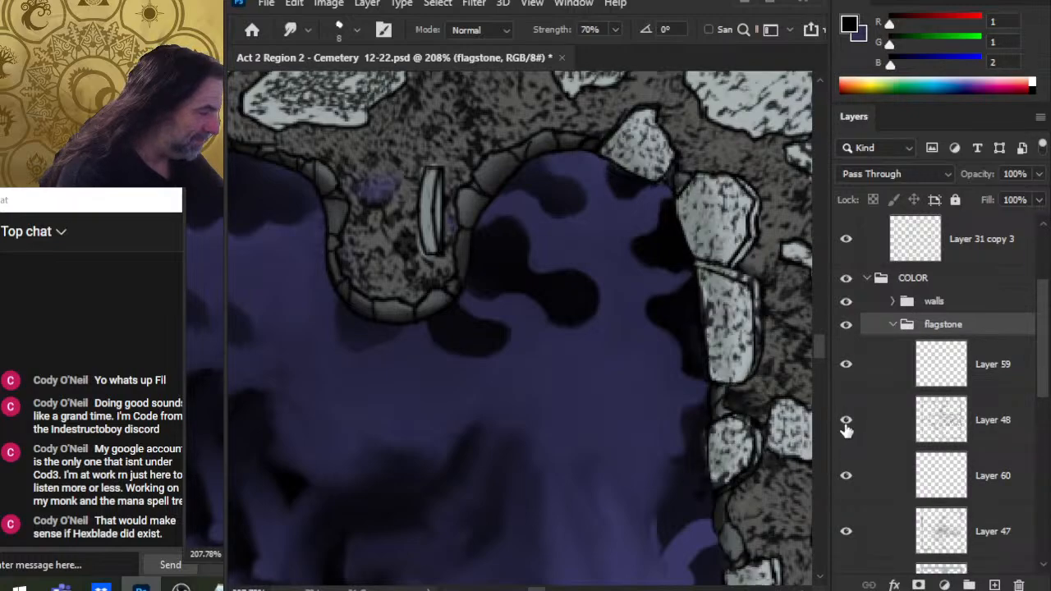
pyautogui.click(846, 478)
pyautogui.click(847, 478)
pyautogui.click(879, 482)
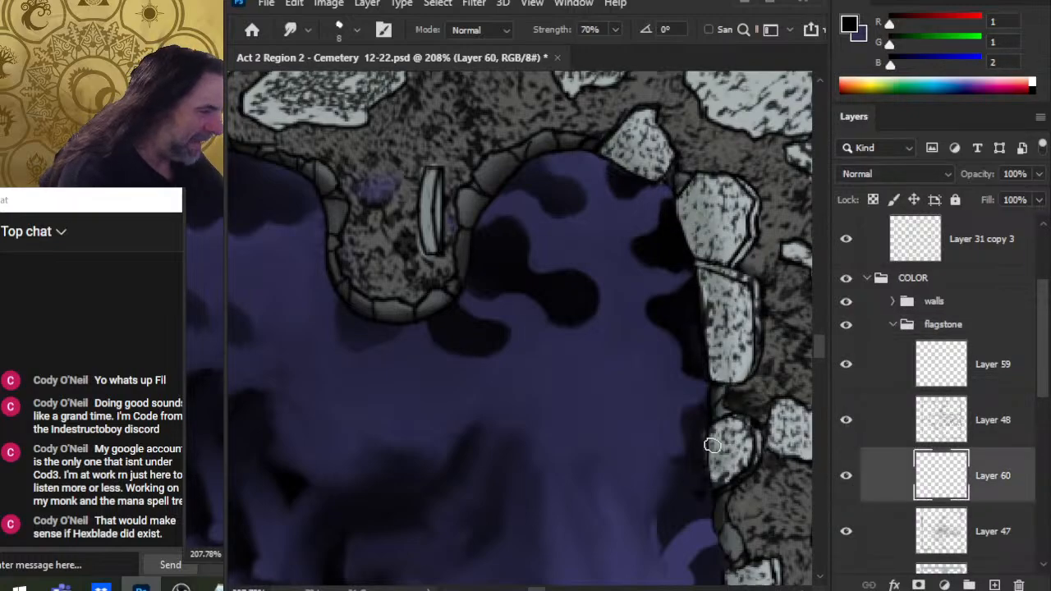
pyautogui.press('e')
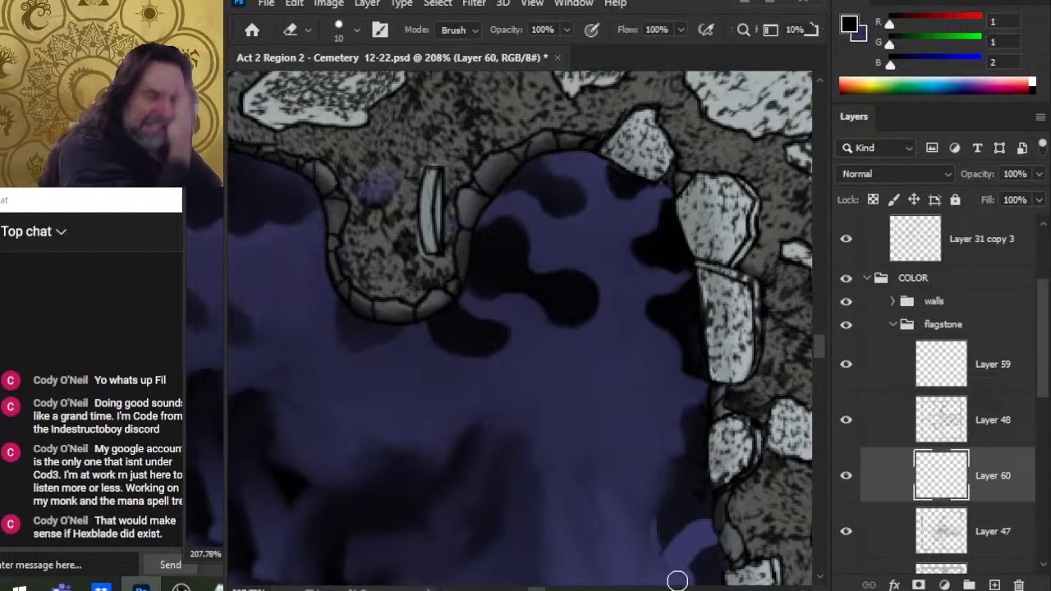
pyautogui.click(847, 364)
pyautogui.click(847, 364)
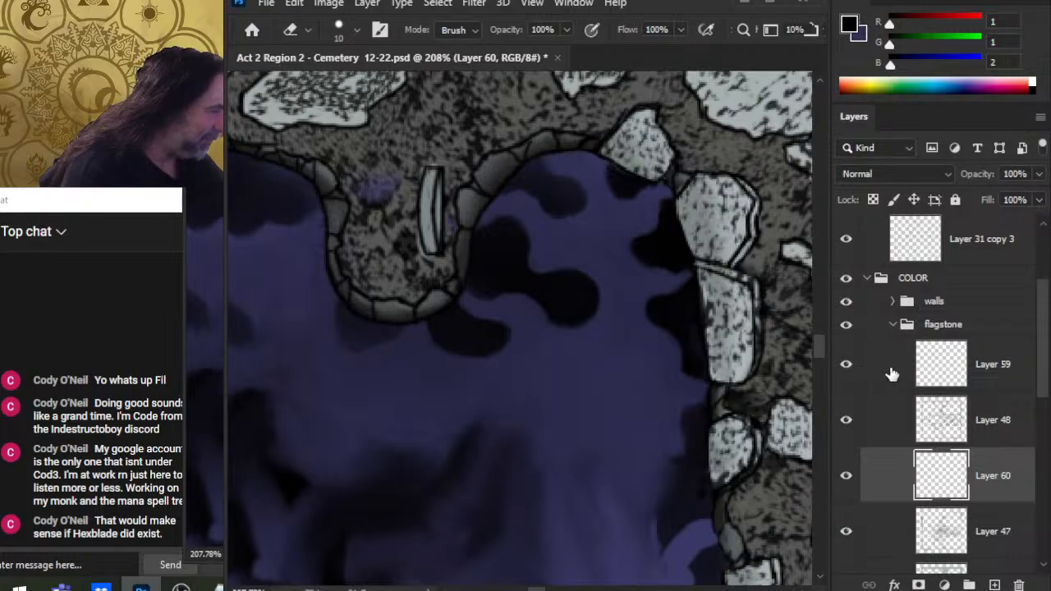
pyautogui.click(893, 374)
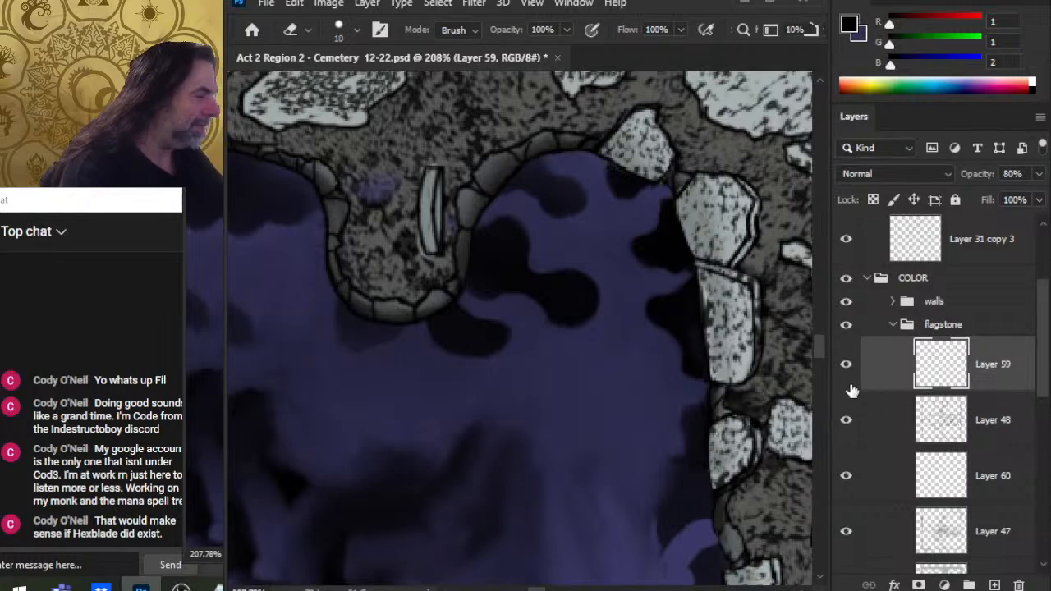
pyautogui.click(886, 342)
pyautogui.click(893, 326)
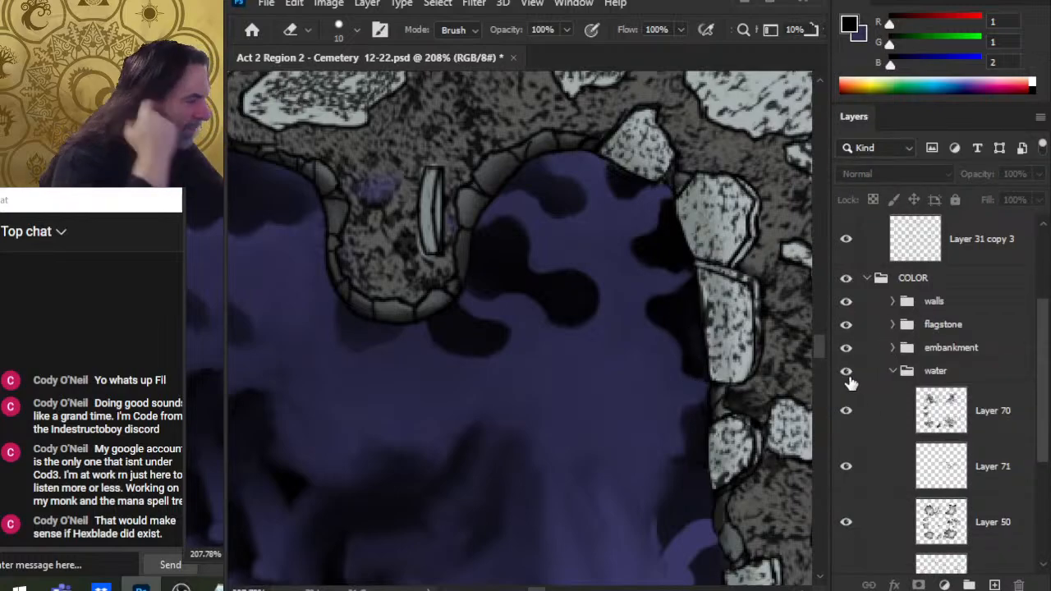
pyautogui.click(871, 419)
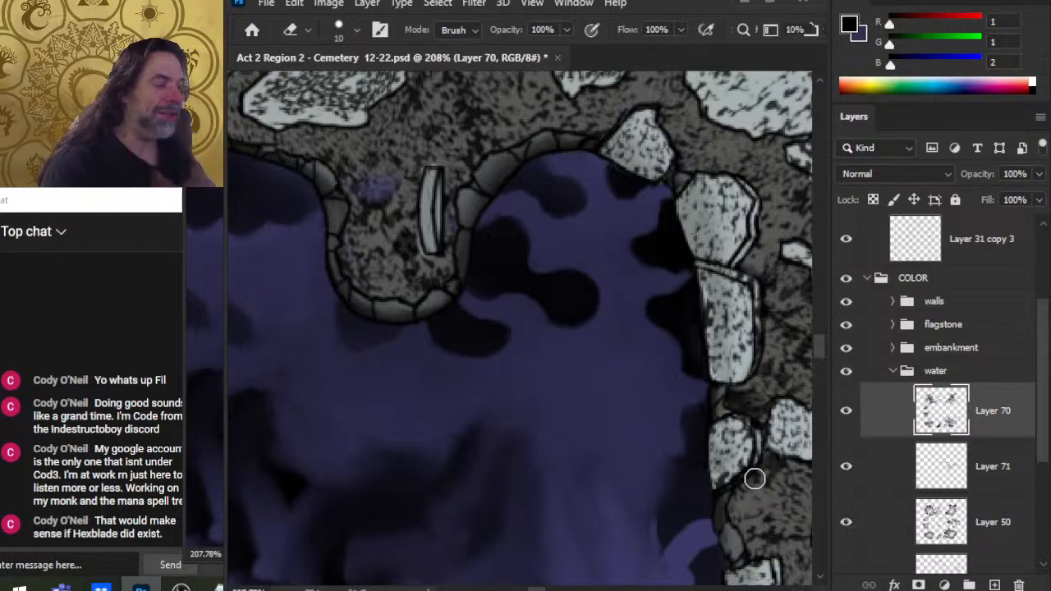
pyautogui.press('r')
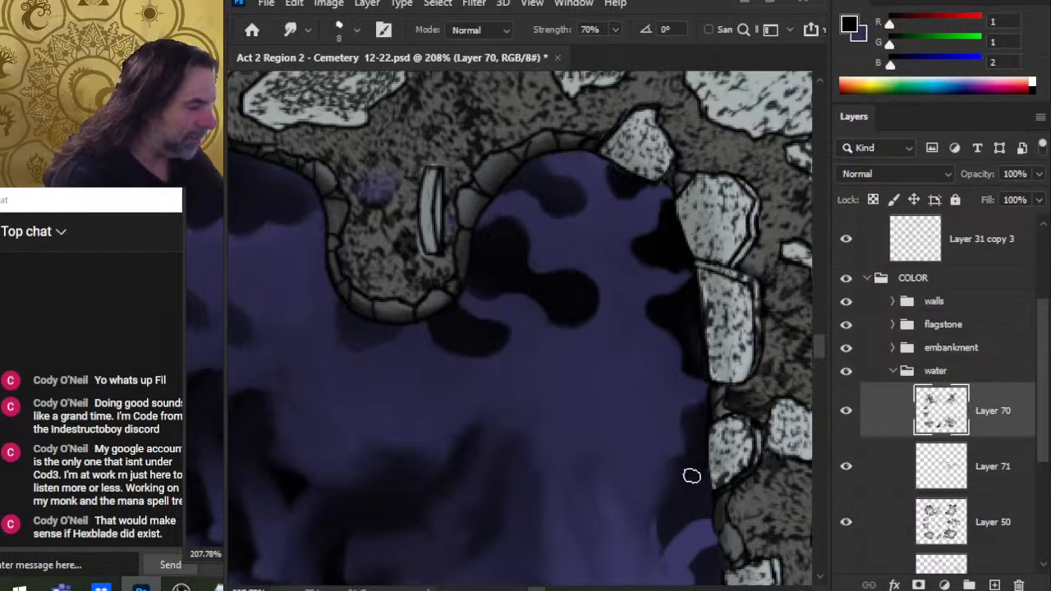
# Step: Smudge the dark water shadows along the eastern shore below the peninsula
pyautogui.scroll(-2, 686, 451)
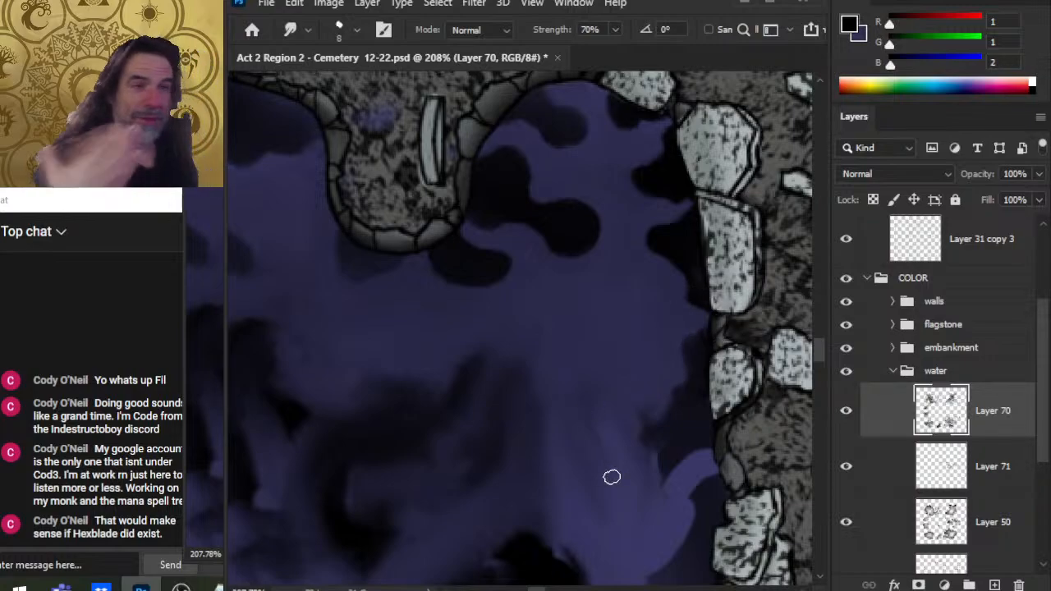
pyautogui.moveTo(672, 450)
pyautogui.mouseDown()
pyautogui.moveTo(688, 406)
pyautogui.moveTo(668, 414)
pyautogui.mouseUp()
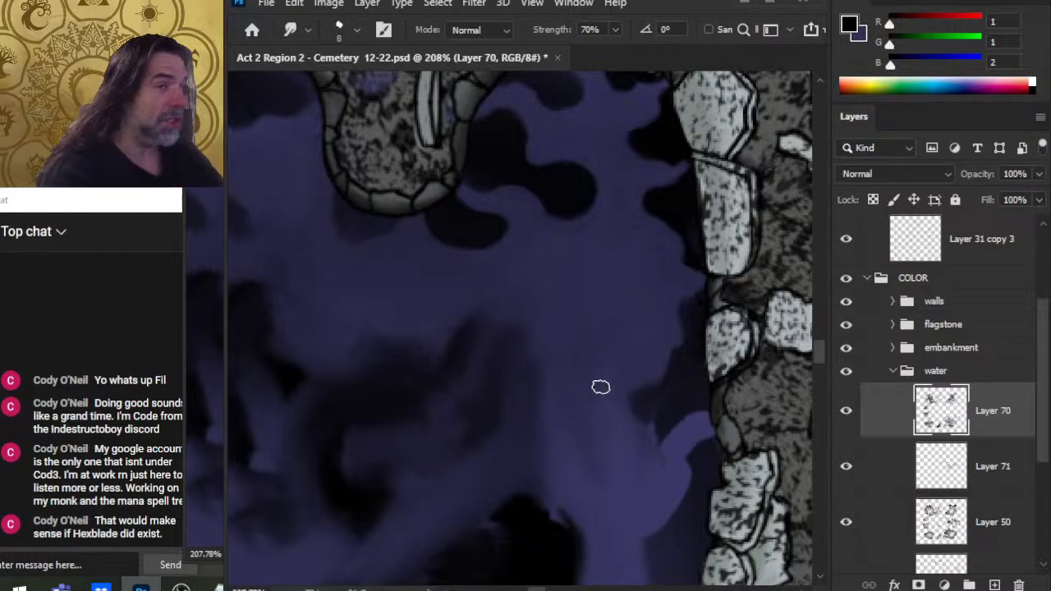
pyautogui.moveTo(600, 386); pyautogui.dragTo(640, 352)
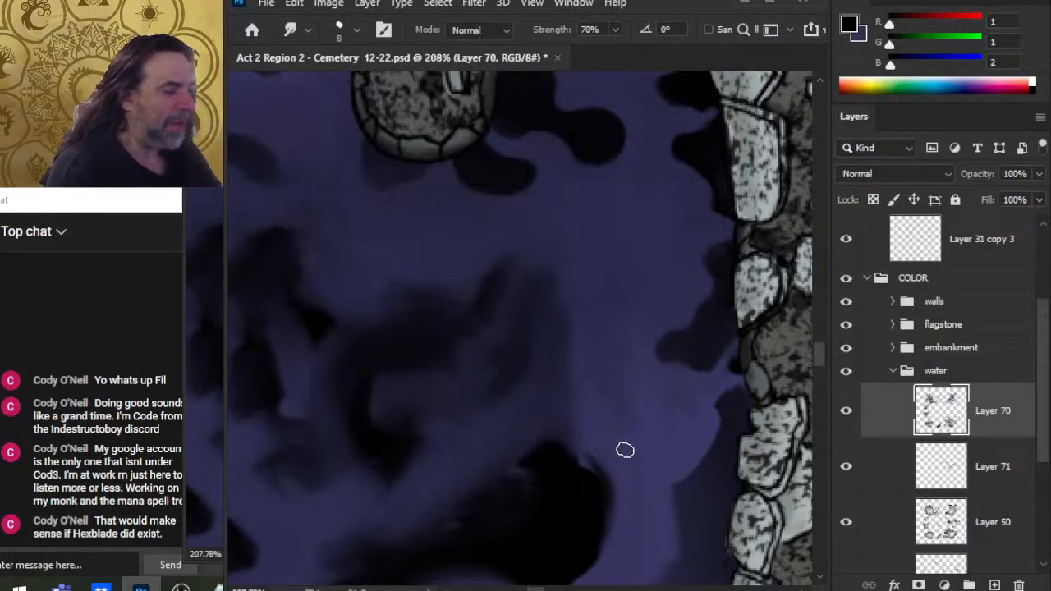
pyautogui.moveTo(624, 446); pyautogui.dragTo(648, 382)
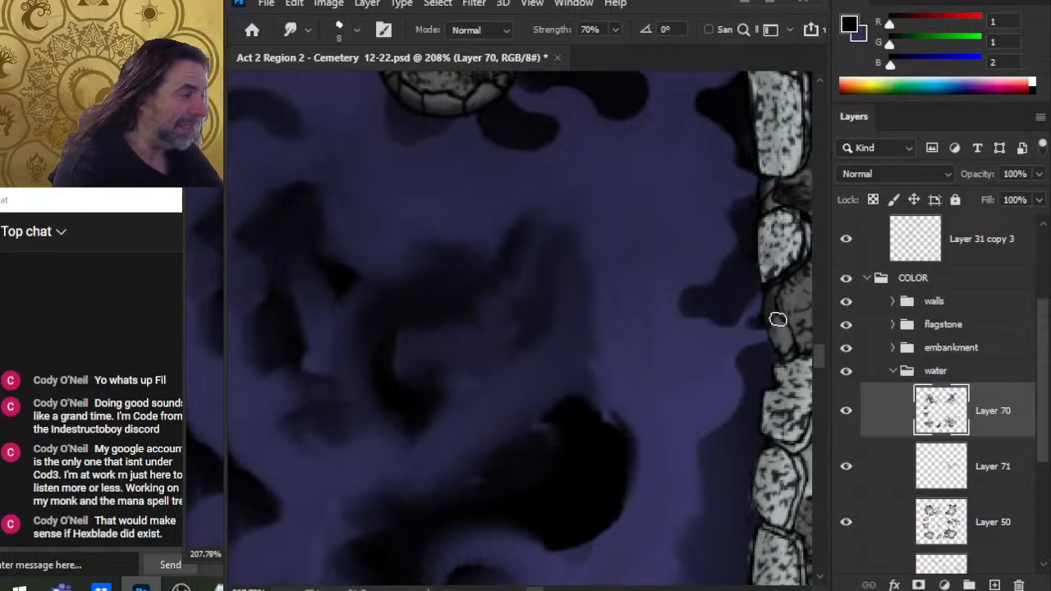
# Step: Paint a small black dab at the eastern shoreline and smudge it out into the surrounding water
pyautogui.press('b')
pyautogui.moveTo(759, 321); pyautogui.dragTo(769, 330)
pyautogui.press('r')
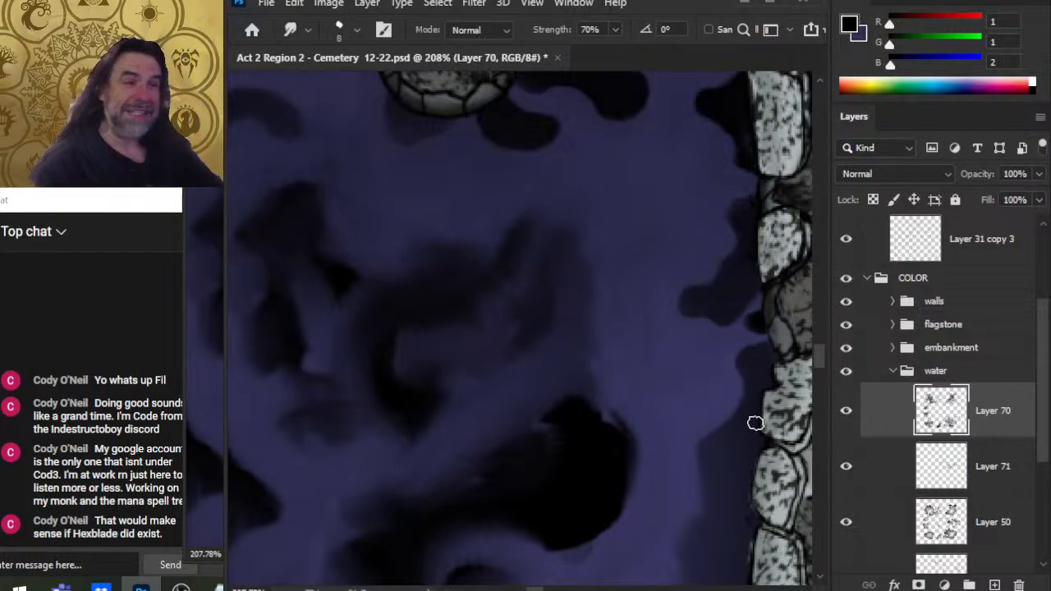
pyautogui.press('b')
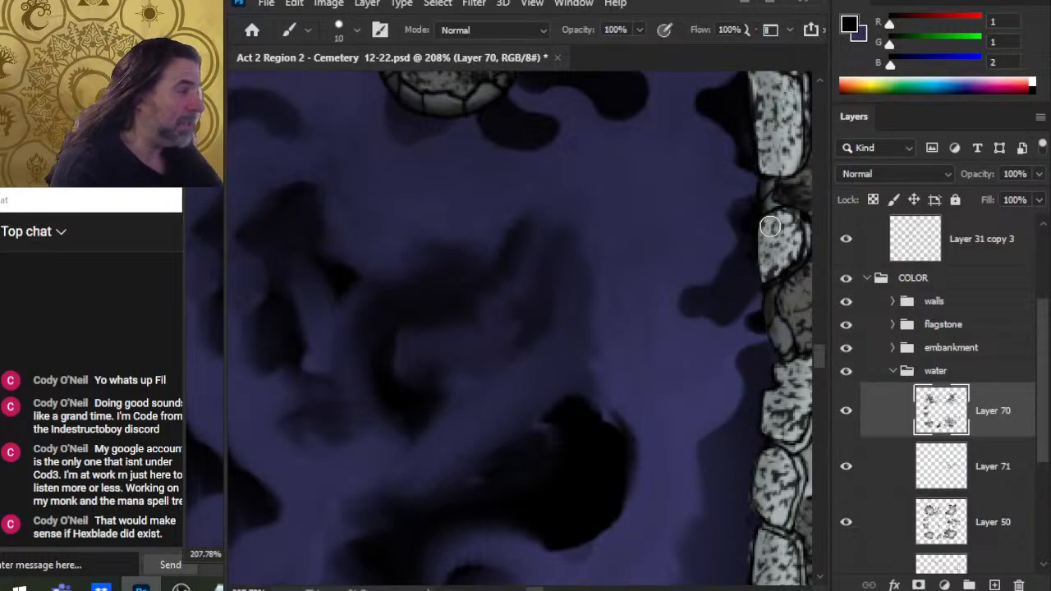
pyautogui.press('r')
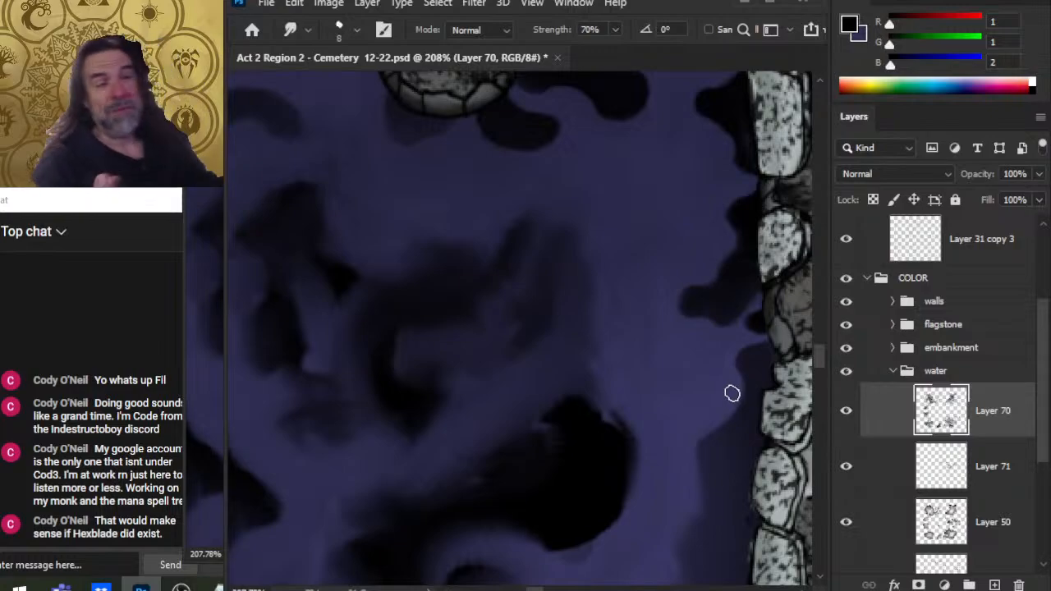
pyautogui.moveTo(774, 317); pyautogui.dragTo(701, 277)
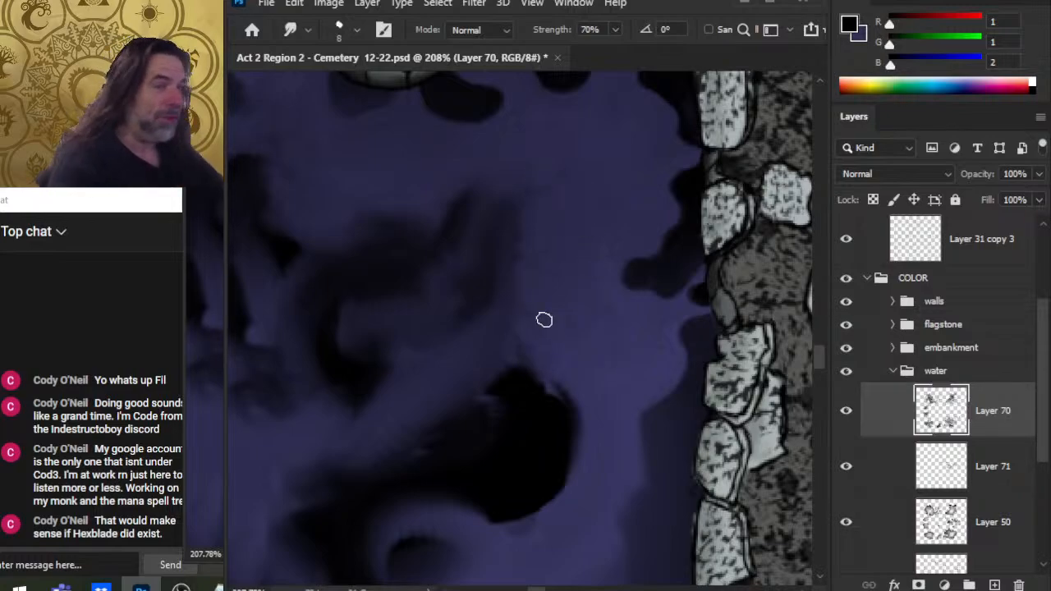
pyautogui.moveTo(644, 286); pyautogui.dragTo(586, 315)
pyautogui.moveTo(626, 256); pyautogui.dragTo(599, 344)
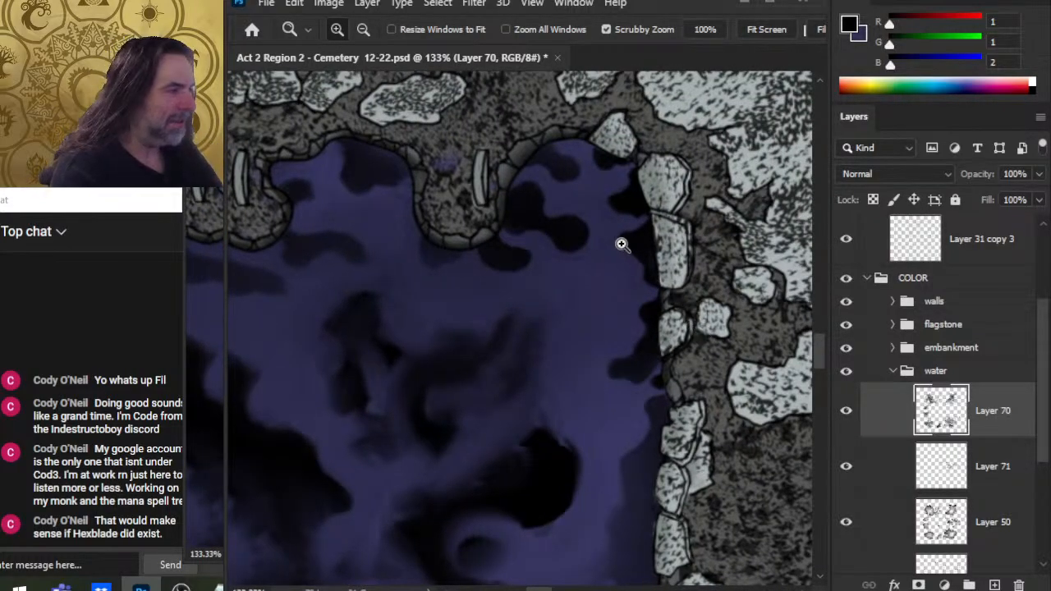
# Step: Switch to a larger 25-pixel smudge brush and blend the dark patches in the middle of the pool
pyautogui.moveTo(622, 241); pyautogui.dragTo(683, 249)
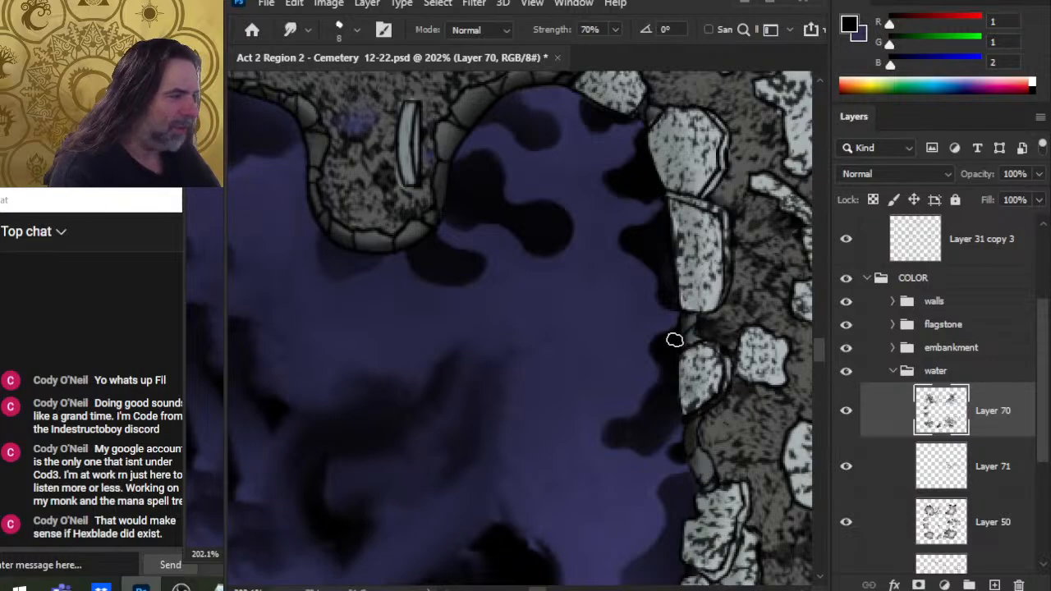
pyautogui.scroll(-2, 671, 463)
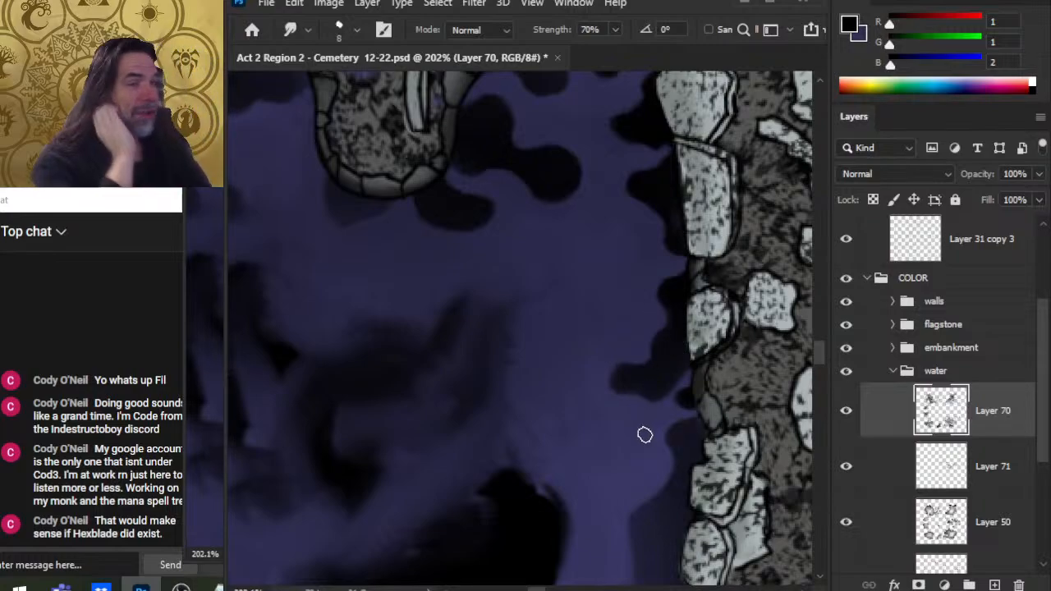
pyautogui.scroll(-2, 584, 331)
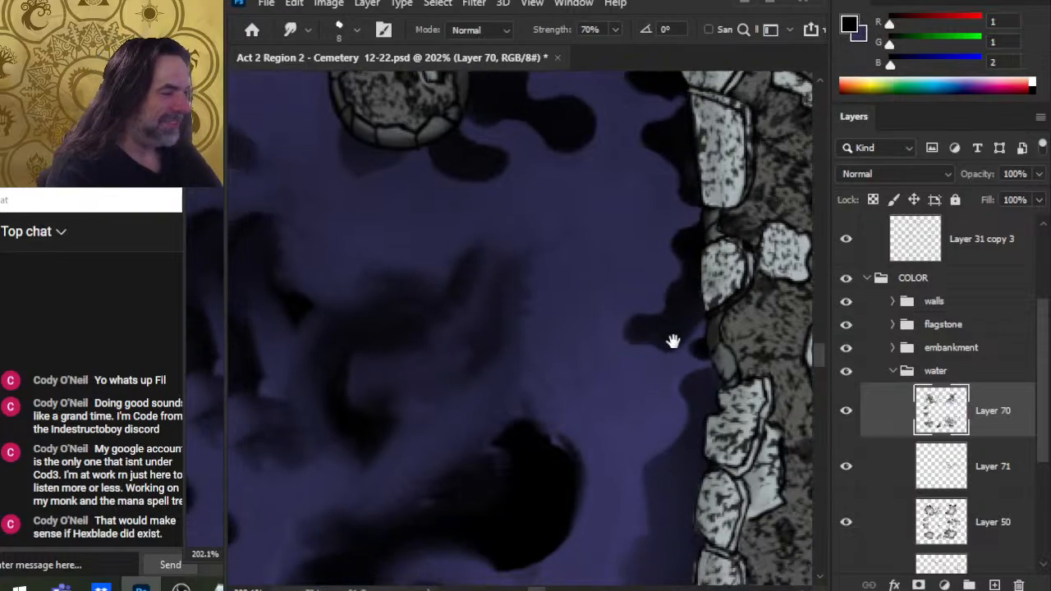
pyautogui.press(']')
pyautogui.press(']')
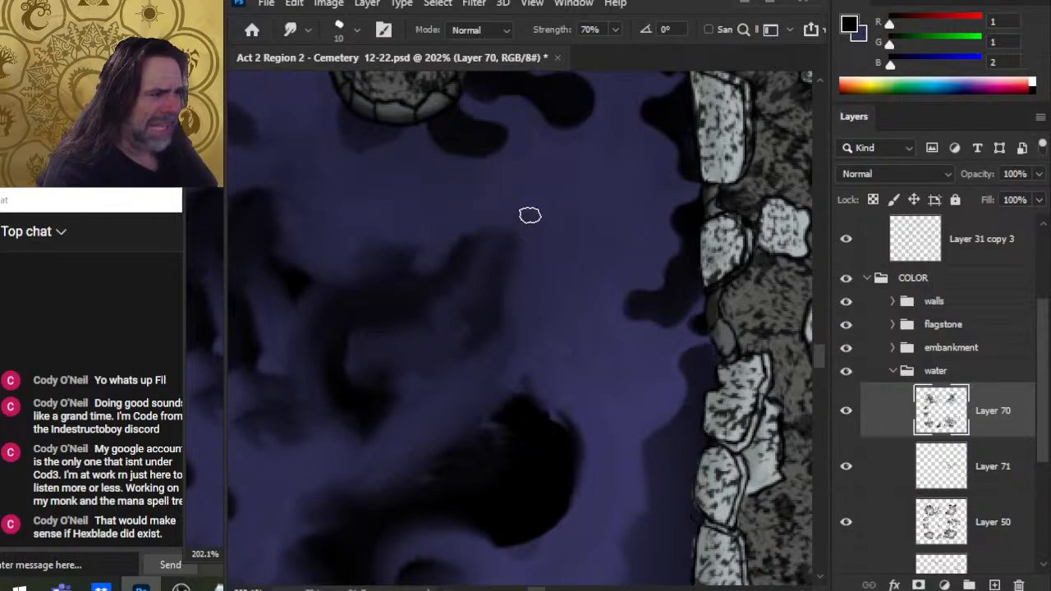
pyautogui.press('.')
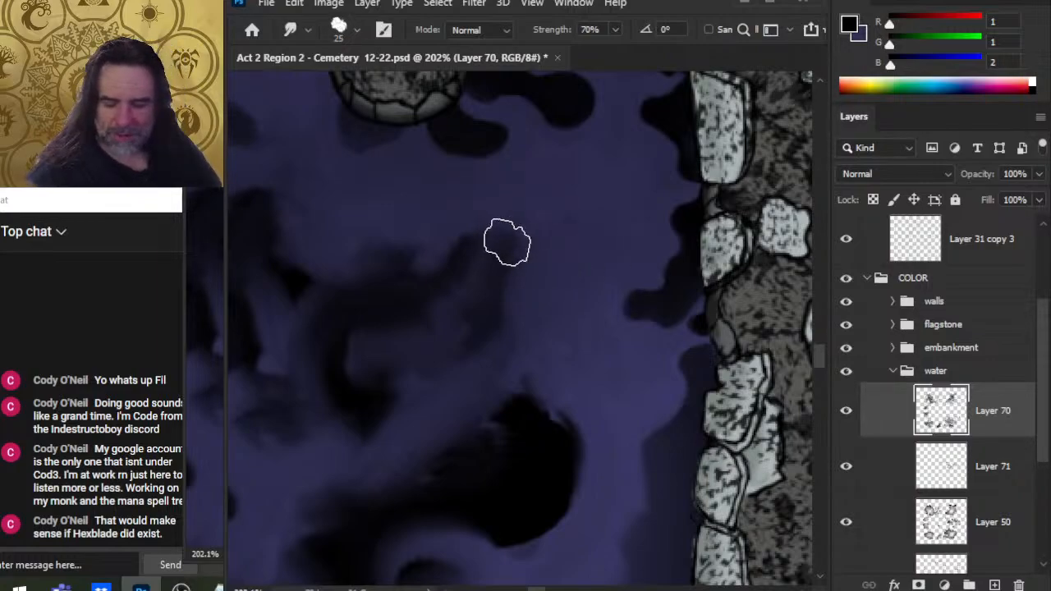
pyautogui.moveTo(549, 205); pyautogui.dragTo(603, 257)
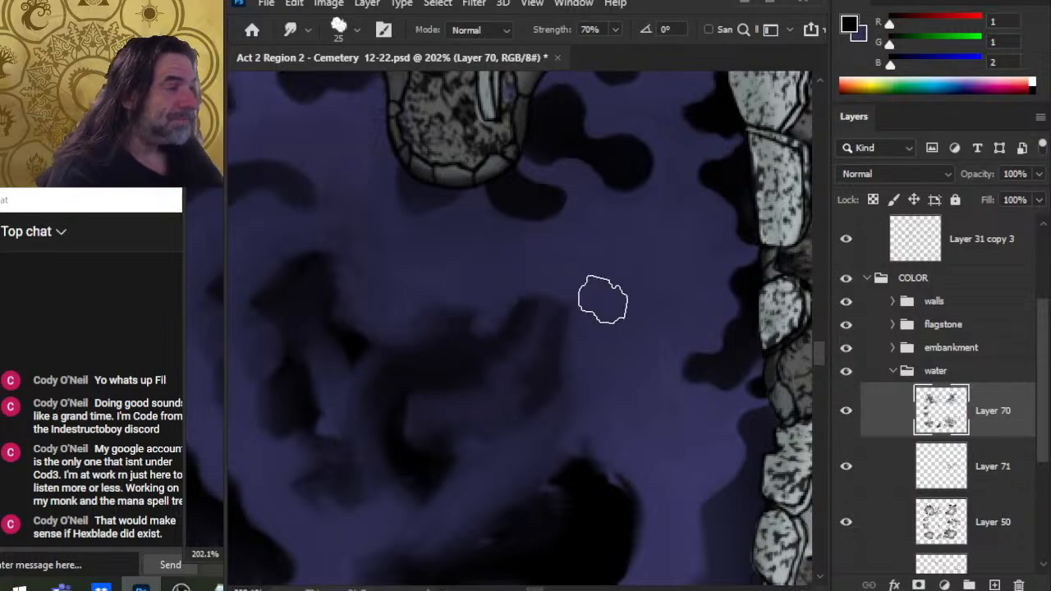
pyautogui.moveTo(517, 247); pyautogui.dragTo(540, 307)
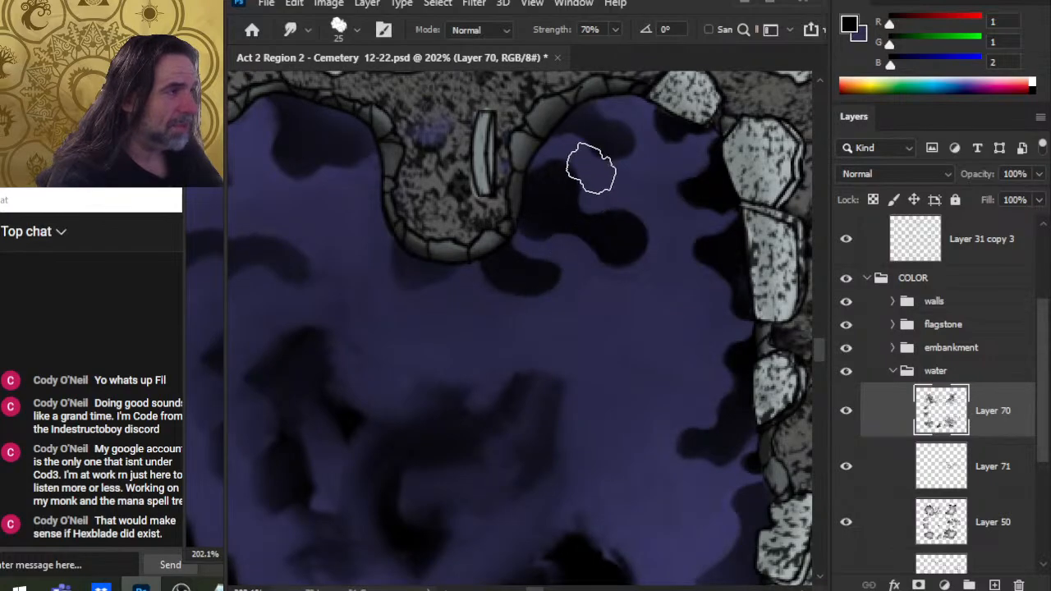
# Step: Shrink the brush and paint a small black shadow at the water's edge beside the central peninsula's upper shore
pyautogui.press('[')
pyautogui.press('[')
pyautogui.press('[')
pyautogui.press('[')
pyautogui.press('[')
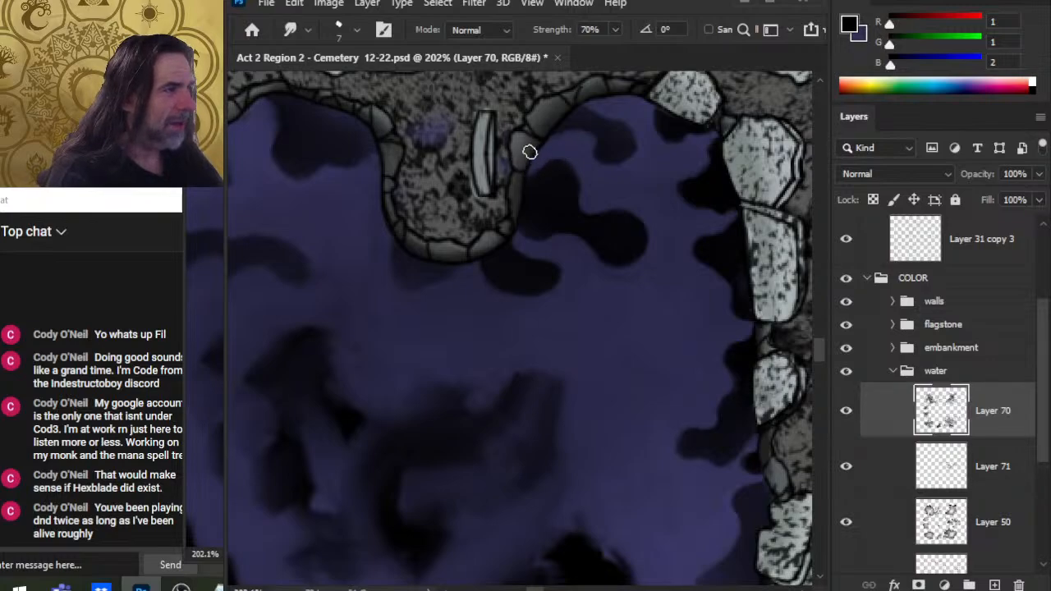
pyautogui.press('b')
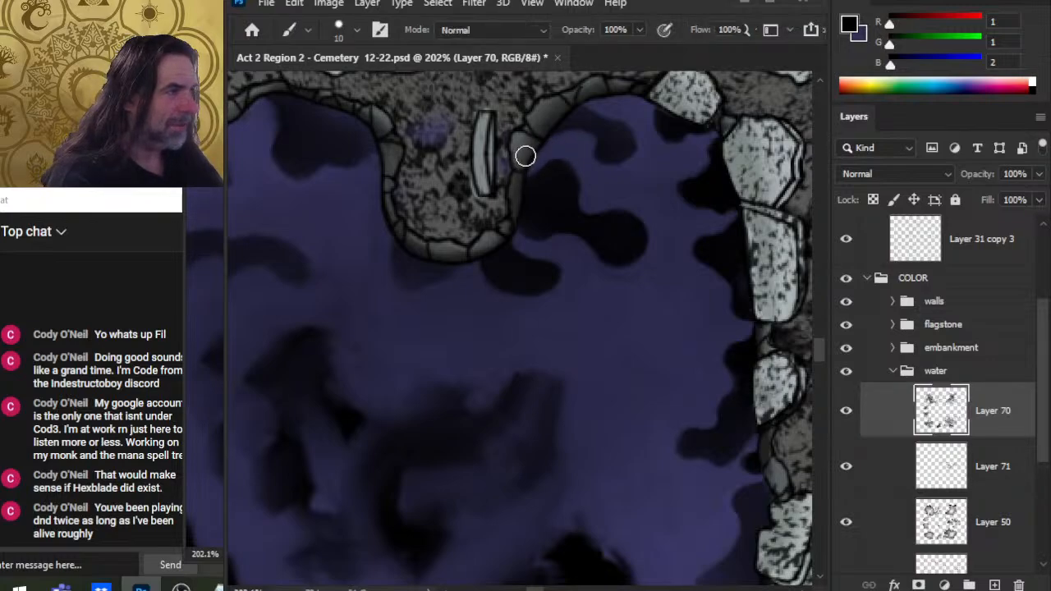
pyautogui.moveTo(533, 162); pyautogui.dragTo(528, 176)
pyautogui.press('r')
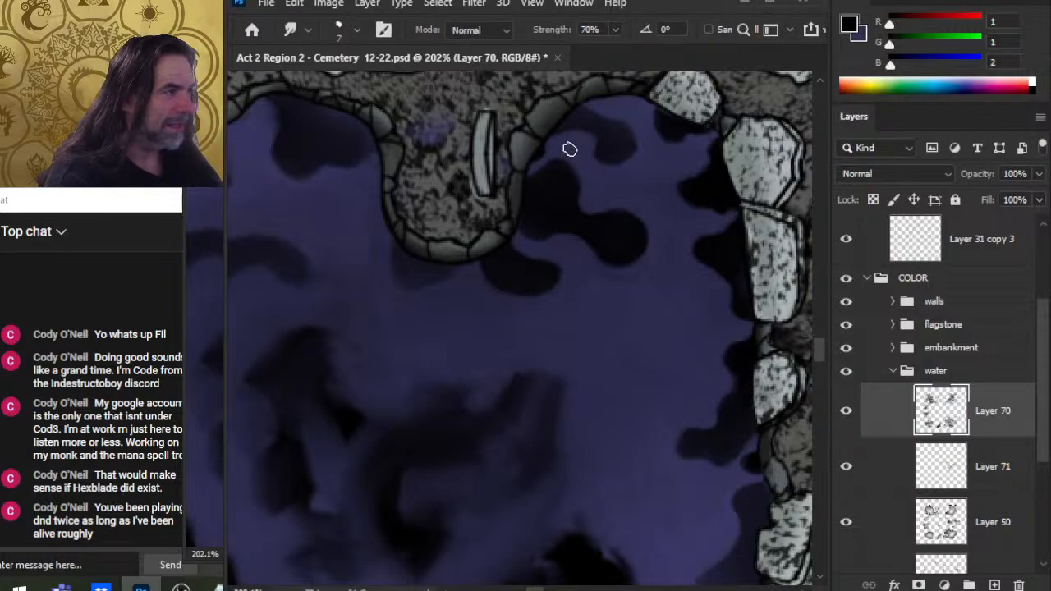
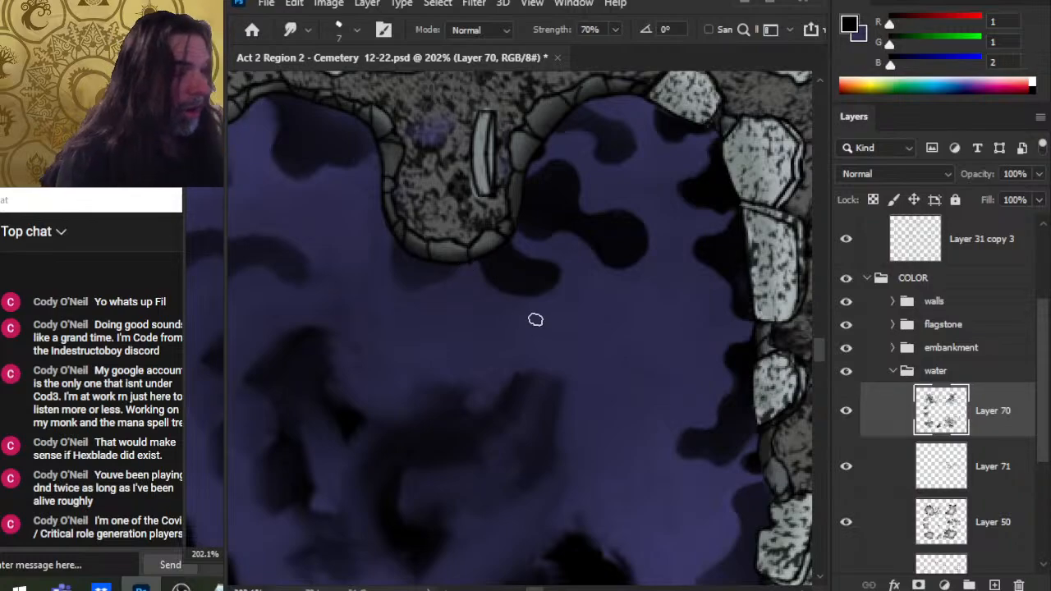
# Step: Enlarge the smudge brush to 10 pixels and blend the dark shadows along the pool's northern shoreline below the peninsulas
pyautogui.moveTo(652, 357); pyautogui.dragTo(639, 294)
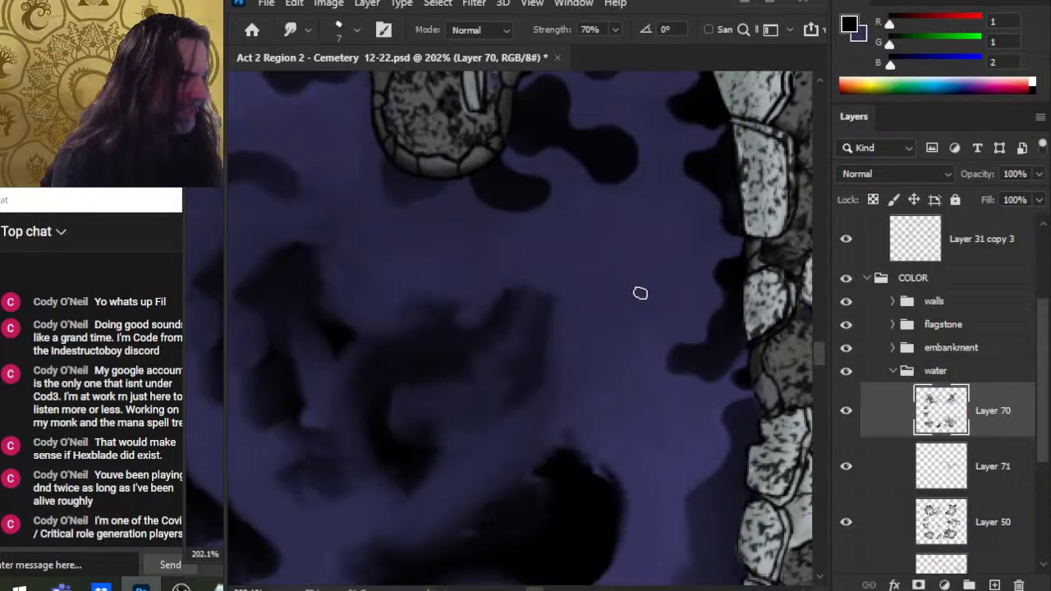
pyautogui.press(']')
pyautogui.press(']')
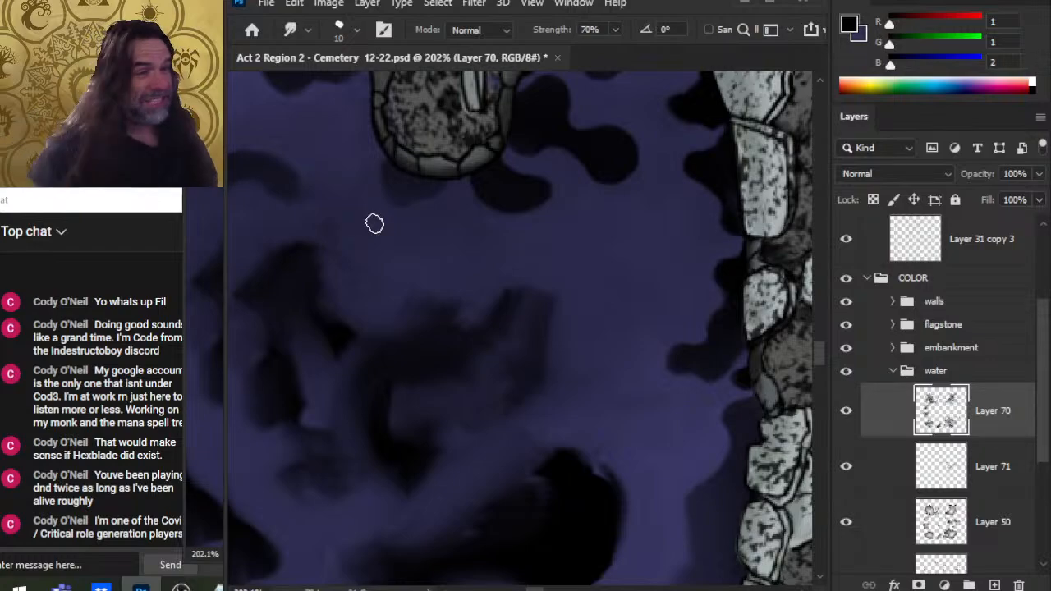
pyautogui.moveTo(614, 219)
pyautogui.mouseDown()
pyautogui.moveTo(644, 267)
pyautogui.moveTo(636, 264)
pyautogui.mouseUp()
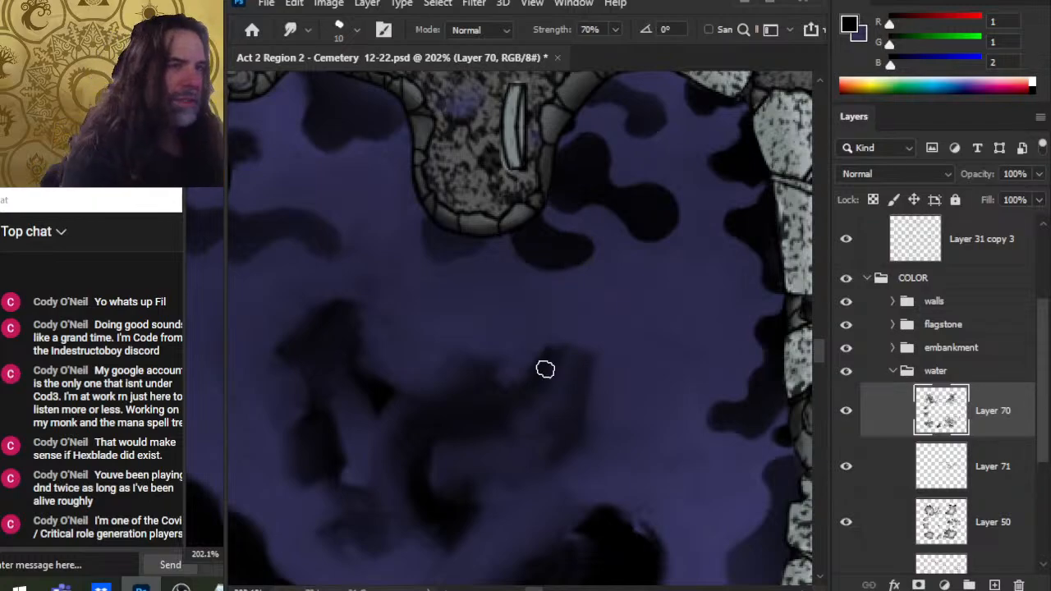
pyautogui.moveTo(564, 281); pyautogui.dragTo(627, 358)
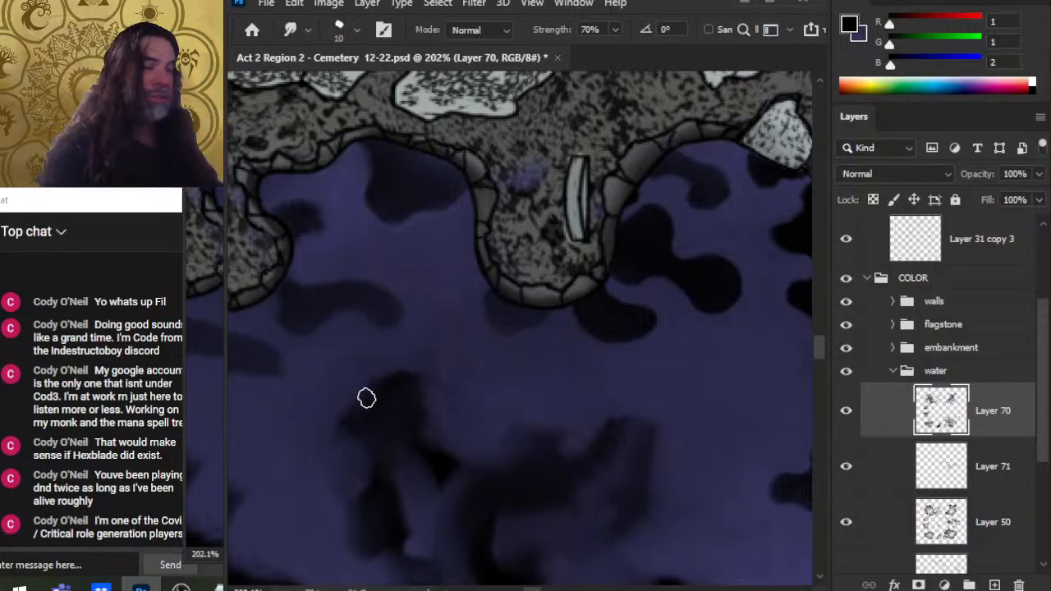
pyautogui.moveTo(425, 289)
pyautogui.mouseDown()
pyautogui.moveTo(485, 317)
pyautogui.moveTo(479, 340)
pyautogui.mouseUp()
pyautogui.moveTo(405, 212); pyautogui.dragTo(404, 219)
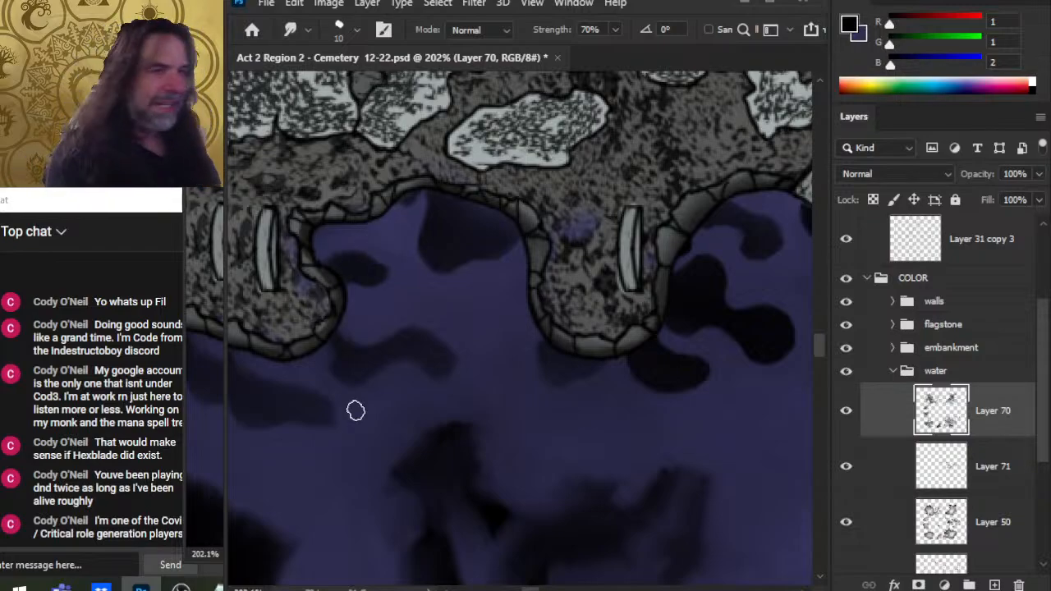
pyautogui.moveTo(419, 358); pyautogui.dragTo(481, 364)
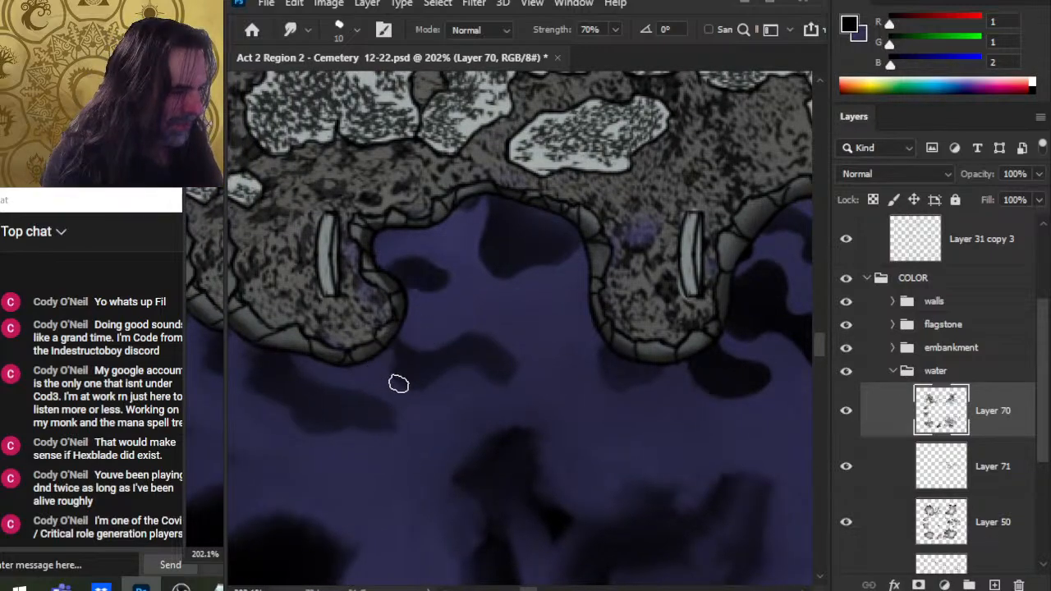
# Step: Shrink the smudge brush to 8 pixels and soften the shadows between the two peninsulas and in the open water
pyautogui.press('[')
pyautogui.press('[')
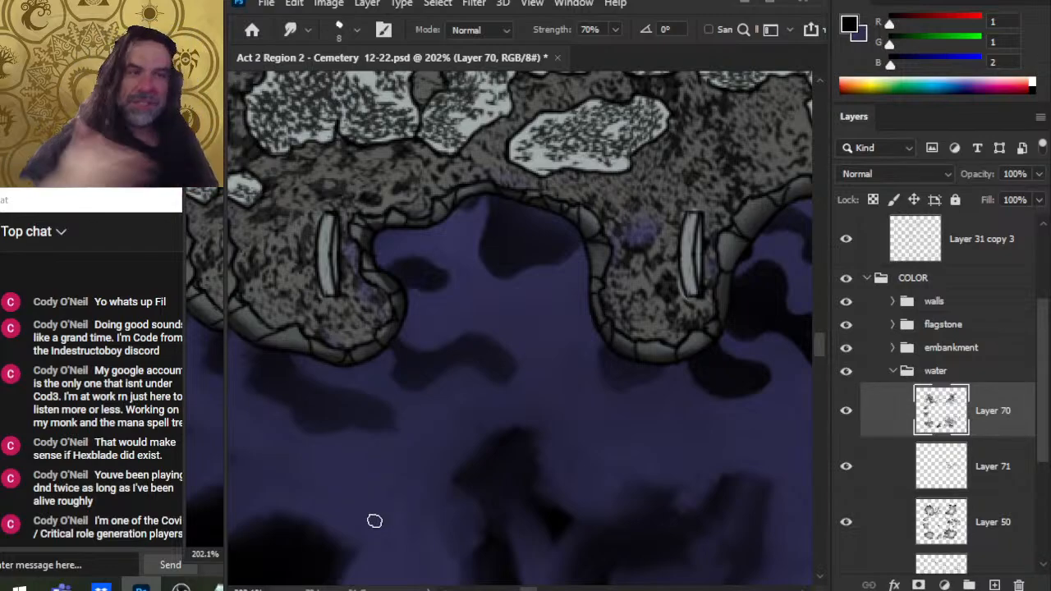
pyautogui.moveTo(591, 381); pyautogui.dragTo(546, 363)
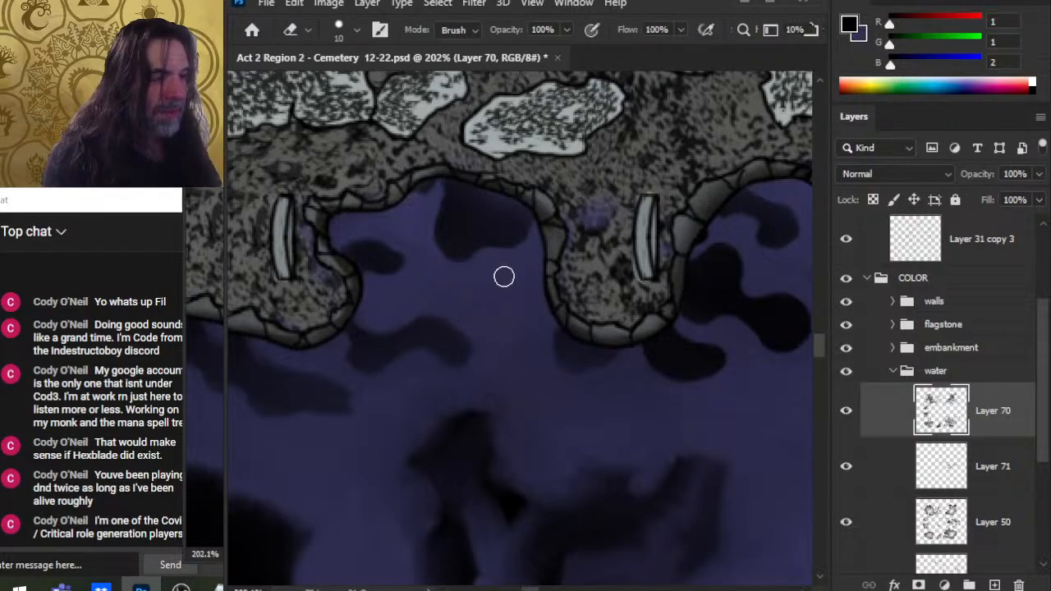
pyautogui.moveTo(491, 277)
pyautogui.mouseDown()
pyautogui.moveTo(493, 308)
pyautogui.moveTo(492, 277)
pyautogui.moveTo(485, 296)
pyautogui.moveTo(521, 283)
pyautogui.mouseUp()
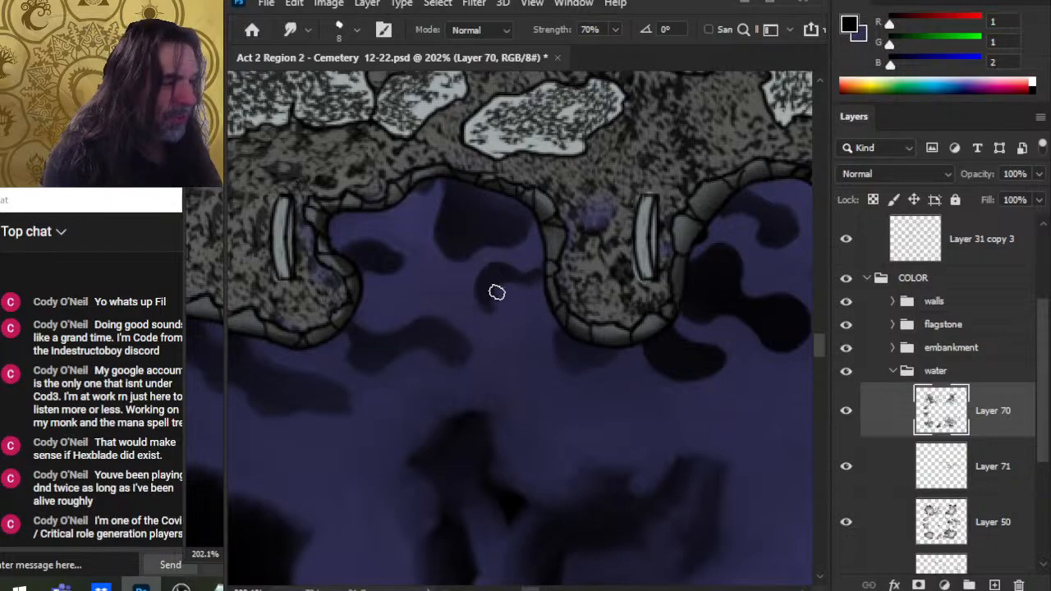
pyautogui.press('e')
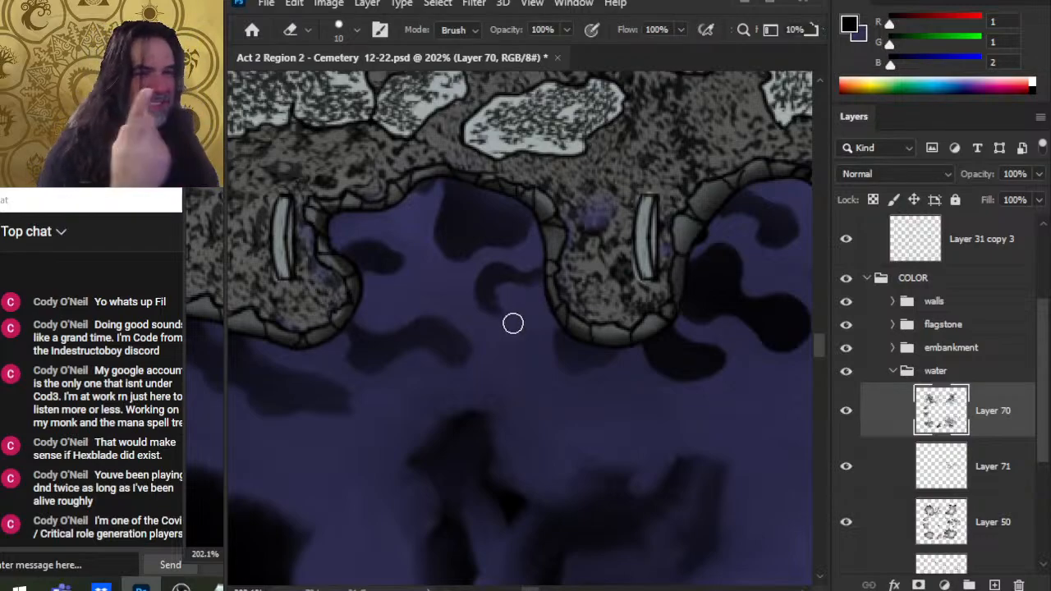
pyautogui.press('r')
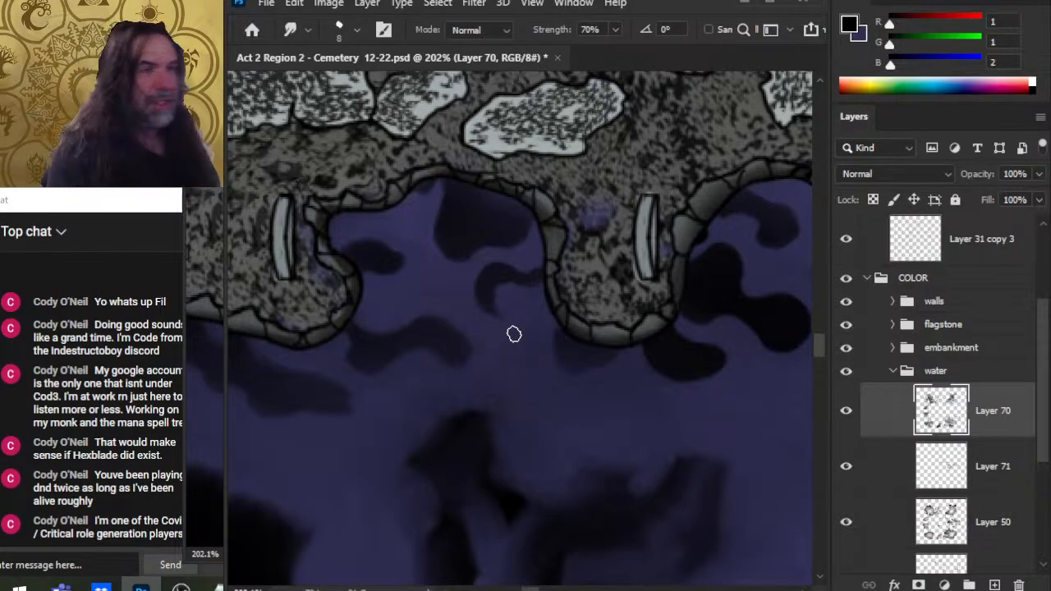
pyautogui.press('e')
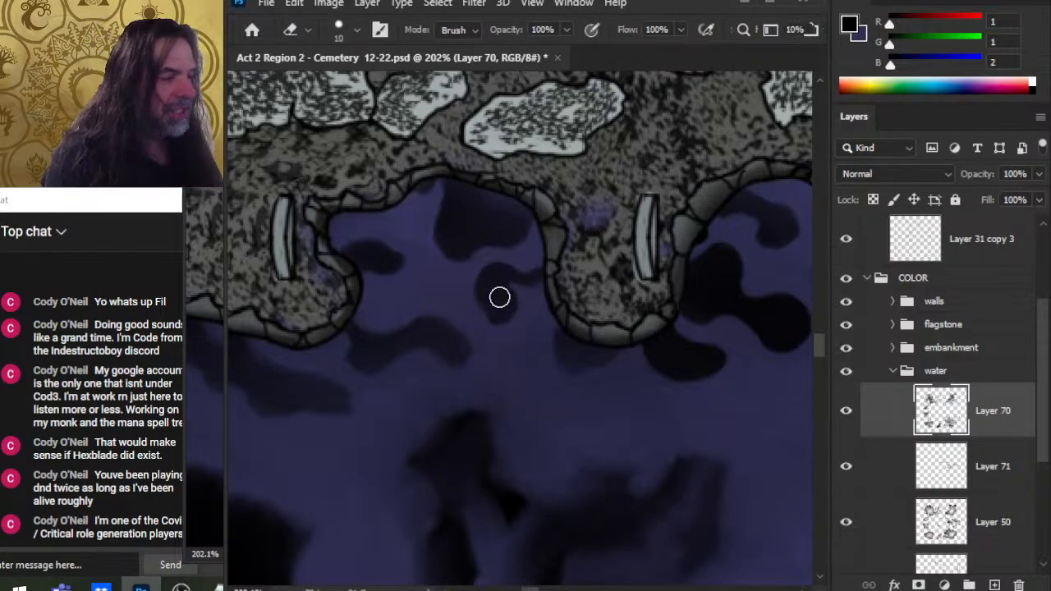
pyautogui.press('r')
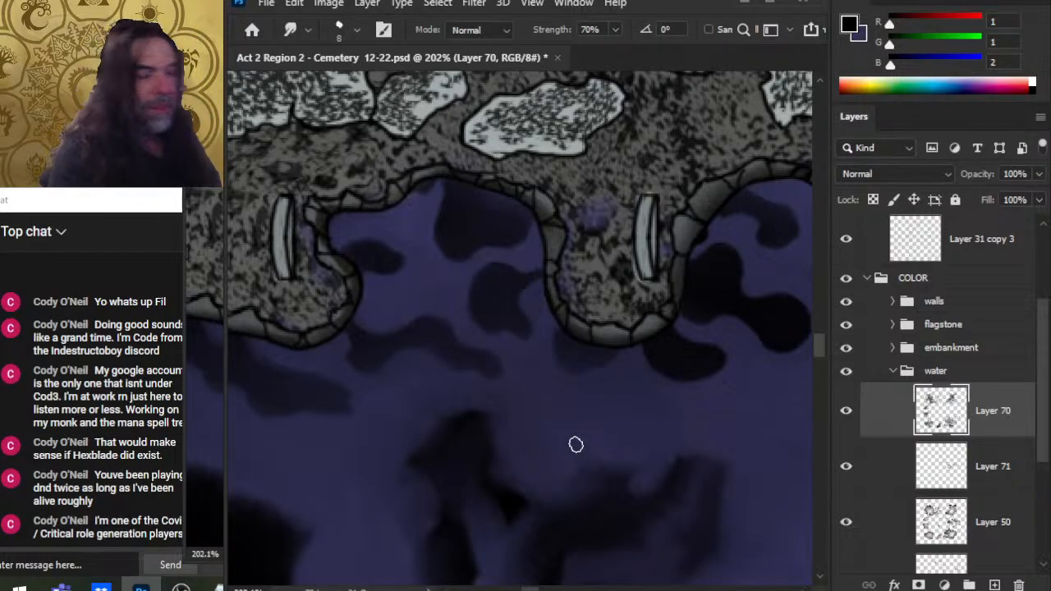
pyautogui.moveTo(619, 404); pyautogui.dragTo(594, 394)
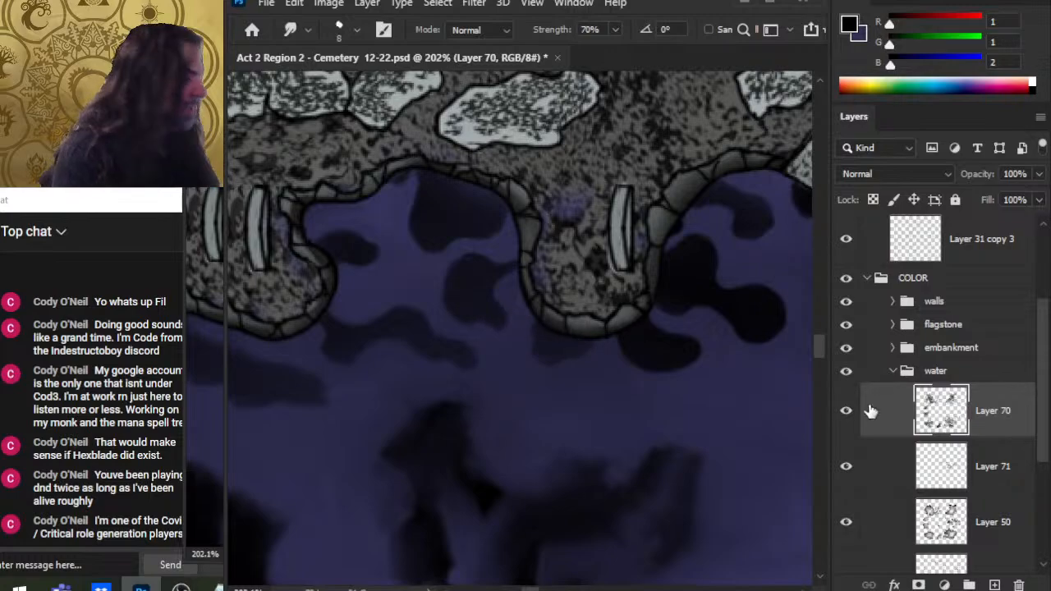
# Step: Paint a small black shadow below the central peninsula's tip and smudge it into the water
pyautogui.press('b')
pyautogui.moveTo(579, 329); pyautogui.dragTo(550, 333)
pyautogui.press('r')
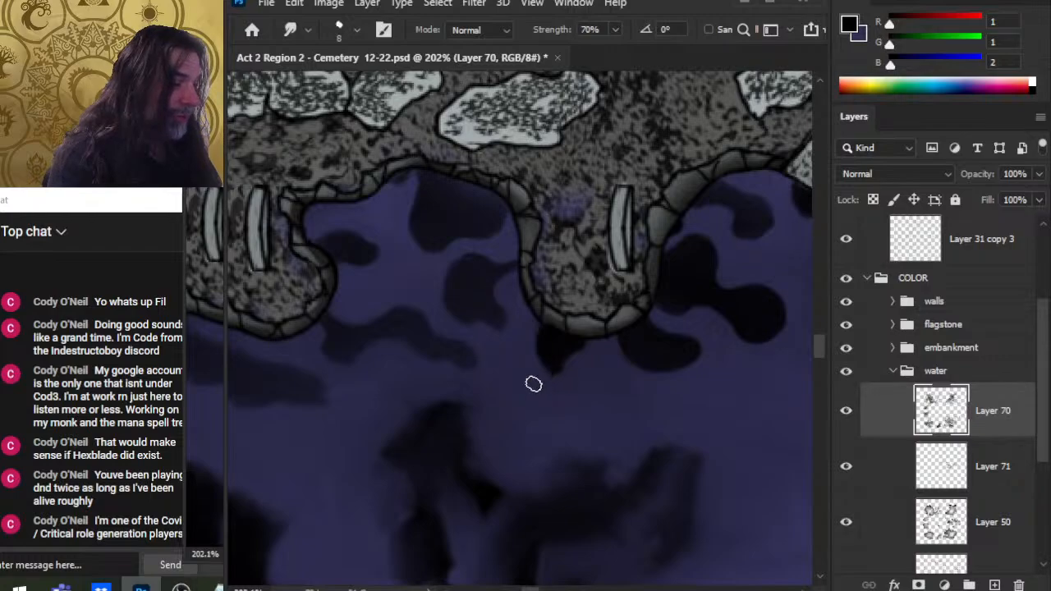
pyautogui.moveTo(561, 368)
pyautogui.mouseDown()
pyautogui.moveTo(567, 405)
pyautogui.moveTo(563, 375)
pyautogui.moveTo(555, 390)
pyautogui.moveTo(542, 355)
pyautogui.moveTo(595, 392)
pyautogui.moveTo(566, 384)
pyautogui.moveTo(587, 369)
pyautogui.mouseUp()
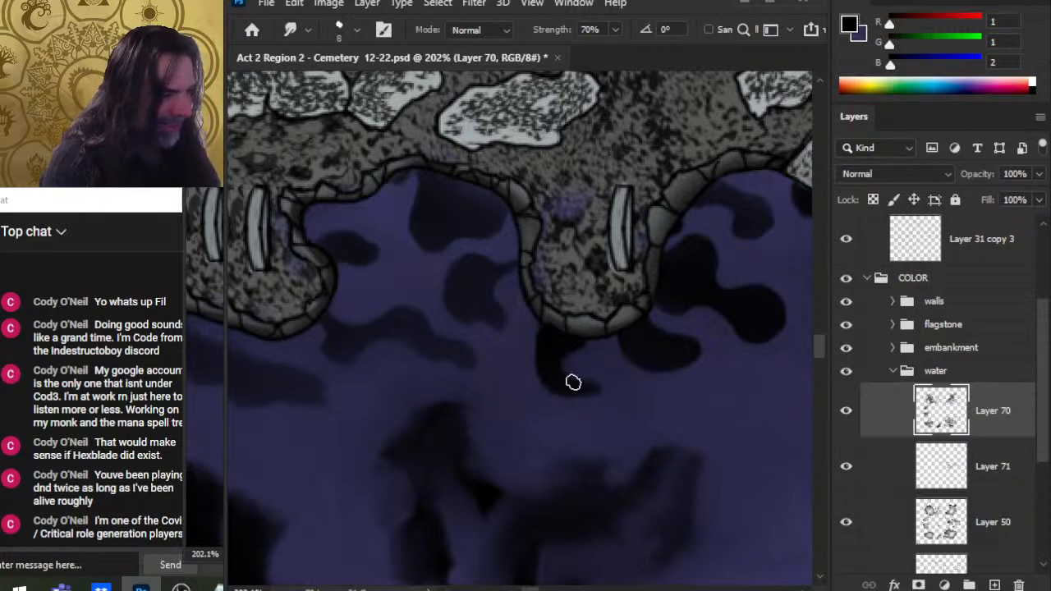
pyautogui.moveTo(542, 364); pyautogui.dragTo(562, 380)
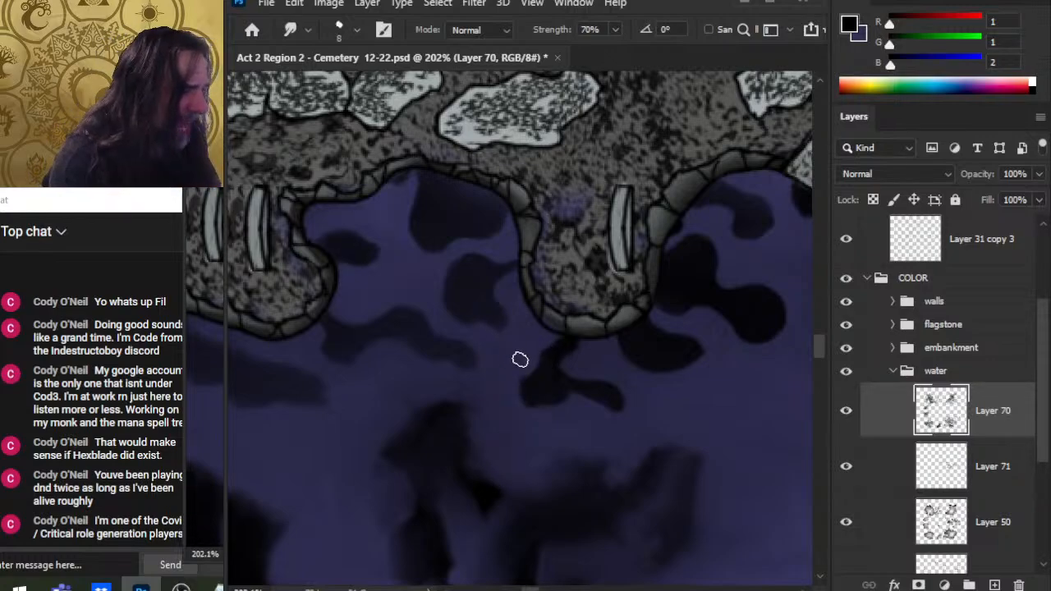
# Step: Show the grid 75 layer group and zoom out to view the whole pool
pyautogui.moveTo(663, 454); pyautogui.dragTo(584, 403)
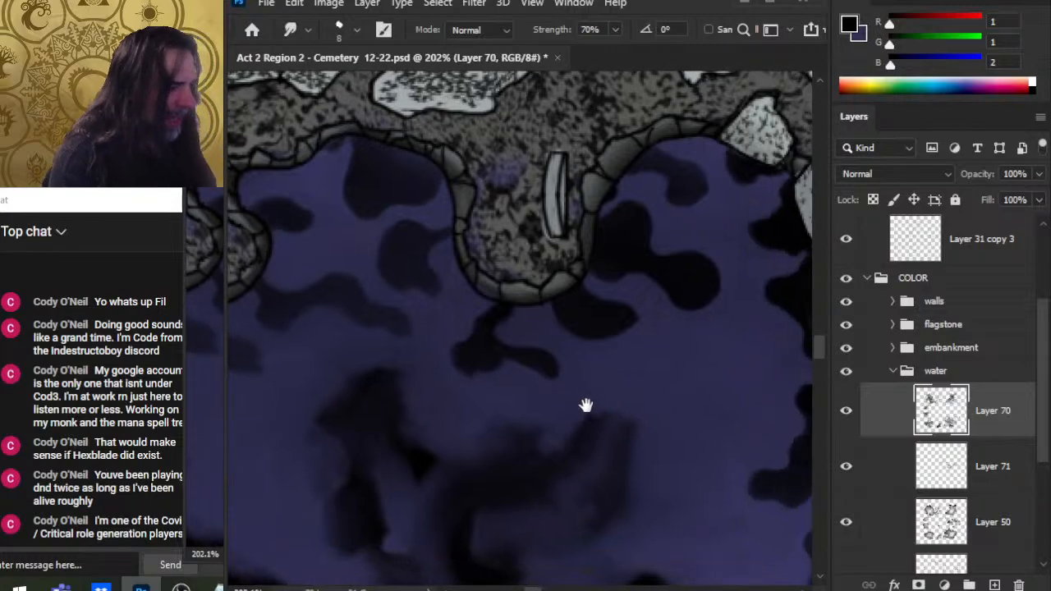
pyautogui.scroll(3, 1040, 375)
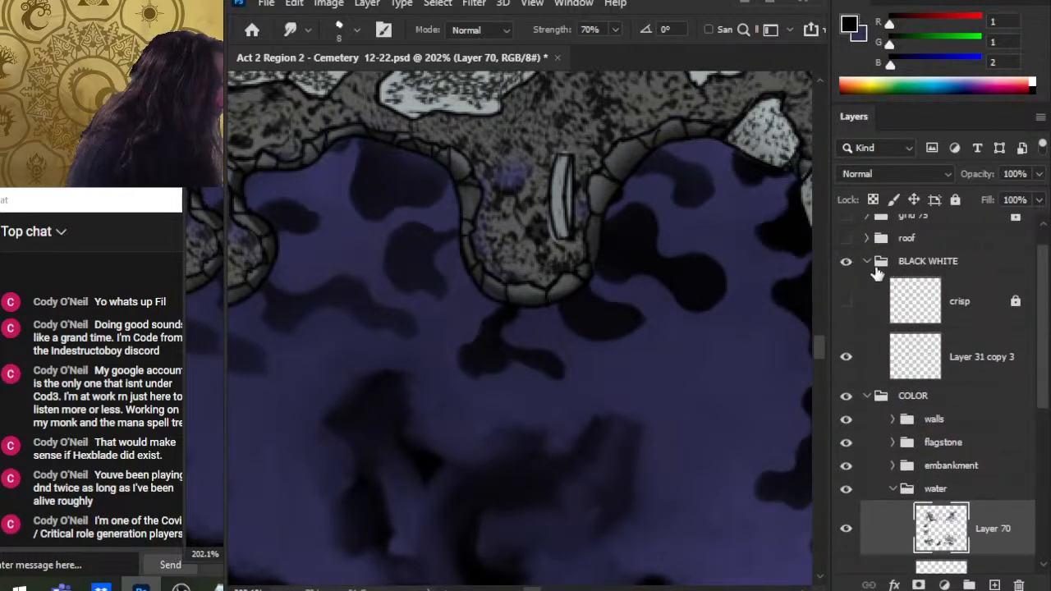
pyautogui.scroll(1, 1039, 303)
pyautogui.click(847, 251)
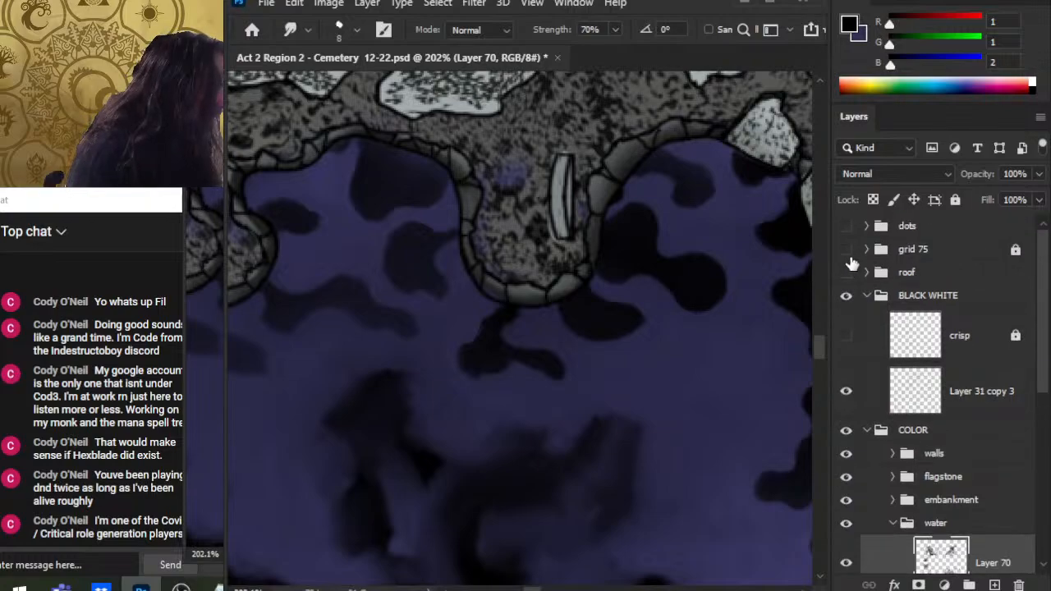
pyautogui.moveTo(692, 380); pyautogui.dragTo(542, 297)
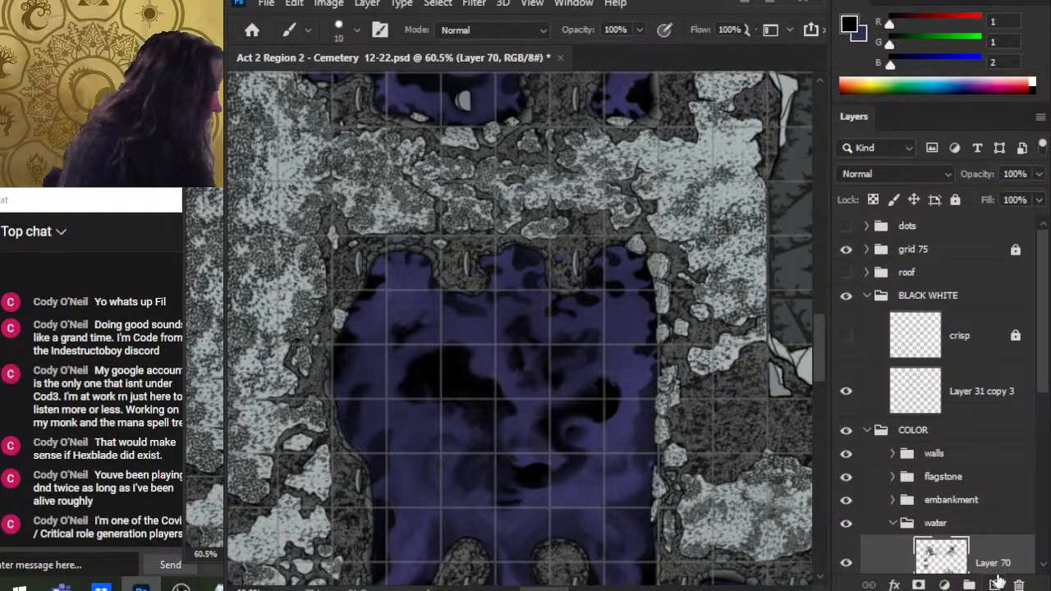
# Step: Enlarge the brush to 45 pixels and try a black stroke in the upper pool, undoing it
pyautogui.press(']')
pyautogui.press(']')
pyautogui.press(']')
pyautogui.press(']')
pyautogui.press(']')
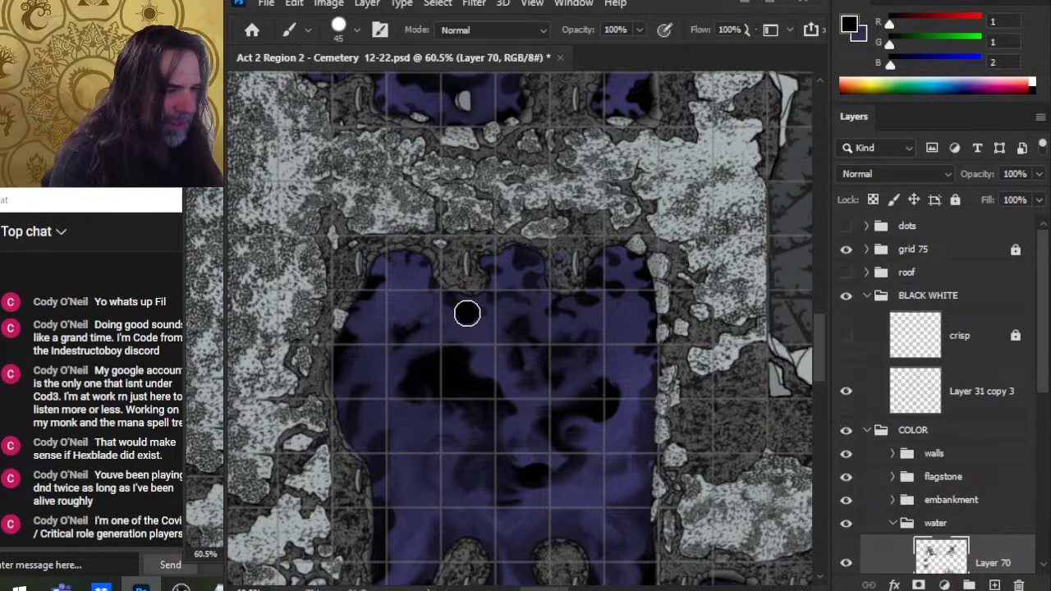
pyautogui.moveTo(481, 362); pyautogui.dragTo(463, 308)
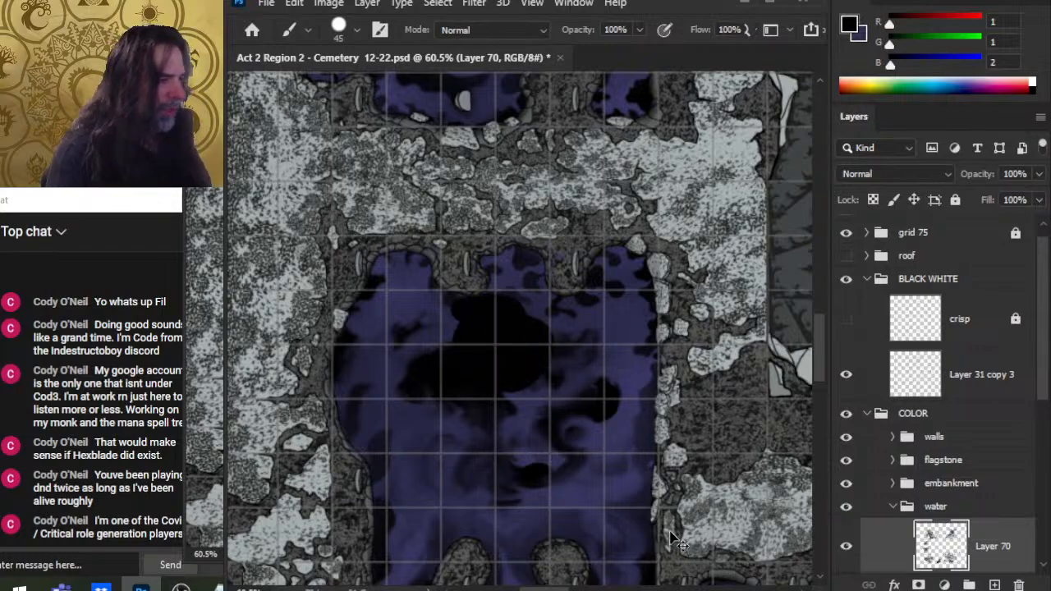
pyautogui.hotkey('ctrl', 'z')
# Step: Set the foreground colour to white and try a small white dab in the pool, undoing it
pyautogui.press('x')
pyautogui.click(980, 45)
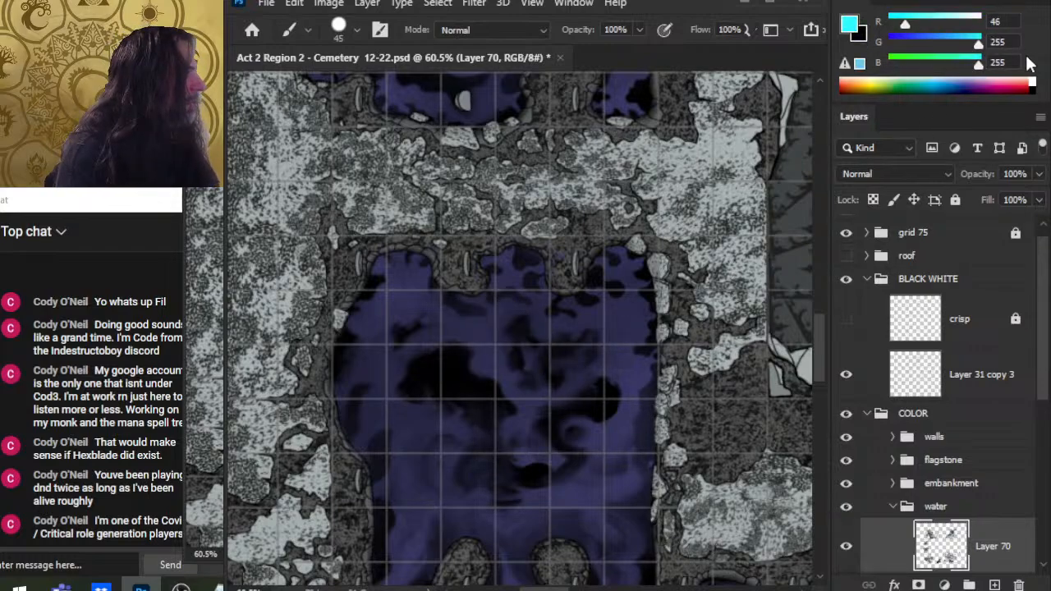
pyautogui.click(980, 22)
pyautogui.moveTo(460, 304)
pyautogui.mouseDown()
pyautogui.moveTo(559, 311)
pyautogui.moveTo(453, 391)
pyautogui.moveTo(459, 305)
pyautogui.mouseUp()
pyautogui.hotkey('ctrl', 'z')
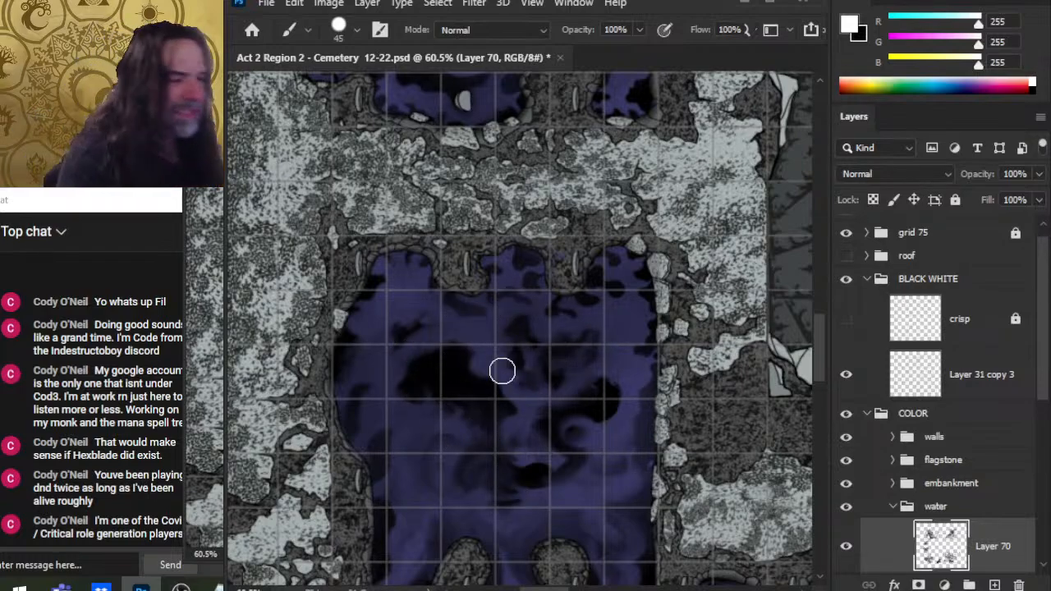
# Step: Try painting white strokes across the upper part of the pool
pyautogui.moveTo(514, 301)
pyautogui.mouseDown()
pyautogui.moveTo(524, 304)
pyautogui.moveTo(481, 374)
pyautogui.mouseUp()
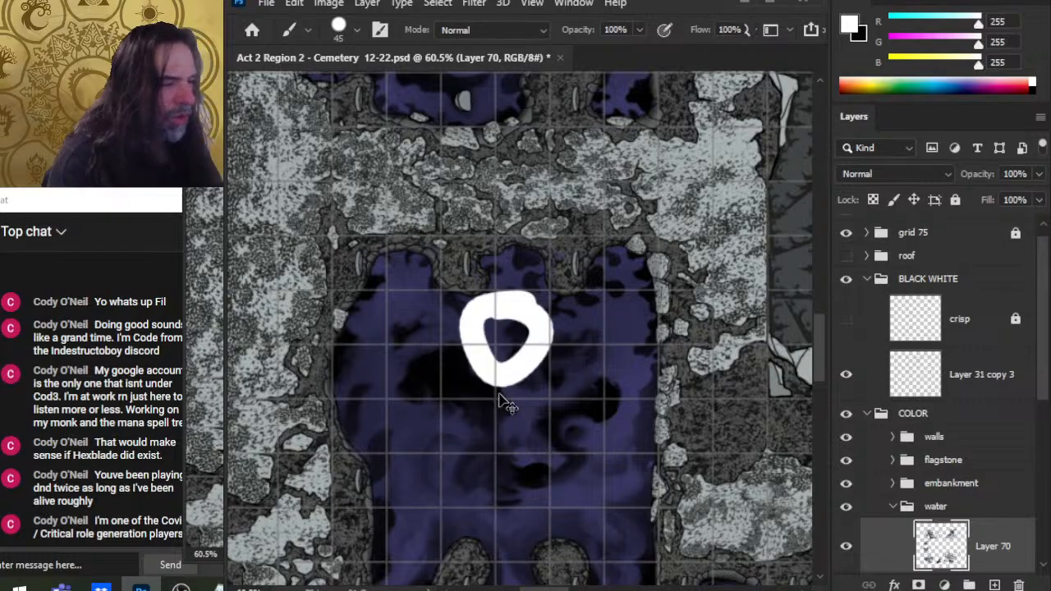
pyautogui.hotkey('ctrl', 'z')
pyautogui.moveTo(525, 324)
pyautogui.mouseDown()
pyautogui.moveTo(525, 378)
pyautogui.moveTo(493, 312)
pyautogui.mouseUp()
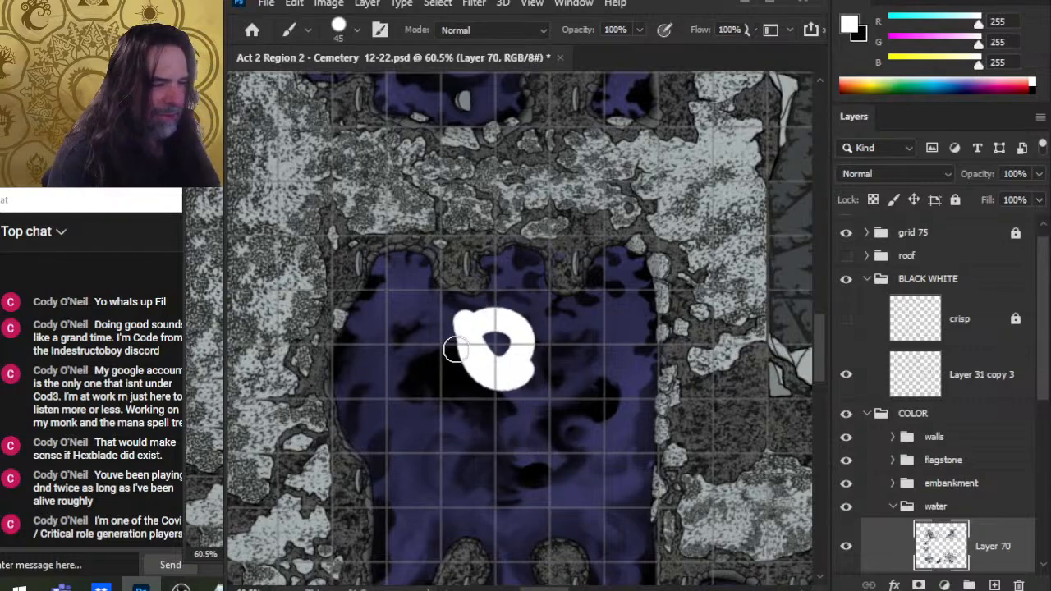
pyautogui.moveTo(460, 347); pyautogui.dragTo(410, 401)
pyautogui.moveTo(368, 371); pyautogui.dragTo(447, 444)
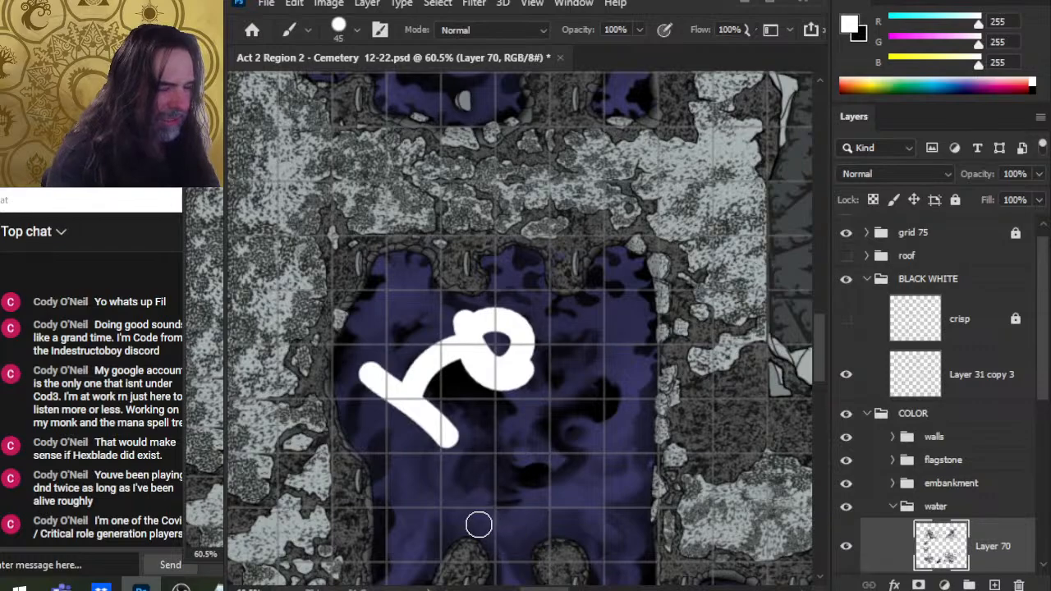
pyautogui.hotkey('ctrl', 'z')
pyautogui.hotkey('ctrl', 'z')
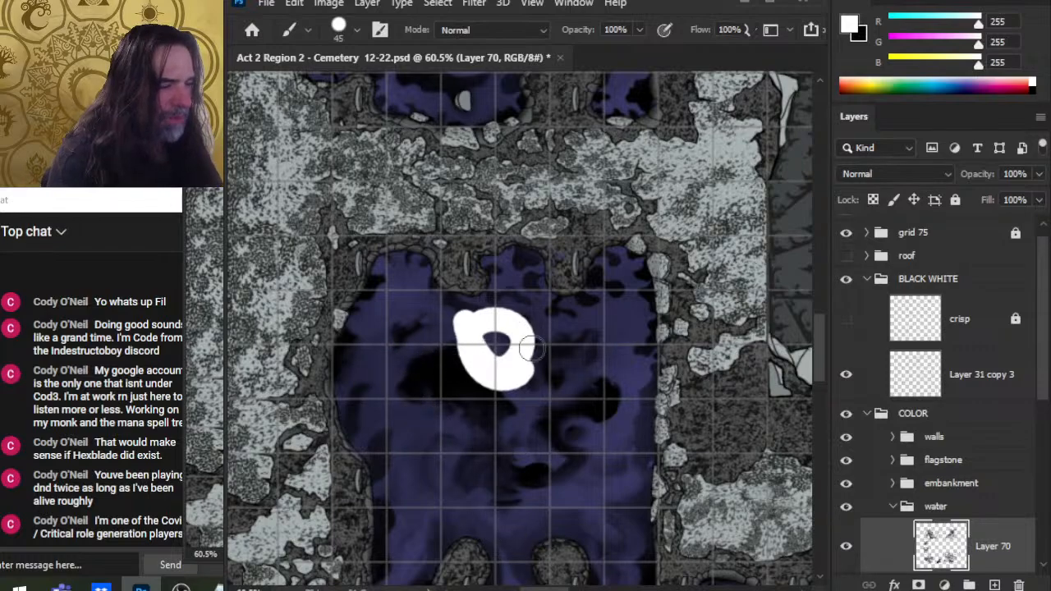
# Step: Try erasing parts of the white strokes, then undo all of the white painting
pyautogui.press('e')
pyautogui.moveTo(516, 308)
pyautogui.mouseDown()
pyautogui.moveTo(515, 386)
pyautogui.moveTo(526, 386)
pyautogui.mouseUp()
pyautogui.moveTo(517, 333); pyautogui.dragTo(518, 374)
pyautogui.hotkey('ctrl', 'z')
pyautogui.hotkey('ctrl', 'z')
pyautogui.hotkey('ctrl', 'z')
pyautogui.hotkey('ctrl', 'z')
pyautogui.hotkey('ctrl', 'z')
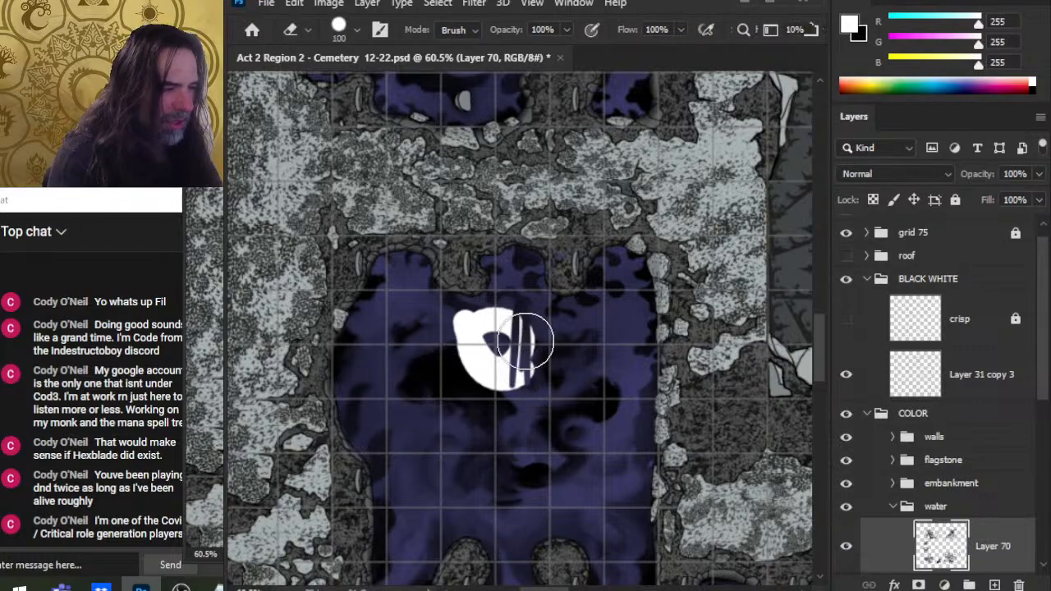
pyautogui.press('b')
pyautogui.hotkey('ctrl', 'z')
pyautogui.hotkey('ctrl', 'z')
pyautogui.hotkey('ctrl', 'z')
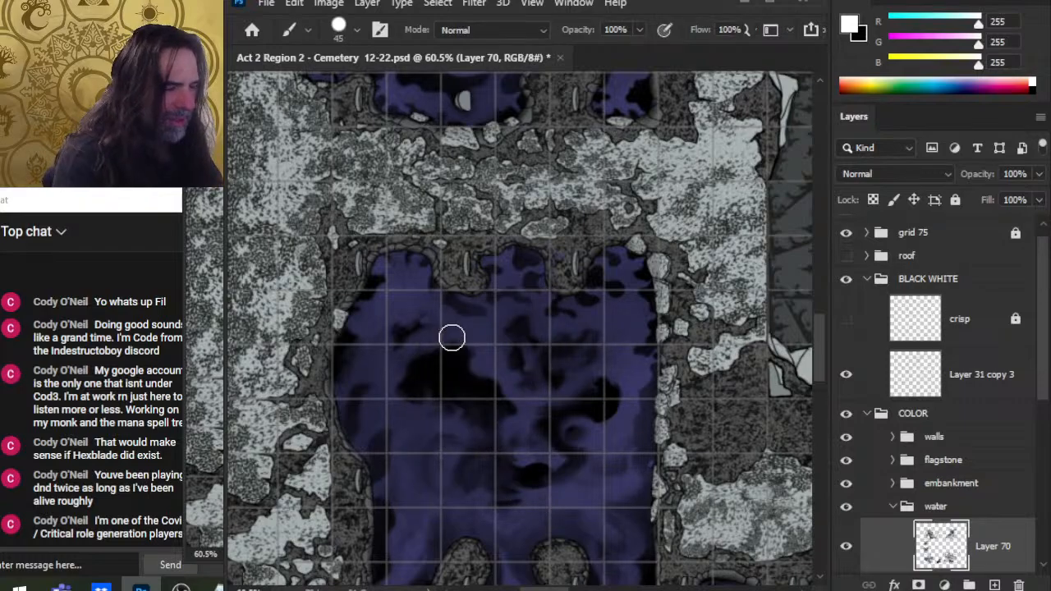
# Step: Paint a small white highlight blob near the top of the central pool
pyautogui.moveTo(469, 314); pyautogui.dragTo(469, 380)
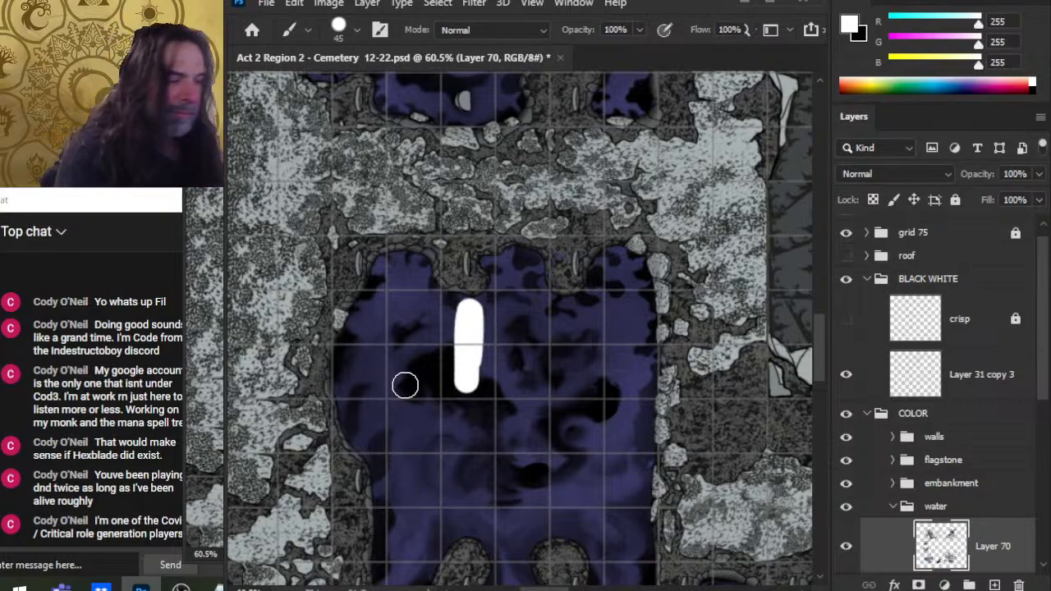
pyautogui.hotkey('ctrl', 'z')
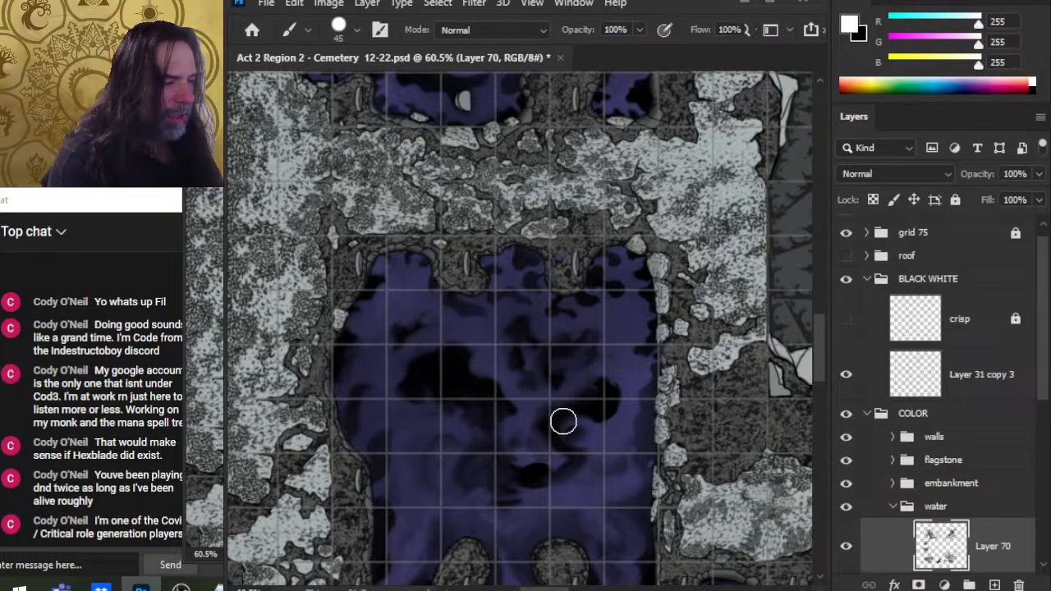
pyautogui.moveTo(465, 321)
pyautogui.mouseDown()
pyautogui.moveTo(537, 321)
pyautogui.moveTo(520, 329)
pyautogui.moveTo(519, 376)
pyautogui.moveTo(585, 366)
pyautogui.mouseUp()
pyautogui.hotkey('ctrl', 'z')
pyautogui.hotkey('ctrl', 'z')
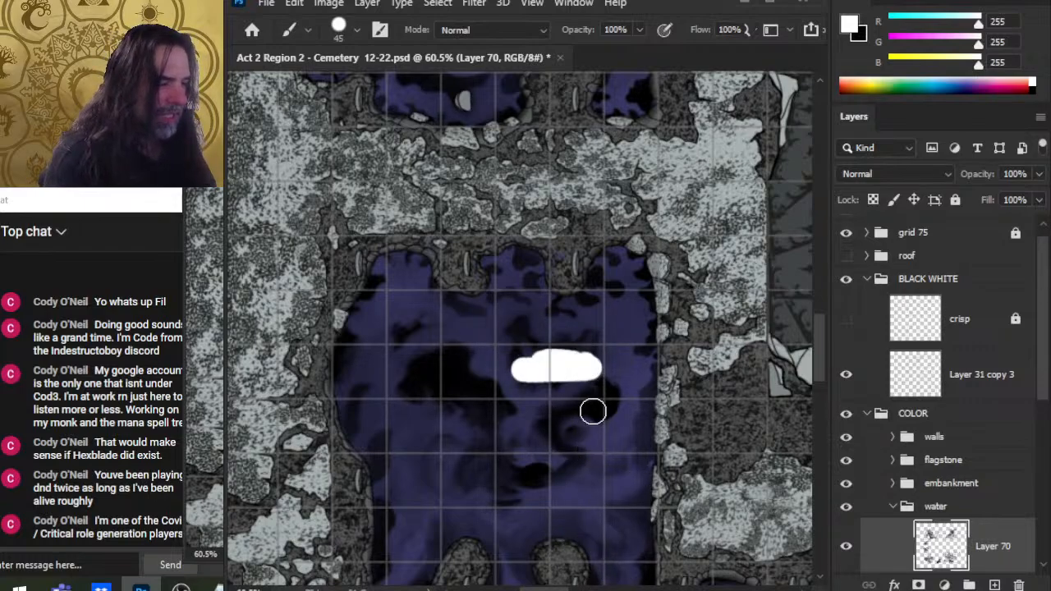
pyautogui.hotkey('ctrl', 'z')
pyautogui.moveTo(548, 326); pyautogui.dragTo(561, 321)
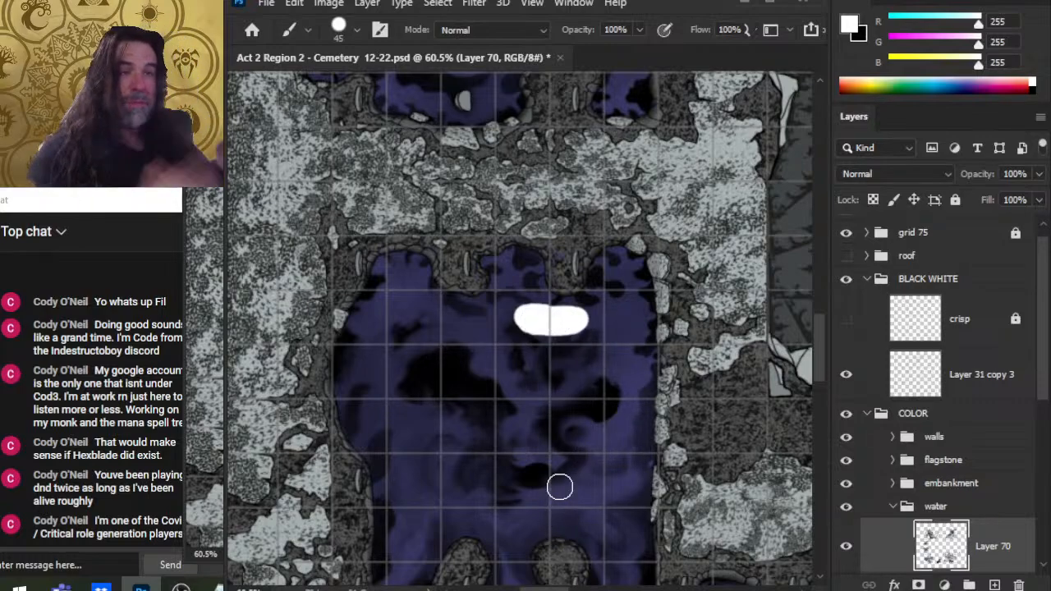
# Step: Replace the white blob with a vertical white stroke down the centre of the pool
pyautogui.hotkey('ctrl', 'z')
pyautogui.moveTo(521, 306); pyautogui.dragTo(519, 374)
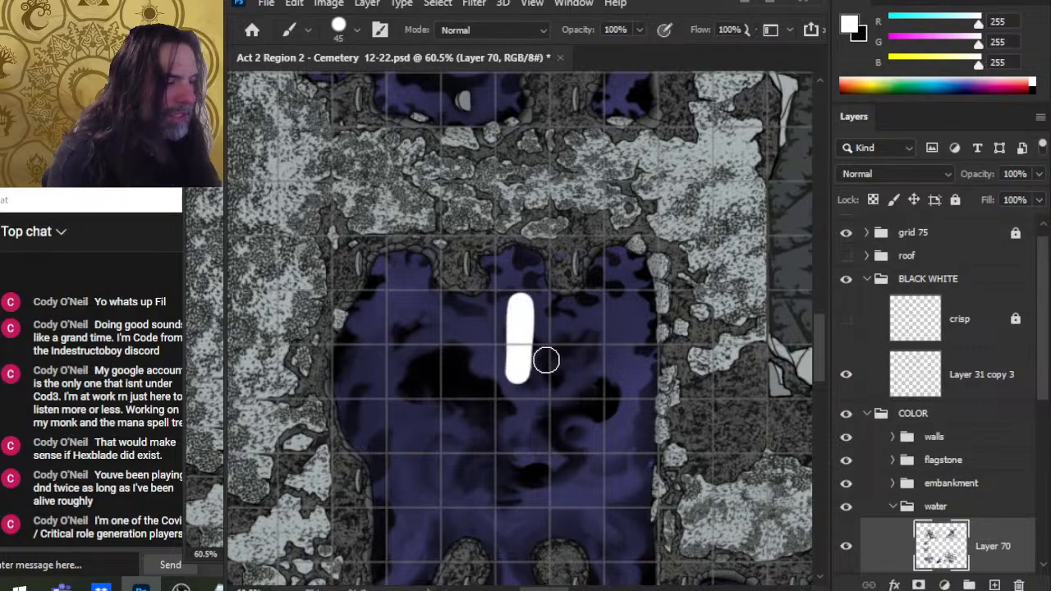
# Step: Switch to black, try small dabs at the stroke's ends, and undo them together with the white stroke
pyautogui.press('x')
pyautogui.moveTo(530, 316); pyautogui.dragTo(522, 320)
pyautogui.hotkey('ctrl', 'z')
pyautogui.moveTo(529, 378); pyautogui.dragTo(521, 375)
pyautogui.hotkey('ctrl', 'z')
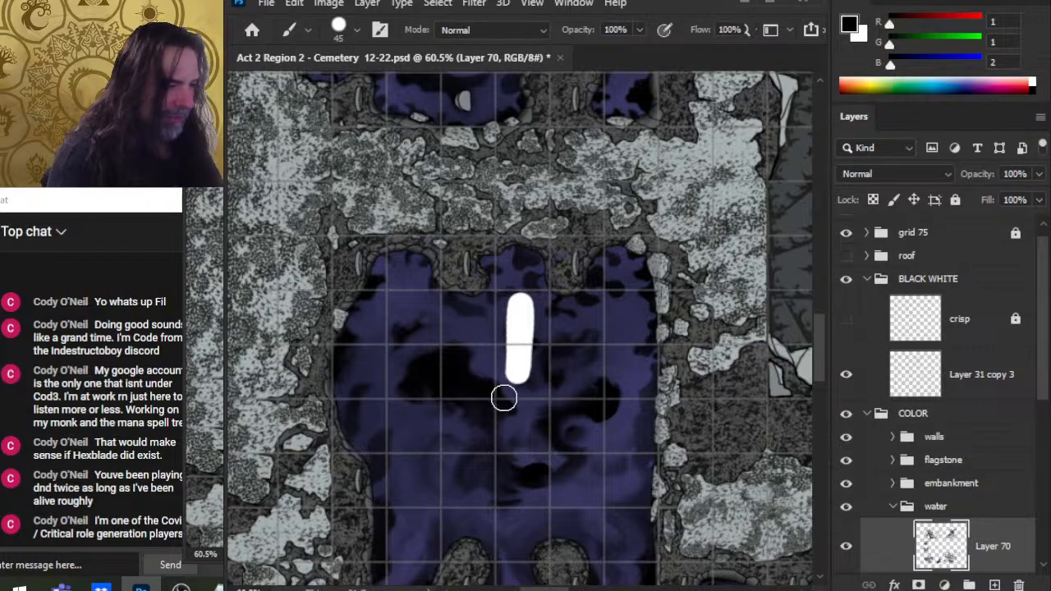
pyautogui.hotkey('ctrl', 'z')
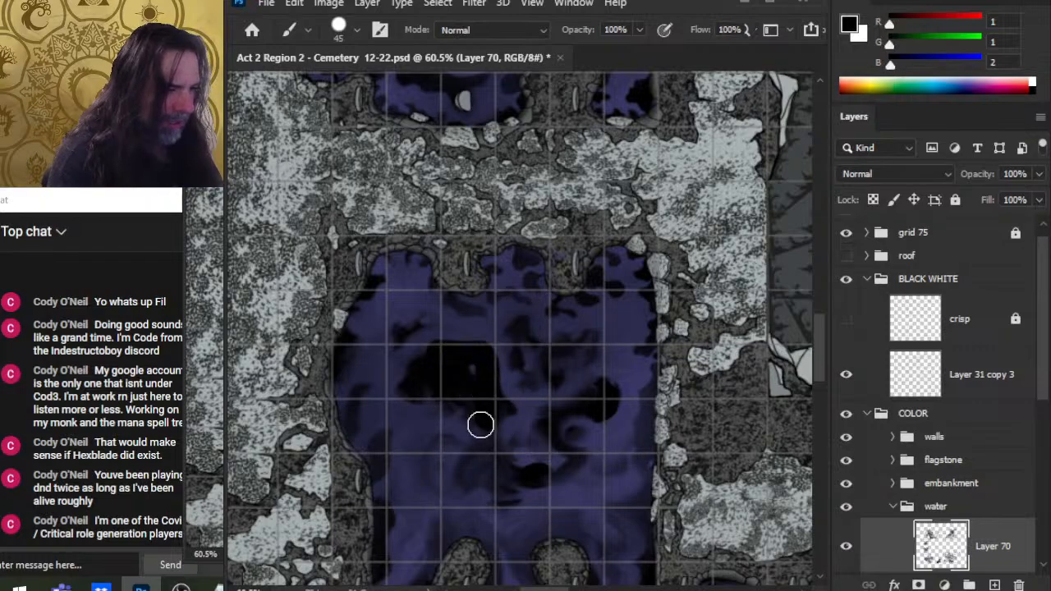
# Step: Paint white strokes across the pool: a bar along the top edge, an L-shape and a vertical line
pyautogui.press('x')
pyautogui.moveTo(427, 359)
pyautogui.mouseDown()
pyautogui.moveTo(466, 360)
pyautogui.moveTo(480, 442)
pyautogui.mouseUp()
pyautogui.moveTo(513, 274)
pyautogui.mouseDown()
pyautogui.moveTo(404, 274)
pyautogui.moveTo(563, 399)
pyautogui.moveTo(565, 454)
pyautogui.mouseUp()
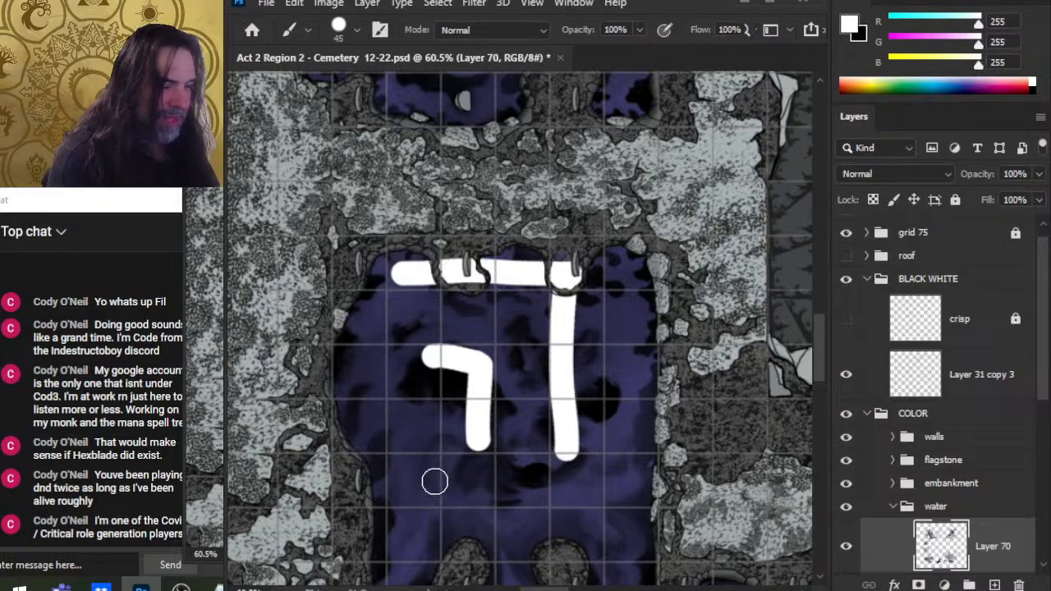
pyautogui.moveTo(442, 361); pyautogui.dragTo(353, 363)
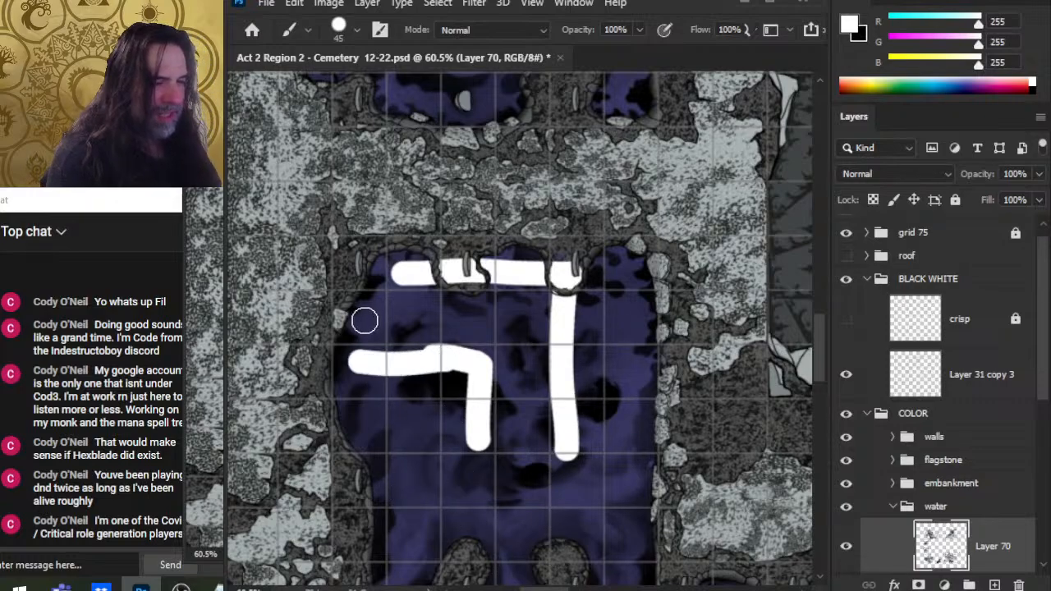
# Step: Try larger white and then black brush strokes in the lower pool at 125 and 60 px, undoing each
pyautogui.press(']')
pyautogui.press(']')
pyautogui.press(']')
pyautogui.press(']')
pyautogui.press(']')
pyautogui.press(']')
pyautogui.press(']')
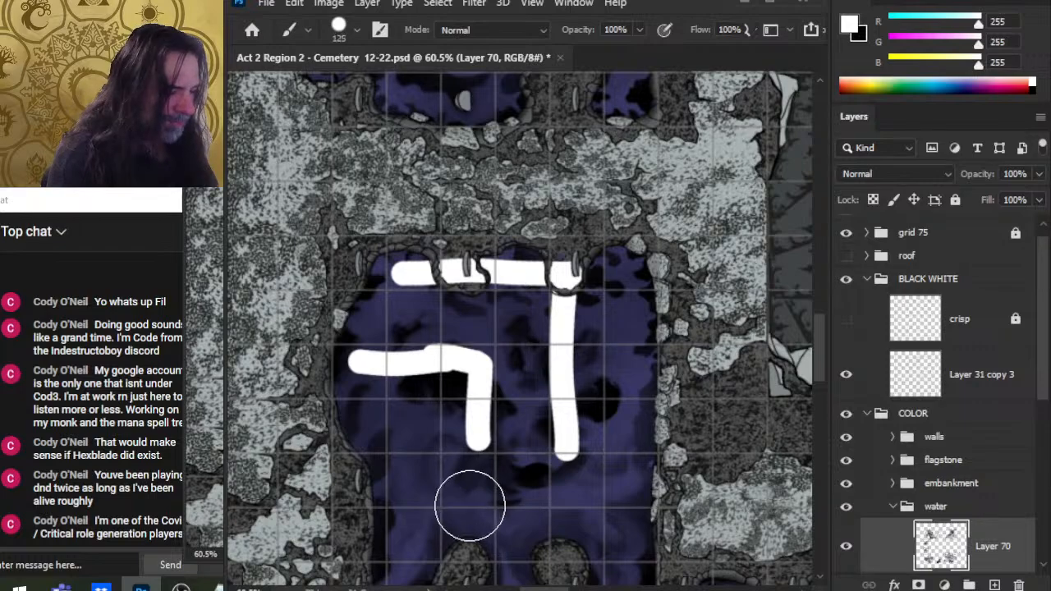
pyautogui.moveTo(472, 503)
pyautogui.mouseDown()
pyautogui.moveTo(497, 521)
pyautogui.moveTo(486, 498)
pyautogui.moveTo(504, 534)
pyautogui.moveTo(491, 532)
pyautogui.moveTo(483, 501)
pyautogui.moveTo(525, 500)
pyautogui.moveTo(509, 506)
pyautogui.moveTo(504, 532)
pyautogui.mouseUp()
pyautogui.hotkey('ctrl', 'z')
pyautogui.press('x')
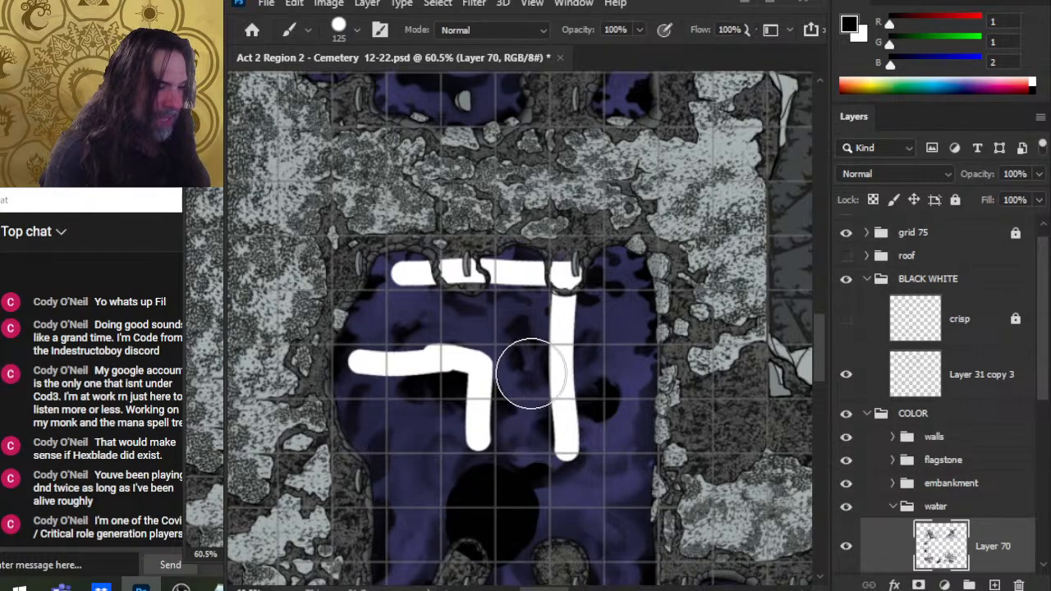
pyautogui.press('[')
pyautogui.press('[')
pyautogui.press('[')
pyautogui.press('[')
pyautogui.press('[')
pyautogui.moveTo(527, 468)
pyautogui.mouseDown()
pyautogui.moveTo(529, 537)
pyautogui.moveTo(519, 345)
pyautogui.moveTo(506, 318)
pyautogui.moveTo(424, 311)
pyautogui.moveTo(520, 399)
pyautogui.moveTo(468, 430)
pyautogui.mouseUp()
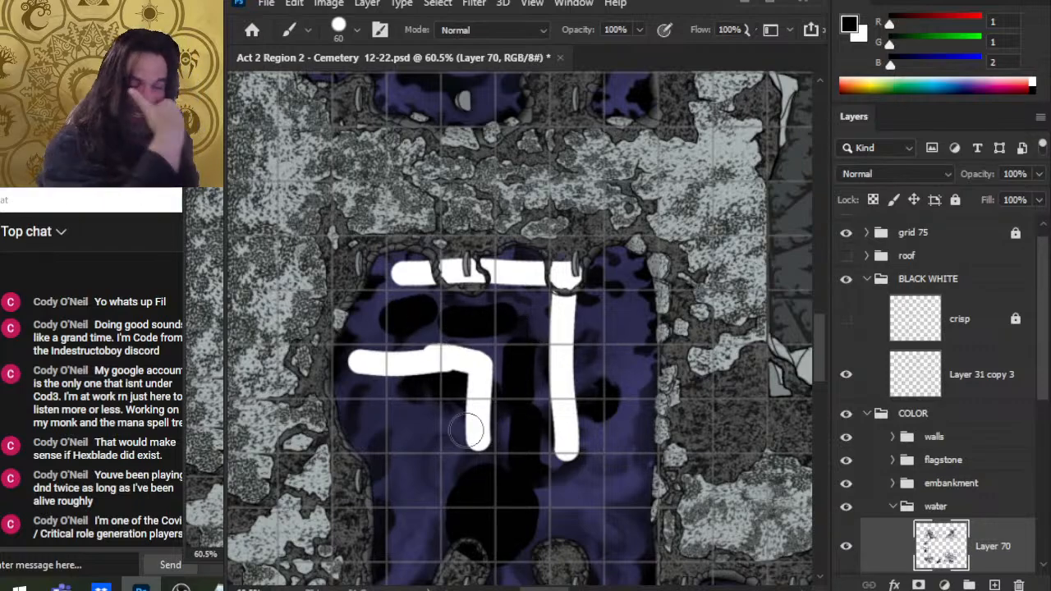
pyautogui.hotkey('ctrl', 'z')
pyautogui.hotkey('ctrl', 'z')
pyautogui.hotkey('ctrl', 'z')
pyautogui.hotkey('ctrl', 'z')
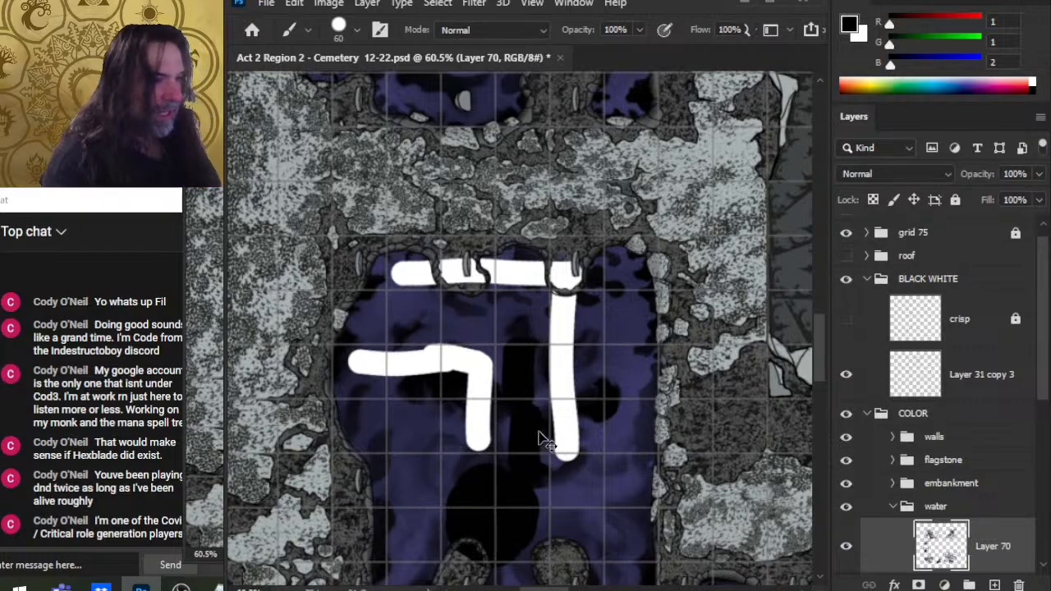
pyautogui.hotkey('ctrl', 'z')
# Step: Try short black and white strokes between the white lines in the pool, undoing each one
pyautogui.moveTo(636, 435)
pyautogui.mouseDown()
pyautogui.moveTo(669, 300)
pyautogui.moveTo(644, 312)
pyautogui.mouseUp()
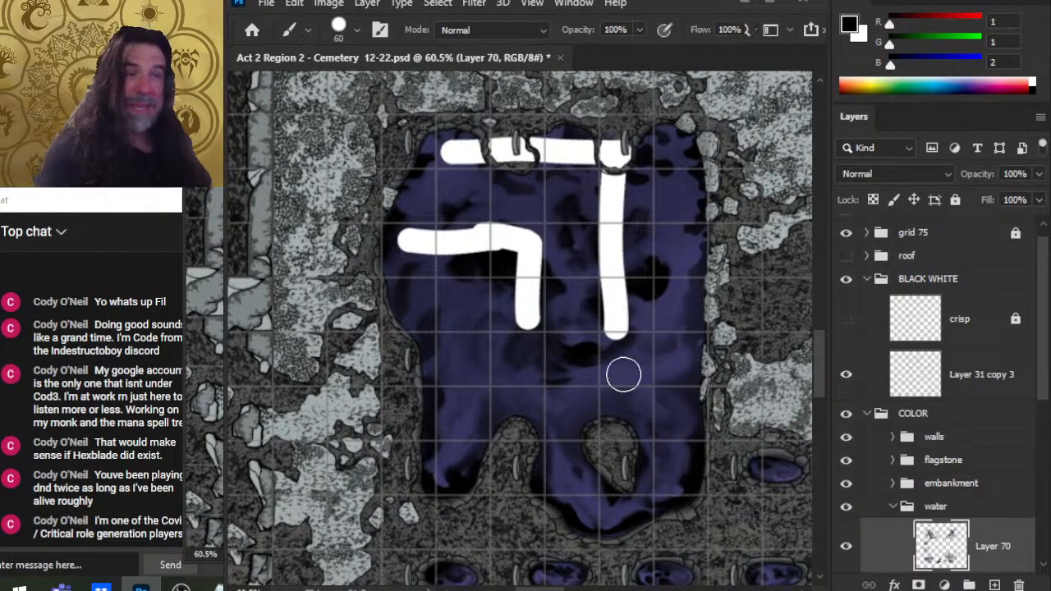
pyautogui.moveTo(584, 383)
pyautogui.mouseDown()
pyautogui.moveTo(582, 352)
pyautogui.moveTo(582, 414)
pyautogui.mouseUp()
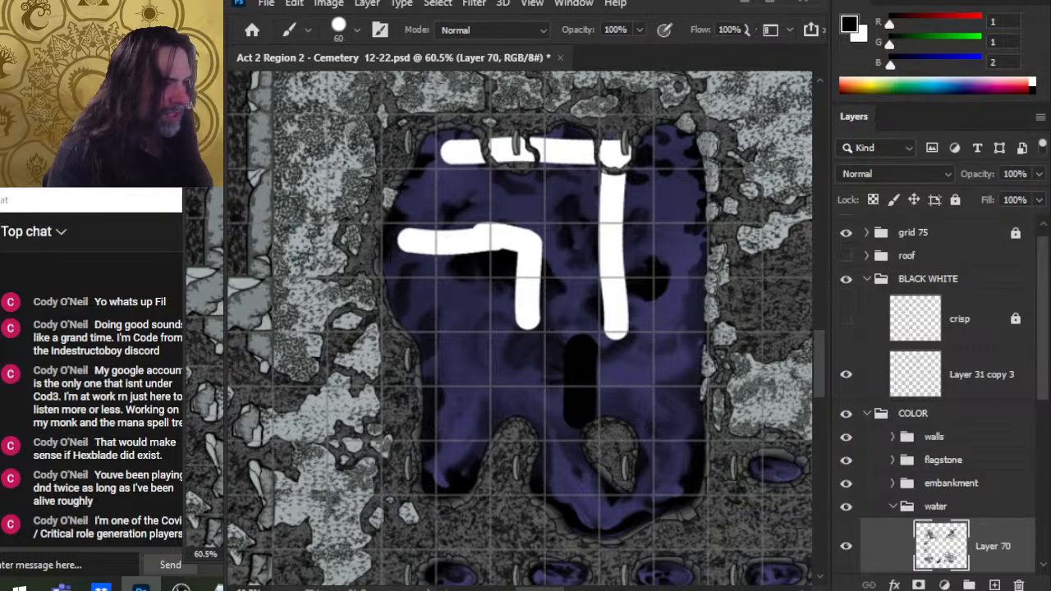
pyautogui.hotkey('ctrl', 'z')
pyautogui.press('x')
pyautogui.moveTo(568, 260); pyautogui.dragTo(569, 297)
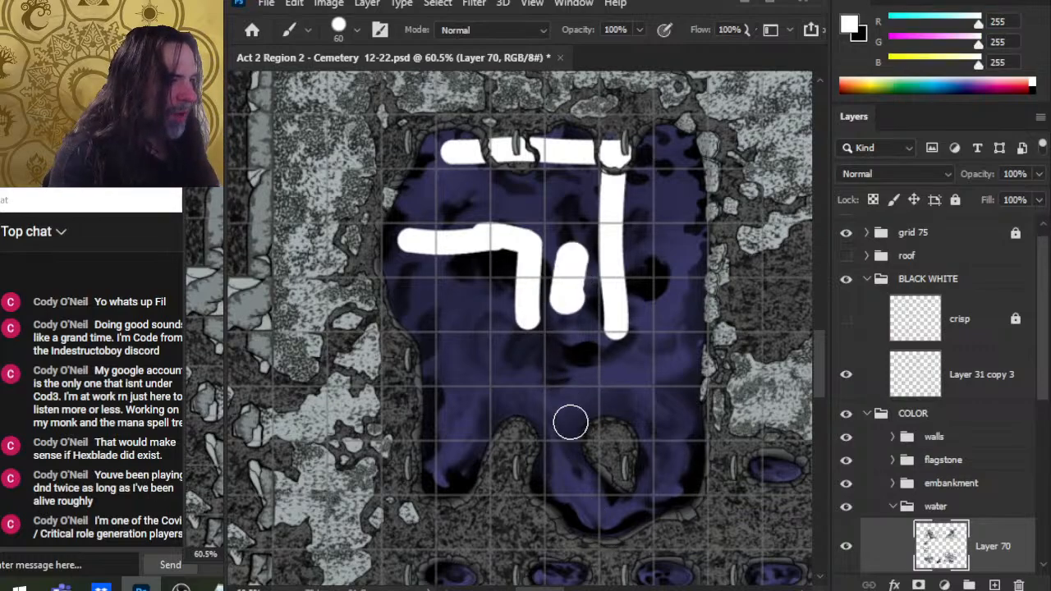
pyautogui.hotkey('ctrl', 'z')
pyautogui.moveTo(567, 183); pyautogui.dragTo(567, 251)
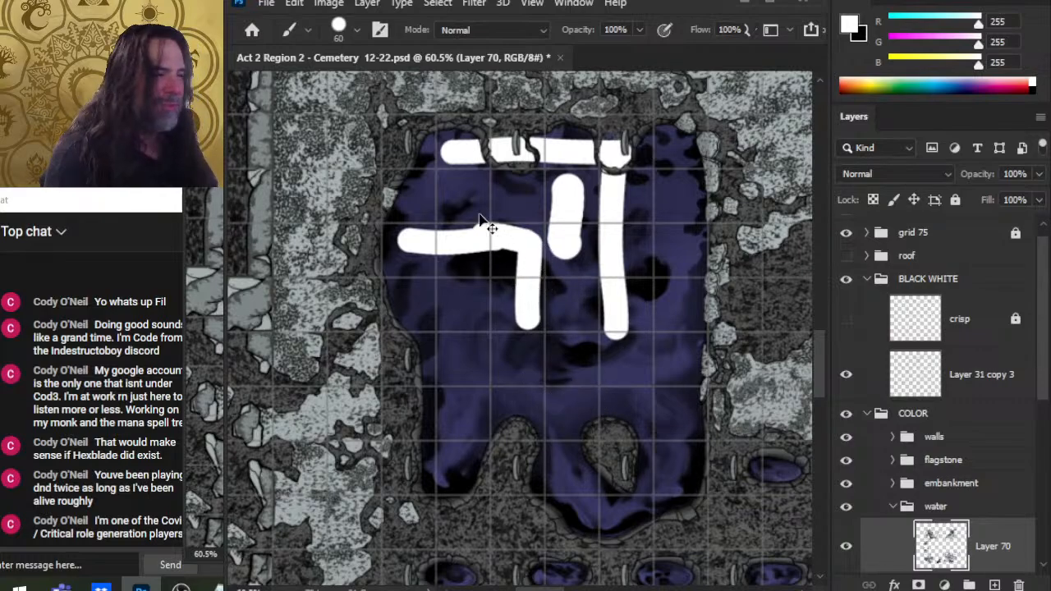
pyautogui.hotkey('ctrl', 'z')
# Step: Try another horizontal white stroke, then undo it along with all the white strokes in the pool
pyautogui.moveTo(563, 194); pyautogui.dragTo(375, 199)
pyautogui.hotkey('ctrl', 'z')
pyautogui.hotkey('ctrl', 'z')
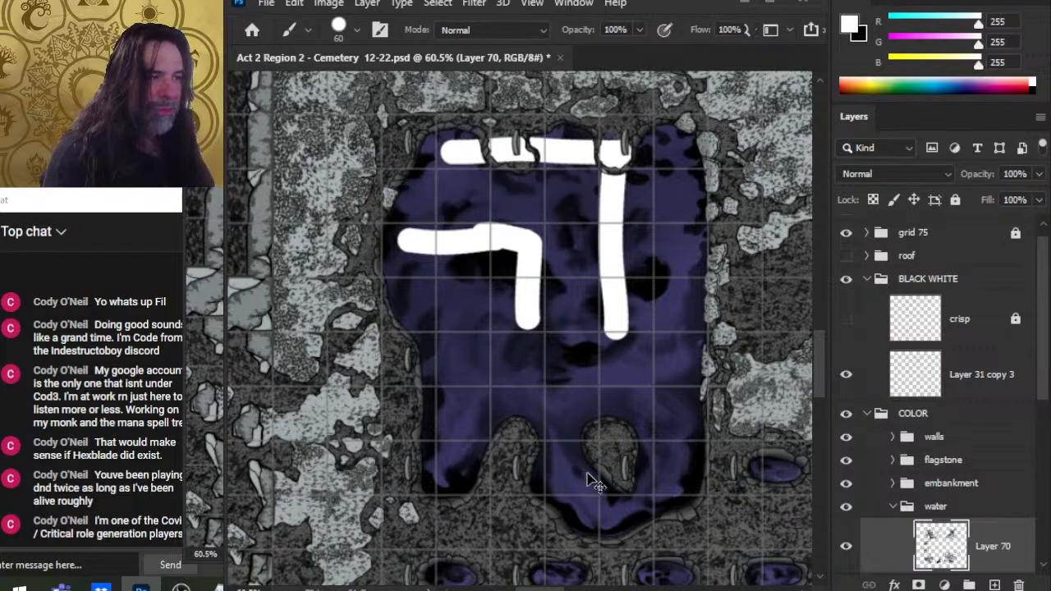
pyautogui.hotkey('ctrl', 'z')
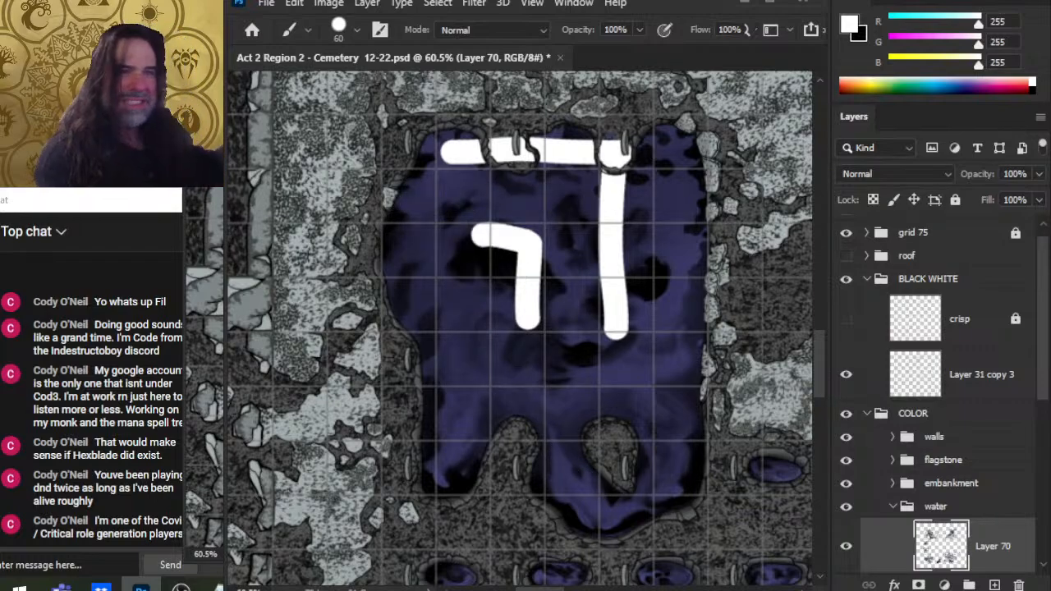
pyautogui.hotkey('ctrl', 'z')
pyautogui.hotkey('ctrl', 'z')
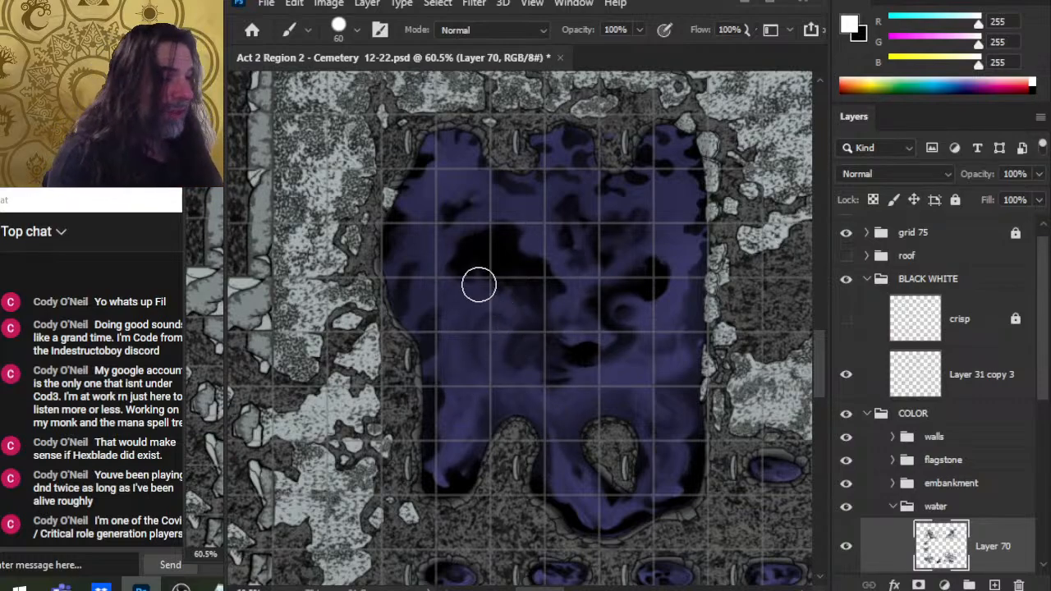
# Step: Try painting a large white patch in the middle of the pool, then undo it
pyautogui.moveTo(523, 300)
pyautogui.mouseDown()
pyautogui.moveTo(510, 299)
pyautogui.moveTo(577, 362)
pyautogui.moveTo(510, 379)
pyautogui.moveTo(526, 349)
pyautogui.moveTo(561, 347)
pyautogui.mouseUp()
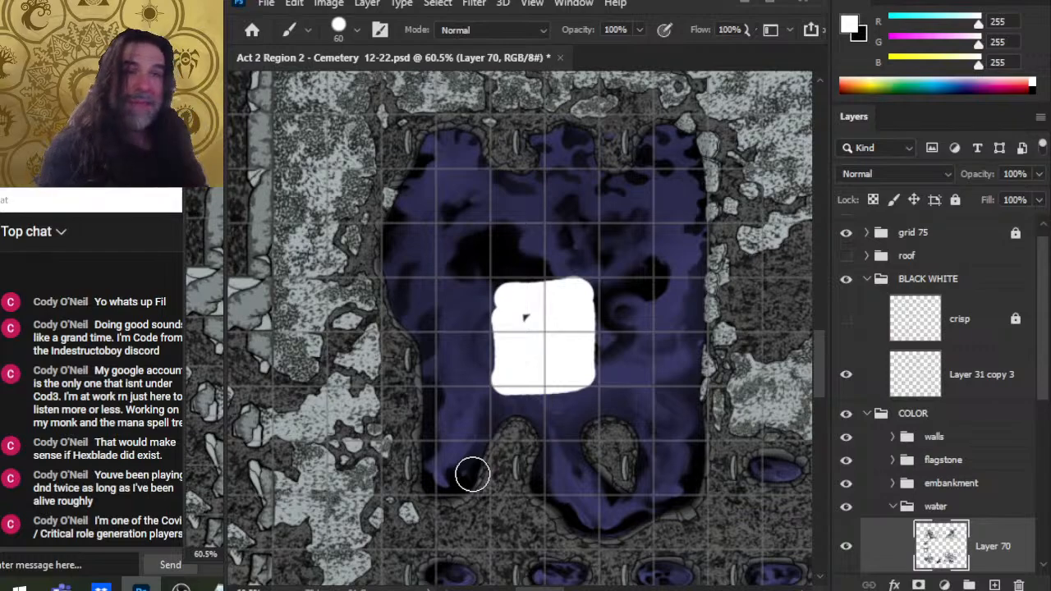
pyautogui.hotkey('ctrl', 'z')
pyautogui.hotkey('ctrl', 'z')
pyautogui.hotkey('ctrl', 'z')
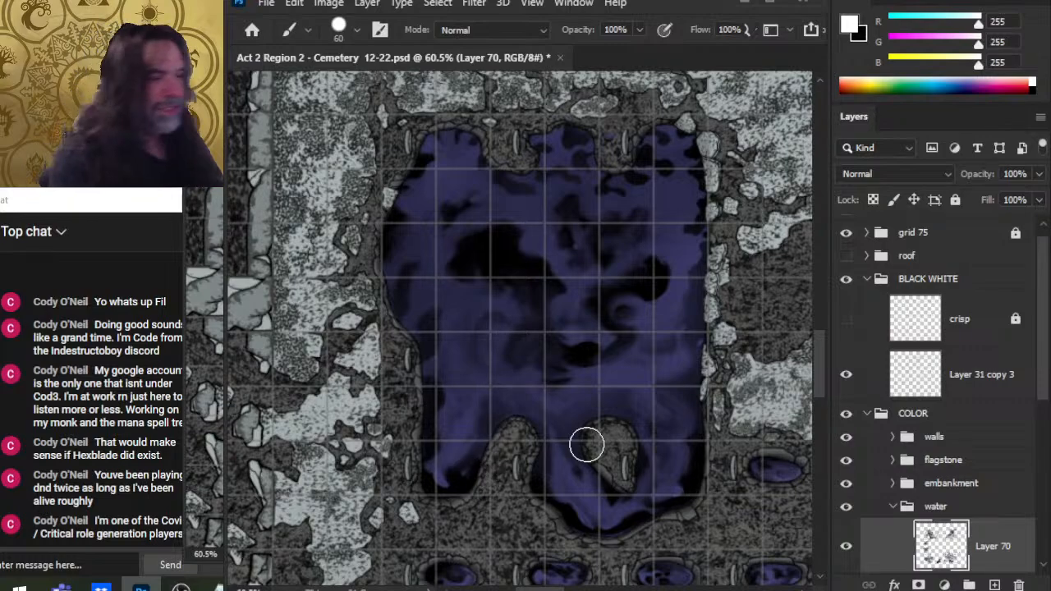
# Step: Try a vertical and a horizontal white stroke in the upper pool, then undo both
pyautogui.moveTo(522, 243); pyautogui.dragTo(518, 352)
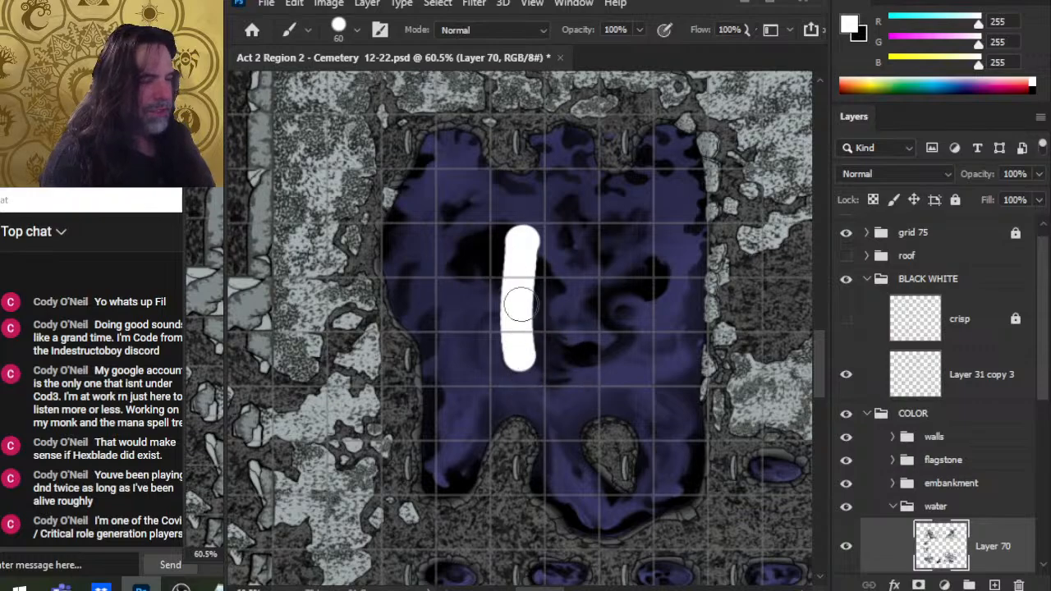
pyautogui.moveTo(585, 258); pyautogui.dragTo(706, 243)
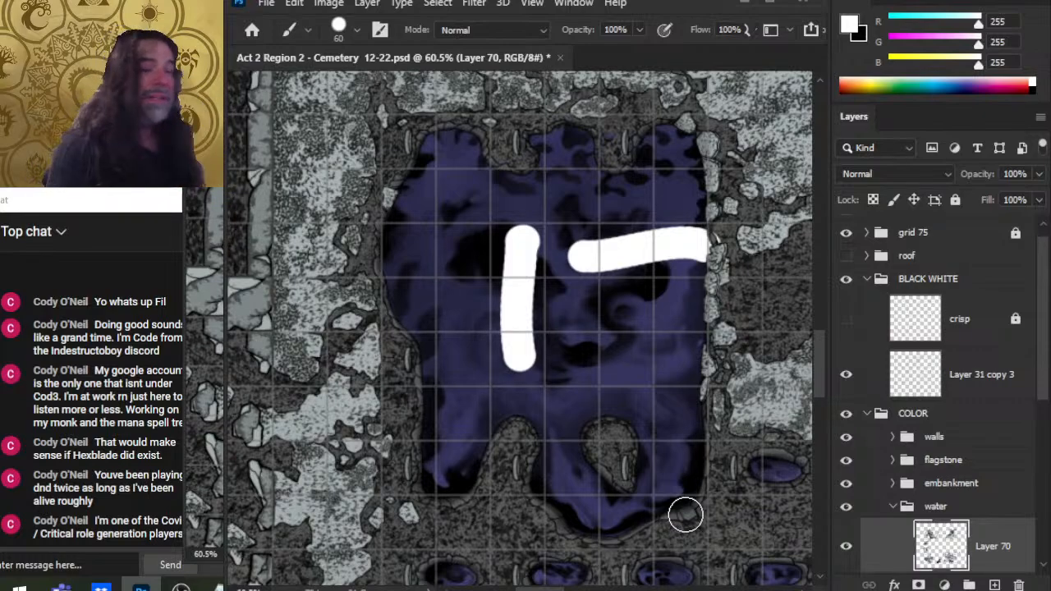
pyautogui.hotkey('ctrl', 'z')
pyautogui.hotkey('ctrl', 'z')
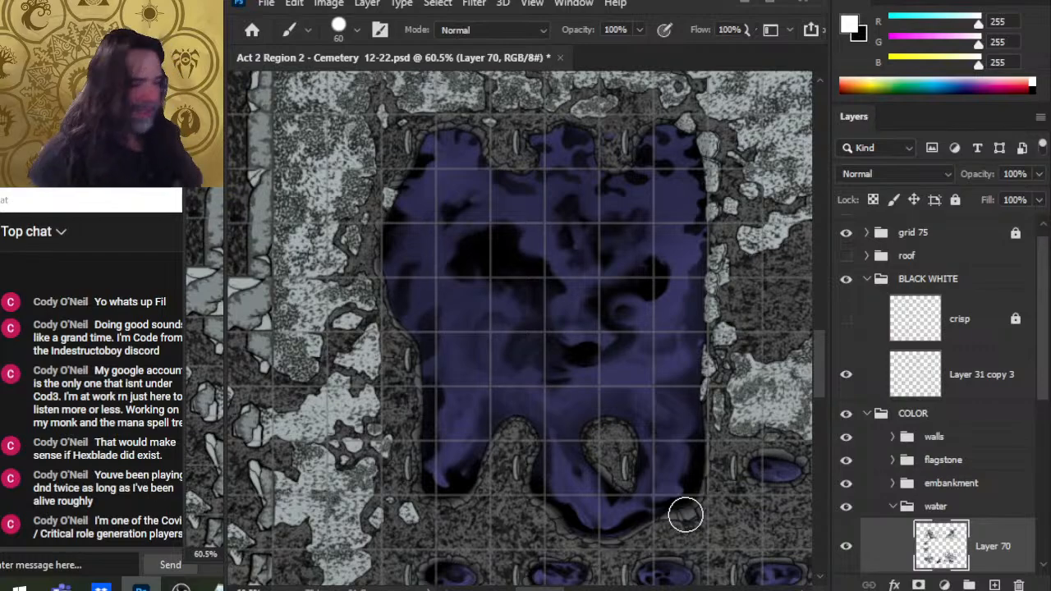
# Step: Hide the grid 75 group and zoom in on the upper right of the pool
pyautogui.click(846, 232)
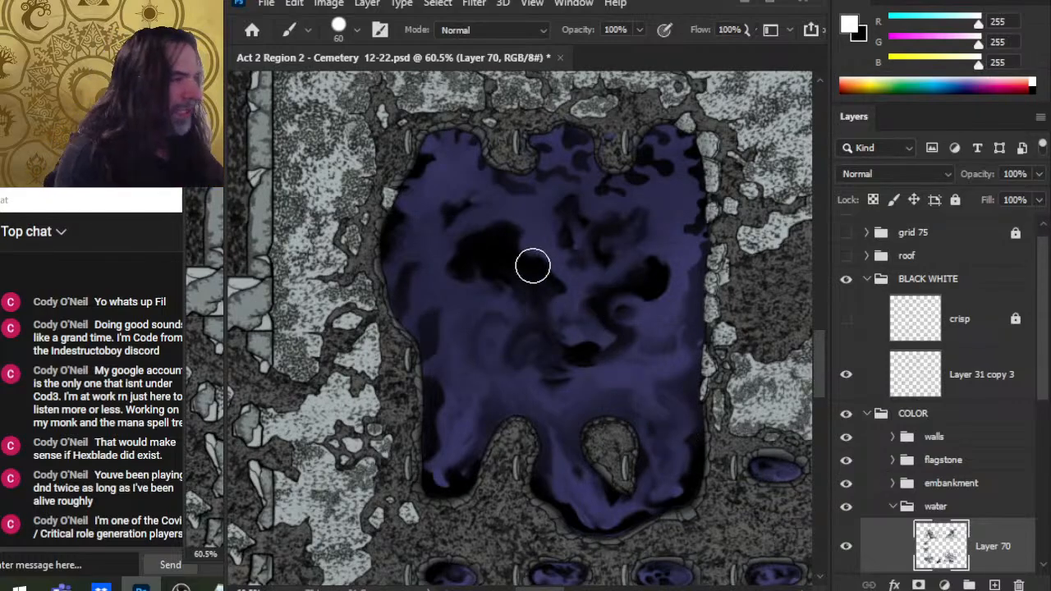
pyautogui.moveTo(647, 300); pyautogui.dragTo(639, 338)
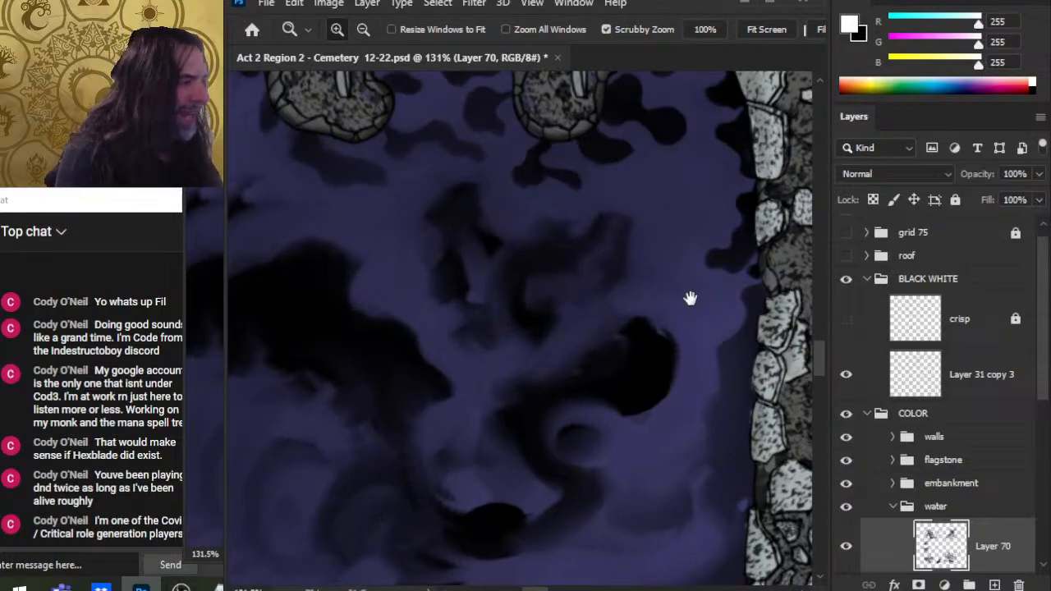
pyautogui.moveTo(664, 244); pyautogui.dragTo(649, 312)
# Step: Smudge the dark shadow patches near the pool's right bank with a 15 px Smudge brush at 70% strength
pyautogui.press('r')
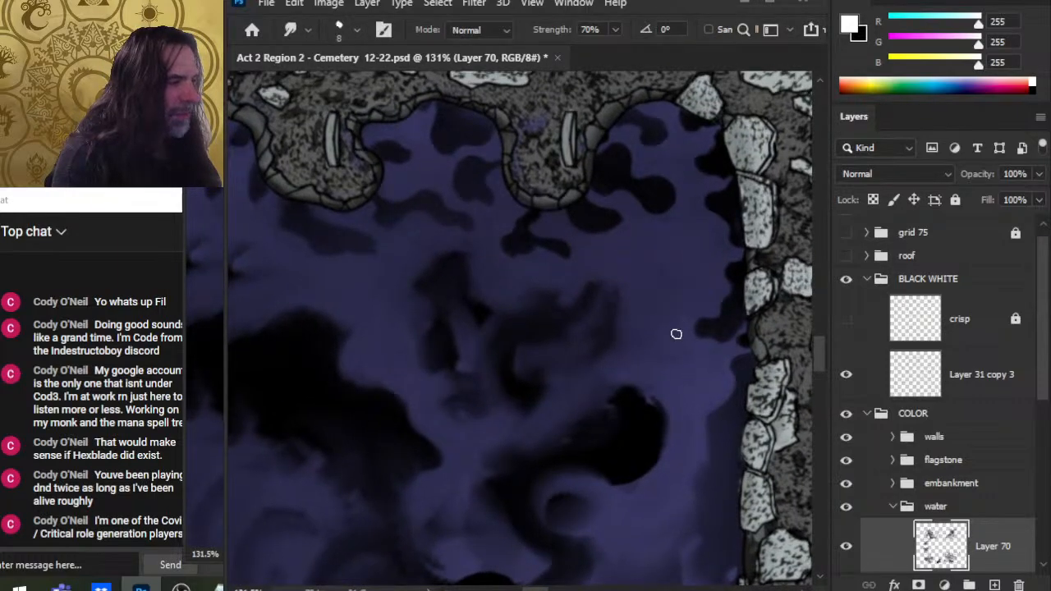
pyautogui.press(']')
pyautogui.press(']')
pyautogui.press(']')
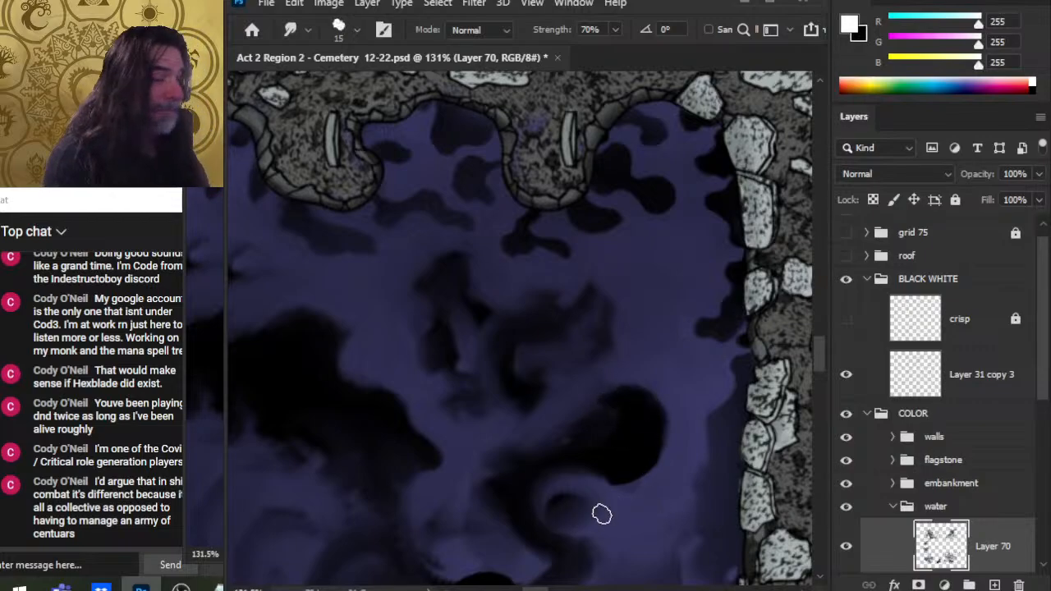
pyautogui.moveTo(625, 461); pyautogui.dragTo(645, 439)
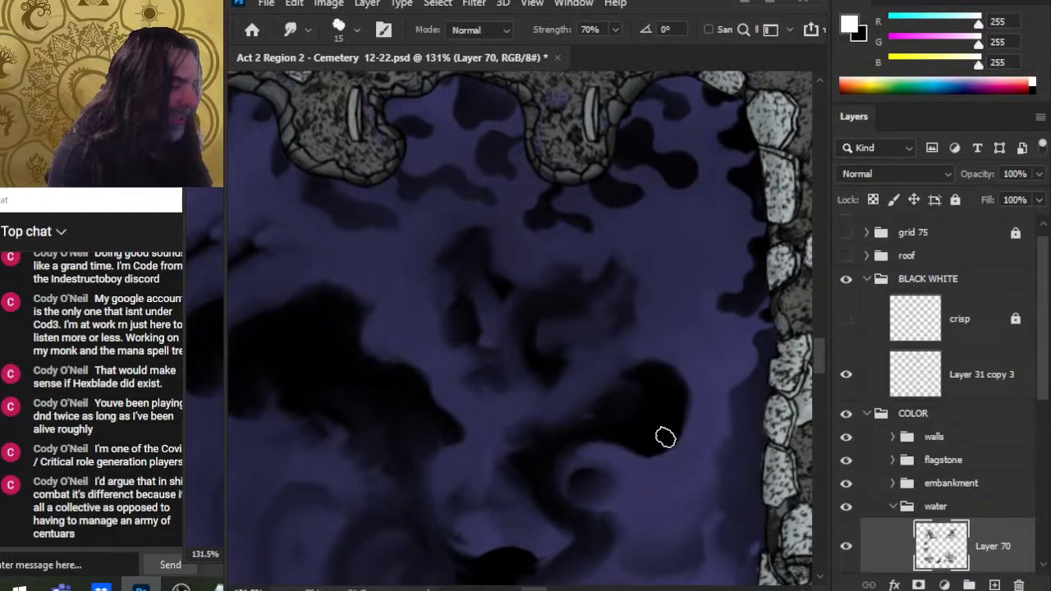
pyautogui.moveTo(728, 458)
pyautogui.mouseDown()
pyautogui.moveTo(646, 430)
pyautogui.moveTo(669, 403)
pyautogui.mouseUp()
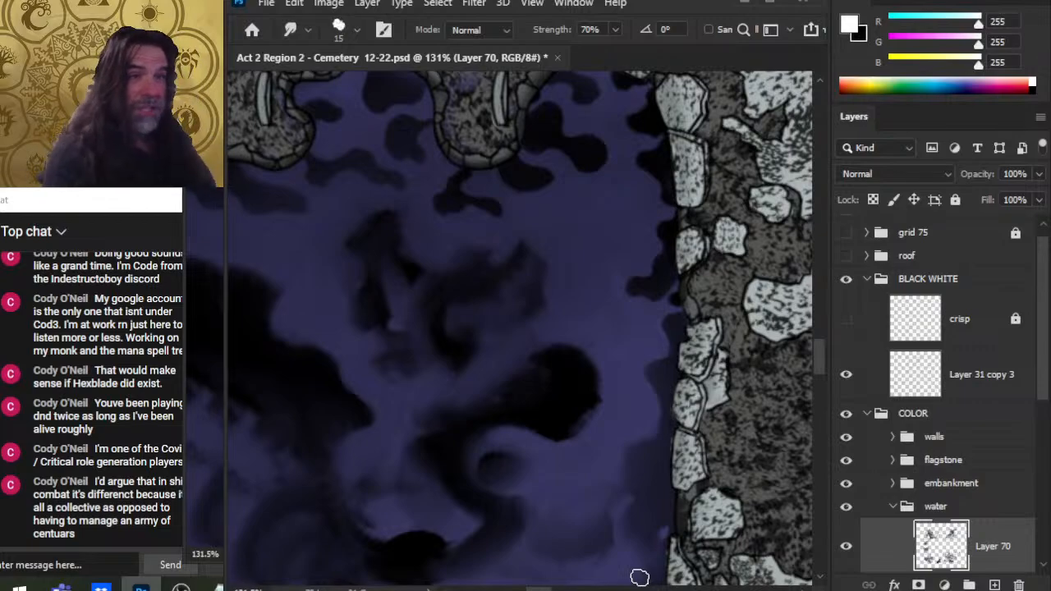
pyautogui.moveTo(641, 401); pyautogui.dragTo(512, 369)
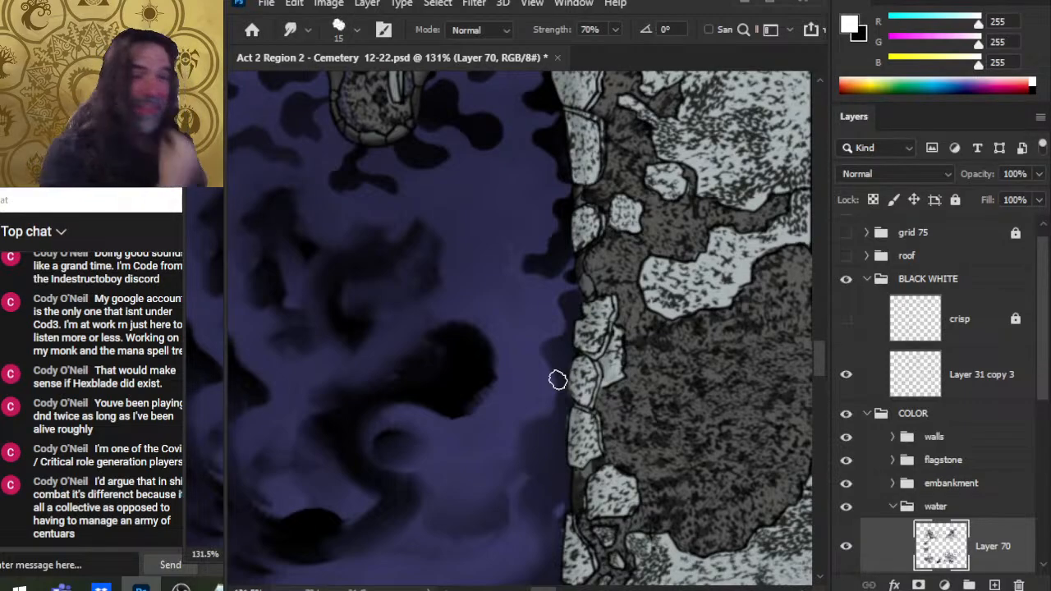
# Step: Smudge further shadow edges in the upper pool, reshaping the dark swirl and its outline
pyautogui.press('space')
pyautogui.moveTo(549, 436); pyautogui.dragTo(670, 428)
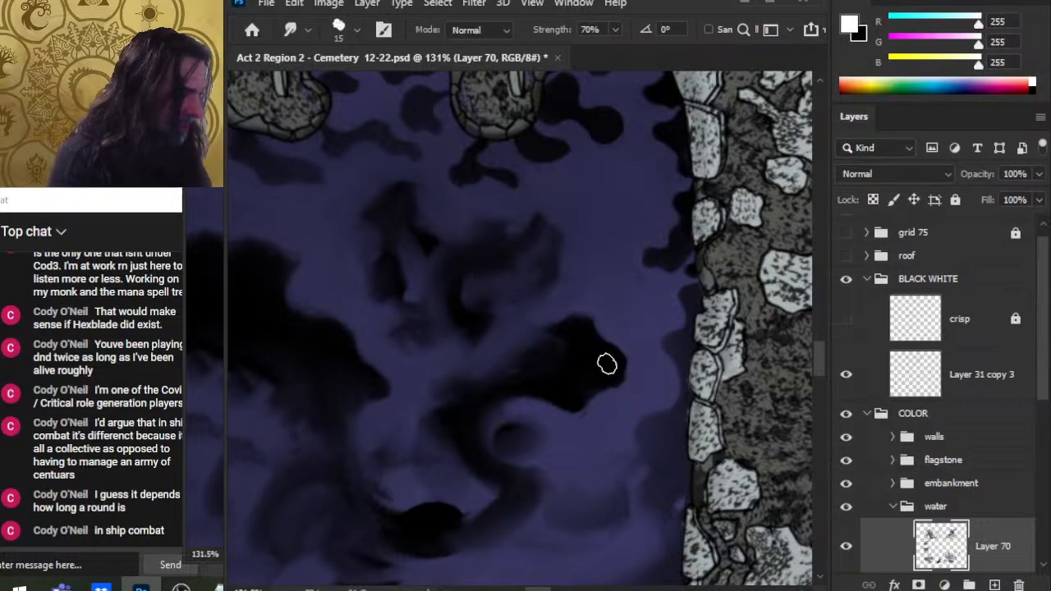
pyautogui.moveTo(595, 378)
pyautogui.mouseDown()
pyautogui.moveTo(628, 387)
pyautogui.moveTo(606, 368)
pyautogui.moveTo(662, 379)
pyautogui.mouseUp()
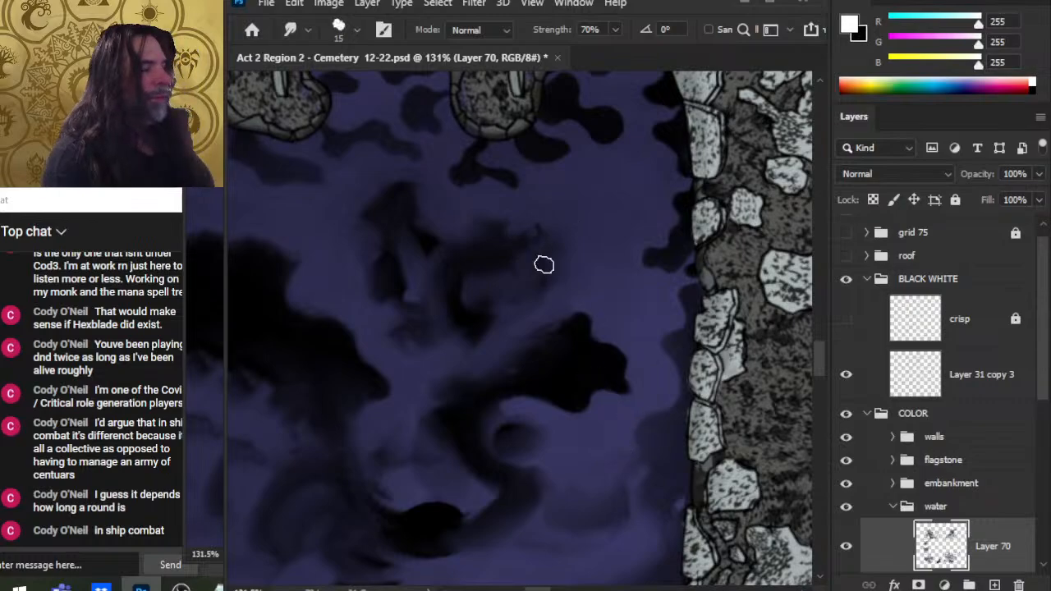
pyautogui.moveTo(642, 291); pyautogui.dragTo(649, 251)
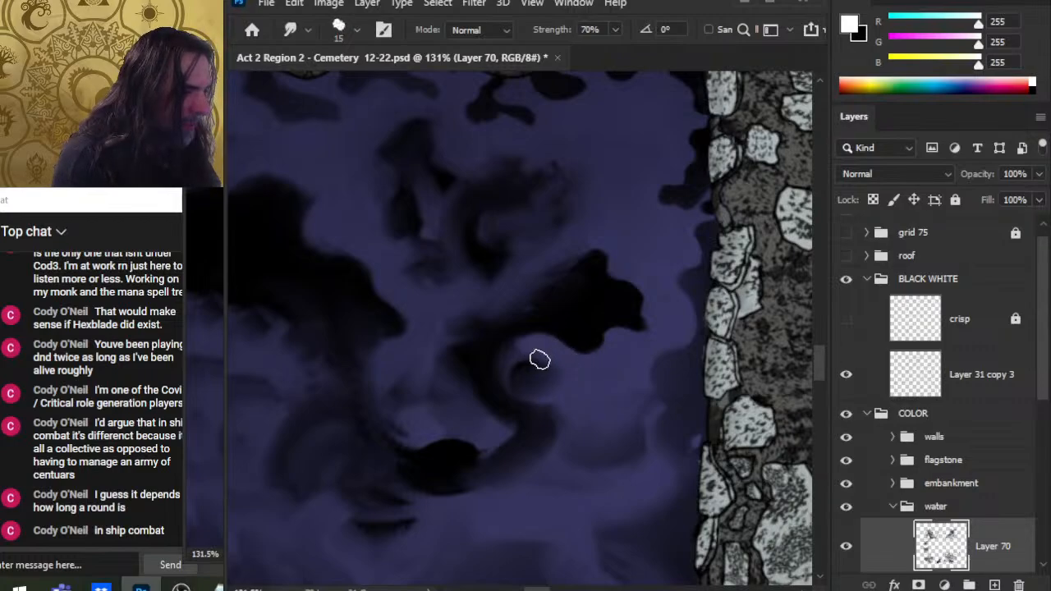
pyautogui.moveTo(531, 347); pyautogui.dragTo(510, 369)
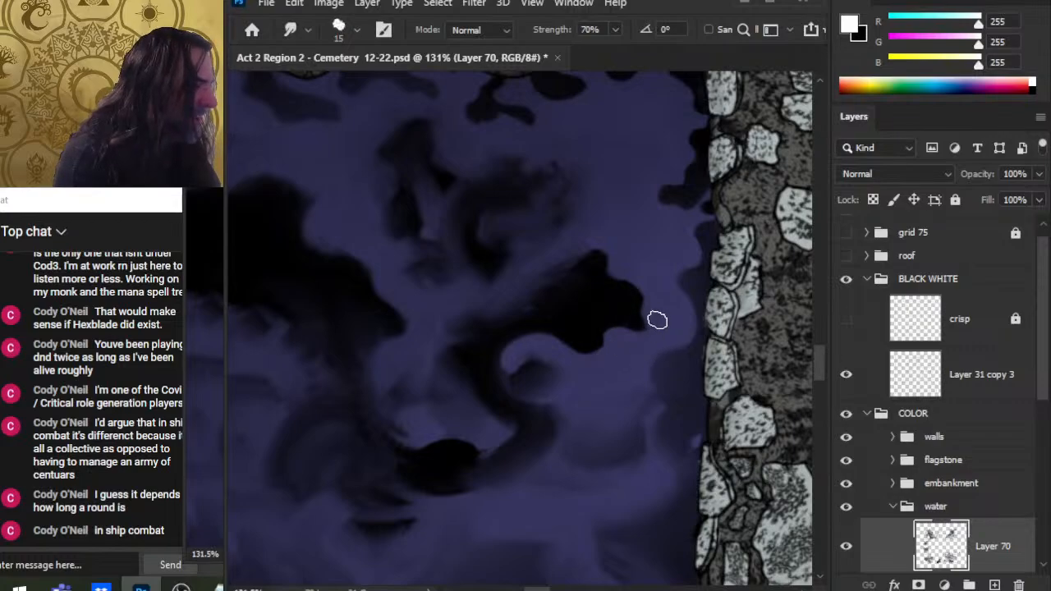
# Step: Switch to an 8 px Smudge brush and refine the edges of the dark shadow shapes in the pool
pyautogui.press('w')
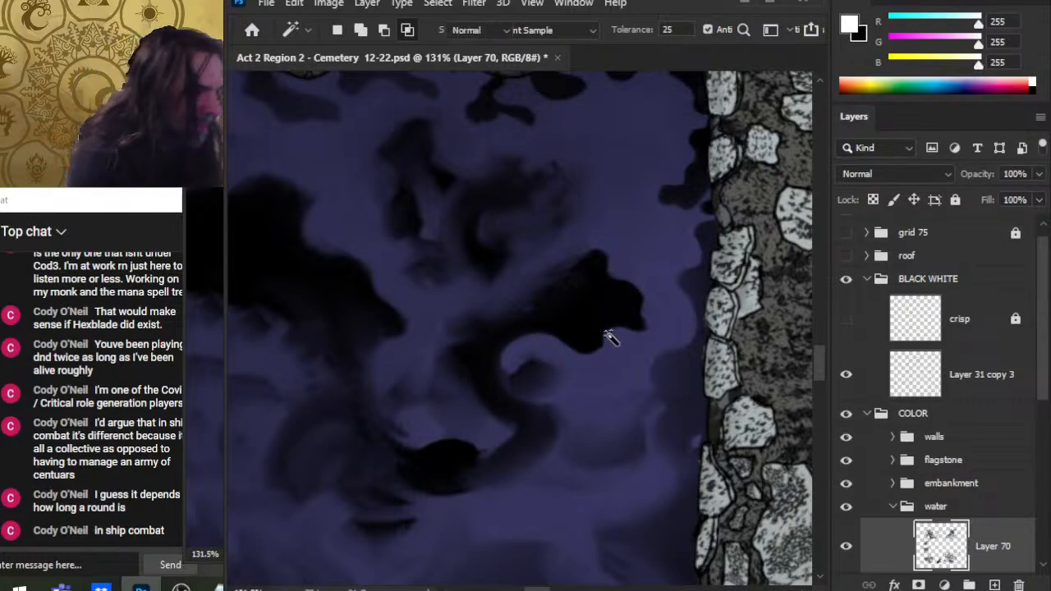
pyautogui.press('r')
pyautogui.press('[')
pyautogui.press('[')
pyautogui.press('[')
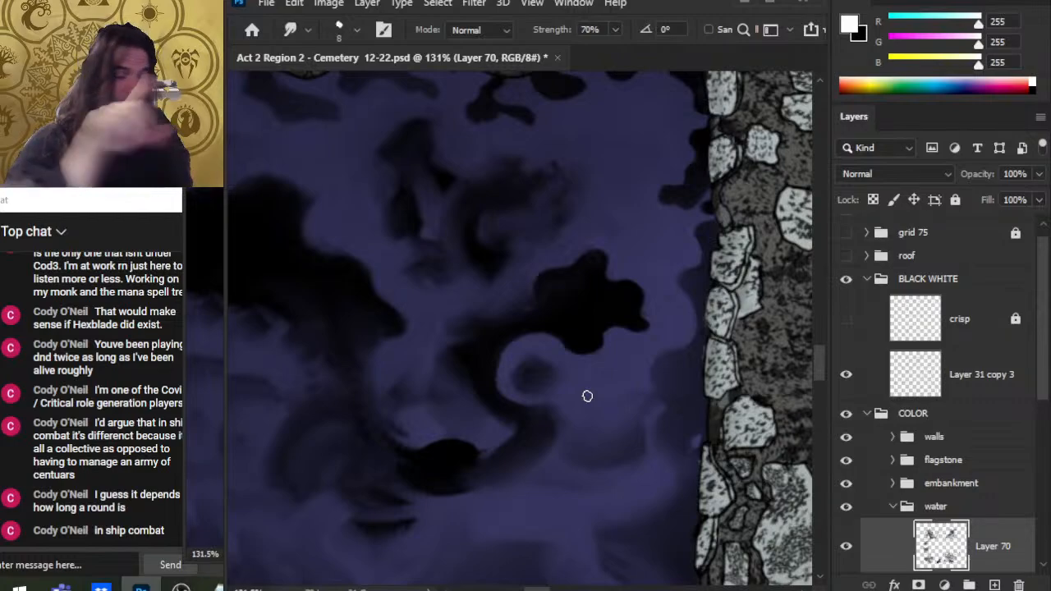
pyautogui.click(846, 233)
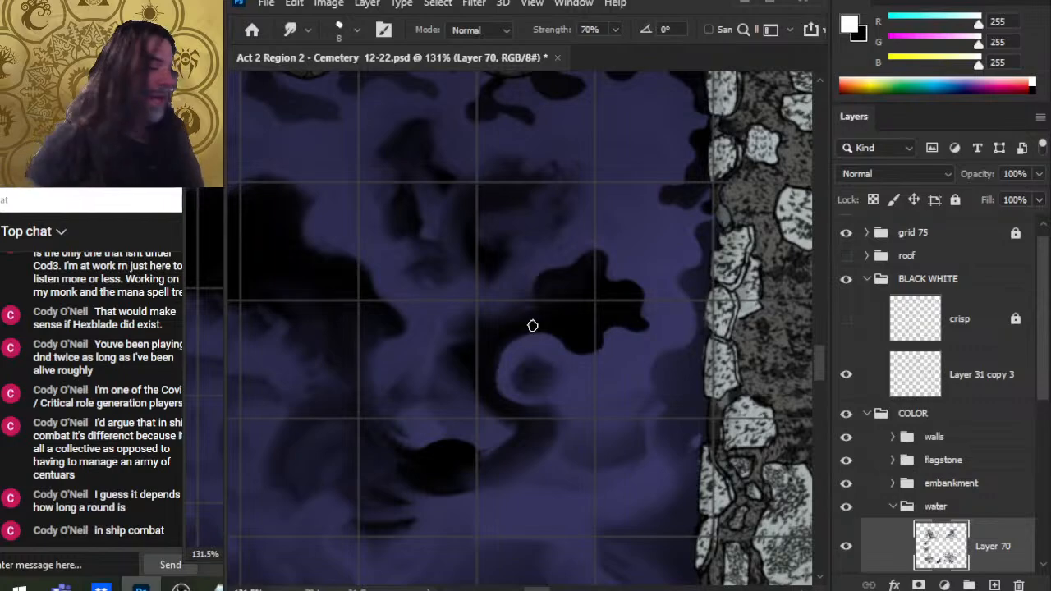
pyautogui.click(846, 233)
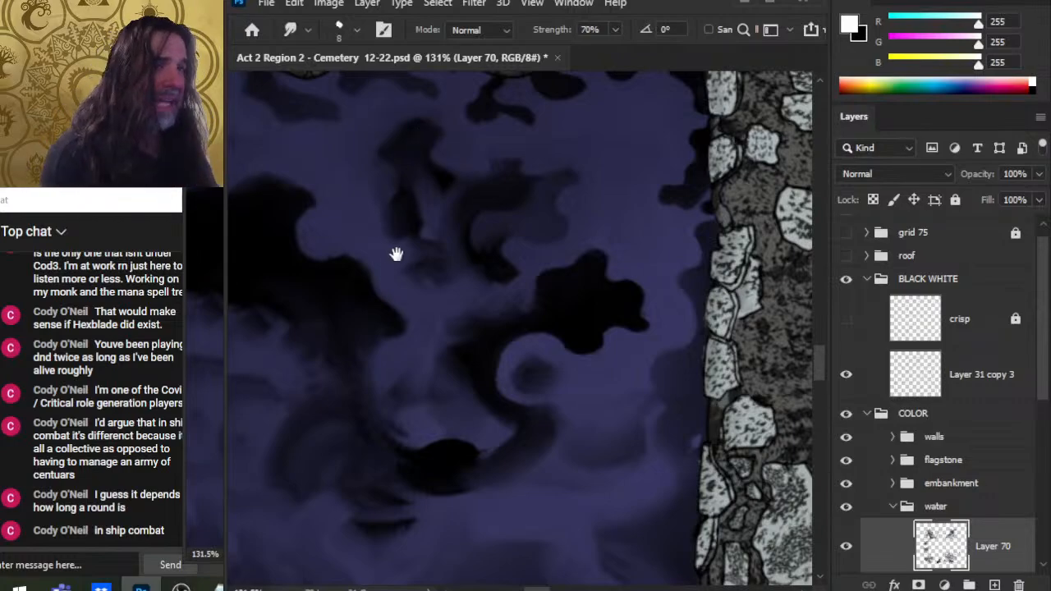
pyautogui.moveTo(450, 249); pyautogui.dragTo(498, 362)
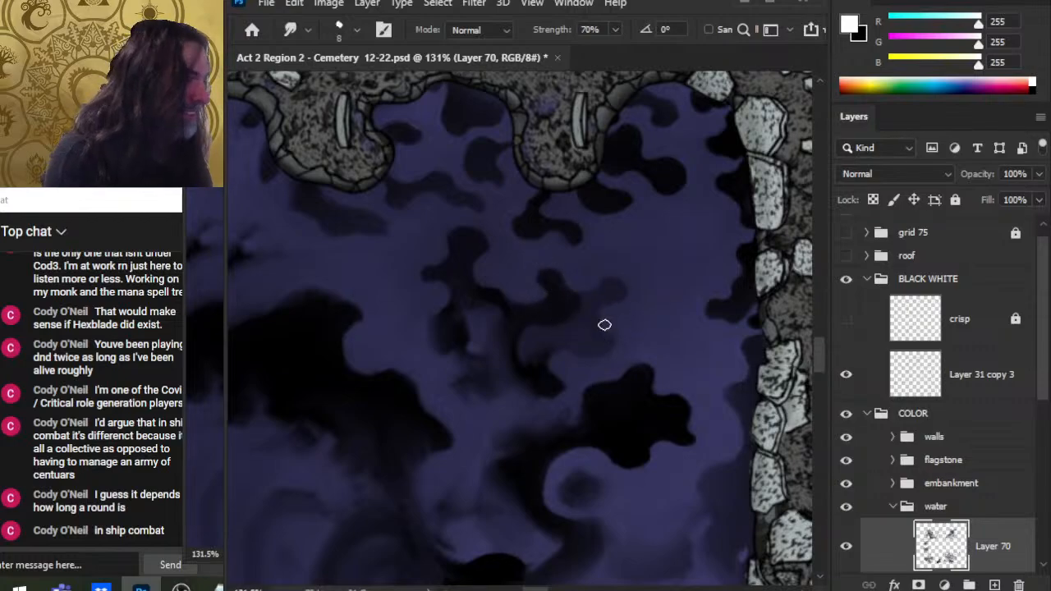
pyautogui.moveTo(664, 351); pyautogui.dragTo(611, 305)
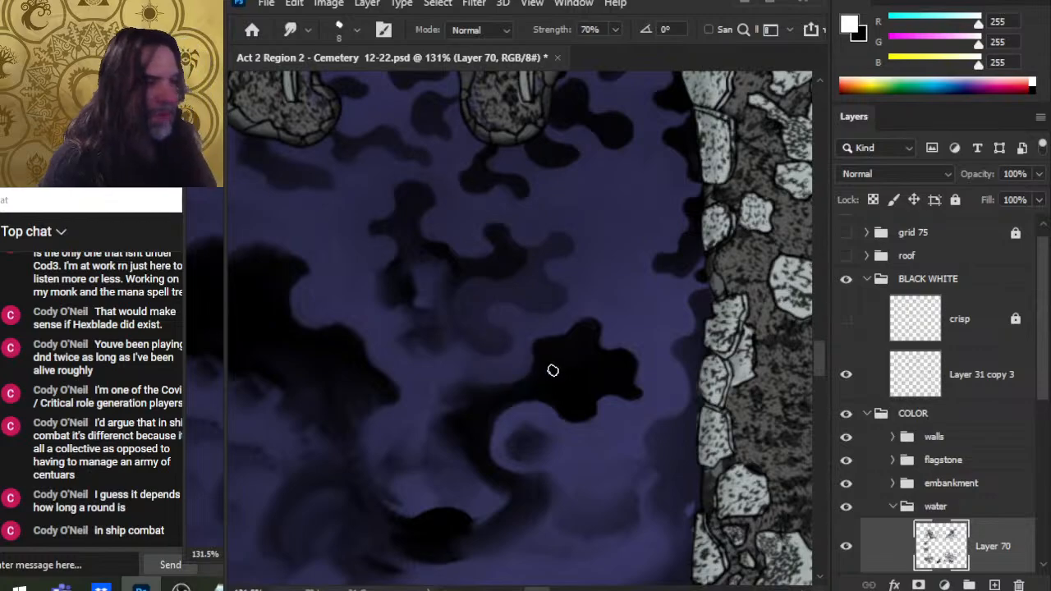
pyautogui.moveTo(539, 356); pyautogui.dragTo(549, 328)
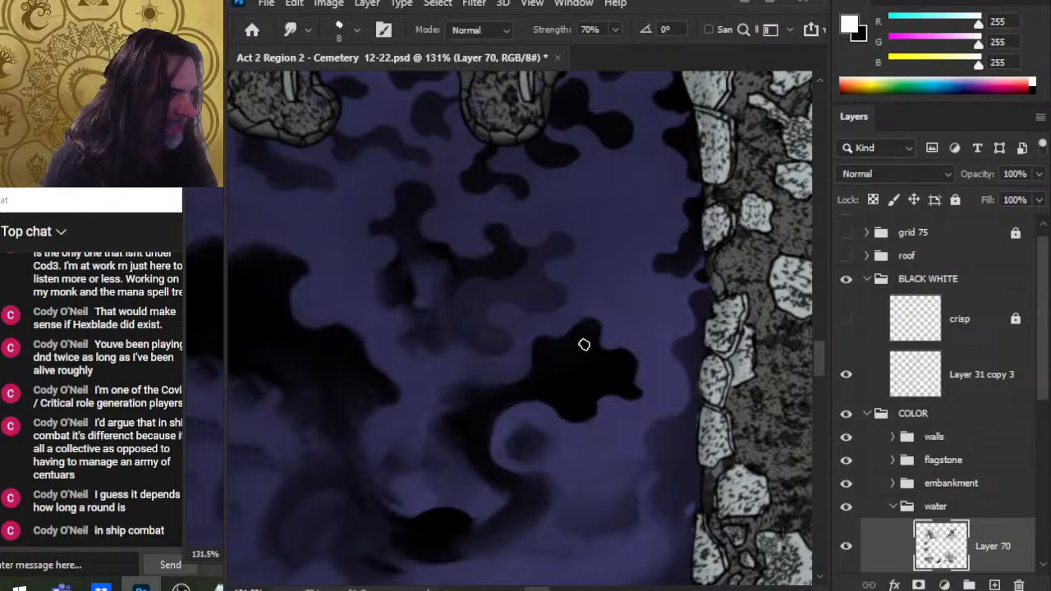
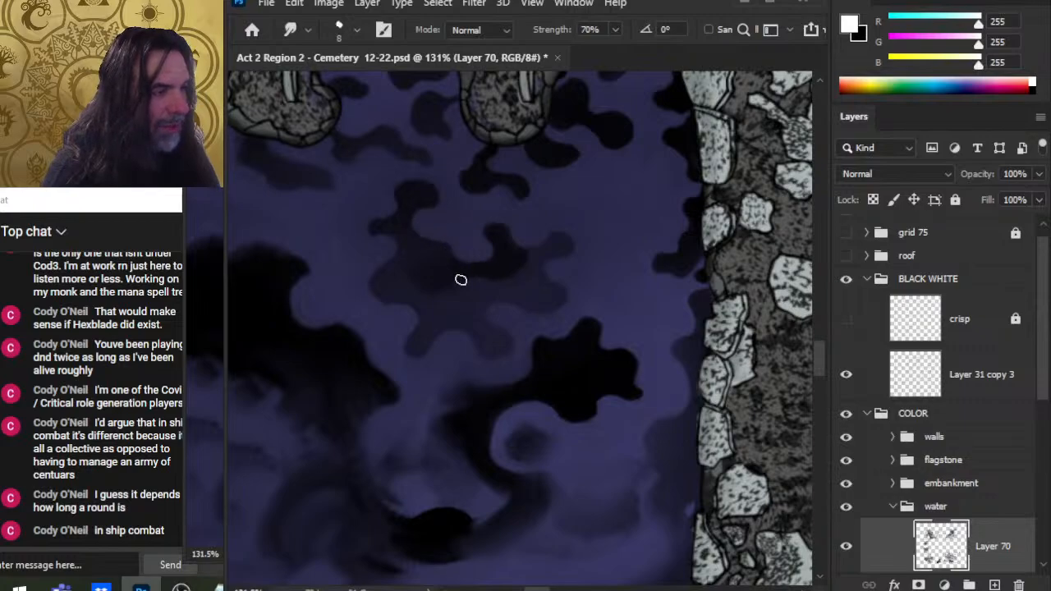
# Step: Smudge more of the dark shadow edges in the pool's upper area with the 8 px Smudge brush
pyautogui.moveTo(570, 301); pyautogui.dragTo(495, 307)
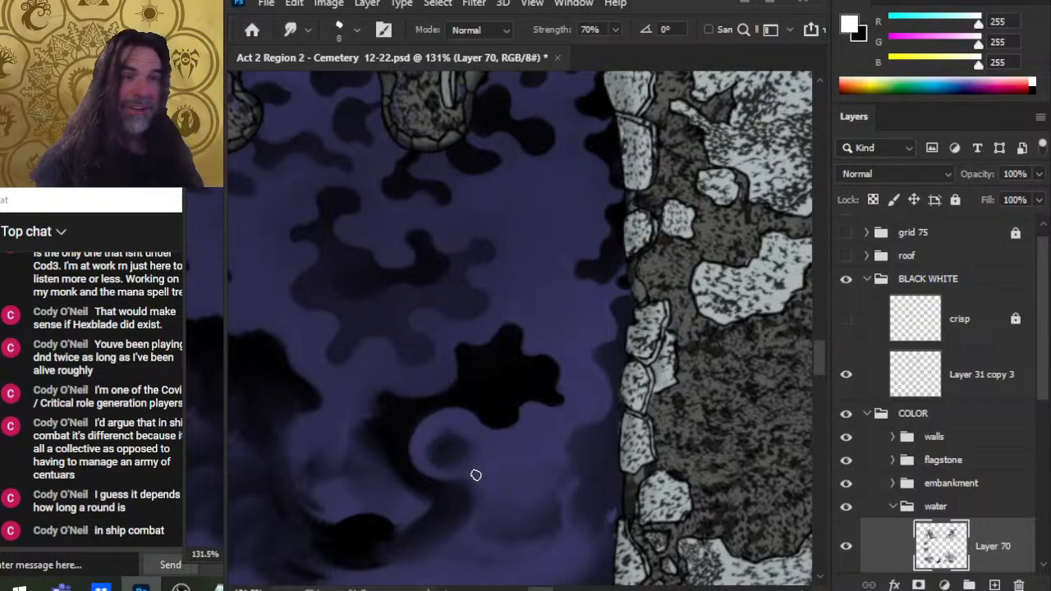
pyautogui.moveTo(558, 293); pyautogui.dragTo(592, 277)
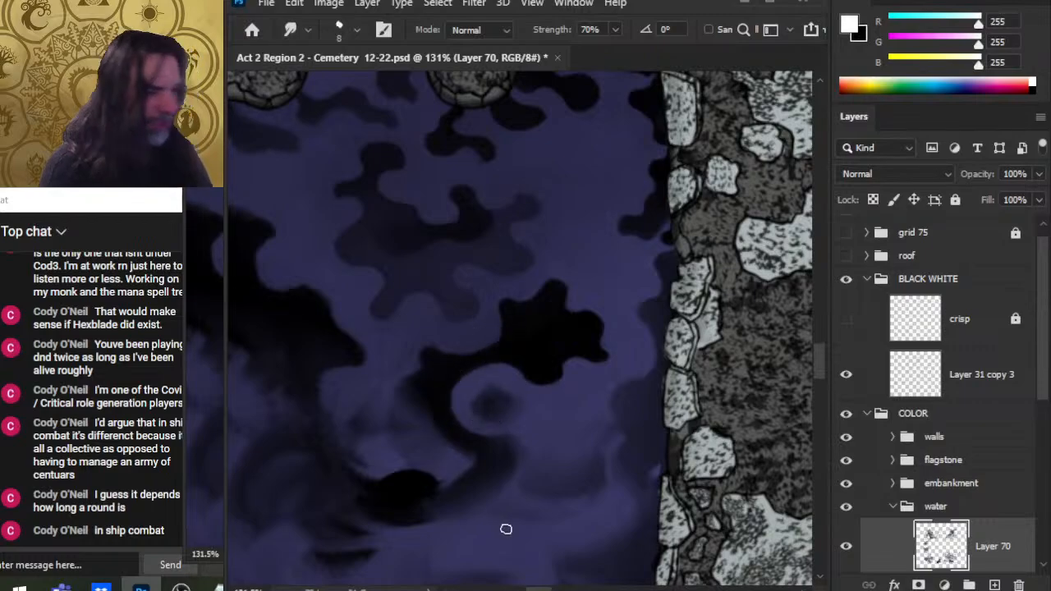
pyautogui.moveTo(488, 342); pyautogui.dragTo(465, 308)
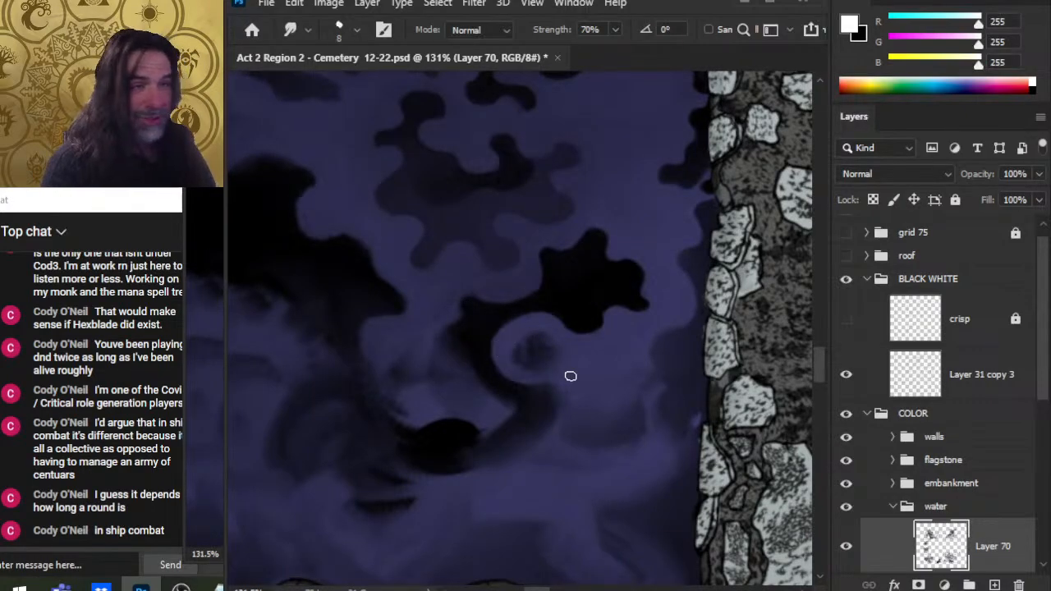
# Step: Zoom out and survey the water pools across the cemetery map
pyautogui.press(']')
pyautogui.press(']')
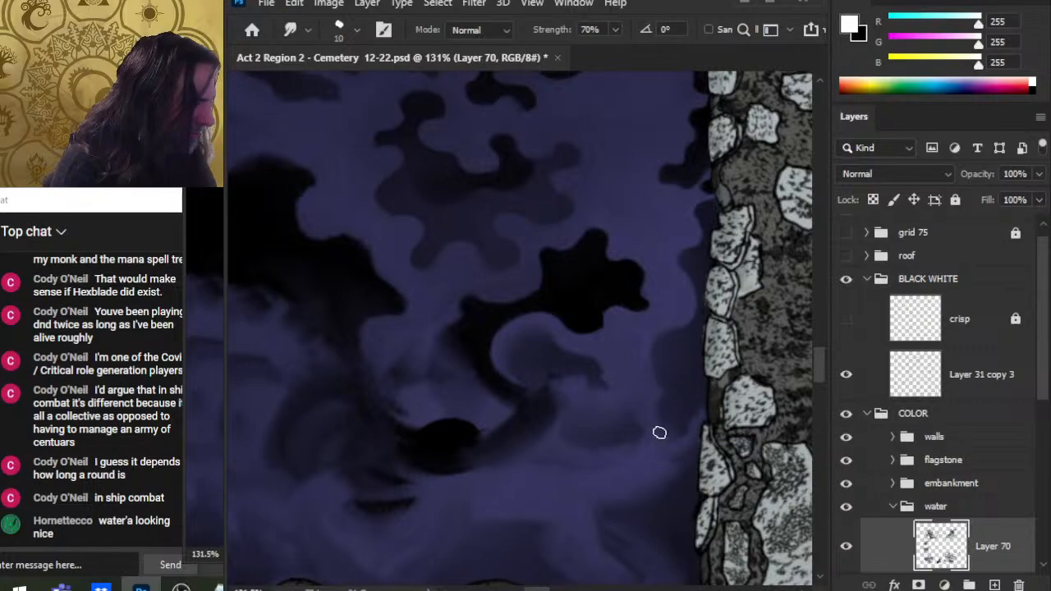
pyautogui.press('z')
pyautogui.moveTo(649, 392); pyautogui.dragTo(467, 329)
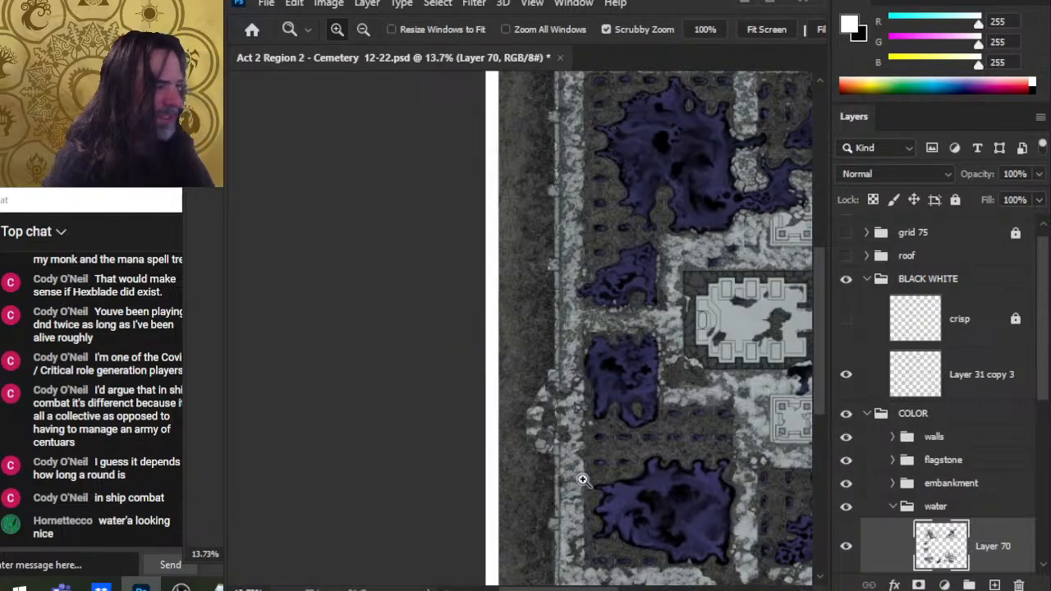
pyautogui.moveTo(649, 361)
pyautogui.mouseDown()
pyautogui.moveTo(664, 421)
pyautogui.moveTo(580, 357)
pyautogui.moveTo(504, 363)
pyautogui.moveTo(521, 439)
pyautogui.moveTo(612, 319)
pyautogui.mouseUp()
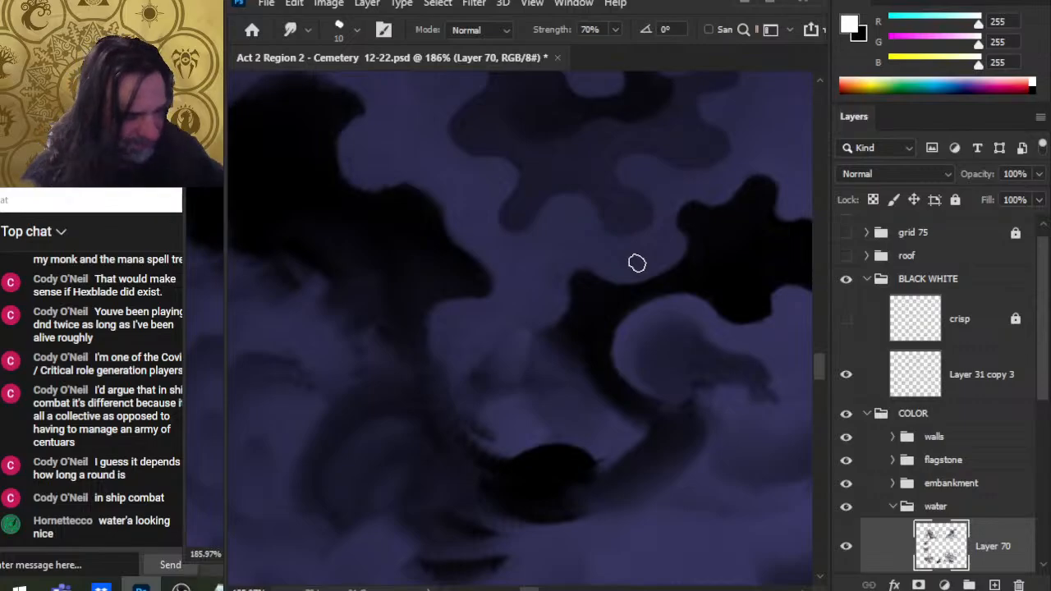
pyautogui.hotkey('ctrl', 'space')
pyautogui.moveTo(663, 383); pyautogui.dragTo(562, 375)
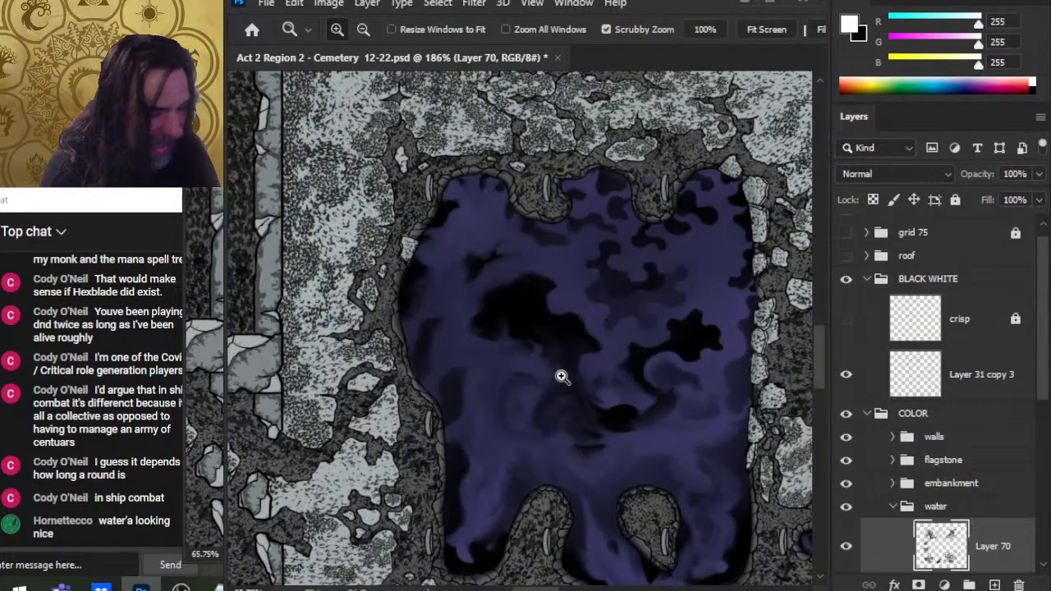
pyautogui.moveTo(720, 448); pyautogui.dragTo(518, 213)
pyautogui.moveTo(605, 420); pyautogui.dragTo(578, 420)
pyautogui.moveTo(600, 452); pyautogui.dragTo(473, 195)
pyautogui.moveTo(687, 467); pyautogui.dragTo(362, 284)
pyautogui.moveTo(655, 434); pyautogui.dragTo(582, 386)
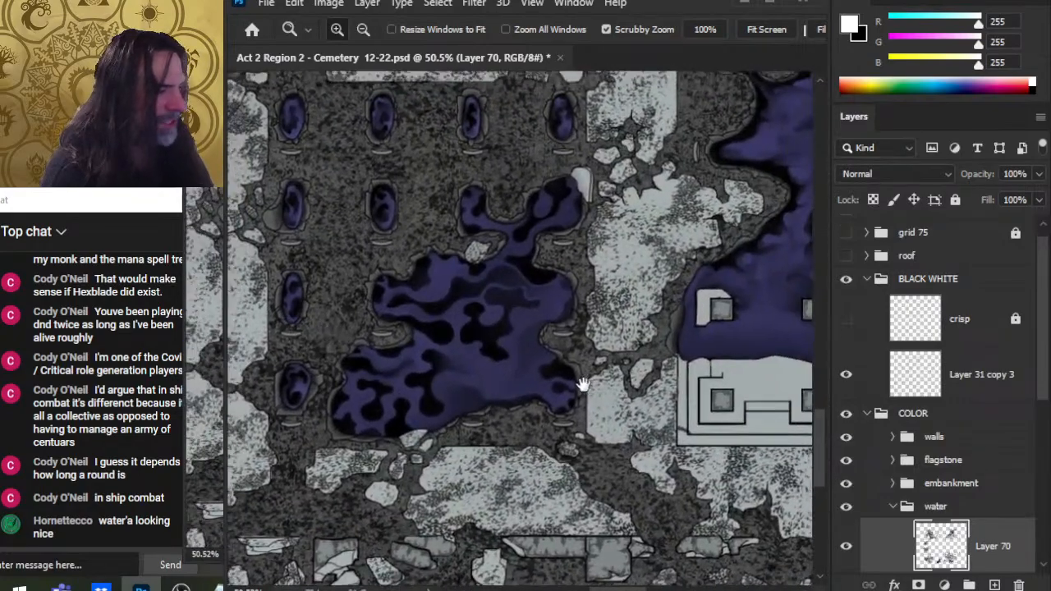
pyautogui.moveTo(474, 346); pyautogui.dragTo(515, 346)
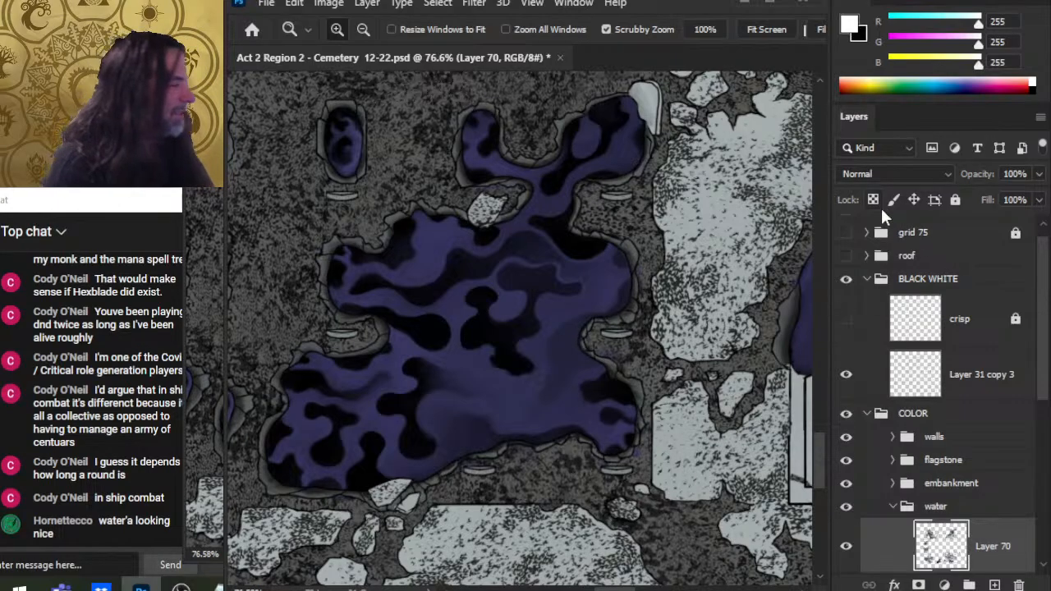
# Step: Show the grid 75 group and inspect the pools' shadows against the grid at several zoom levels
pyautogui.click(846, 232)
pyautogui.moveTo(637, 322); pyautogui.dragTo(403, 439)
pyautogui.moveTo(612, 352); pyautogui.dragTo(435, 487)
pyautogui.moveTo(563, 206); pyautogui.dragTo(700, 317)
pyautogui.moveTo(350, 286); pyautogui.dragTo(443, 406)
pyautogui.moveTo(649, 405); pyautogui.dragTo(474, 432)
pyautogui.moveTo(702, 399); pyautogui.dragTo(533, 385)
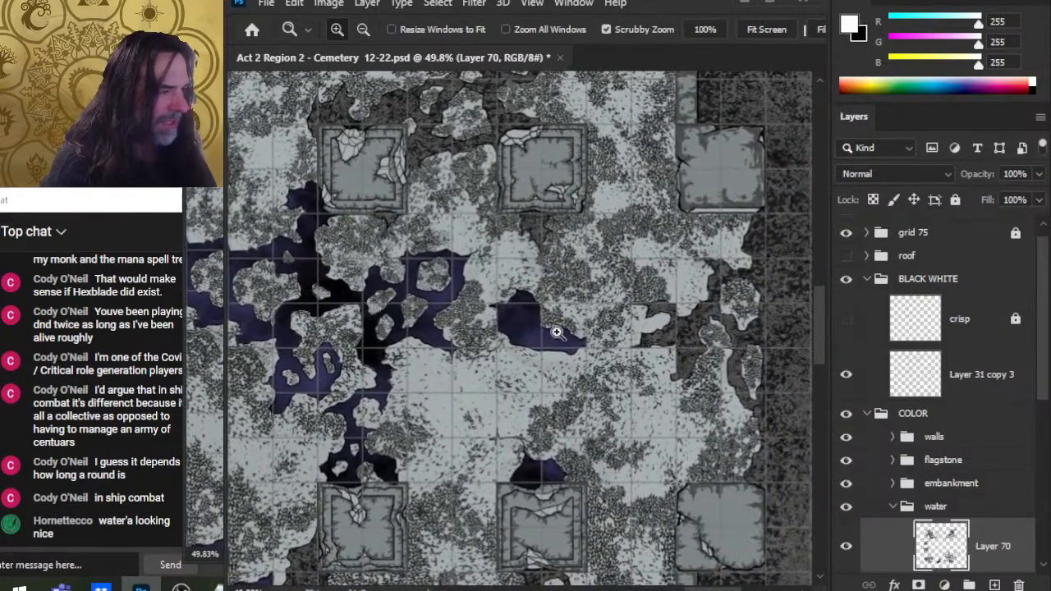
pyautogui.moveTo(457, 362); pyautogui.dragTo(578, 391)
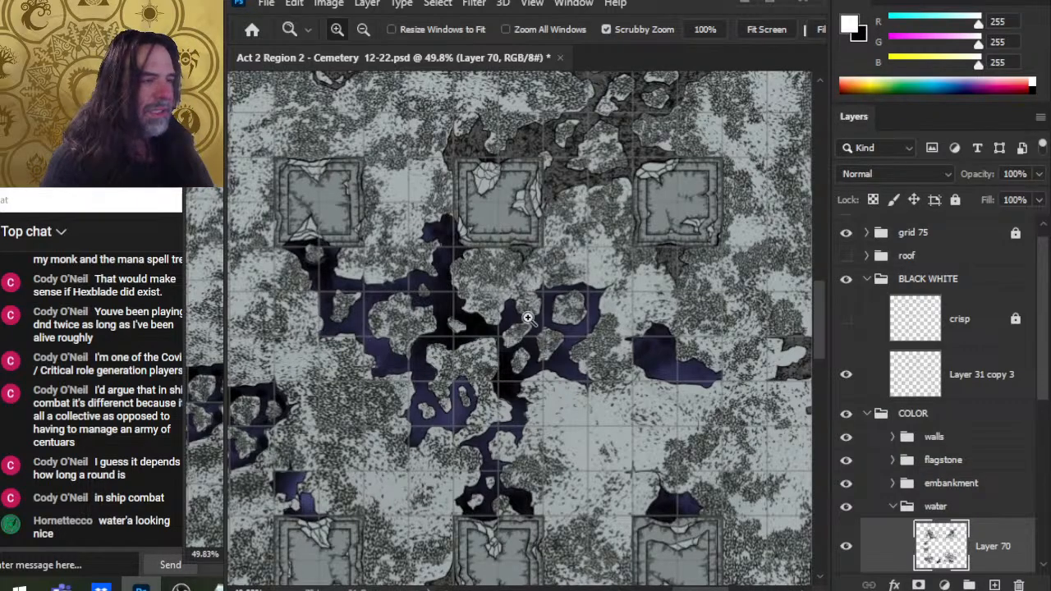
pyautogui.moveTo(527, 318); pyautogui.dragTo(524, 354)
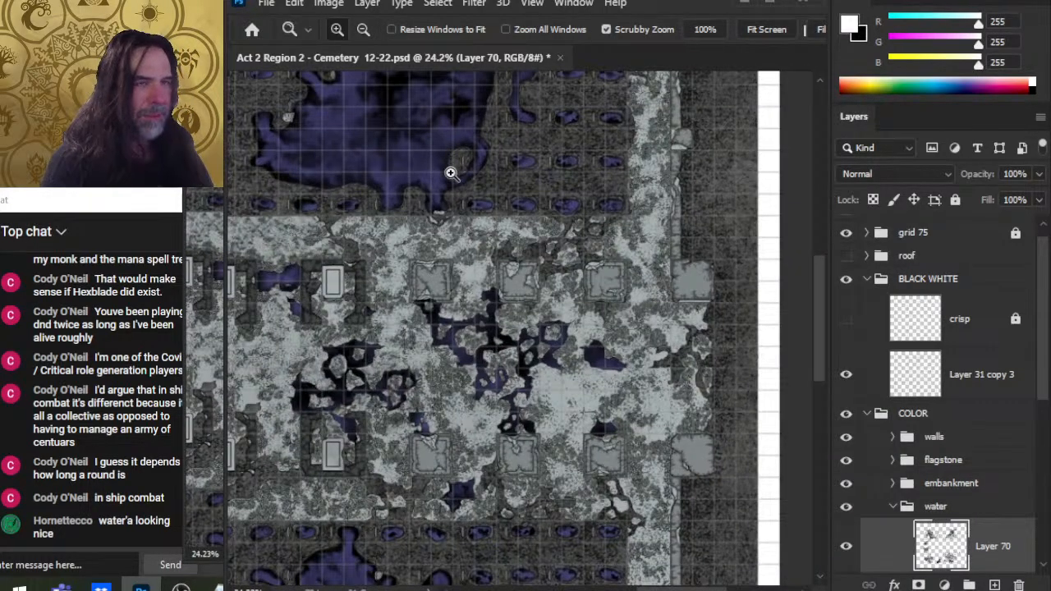
pyautogui.moveTo(425, 320); pyautogui.dragTo(548, 178)
pyautogui.moveTo(550, 175); pyautogui.dragTo(583, 410)
pyautogui.moveTo(647, 332); pyautogui.dragTo(713, 339)
pyautogui.moveTo(651, 314); pyautogui.dragTo(528, 306)
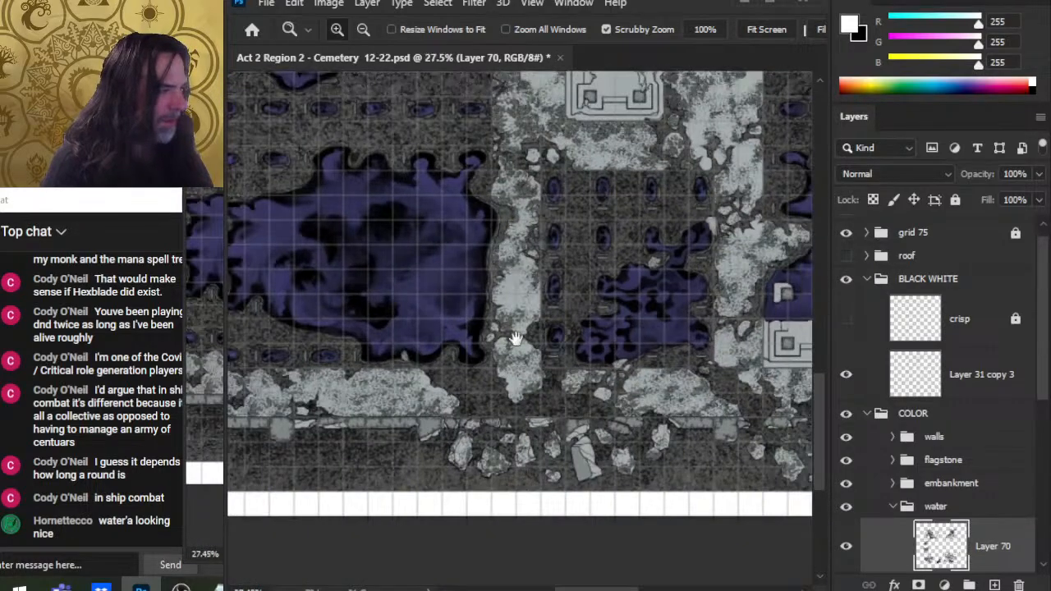
pyautogui.moveTo(462, 269); pyautogui.dragTo(620, 392)
pyautogui.moveTo(518, 315); pyautogui.dragTo(575, 354)
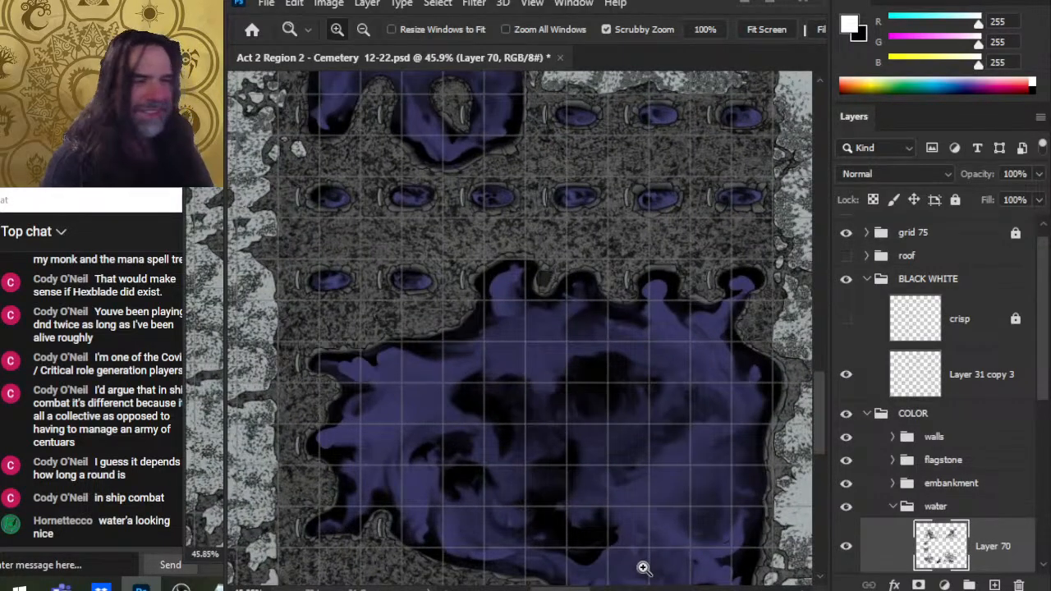
pyautogui.moveTo(530, 269); pyautogui.dragTo(605, 410)
pyautogui.moveTo(526, 403); pyautogui.dragTo(594, 409)
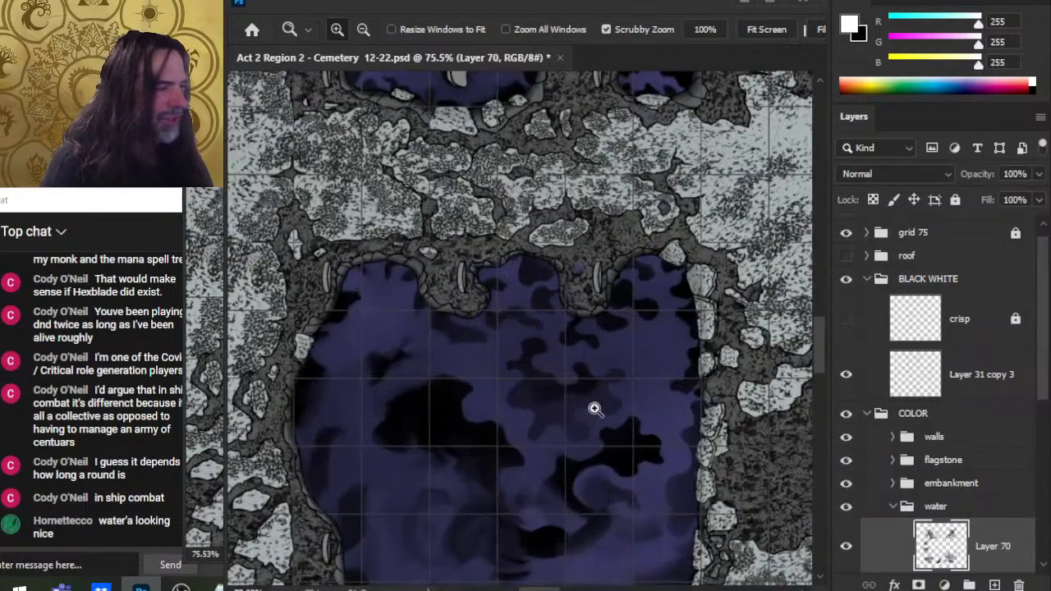
pyautogui.moveTo(612, 374); pyautogui.dragTo(642, 370)
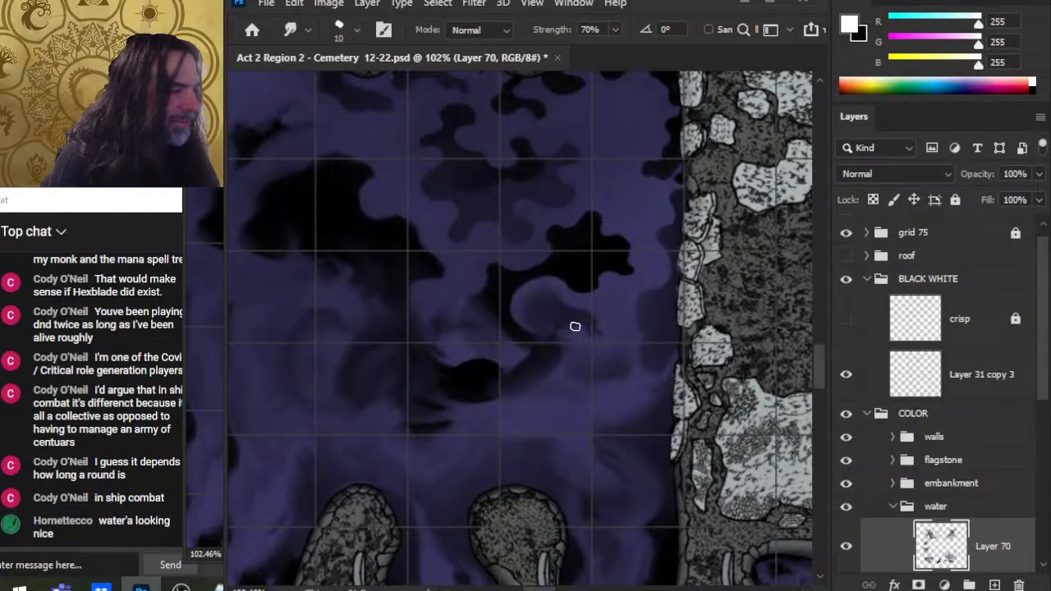
# Step: Smudge the shadow near the pool's lower right bank with a 20 px brush, then reduce the brush to 15 px
pyautogui.press(']')
pyautogui.press(']')
pyautogui.moveTo(650, 415); pyautogui.dragTo(615, 355)
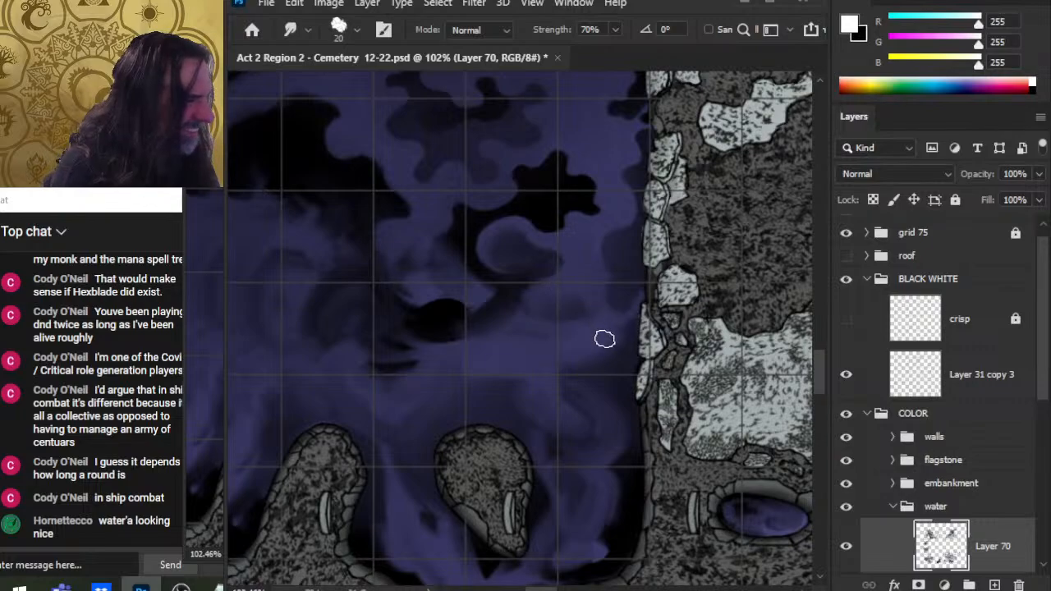
pyautogui.press('[')
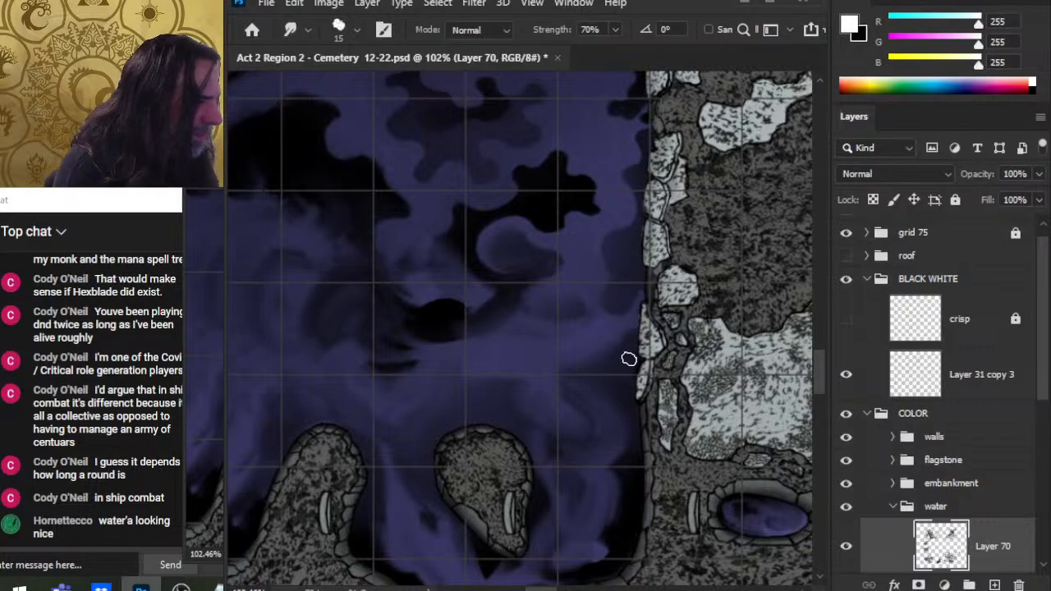
# Step: Zoom and pan around the map to review the smudged shadows in the water pools
pyautogui.press('z')
pyautogui.moveTo(587, 359); pyautogui.dragTo(537, 353)
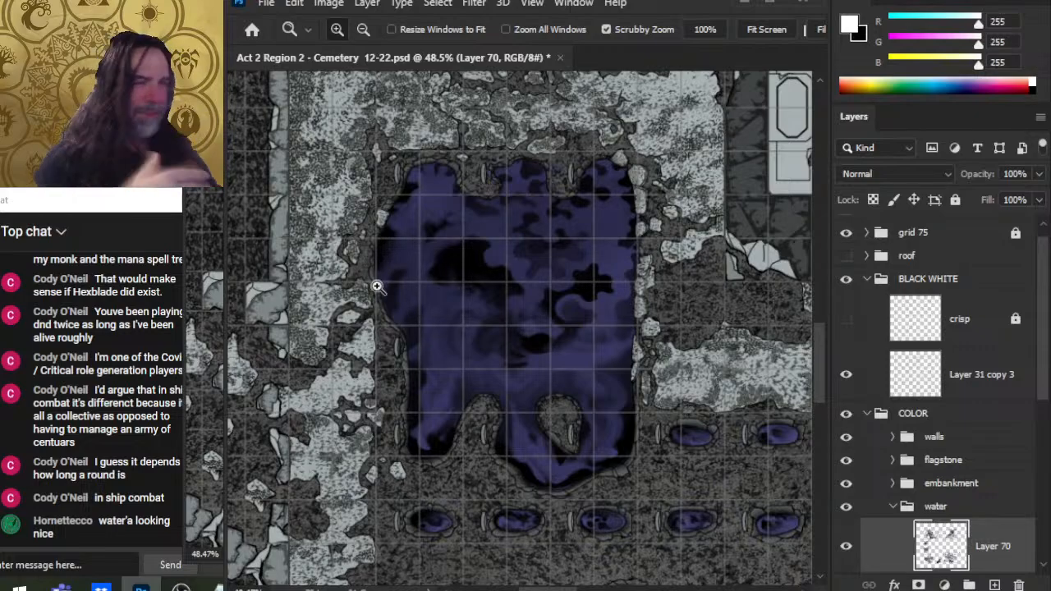
pyautogui.moveTo(623, 377); pyautogui.dragTo(681, 407)
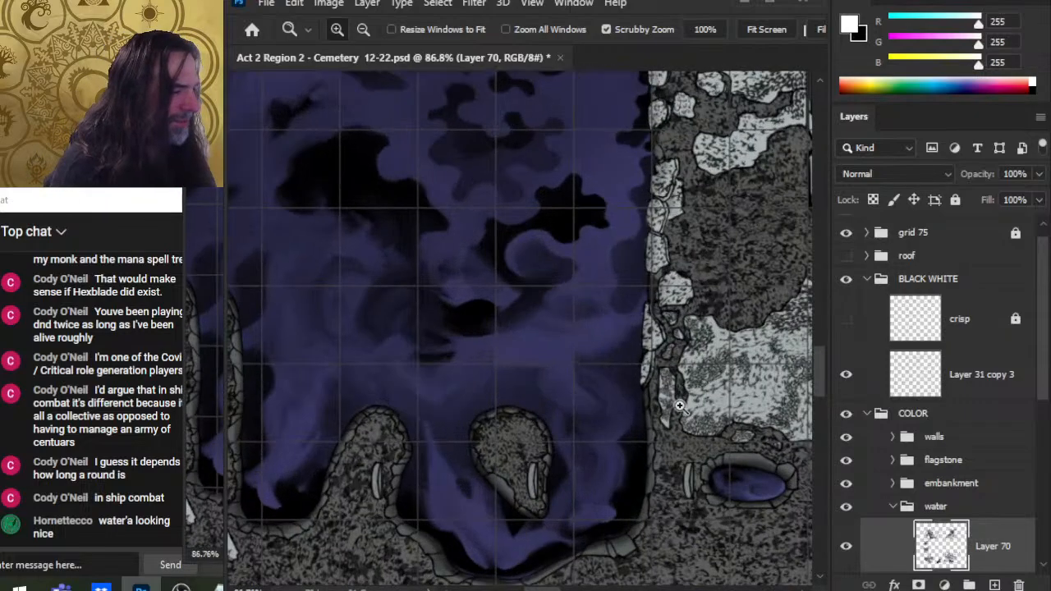
pyautogui.press('r')
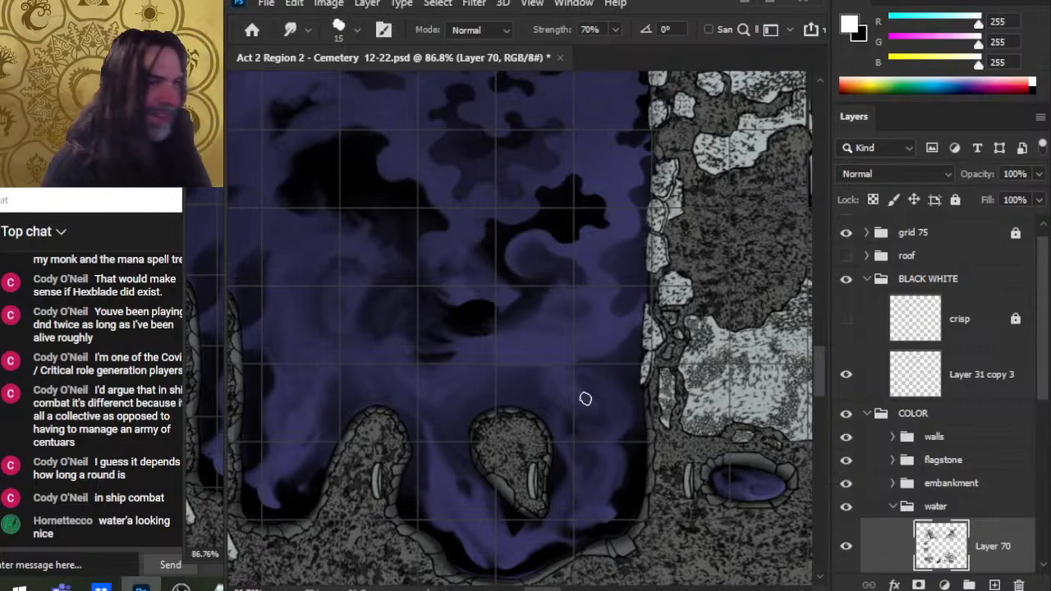
pyautogui.press('z')
pyautogui.moveTo(637, 390)
pyautogui.mouseDown()
pyautogui.moveTo(597, 389)
pyautogui.moveTo(648, 357)
pyautogui.mouseUp()
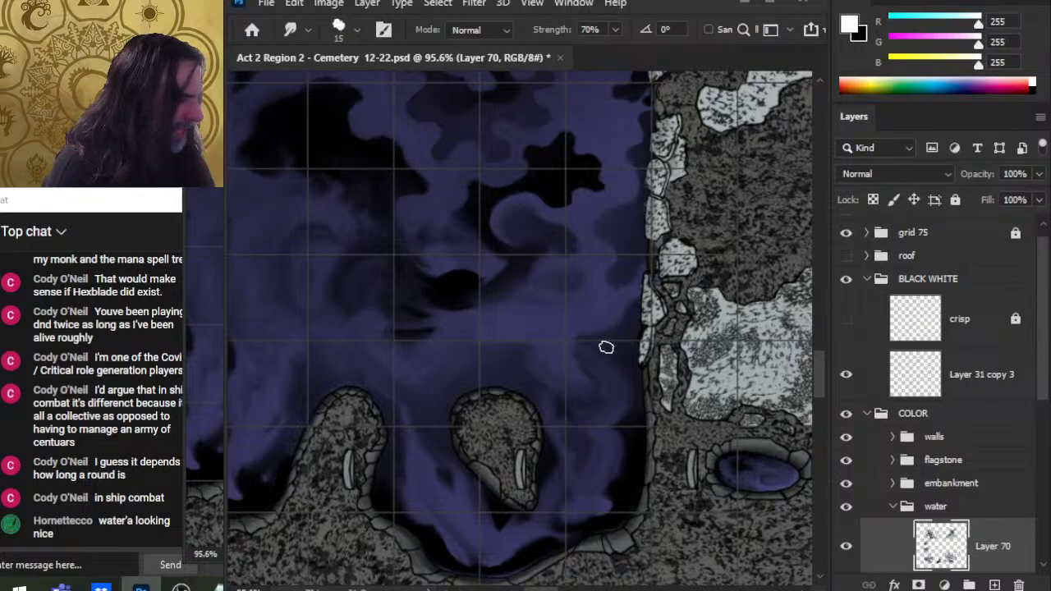
pyautogui.press('z')
pyautogui.scroll(-5, 711, 368)
pyautogui.moveTo(711, 369); pyautogui.dragTo(509, 392)
pyautogui.moveTo(629, 235); pyautogui.dragTo(629, 509)
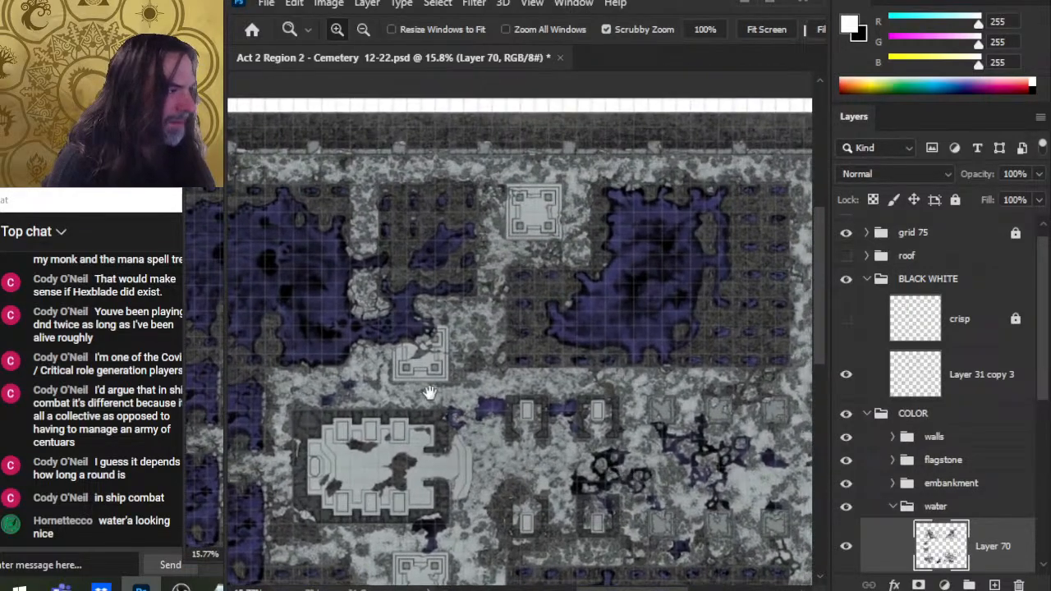
pyautogui.moveTo(445, 398); pyautogui.dragTo(664, 453)
pyautogui.moveTo(533, 476); pyautogui.dragTo(543, 312)
pyautogui.scroll(5, 530, 375)
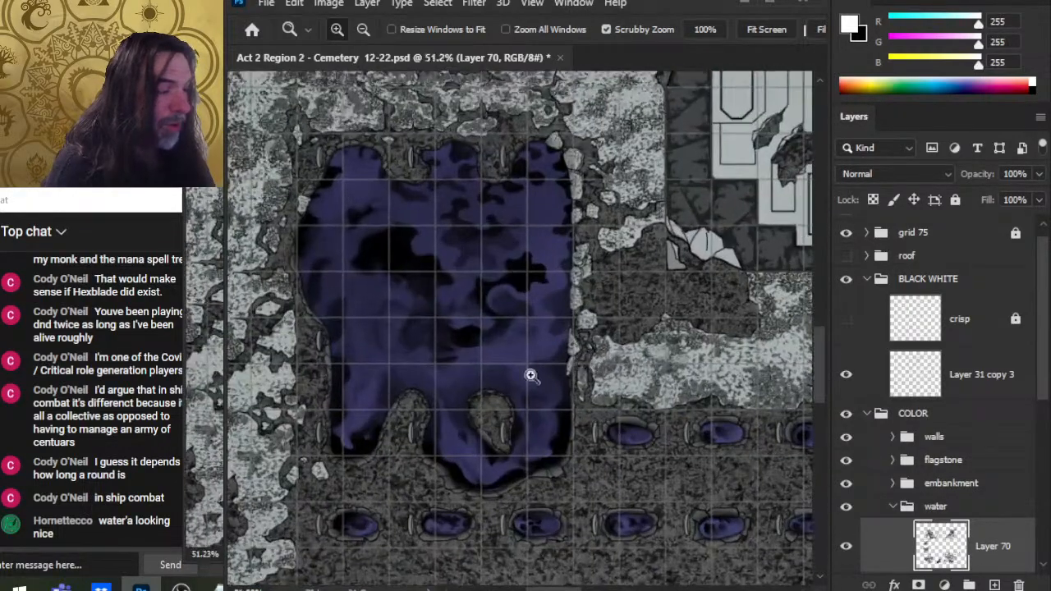
pyautogui.scroll(2, 575, 361)
pyautogui.press('r')
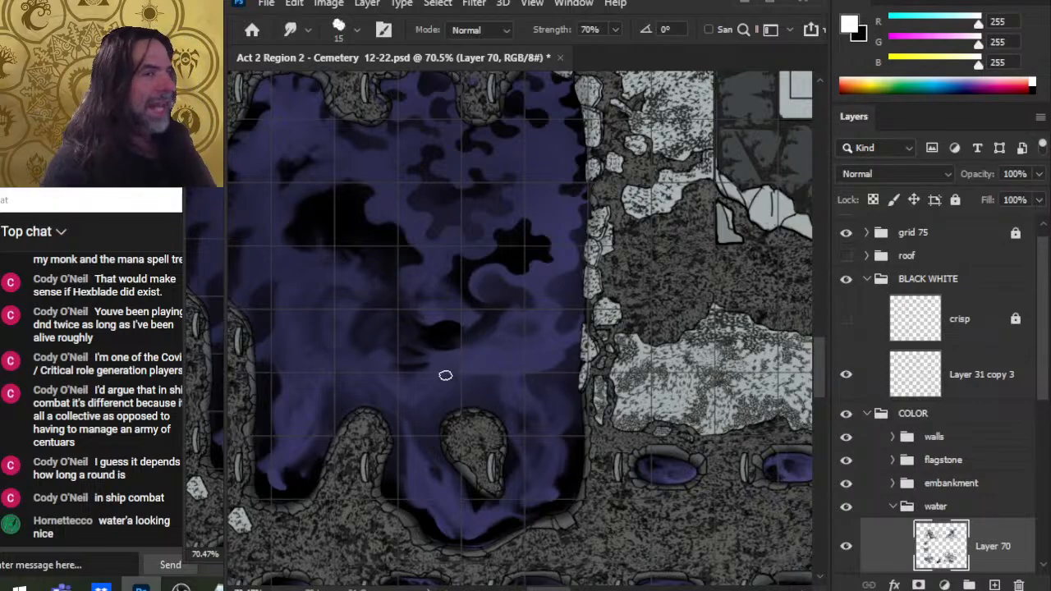
pyautogui.moveTo(501, 399); pyautogui.dragTo(588, 357)
pyautogui.moveTo(685, 355); pyautogui.dragTo(610, 352)
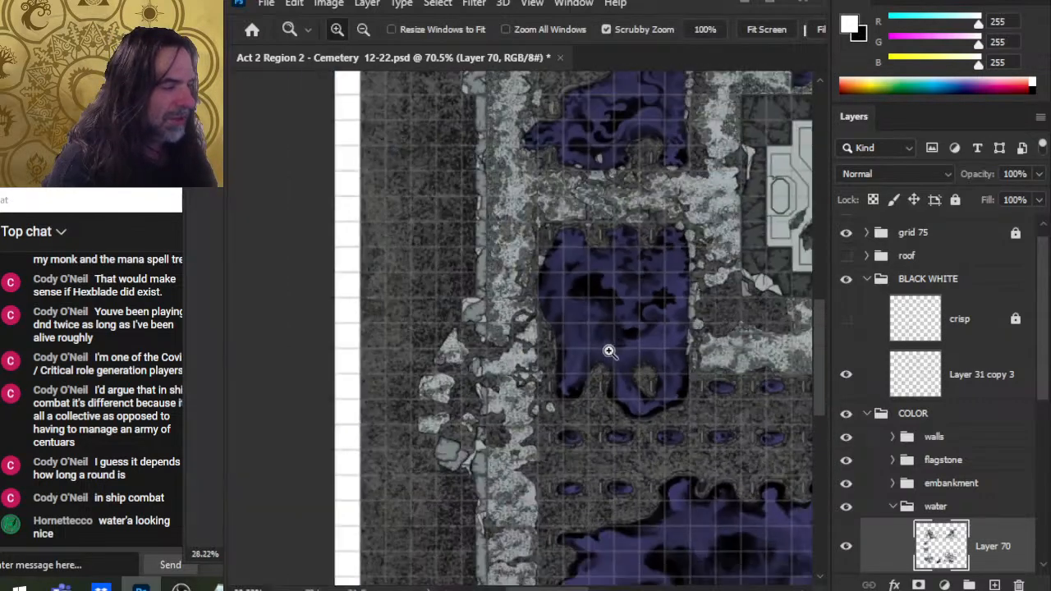
pyautogui.moveTo(706, 312); pyautogui.dragTo(415, 348)
pyautogui.moveTo(504, 437); pyautogui.dragTo(344, 213)
pyautogui.moveTo(485, 413); pyautogui.dragTo(716, 364)
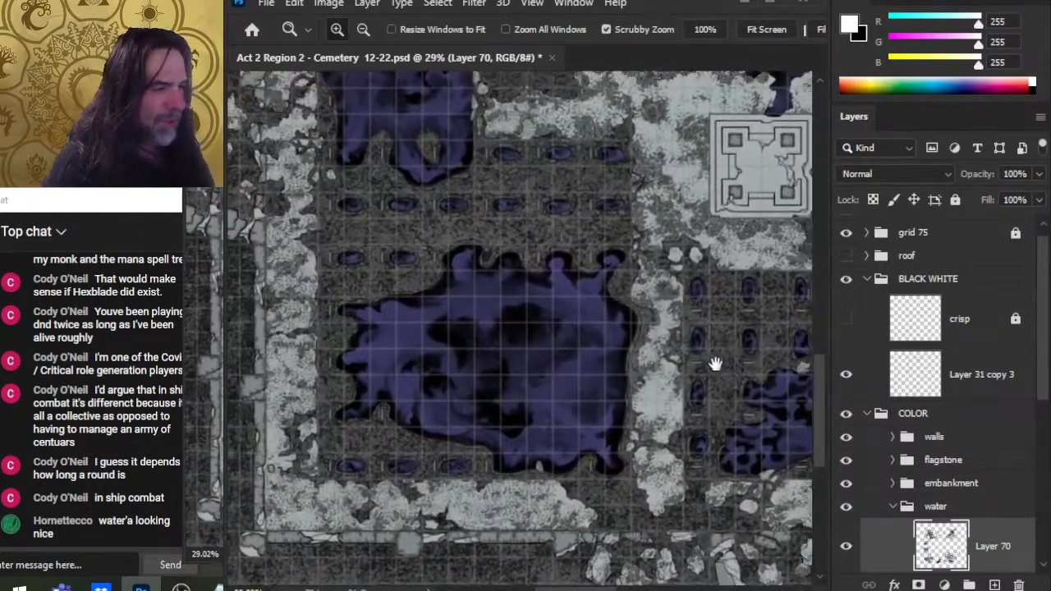
pyautogui.moveTo(588, 380); pyautogui.dragTo(557, 382)
pyautogui.moveTo(677, 359); pyautogui.dragTo(402, 412)
pyautogui.moveTo(498, 225); pyautogui.dragTo(522, 578)
pyautogui.moveTo(476, 340); pyautogui.dragTo(771, 443)
pyautogui.moveTo(384, 383); pyautogui.dragTo(450, 363)
pyautogui.moveTo(549, 511); pyautogui.dragTo(607, 248)
pyautogui.moveTo(494, 388); pyautogui.dragTo(571, 394)
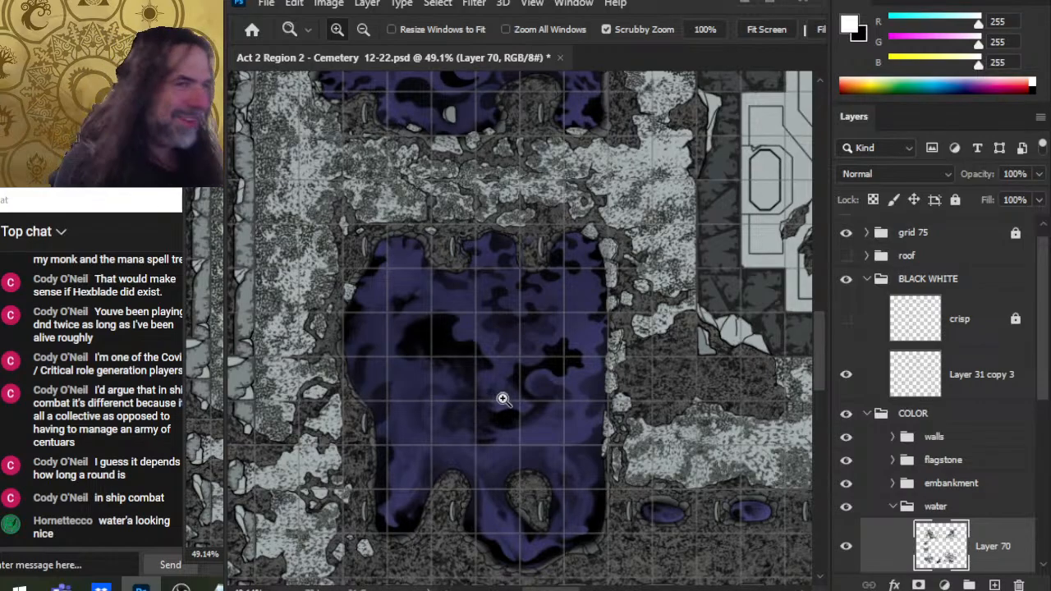
pyautogui.moveTo(526, 413)
pyautogui.mouseDown()
pyautogui.moveTo(604, 464)
pyautogui.moveTo(592, 356)
pyautogui.mouseUp()
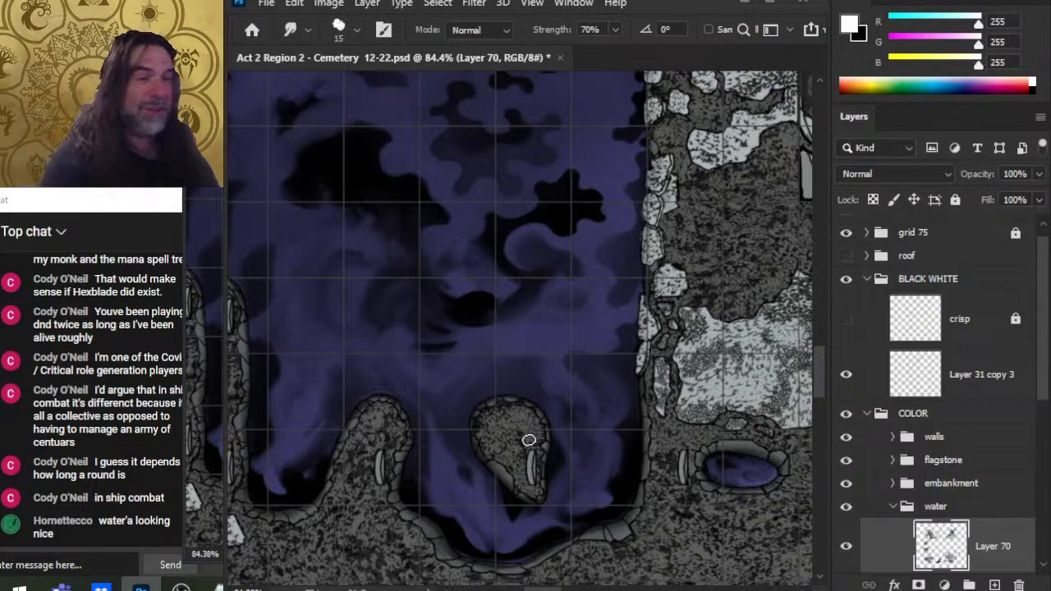
# Step: Smudge the shadow edges in the lower part of the pool with the 15 px Smudge brush
pyautogui.moveTo(503, 470); pyautogui.dragTo(564, 400)
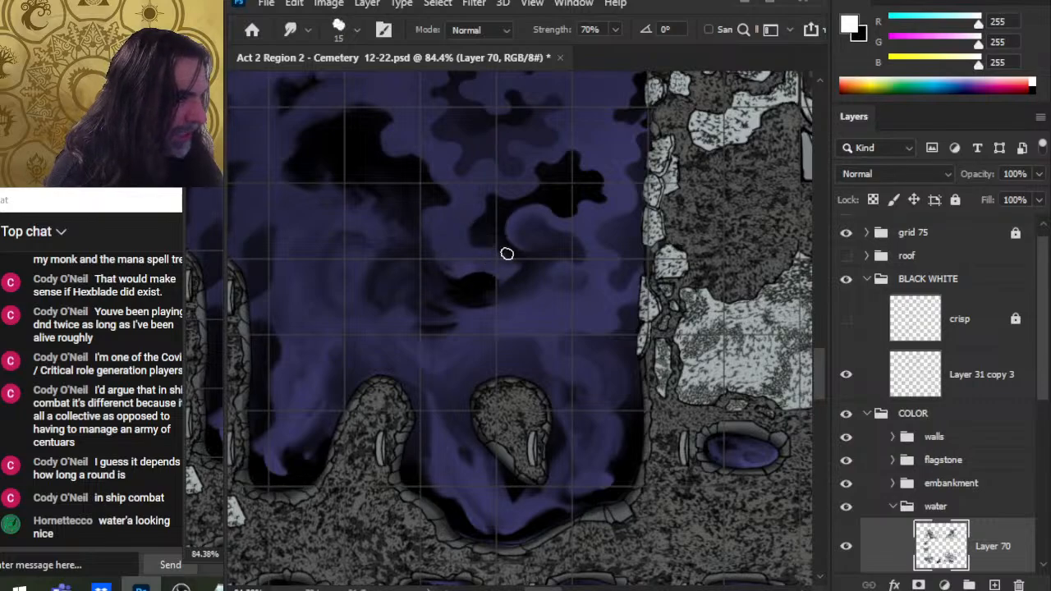
pyautogui.moveTo(507, 254); pyautogui.dragTo(509, 265)
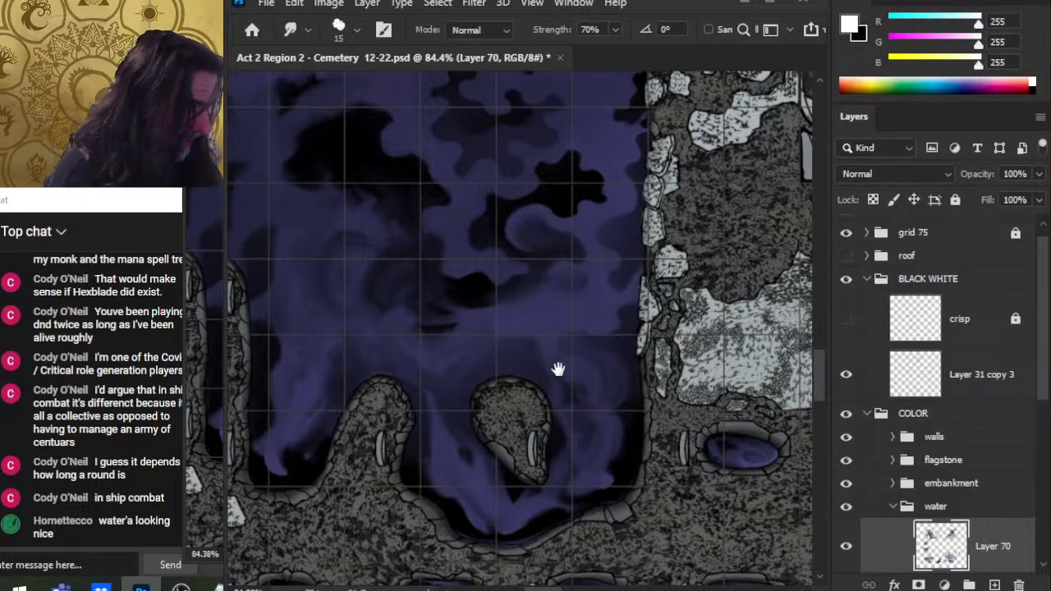
pyautogui.scroll(-1, 556, 362)
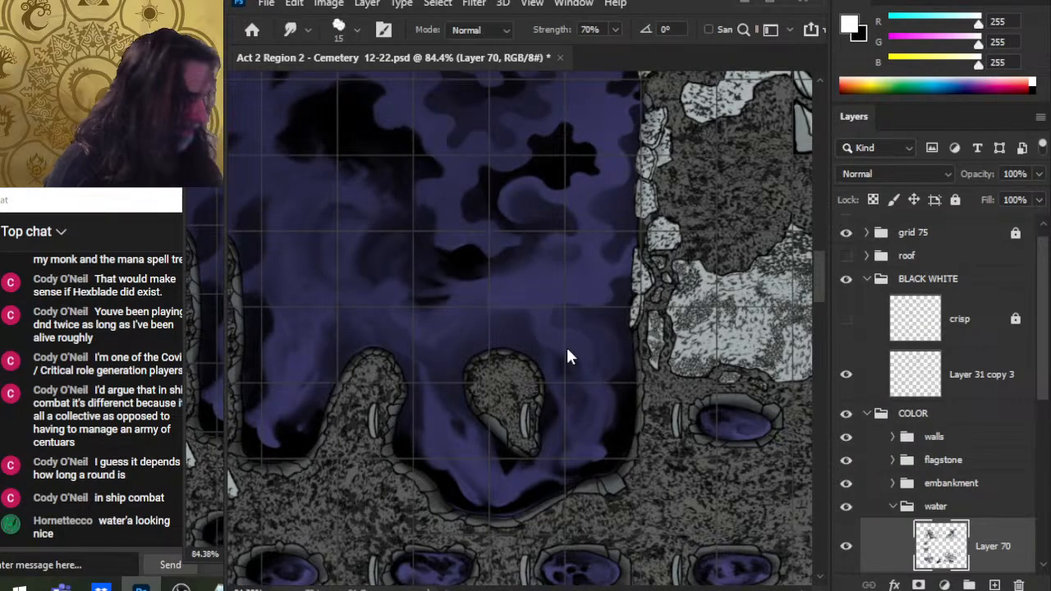
# Step: Save the document and zoom back in on the smaller pool for further work
pyautogui.hotkey('ctrl', 's')
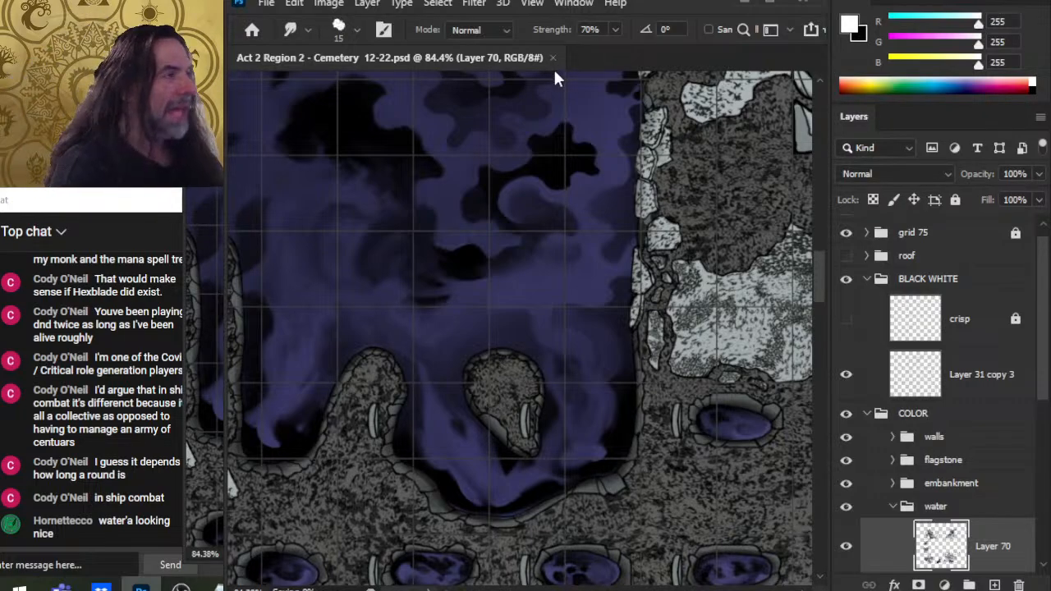
pyautogui.click(553, 58)
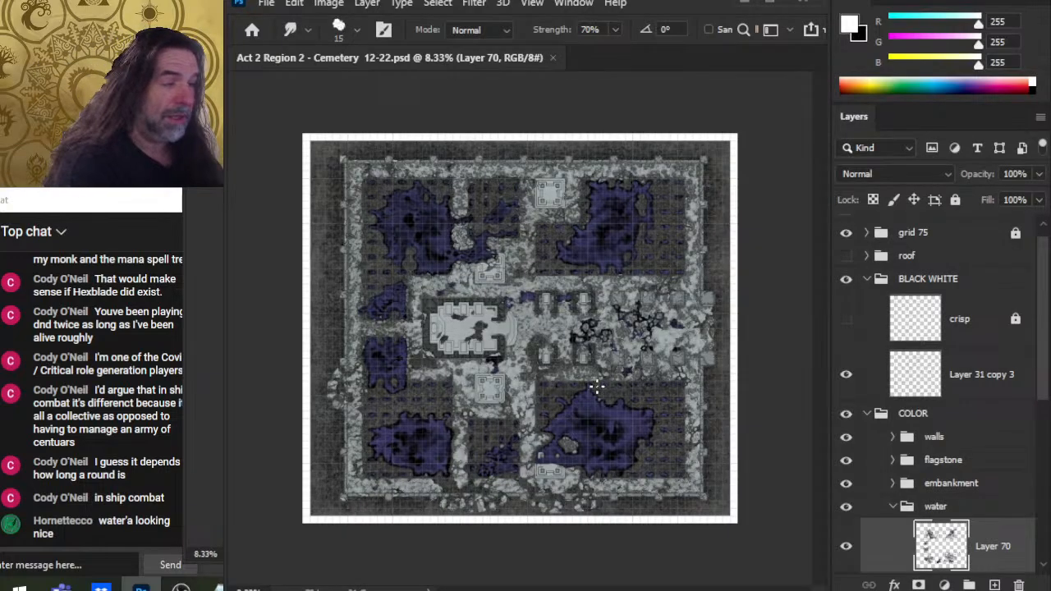
pyautogui.press('z')
pyautogui.moveTo(417, 384)
pyautogui.mouseDown()
pyautogui.moveTo(518, 383)
pyautogui.moveTo(590, 351)
pyautogui.mouseUp()
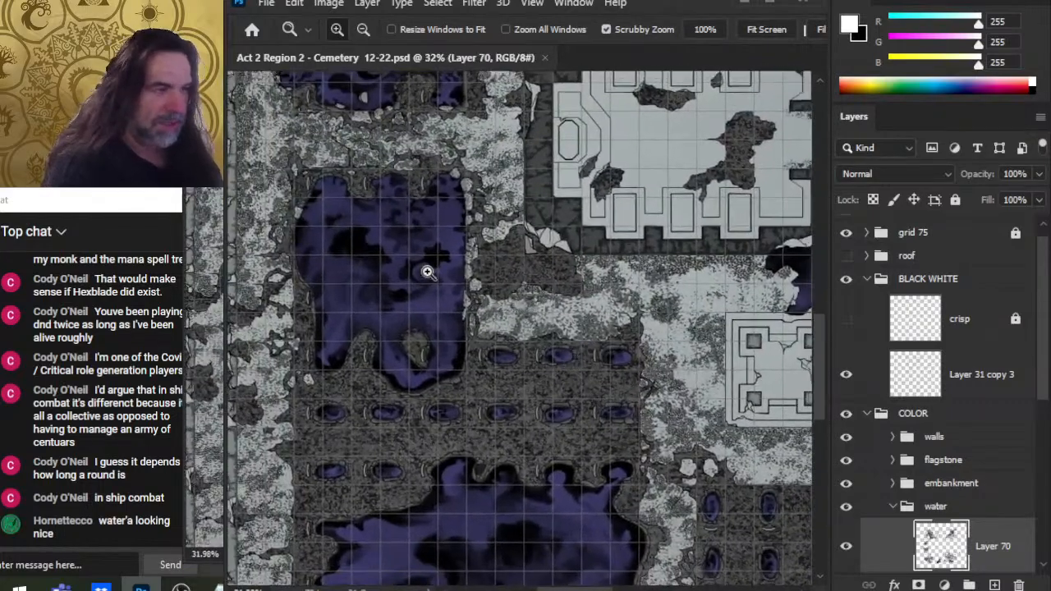
# Step: Smudge the shadows above the rock in the smaller pool with the 15 px Smudge brush
pyautogui.moveTo(429, 277); pyautogui.dragTo(469, 296)
pyautogui.hotkey('ctrl', 'space')
pyautogui.moveTo(432, 353); pyautogui.dragTo(453, 377)
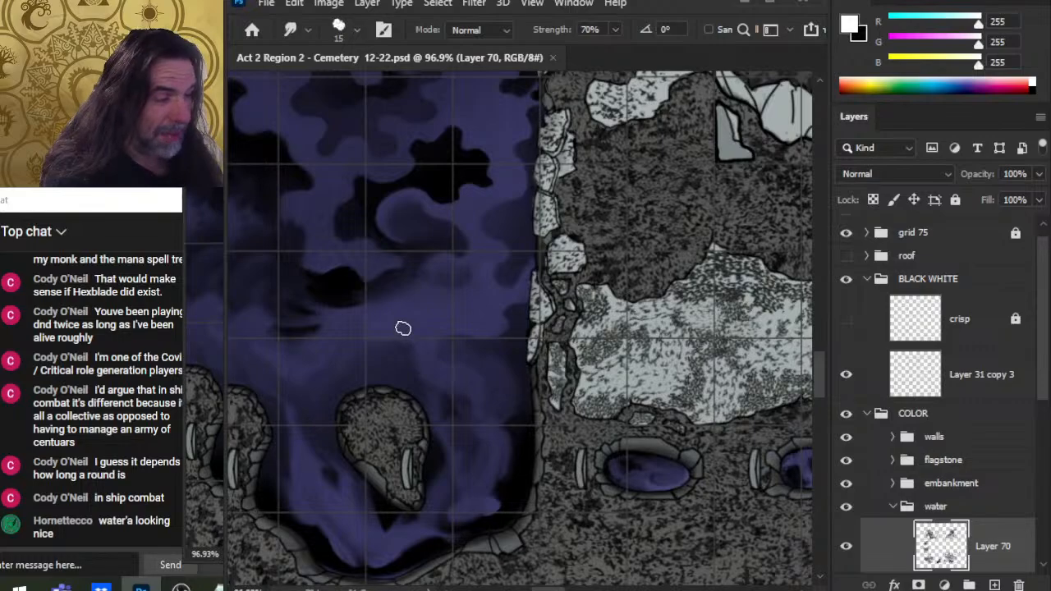
pyautogui.moveTo(404, 329); pyautogui.dragTo(417, 342)
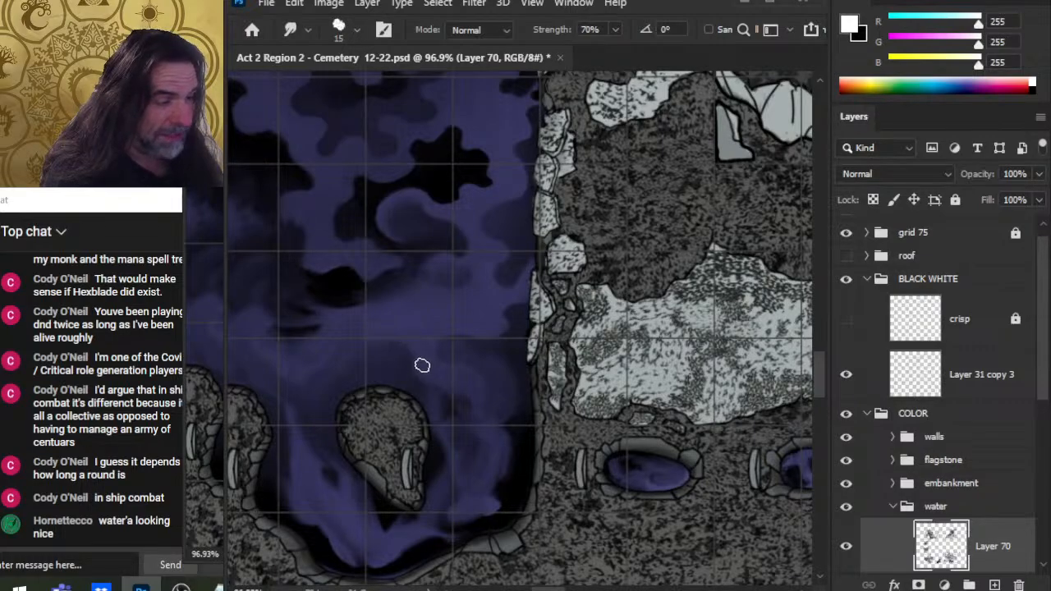
pyautogui.moveTo(490, 404); pyautogui.dragTo(511, 367)
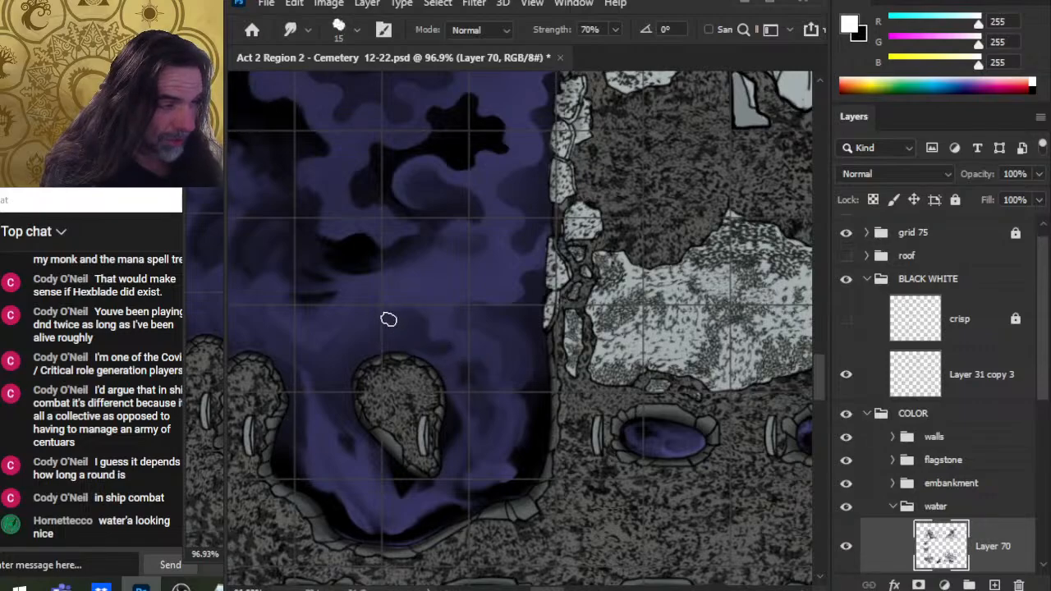
# Step: Zoom out to review the water pools across the map, then zoom back in on the smaller pool
pyautogui.press('z')
pyautogui.moveTo(538, 306); pyautogui.dragTo(428, 308)
pyautogui.moveTo(606, 338); pyautogui.dragTo(403, 231)
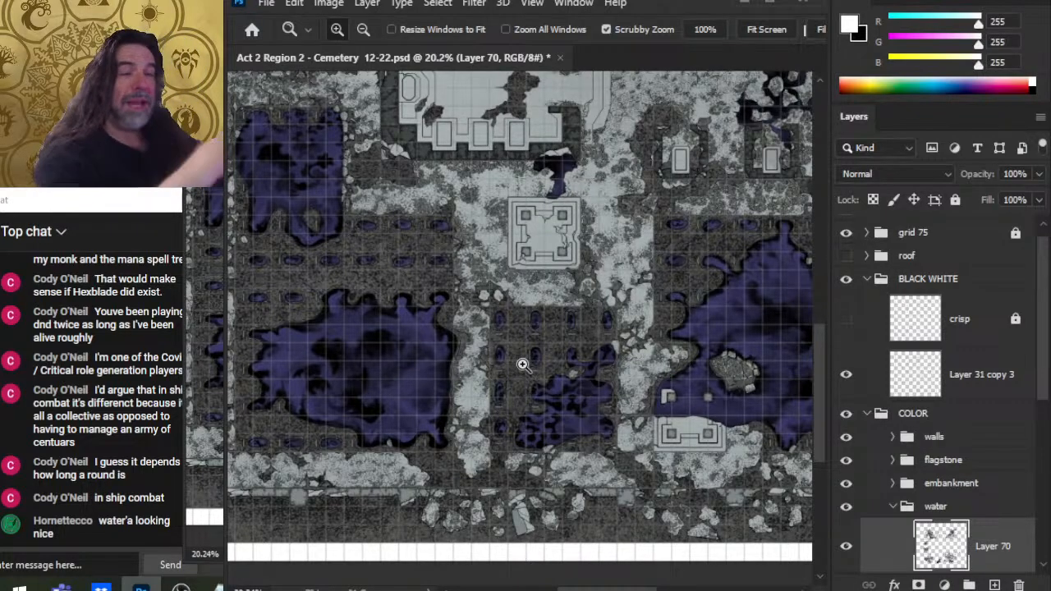
pyautogui.moveTo(563, 241); pyautogui.dragTo(561, 345)
pyautogui.moveTo(706, 383); pyautogui.dragTo(621, 310)
pyautogui.moveTo(380, 312); pyautogui.dragTo(537, 340)
pyautogui.moveTo(546, 456); pyautogui.dragTo(613, 564)
pyautogui.click(489, 384)
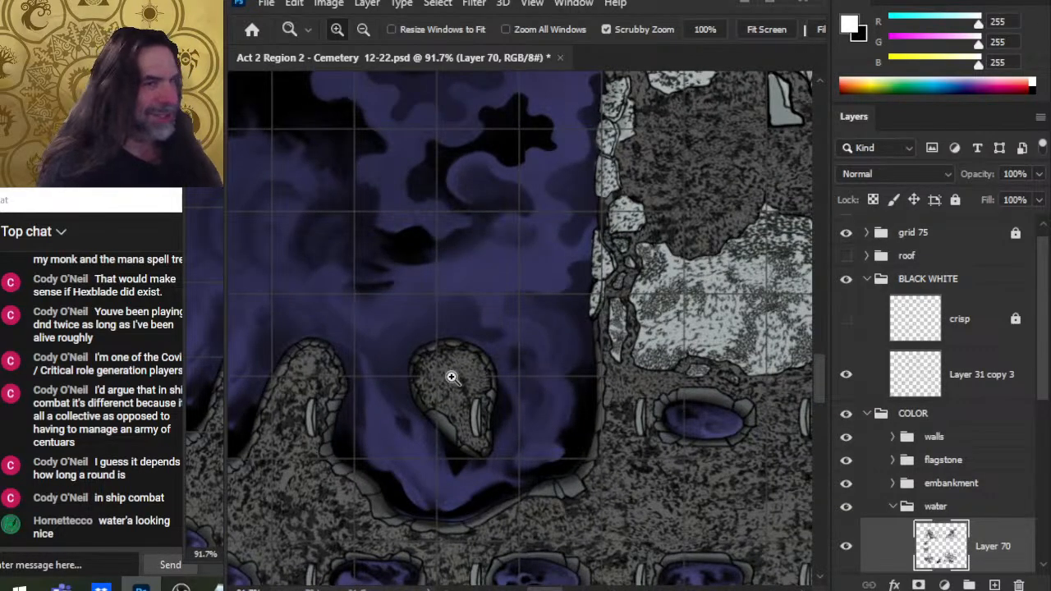
# Step: Reduce the Smudge brush to 9 px and smudge the dark shadow blobs in the upper part of the pool
pyautogui.press('r')
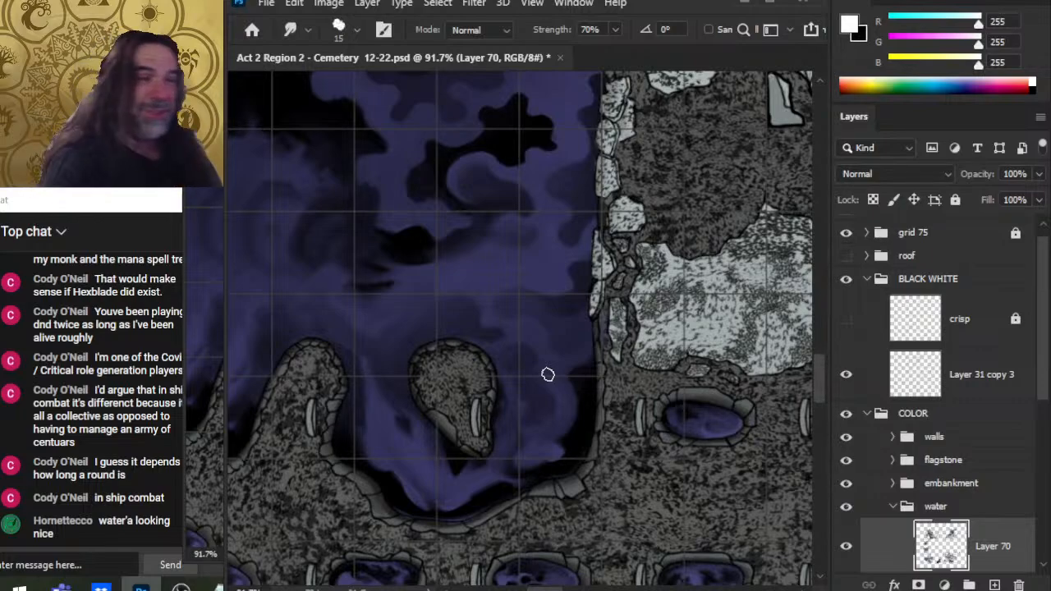
pyautogui.moveTo(504, 301); pyautogui.dragTo(535, 281)
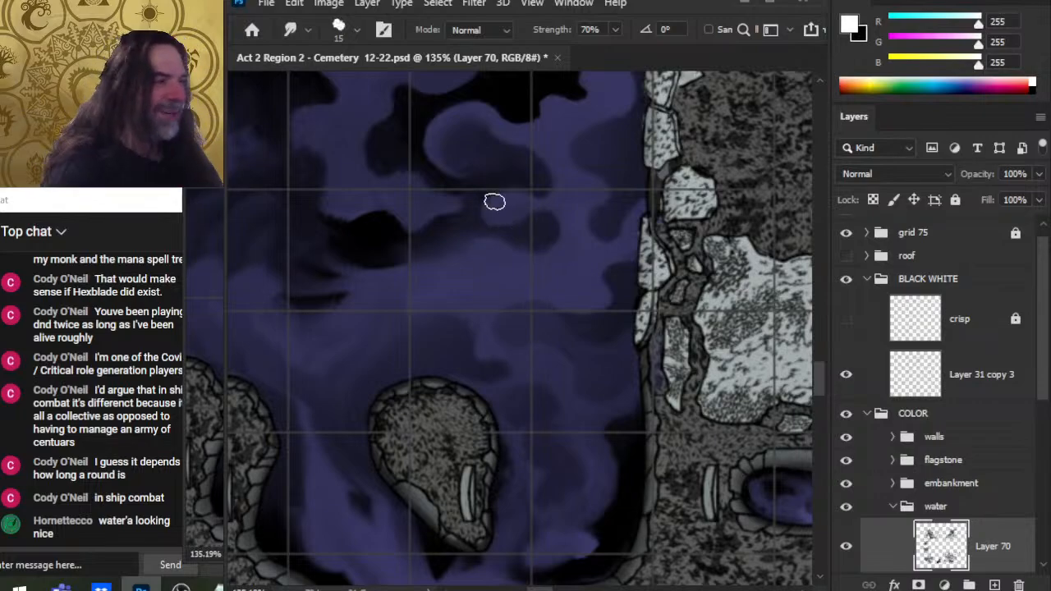
pyautogui.press('[')
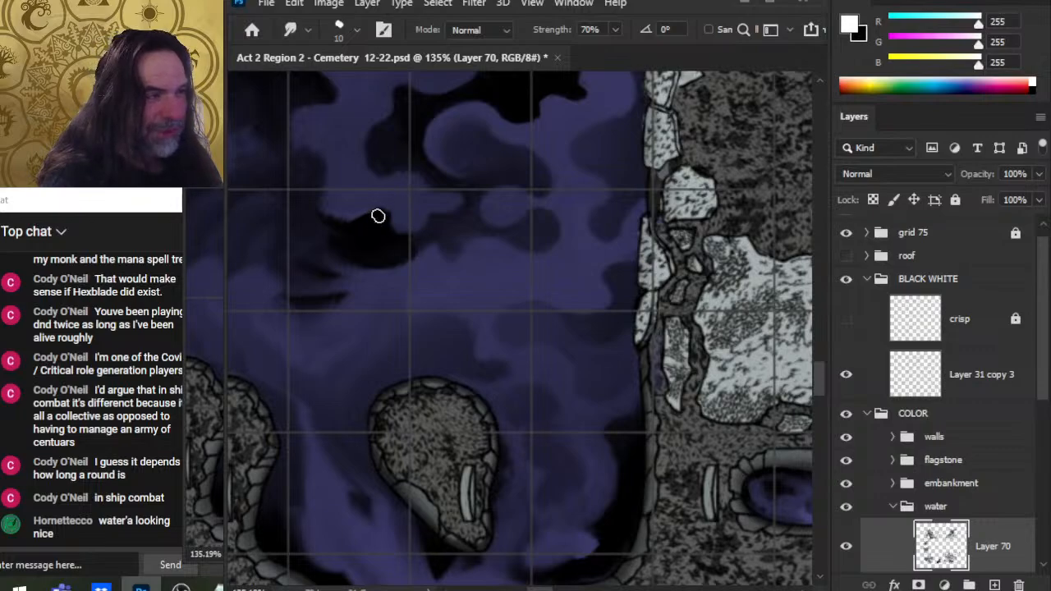
pyautogui.press('[')
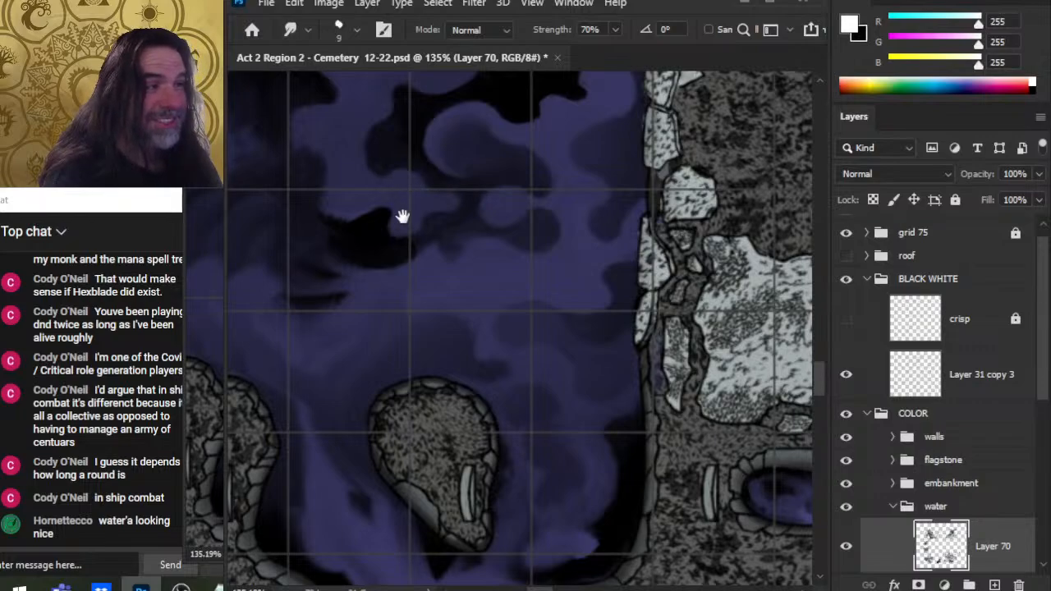
pyautogui.moveTo(403, 216); pyautogui.dragTo(427, 382)
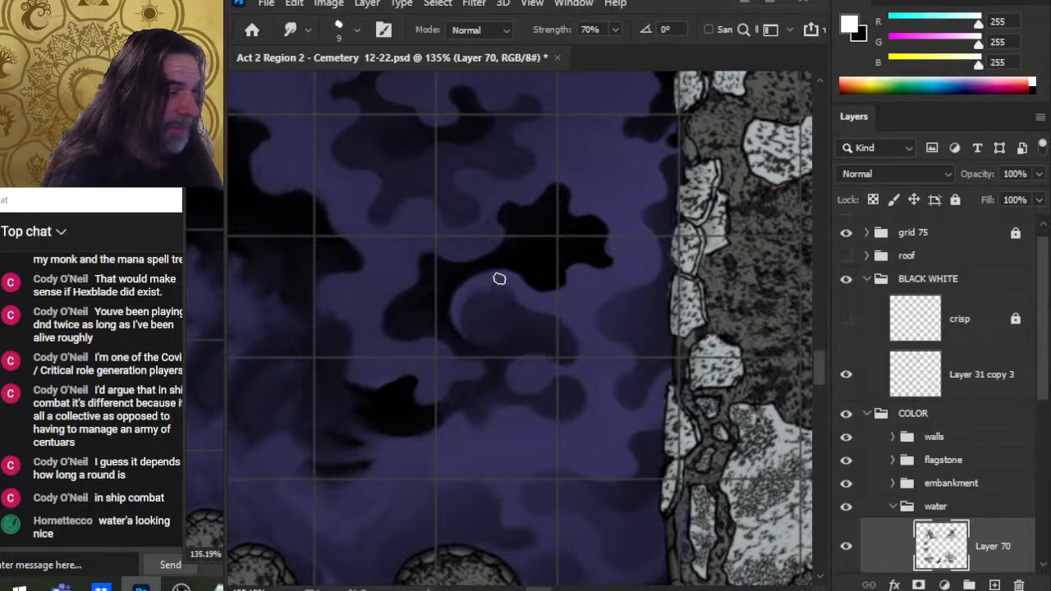
pyautogui.moveTo(500, 279)
pyautogui.mouseDown()
pyautogui.moveTo(474, 288)
pyautogui.moveTo(470, 319)
pyautogui.mouseUp()
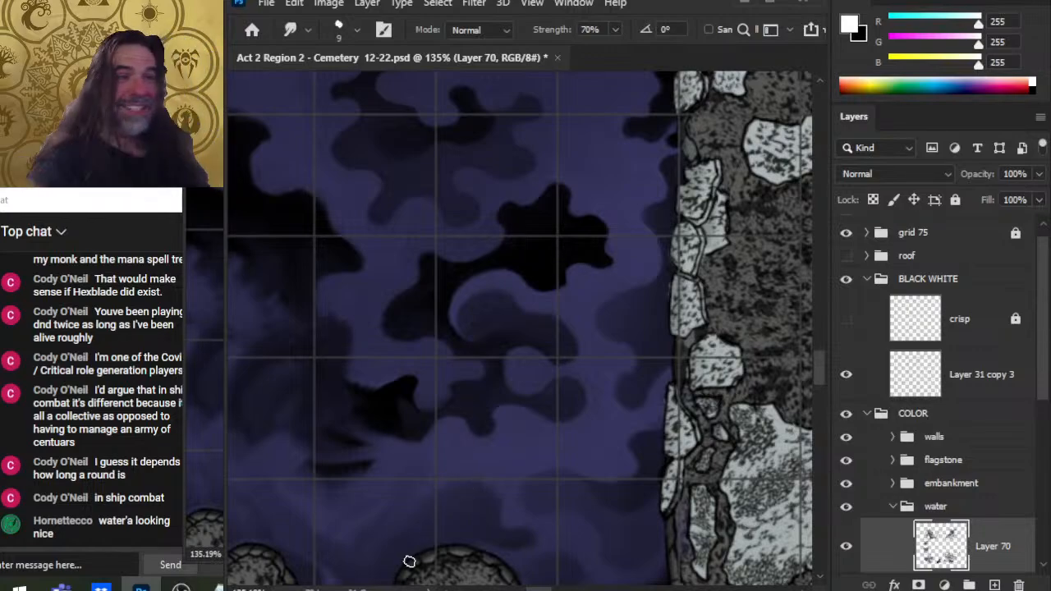
pyautogui.moveTo(629, 329); pyautogui.dragTo(597, 235)
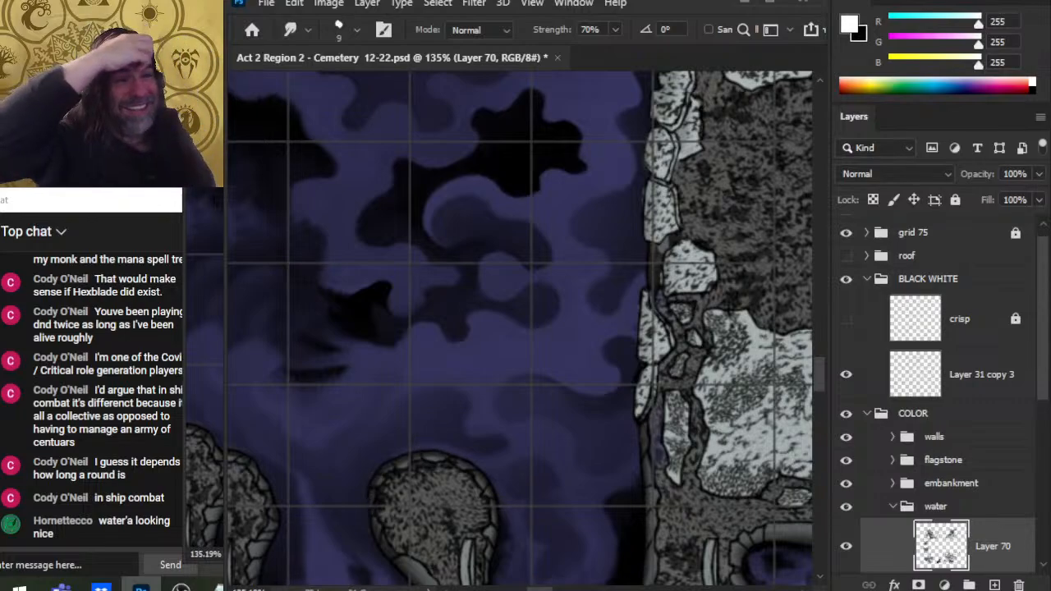
pyautogui.moveTo(538, 441); pyautogui.dragTo(566, 321)
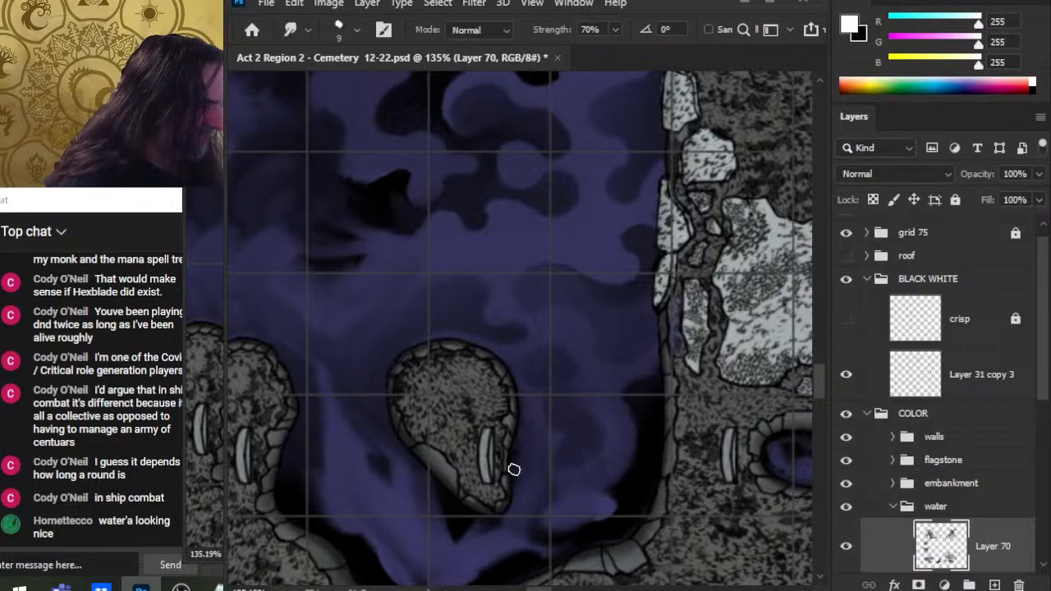
# Step: Erase over the rock in the pool with a 125 px Eraser and shrink the eraser to 100 px
pyautogui.press('e')
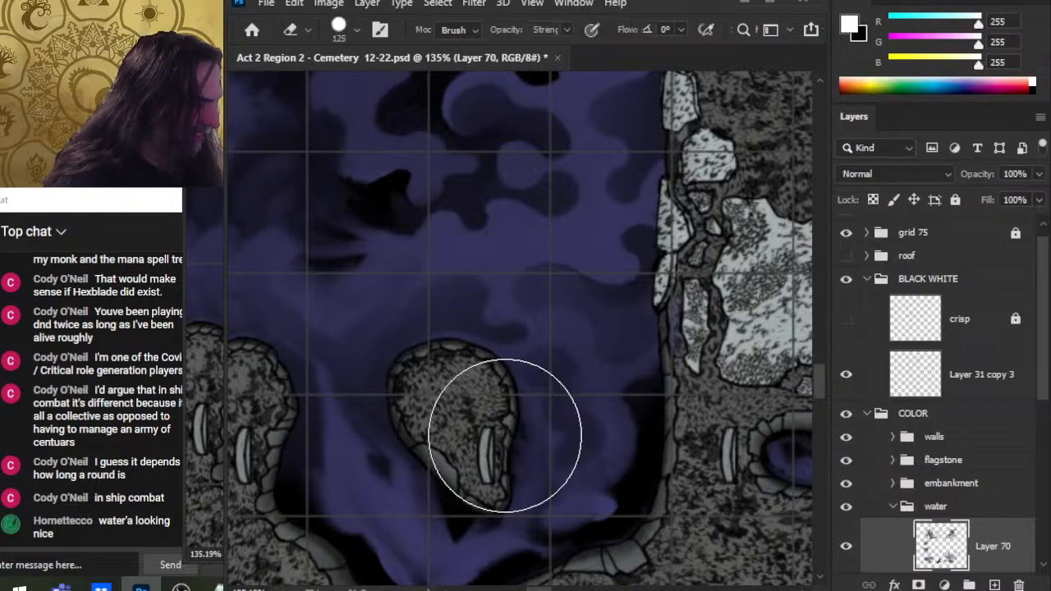
pyautogui.click(485, 427)
pyautogui.press('[')
pyautogui.press('[')
pyautogui.press('[')
pyautogui.press('[')
pyautogui.press('[')
pyautogui.press('[')
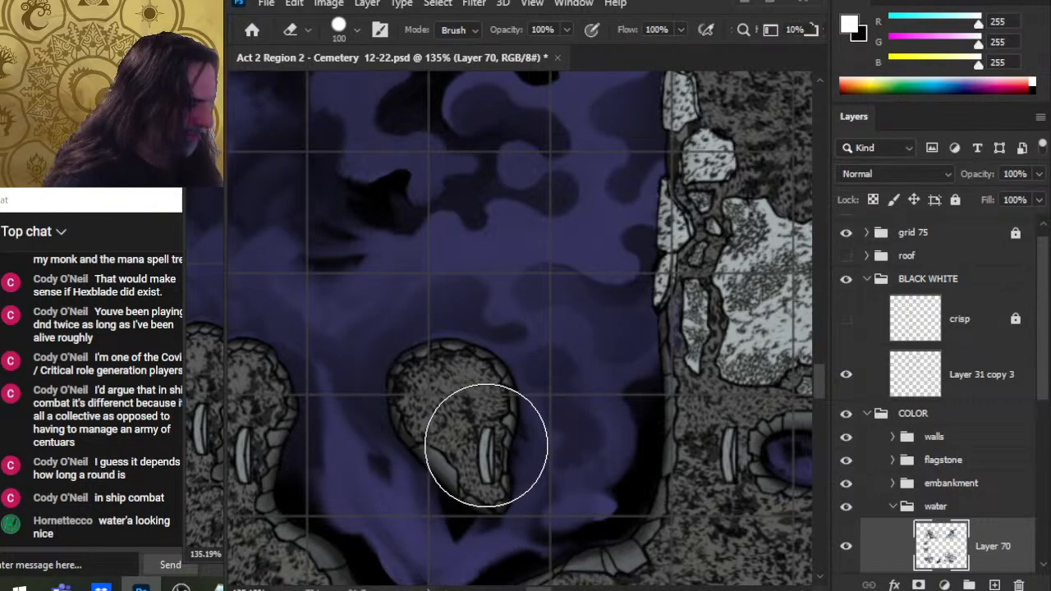
# Step: Set the Smudge brush to 10 px and smudge the shadows along the pool's lower right edge
pyautogui.press('r')
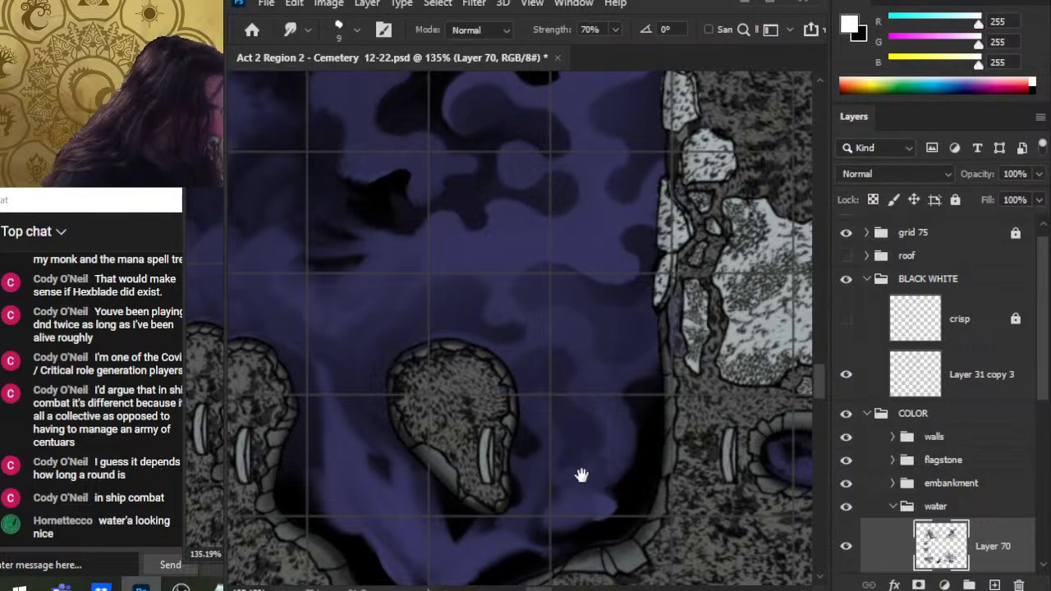
pyautogui.scroll(-1, 580, 476)
pyautogui.press(']')
pyautogui.press(']')
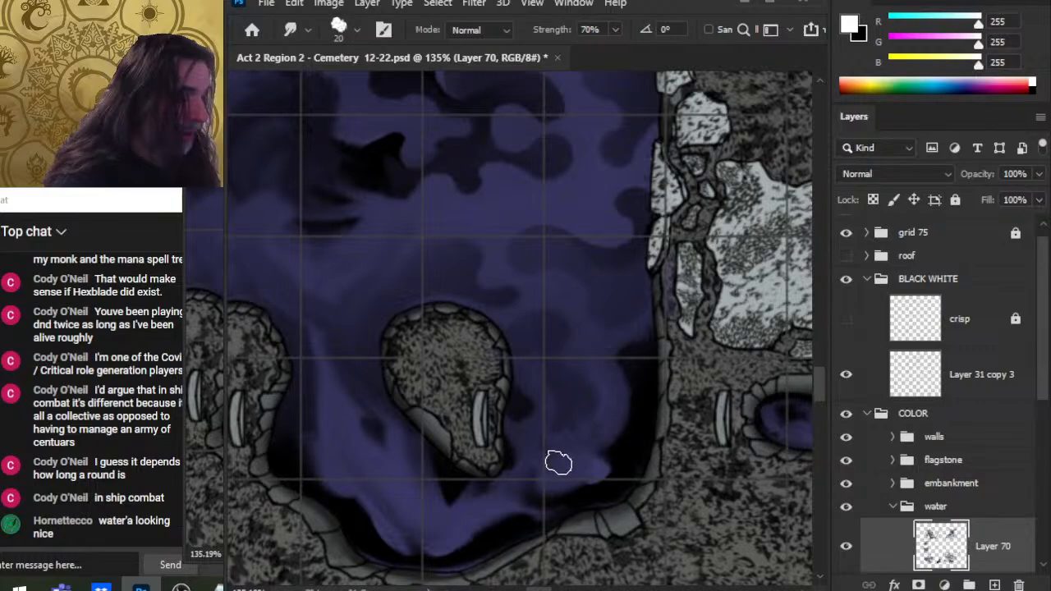
pyautogui.press('[')
pyautogui.press('[')
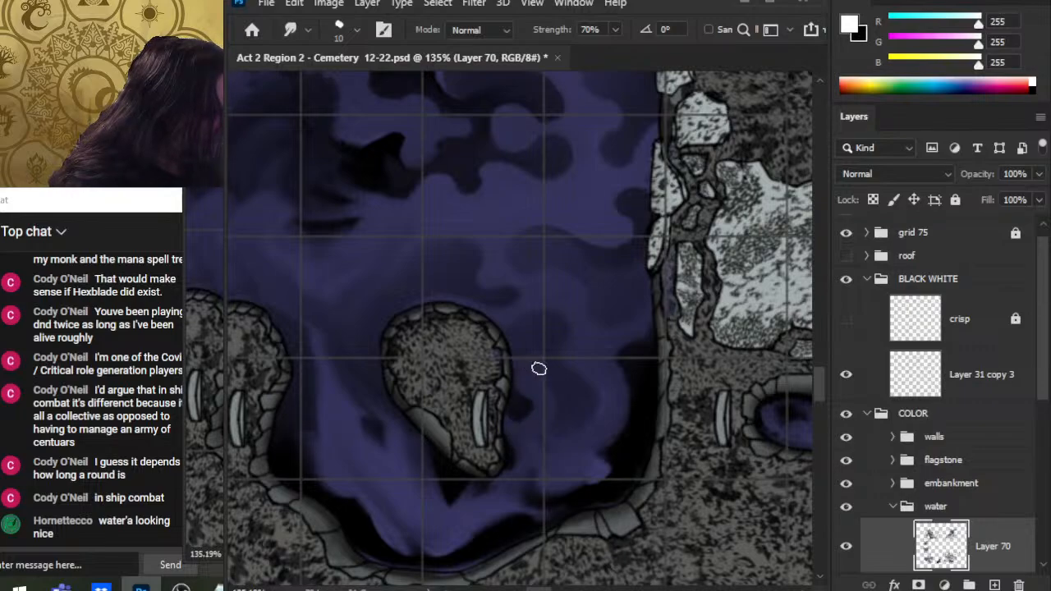
pyautogui.moveTo(544, 477); pyautogui.dragTo(573, 410)
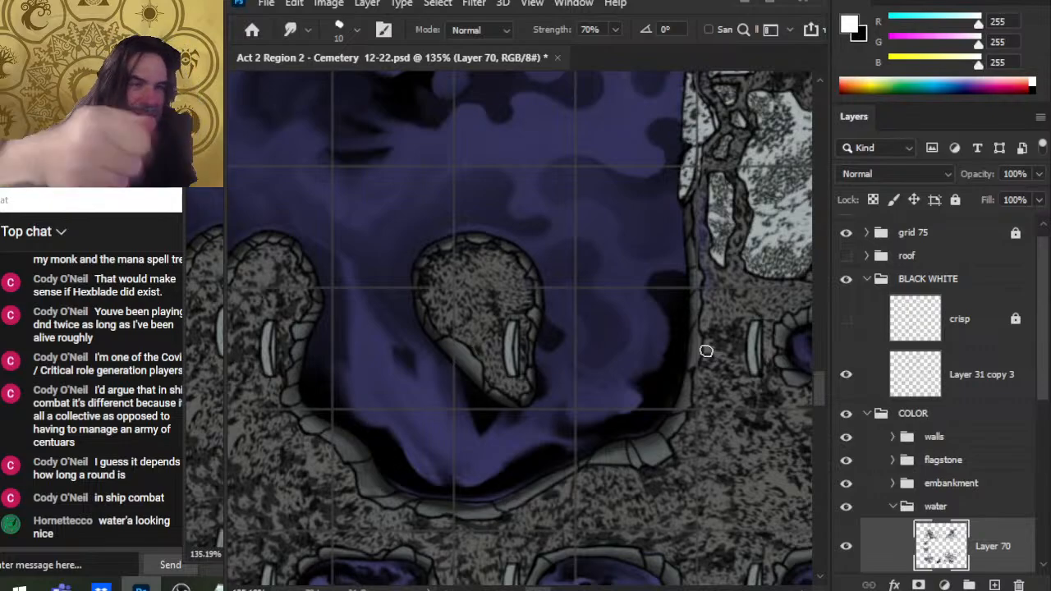
pyautogui.moveTo(558, 270); pyautogui.dragTo(546, 343)
pyautogui.moveTo(680, 426); pyautogui.dragTo(612, 325)
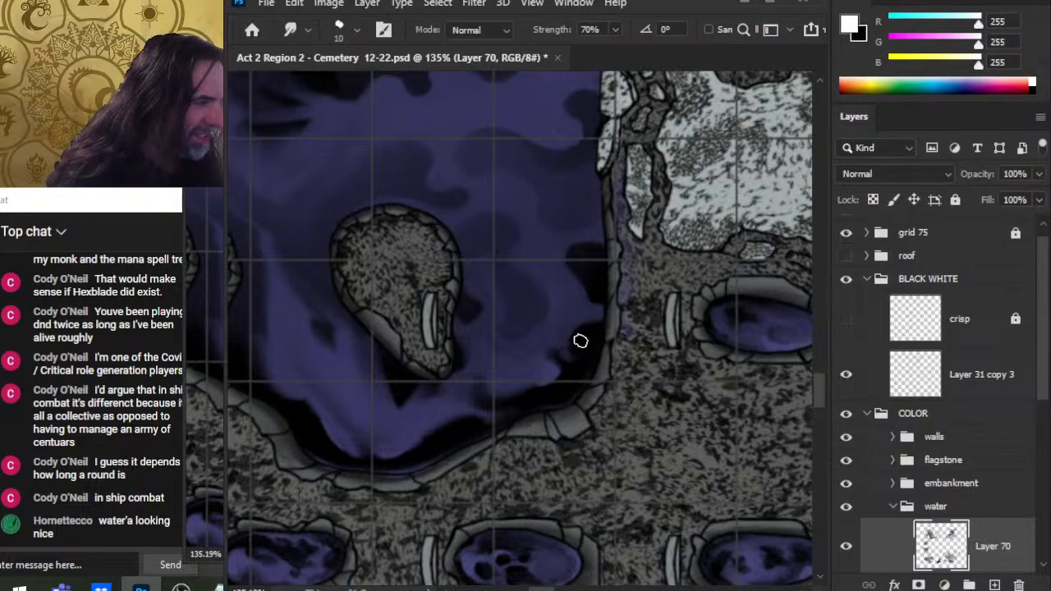
pyautogui.moveTo(561, 347); pyautogui.dragTo(585, 367)
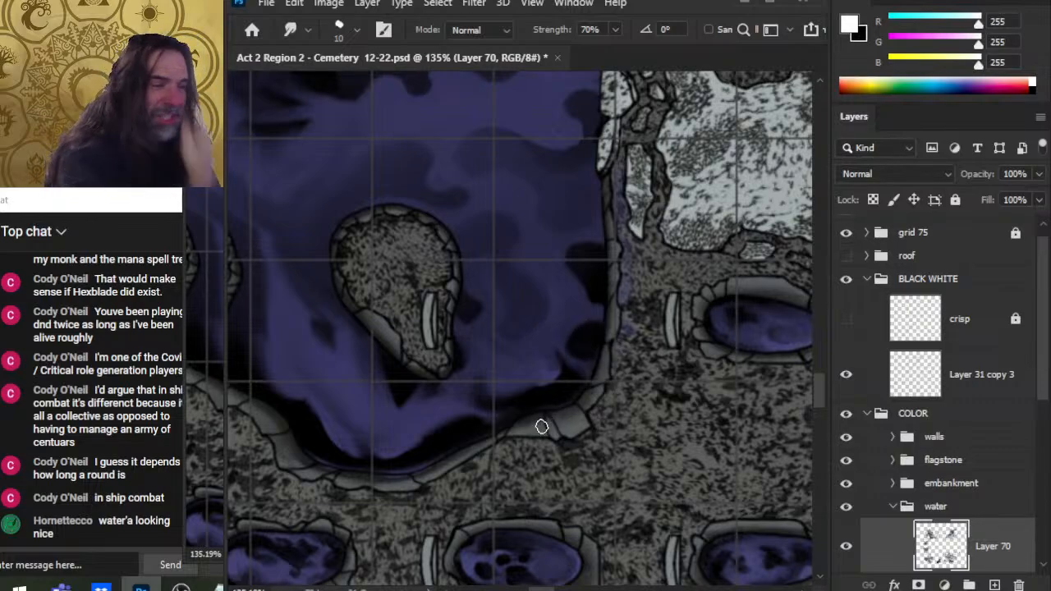
# Step: Smudge the remaining shadow edges around the rock and the lower bank with the 10 px brush
pyautogui.press('e')
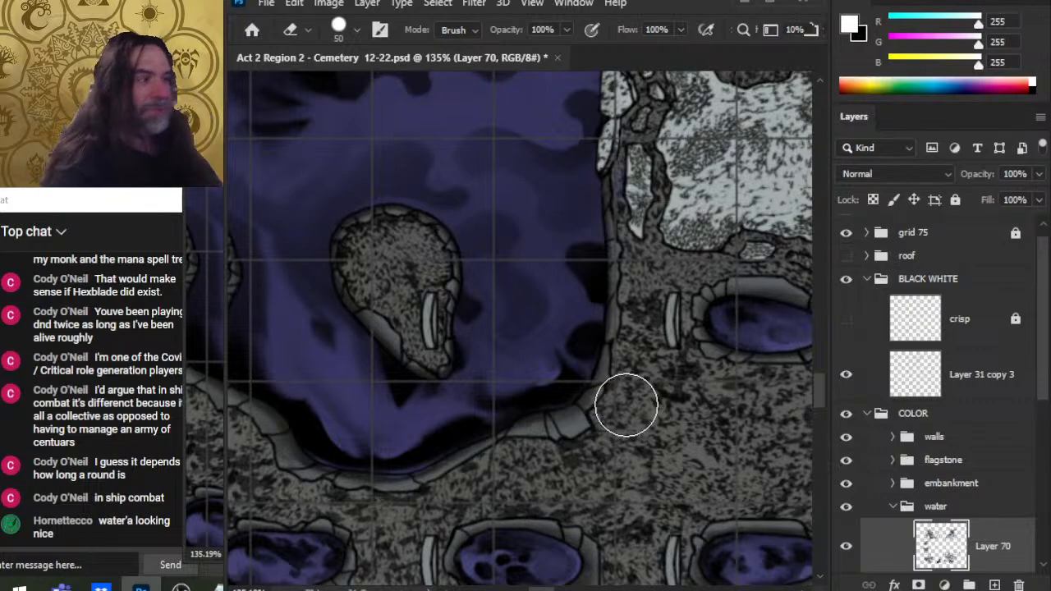
pyautogui.press('r')
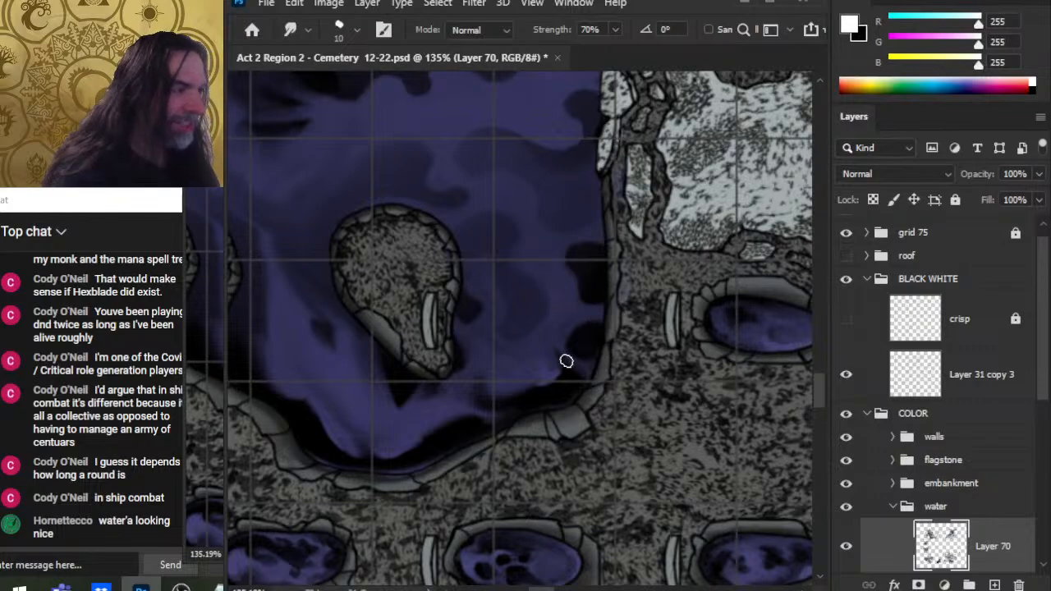
pyautogui.moveTo(603, 418); pyautogui.dragTo(642, 390)
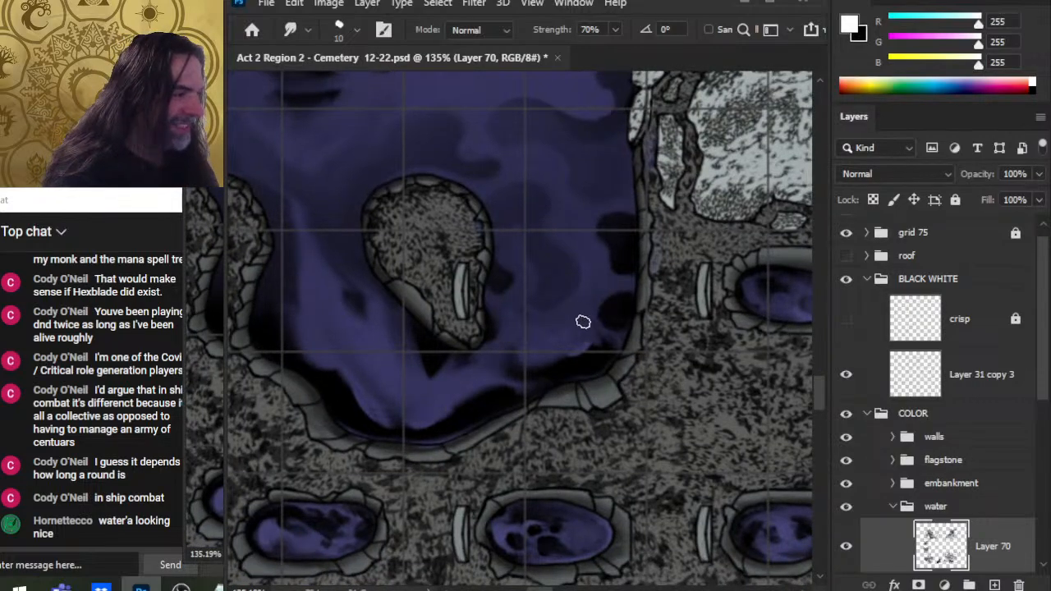
pyautogui.moveTo(582, 321)
pyautogui.mouseDown()
pyautogui.moveTo(556, 349)
pyautogui.moveTo(633, 396)
pyautogui.moveTo(612, 401)
pyautogui.moveTo(615, 366)
pyautogui.moveTo(599, 367)
pyautogui.moveTo(614, 341)
pyautogui.moveTo(627, 352)
pyautogui.moveTo(611, 314)
pyautogui.mouseUp()
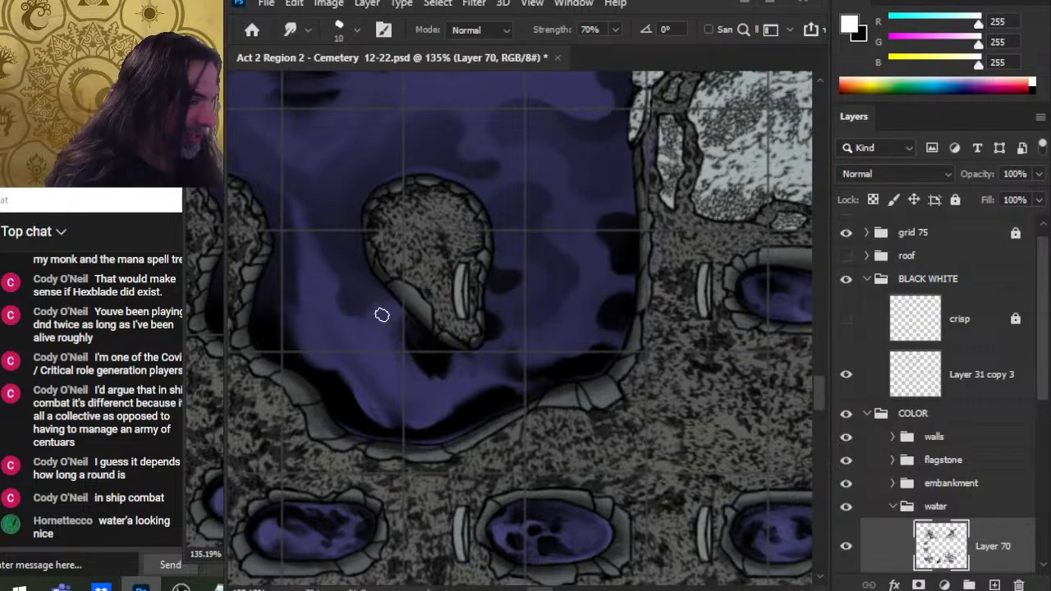
pyautogui.moveTo(408, 322); pyautogui.dragTo(413, 348)
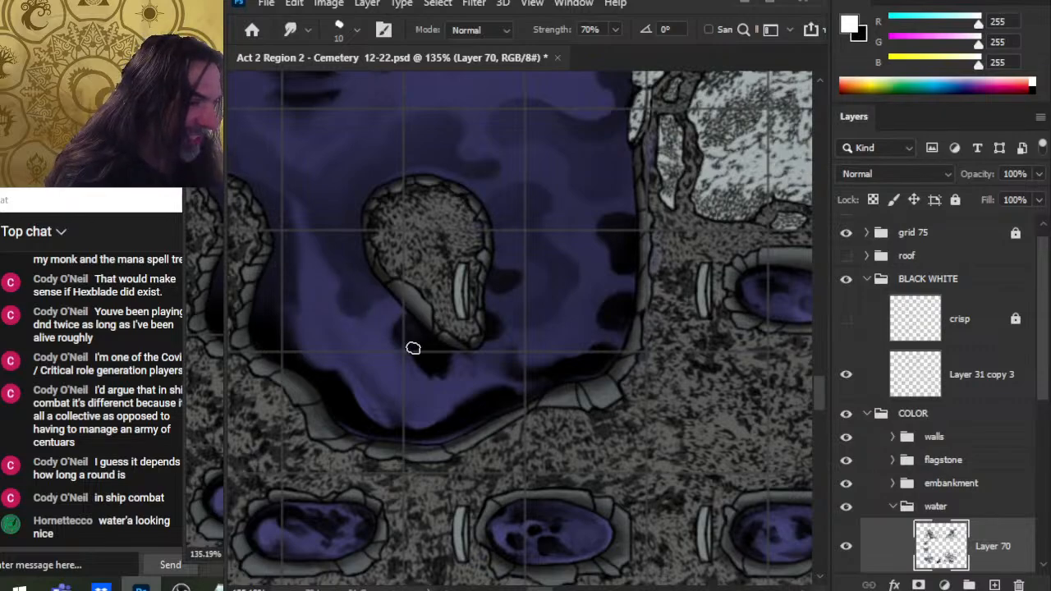
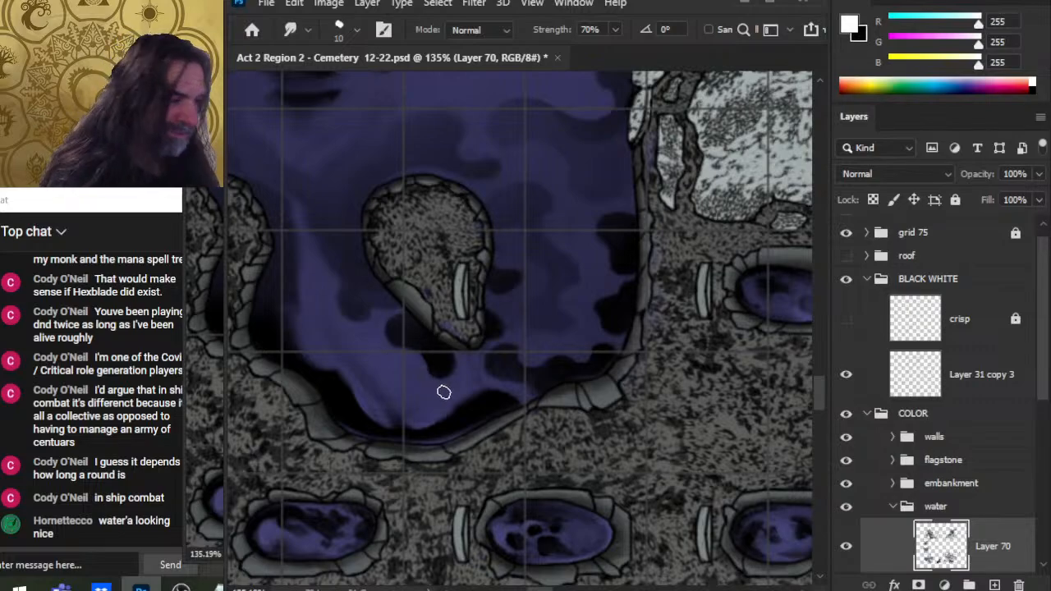
# Step: Smudge the shadows along the pool's lower edge and left bank with the 10 px Smudge brush
pyautogui.moveTo(483, 404); pyautogui.dragTo(452, 406)
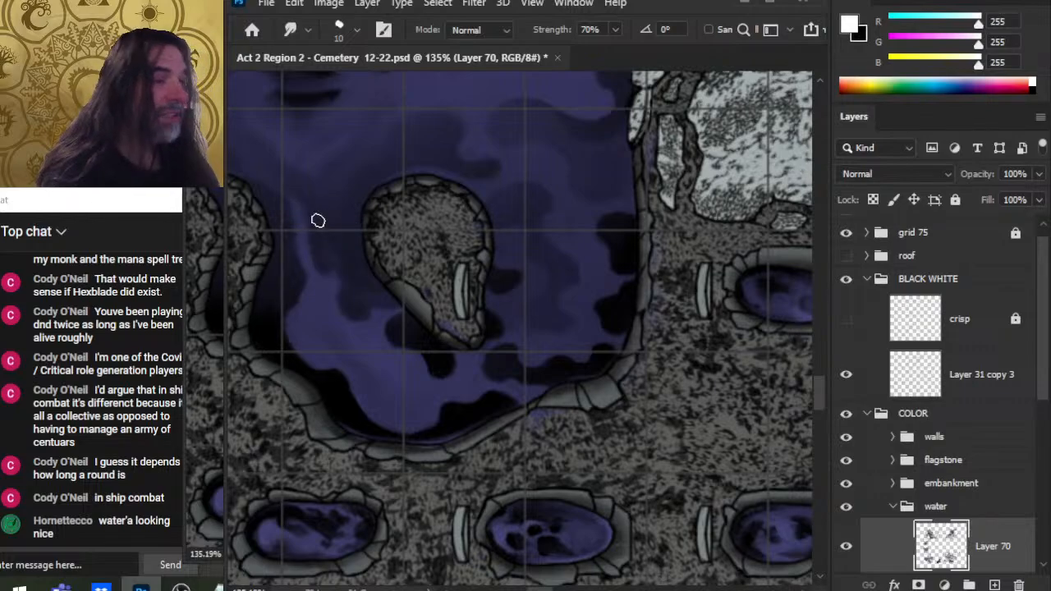
pyautogui.moveTo(304, 232)
pyautogui.mouseDown()
pyautogui.moveTo(392, 352)
pyautogui.moveTo(473, 437)
pyautogui.mouseUp()
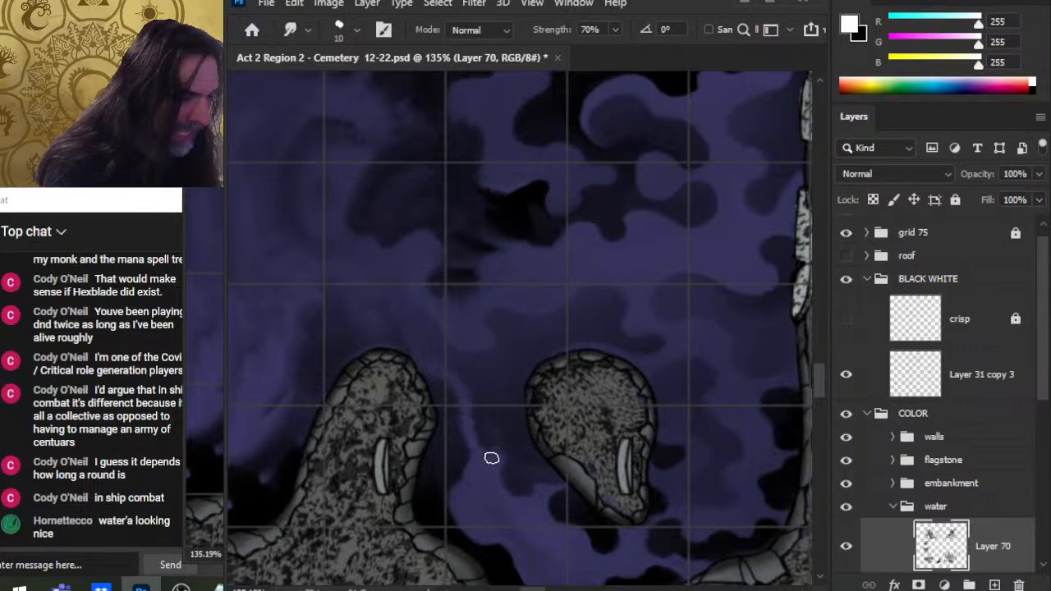
pyautogui.scroll(-3, 491, 490)
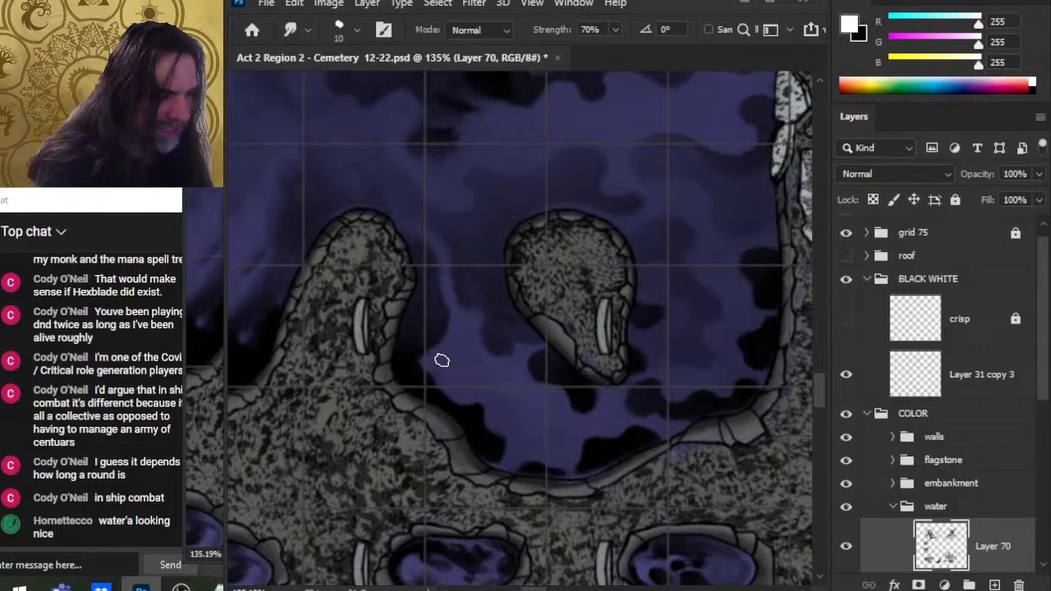
pyautogui.moveTo(434, 361)
pyautogui.mouseDown()
pyautogui.moveTo(424, 394)
pyautogui.moveTo(431, 386)
pyautogui.moveTo(417, 395)
pyautogui.moveTo(399, 373)
pyautogui.mouseUp()
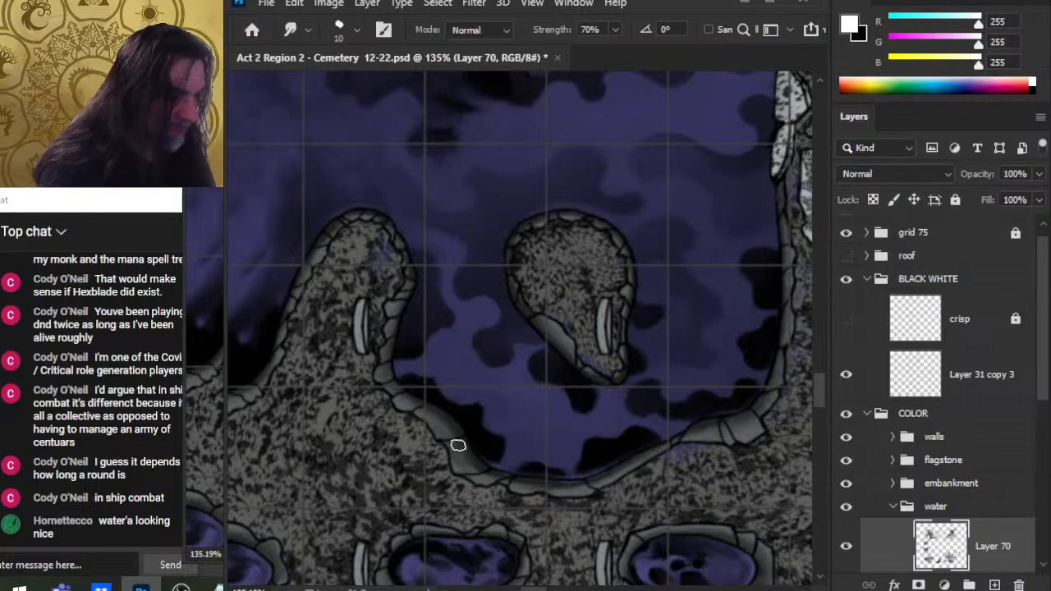
# Step: Reduce the Smudge brush to 7 px and smudge the shadow at the base of the left rock outcrop
pyautogui.press('[')
pyautogui.press('[')
pyautogui.press('[')
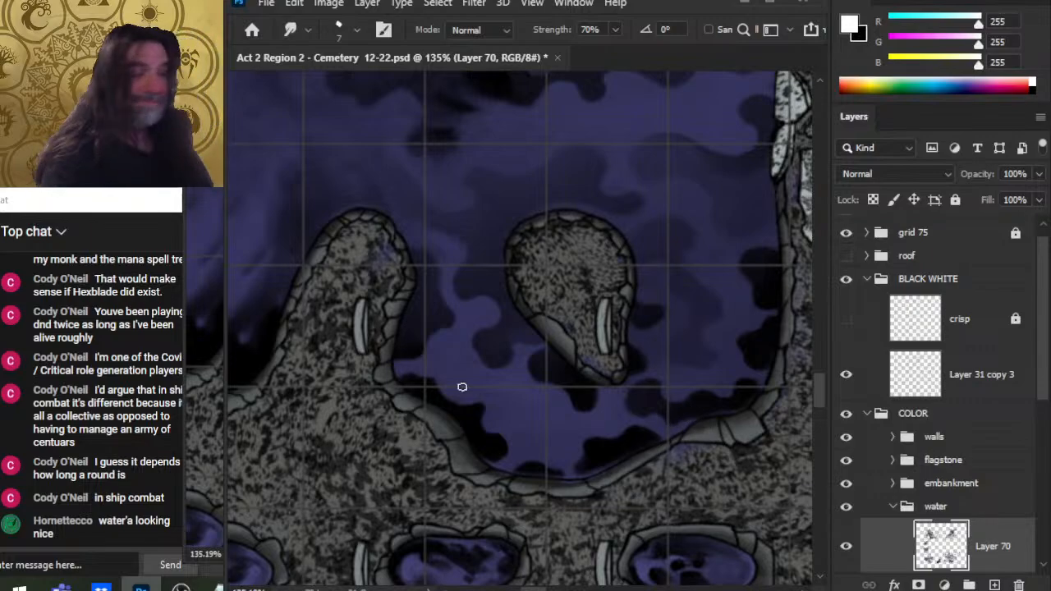
pyautogui.moveTo(460, 379); pyautogui.dragTo(524, 430)
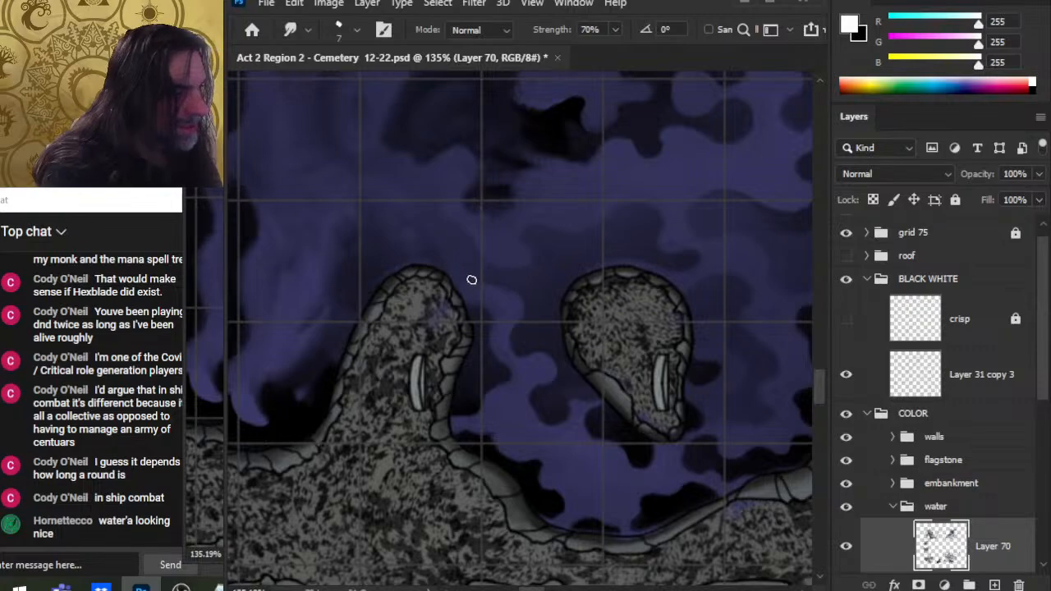
# Step: Enlarge the Smudge brush to 10 px and smudge the shadow above the left rock outcrop
pyautogui.press(']')
pyautogui.press(']')
pyautogui.press(']')
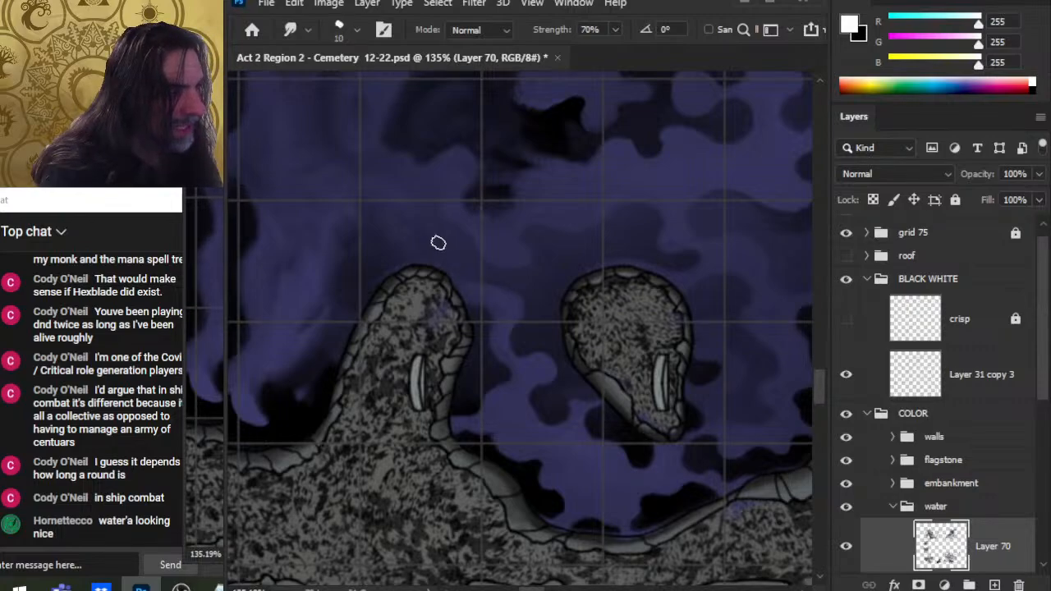
pyautogui.moveTo(409, 275); pyautogui.dragTo(431, 315)
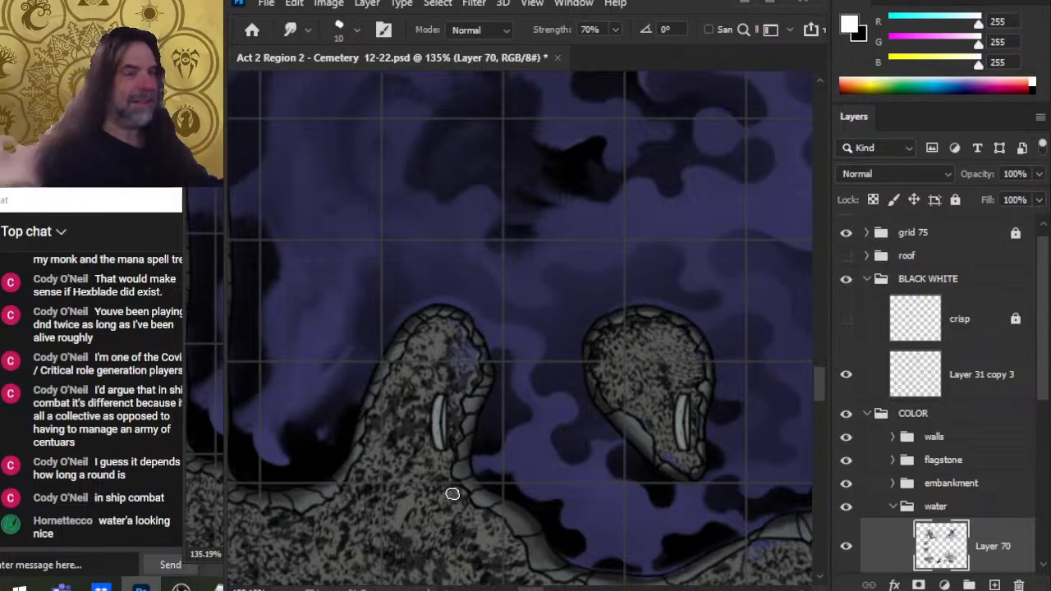
# Step: Set the Smudge brush to 9 px and smudge the dark shadow blobs in the upper middle of the pool
pyautogui.scroll(2, 535, 375)
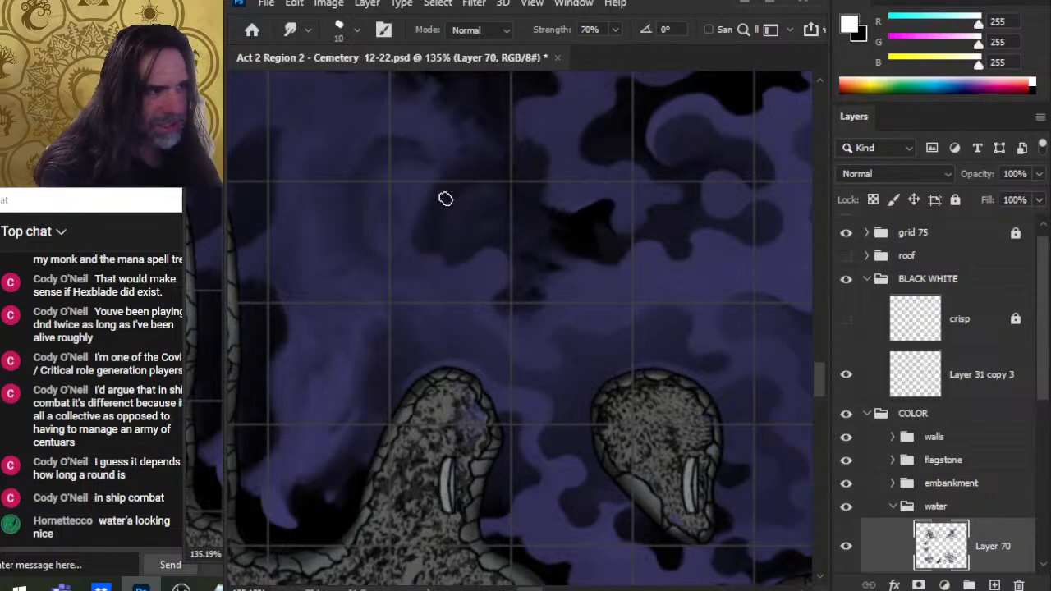
pyautogui.press(']')
pyautogui.press(']')
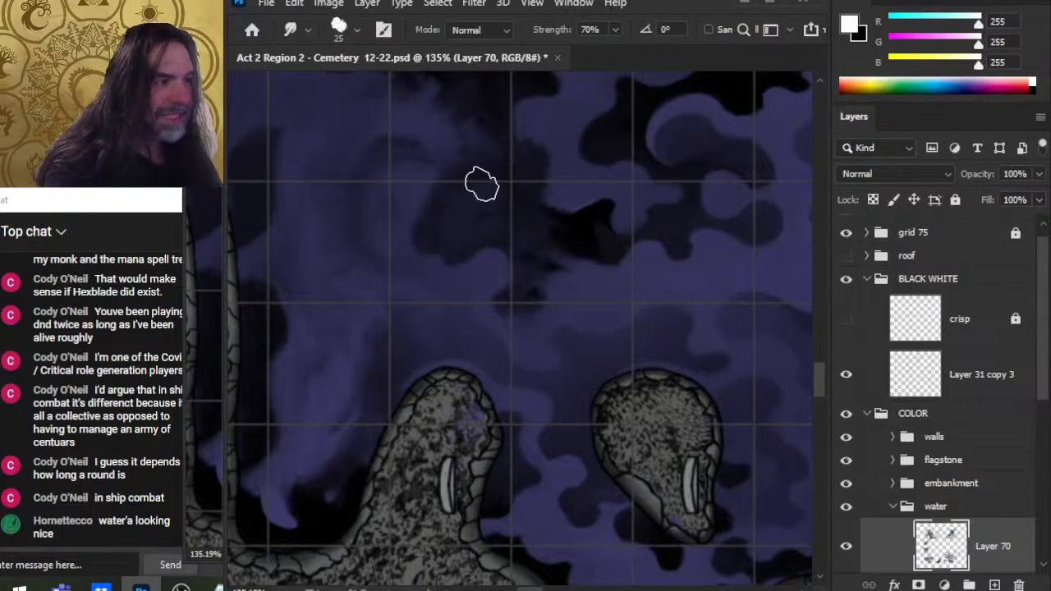
pyautogui.press('[')
pyautogui.press('[')
pyautogui.press('[')
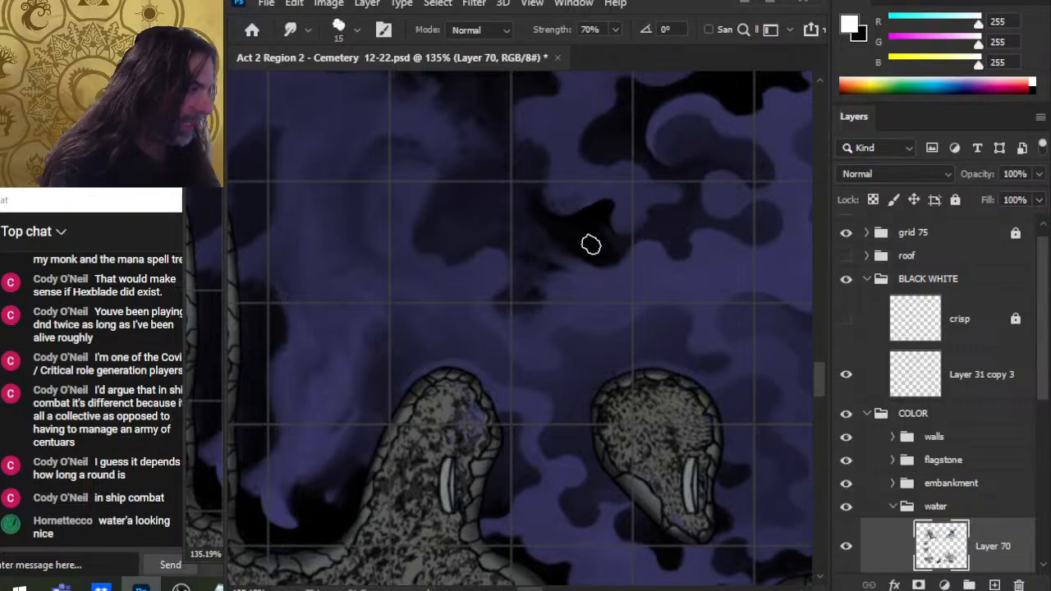
pyautogui.press('[')
pyautogui.press('[')
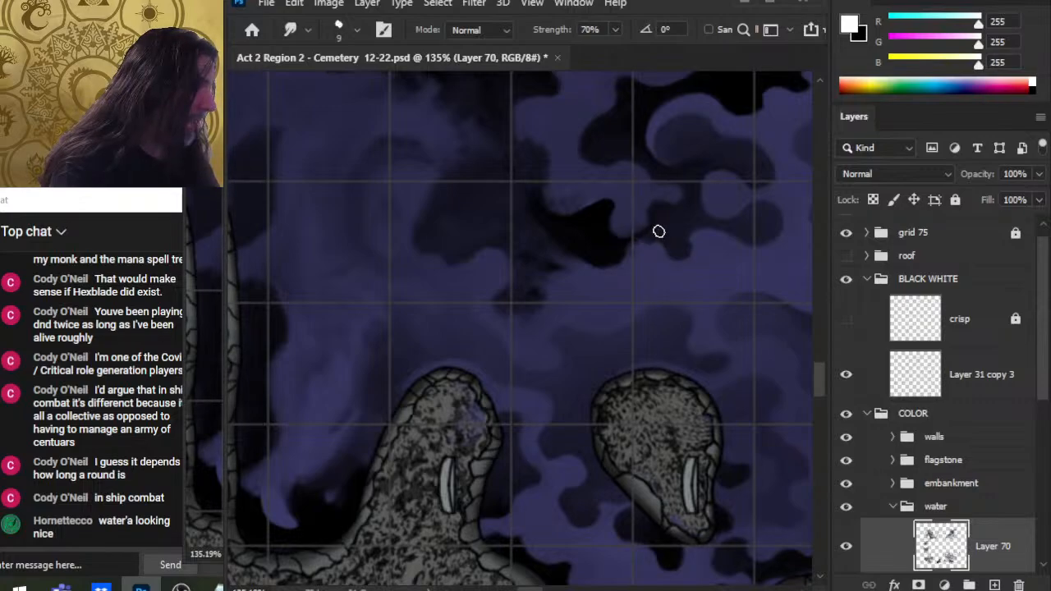
pyautogui.moveTo(618, 258)
pyautogui.mouseDown()
pyautogui.moveTo(629, 241)
pyautogui.moveTo(620, 231)
pyautogui.mouseUp()
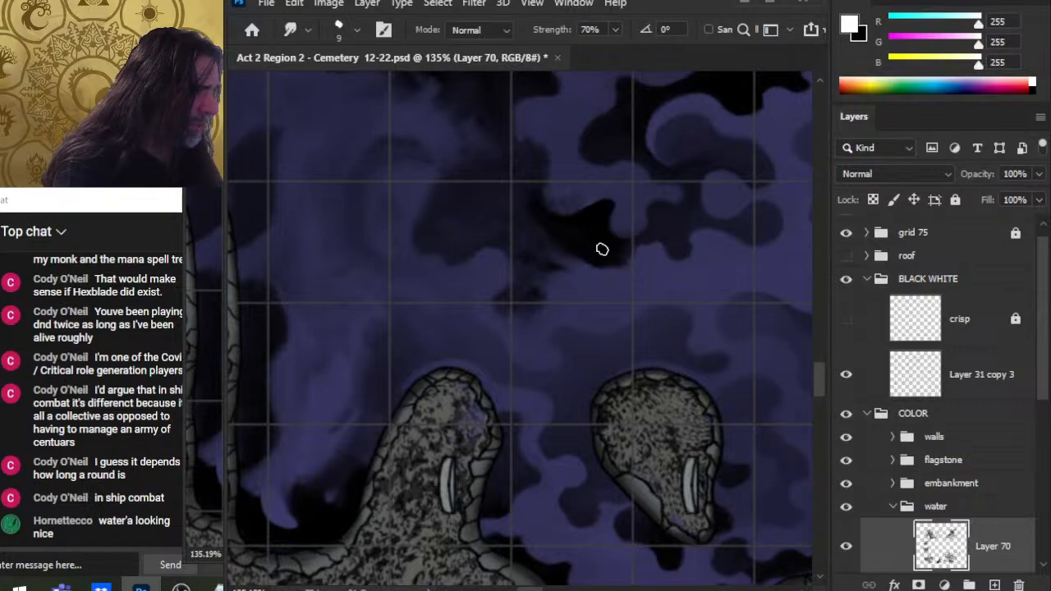
pyautogui.moveTo(603, 249)
pyautogui.mouseDown()
pyautogui.moveTo(614, 271)
pyautogui.moveTo(633, 272)
pyautogui.mouseUp()
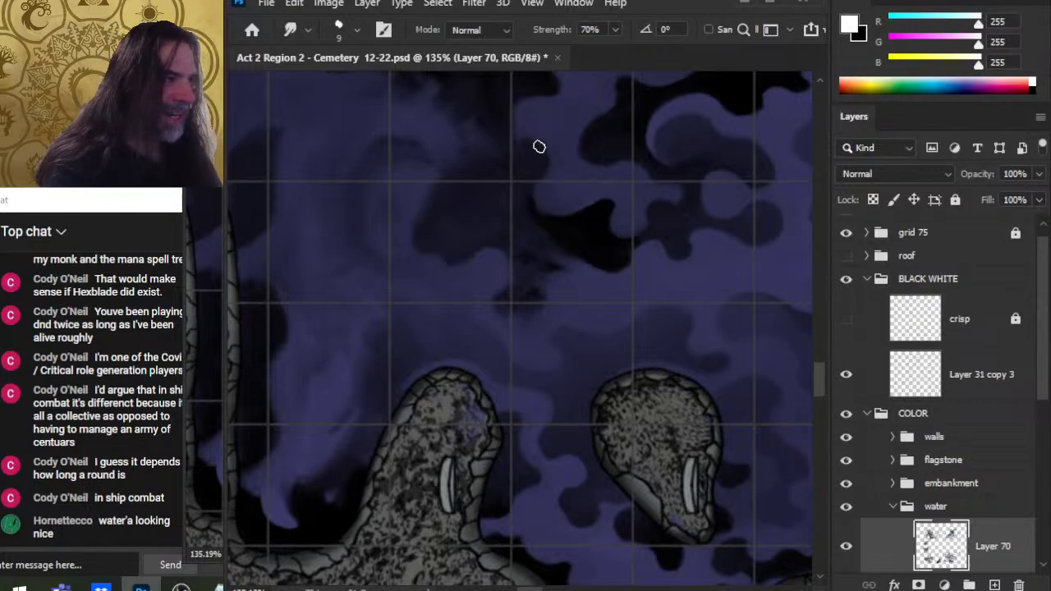
pyautogui.moveTo(503, 198); pyautogui.dragTo(497, 236)
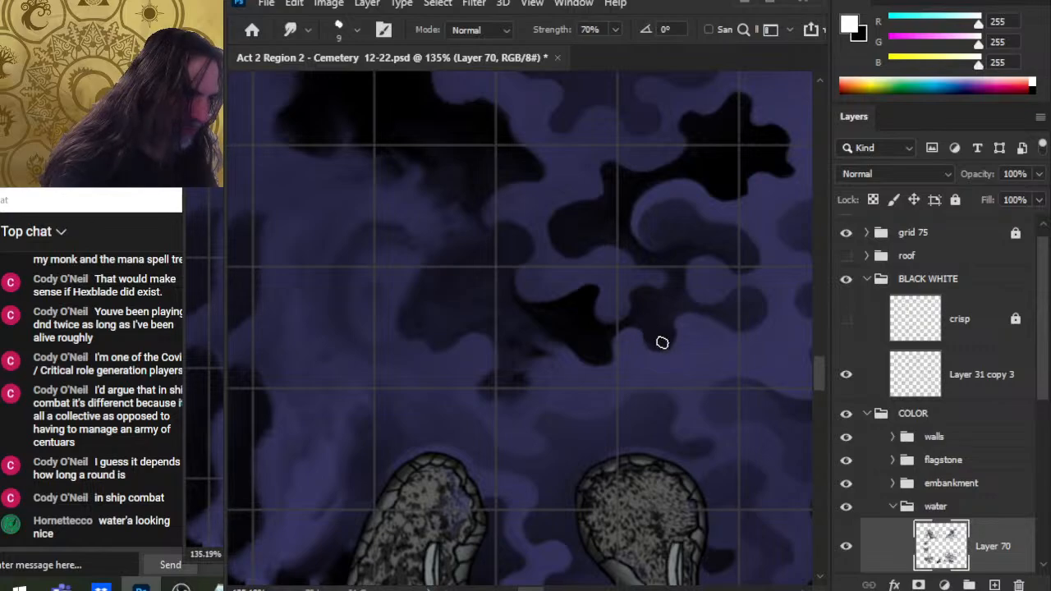
# Step: Smudge the remaining dark shadow edges in the pool's middle with the 9 px brush and save the document
pyautogui.moveTo(690, 343); pyautogui.dragTo(689, 324)
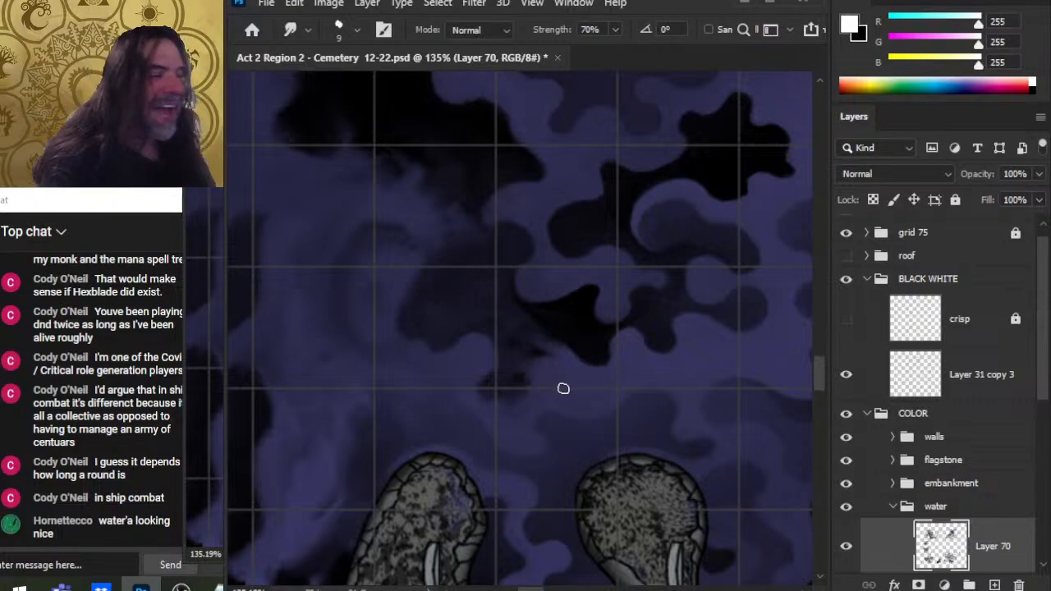
pyautogui.press(']')
pyautogui.press(']')
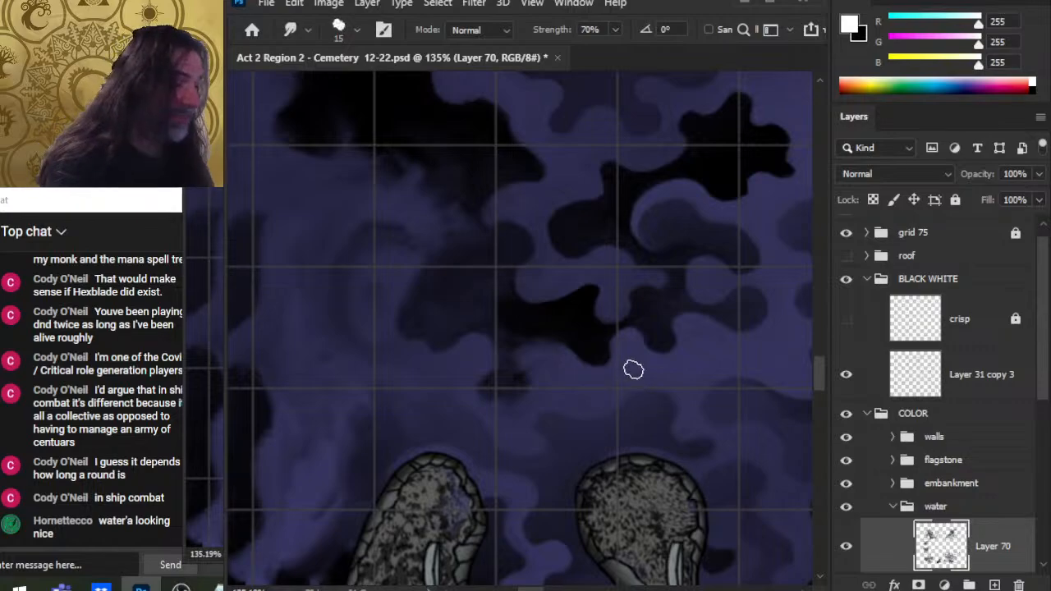
pyautogui.press('[')
pyautogui.press('[')
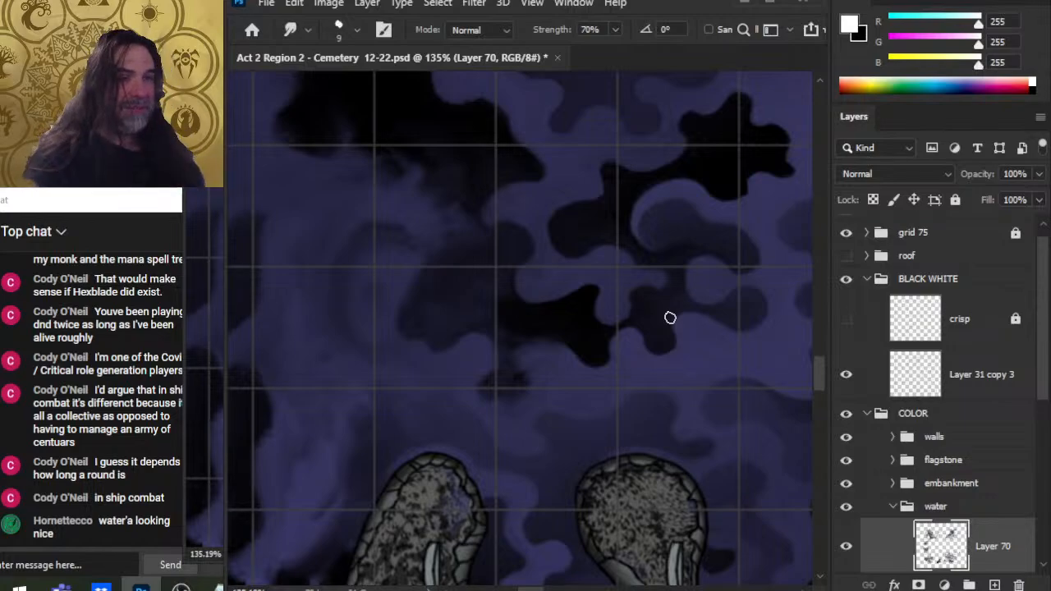
pyautogui.moveTo(582, 359); pyautogui.dragTo(608, 357)
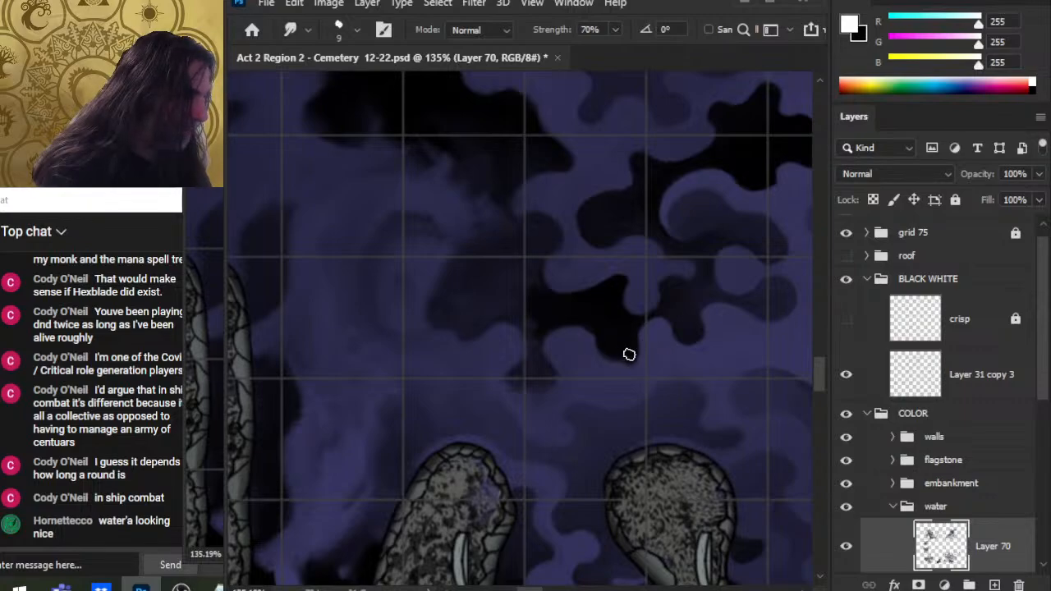
pyautogui.moveTo(611, 341); pyautogui.dragTo(610, 359)
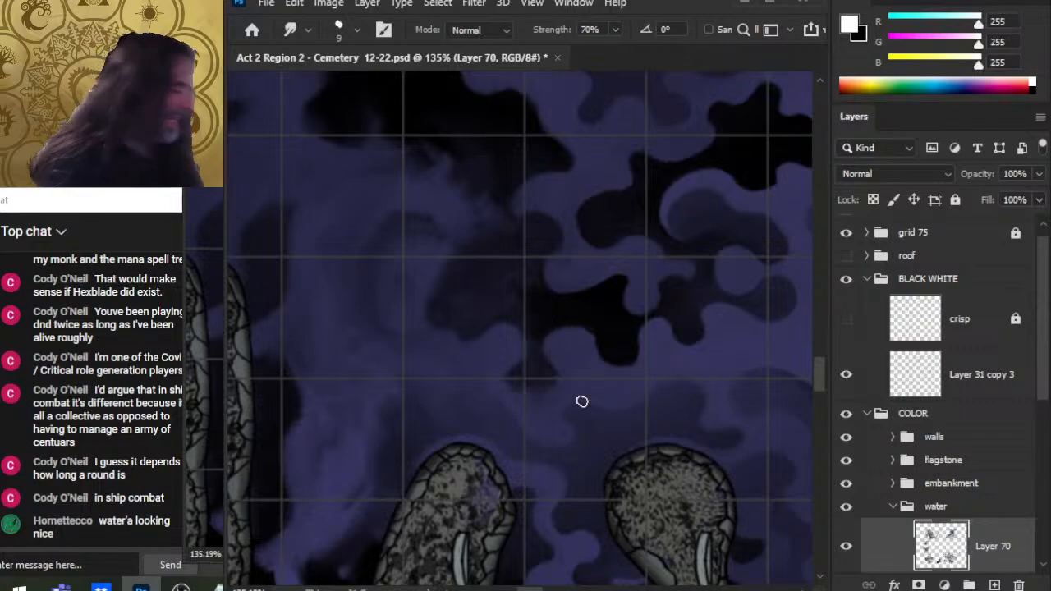
pyautogui.hotkey('ctrl', 's')
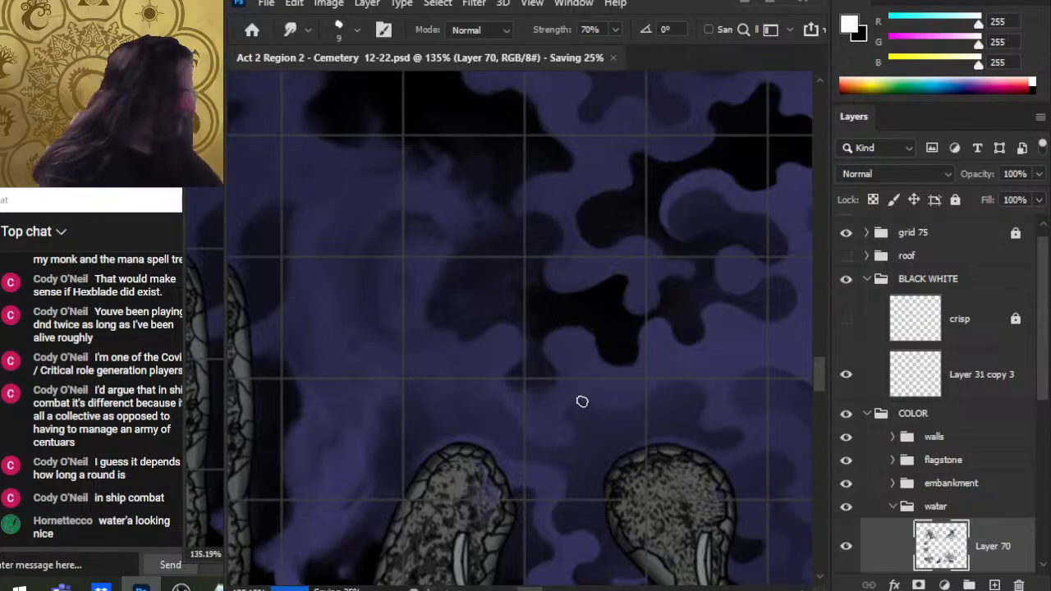
# Step: Zoom out and pan across the map to inspect the water pools and their shadows
pyautogui.moveTo(630, 383); pyautogui.dragTo(633, 226)
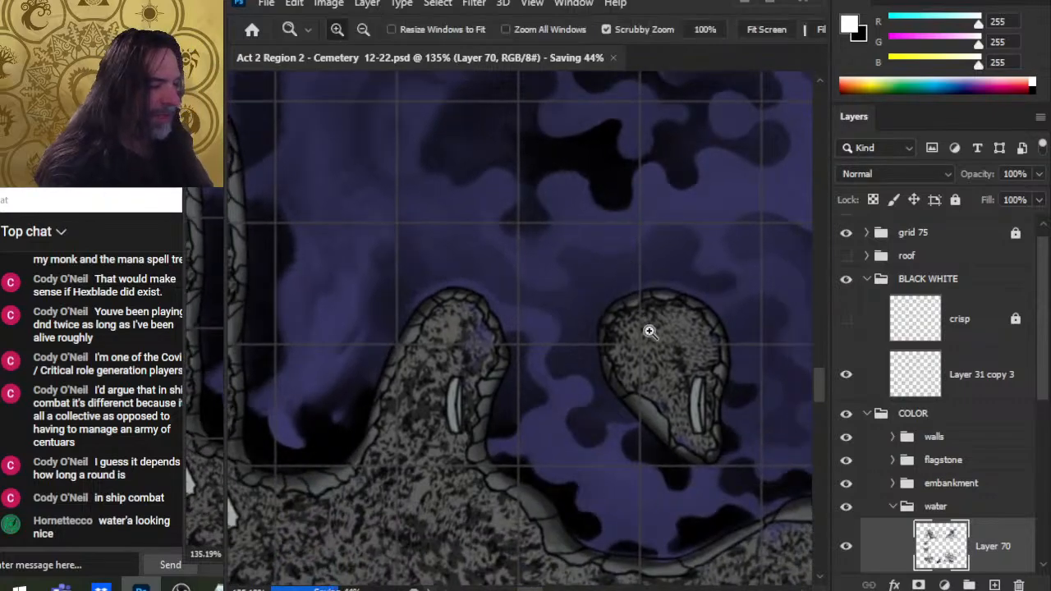
pyautogui.moveTo(649, 353); pyautogui.dragTo(606, 379)
pyautogui.moveTo(669, 373); pyautogui.dragTo(604, 472)
pyautogui.moveTo(674, 418); pyautogui.dragTo(616, 399)
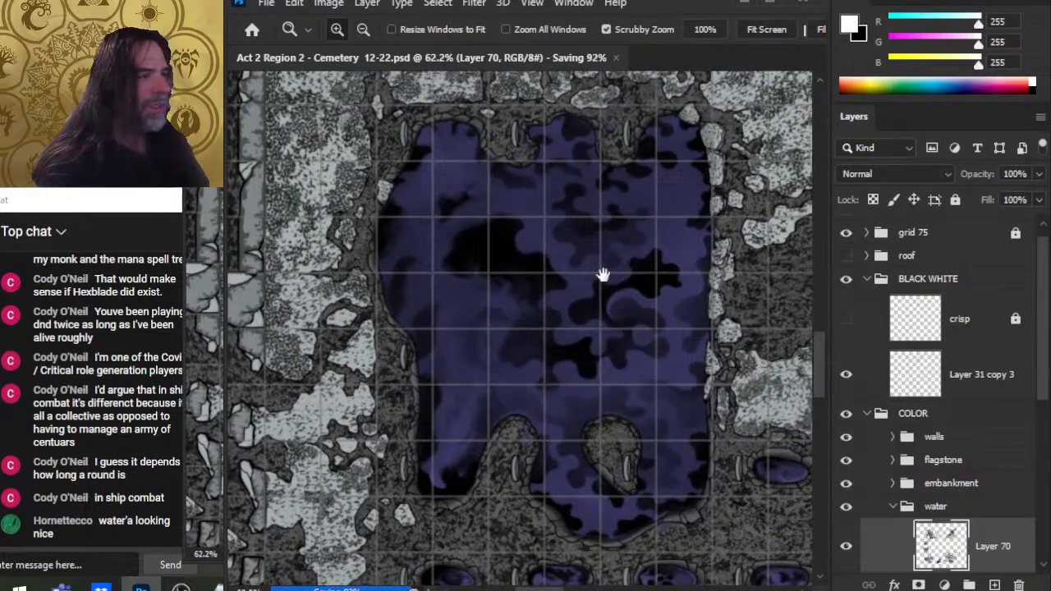
pyautogui.moveTo(603, 274); pyautogui.dragTo(604, 332)
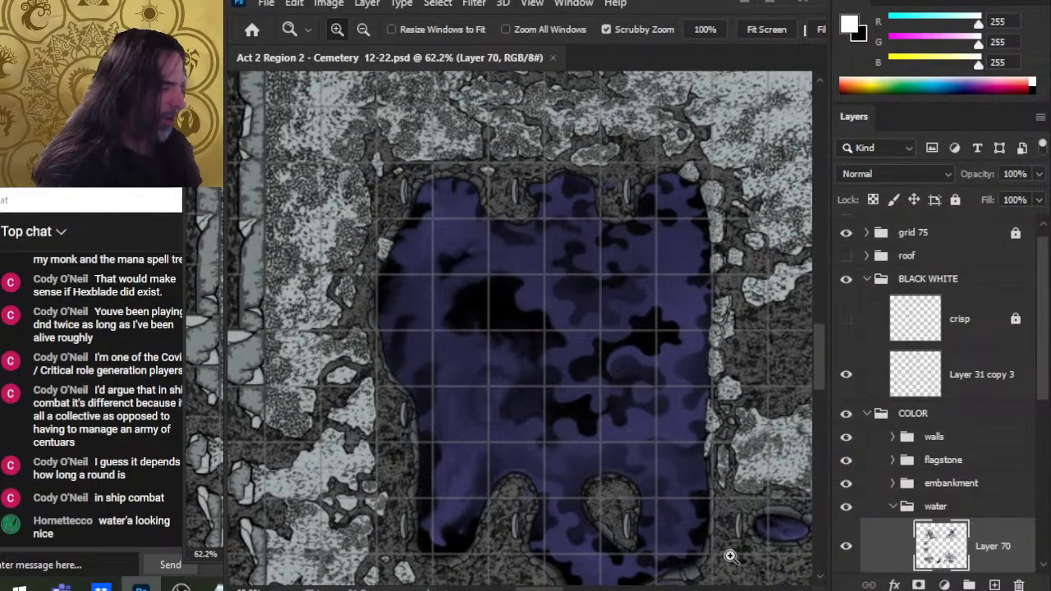
pyautogui.moveTo(688, 467); pyautogui.dragTo(615, 369)
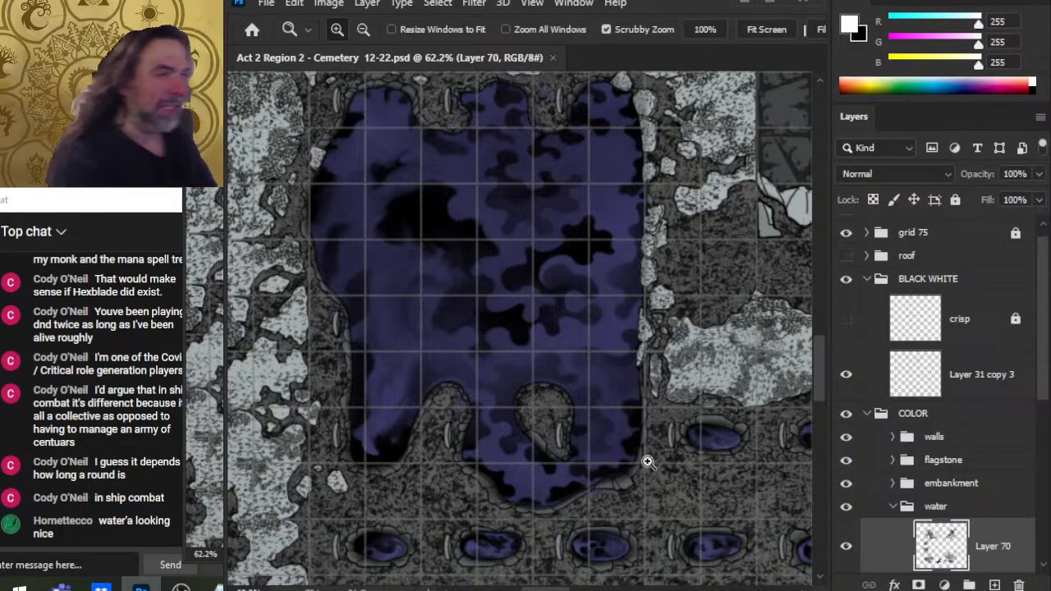
pyautogui.moveTo(635, 430); pyautogui.dragTo(442, 523)
pyautogui.moveTo(517, 320); pyautogui.dragTo(496, 570)
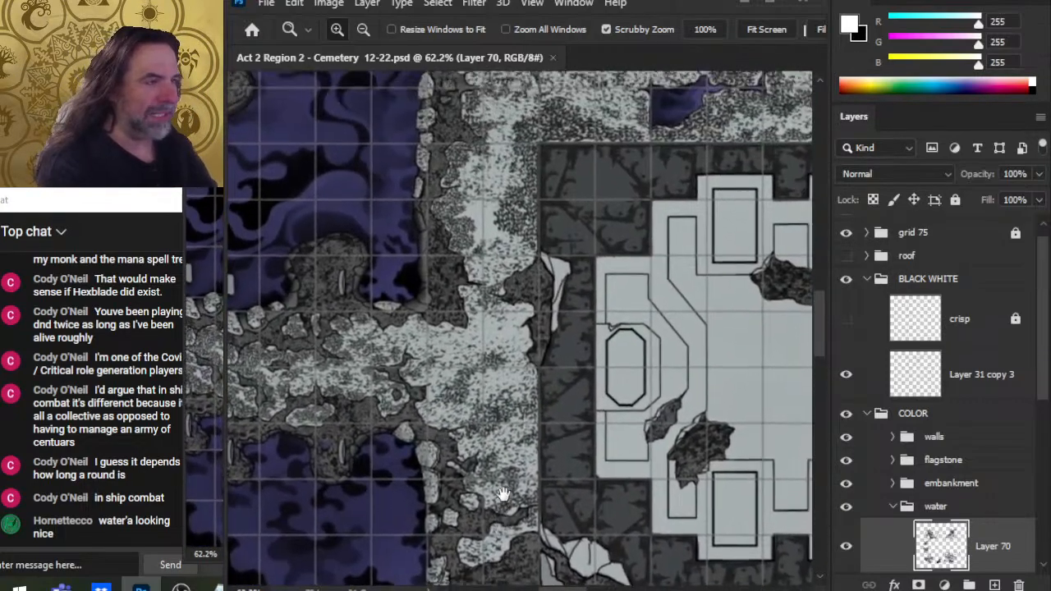
pyautogui.moveTo(473, 261); pyautogui.dragTo(565, 468)
pyautogui.moveTo(655, 346); pyautogui.dragTo(427, 521)
pyautogui.moveTo(699, 293); pyautogui.dragTo(561, 365)
pyautogui.moveTo(643, 399); pyautogui.dragTo(580, 376)
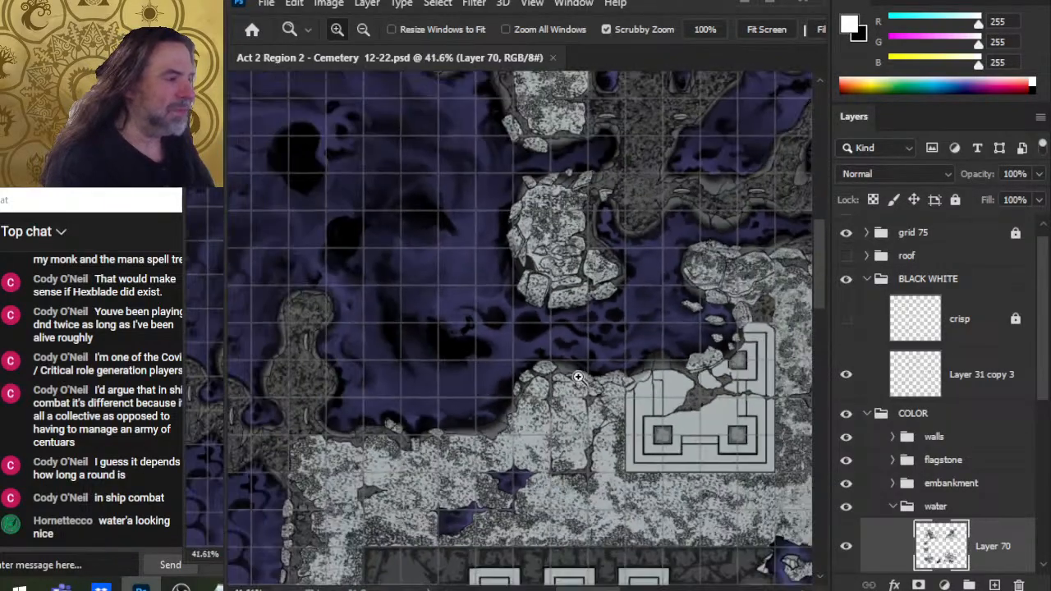
pyautogui.moveTo(564, 469); pyautogui.dragTo(550, 426)
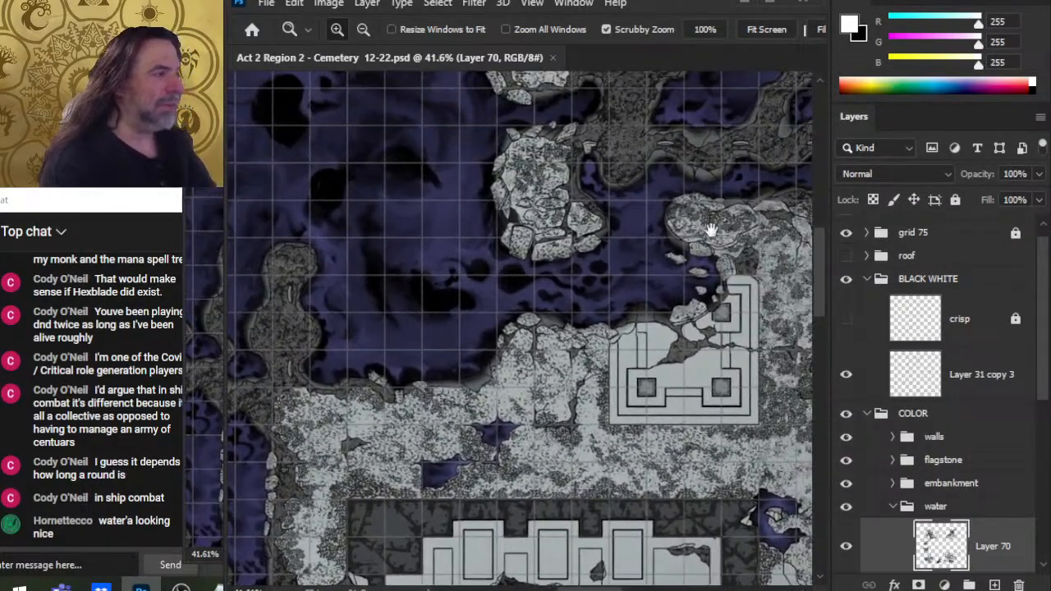
pyautogui.moveTo(713, 233); pyautogui.dragTo(615, 326)
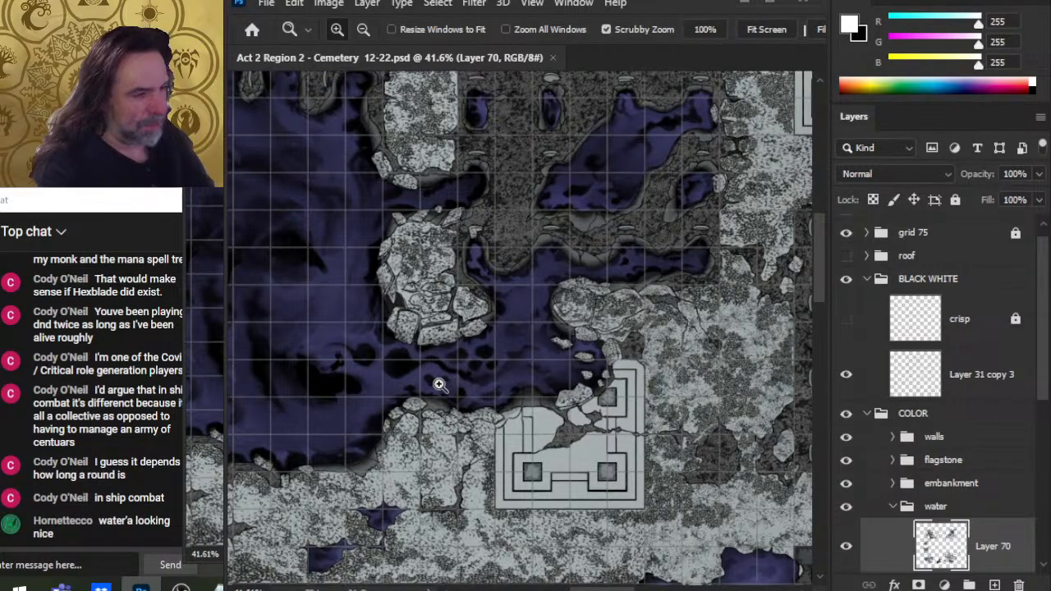
pyautogui.moveTo(369, 371); pyautogui.dragTo(539, 422)
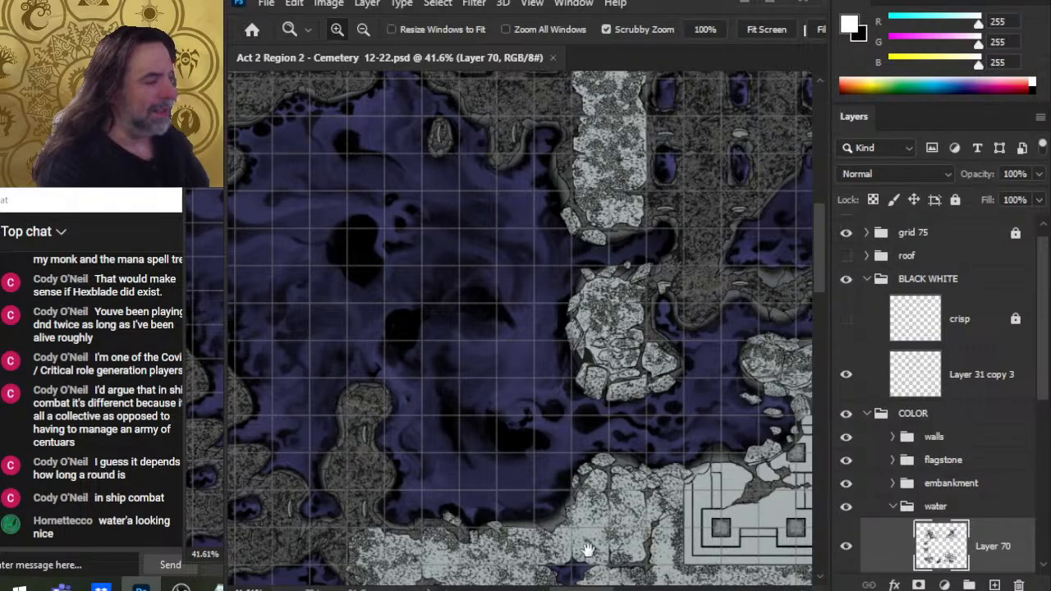
pyautogui.moveTo(588, 550); pyautogui.dragTo(695, 218)
pyautogui.moveTo(674, 473); pyautogui.dragTo(646, 476)
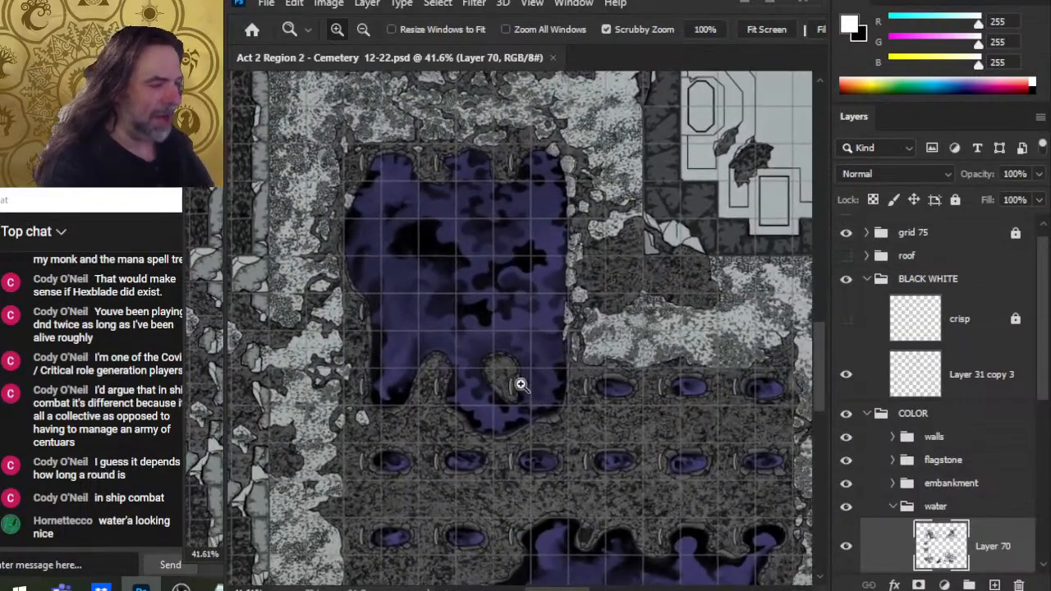
pyautogui.moveTo(524, 386); pyautogui.dragTo(585, 396)
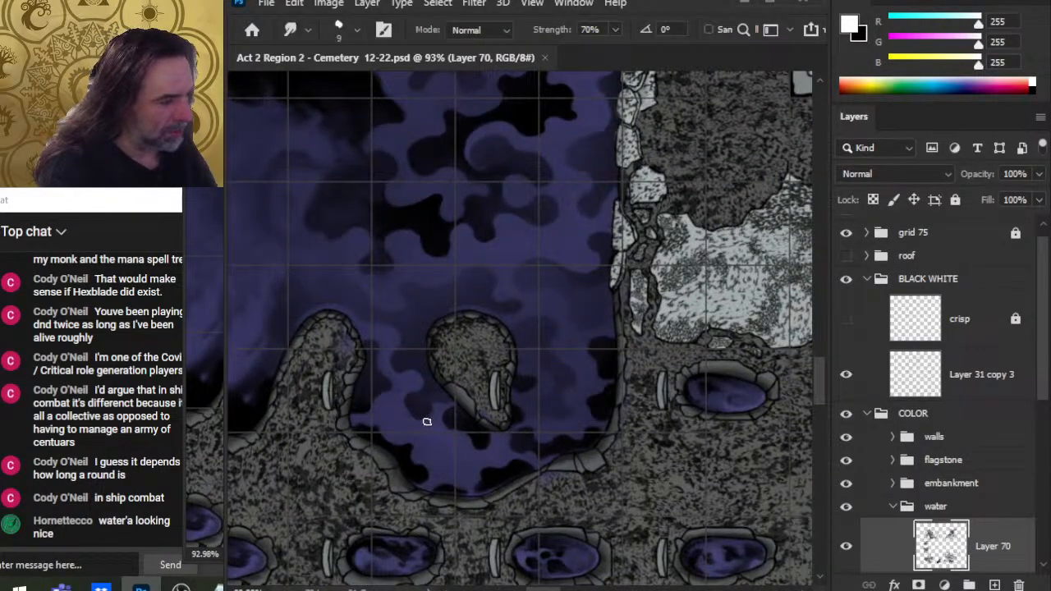
# Step: Smudge the shadow beside the small rock near the pool's lower edge with the 9 px brush
pyautogui.moveTo(427, 421); pyautogui.dragTo(418, 414)
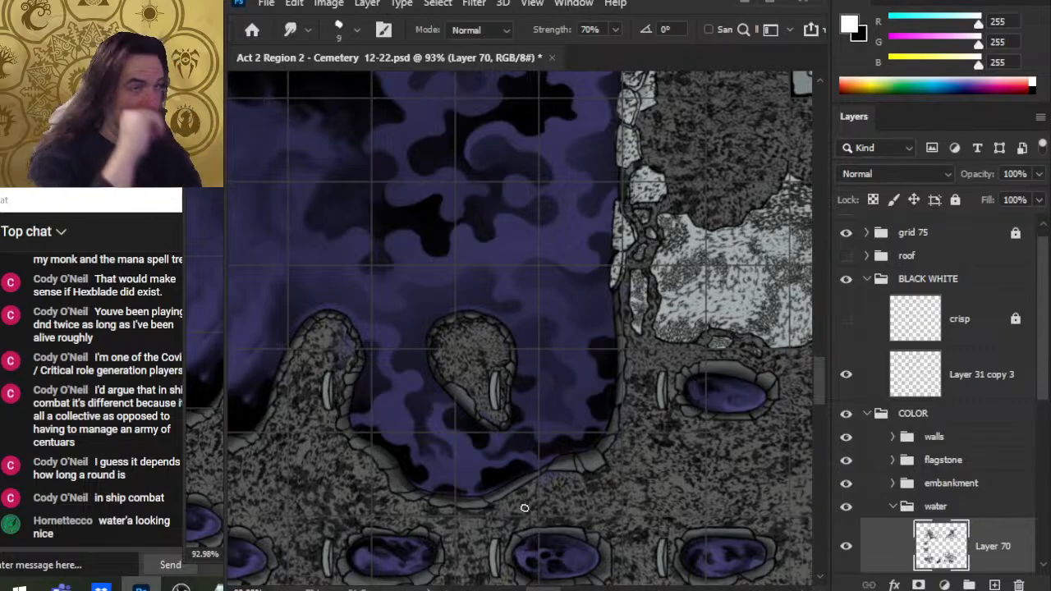
pyautogui.moveTo(628, 398); pyautogui.dragTo(514, 392)
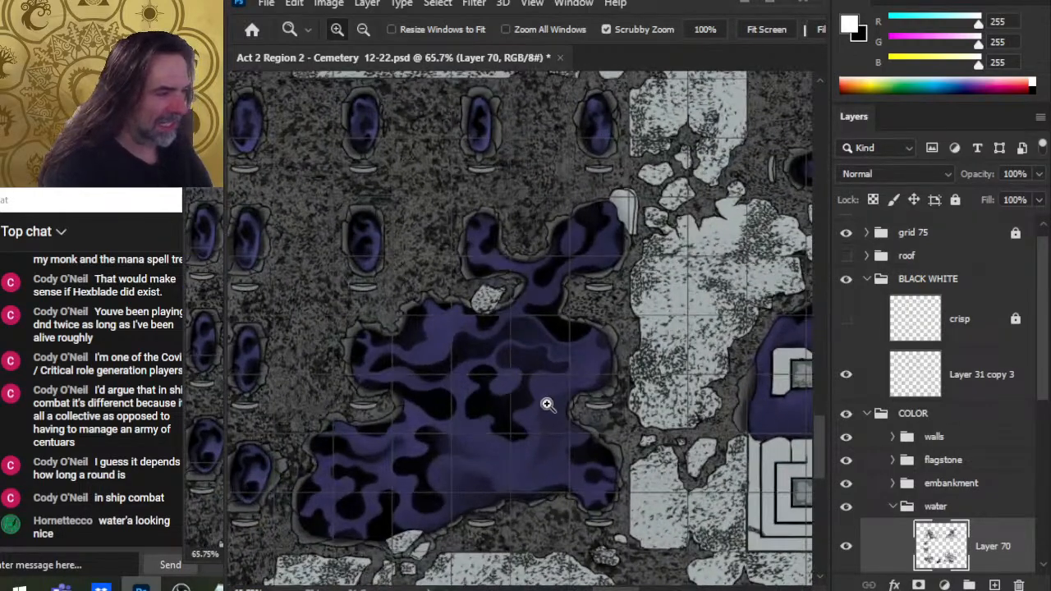
pyautogui.click(482, 376)
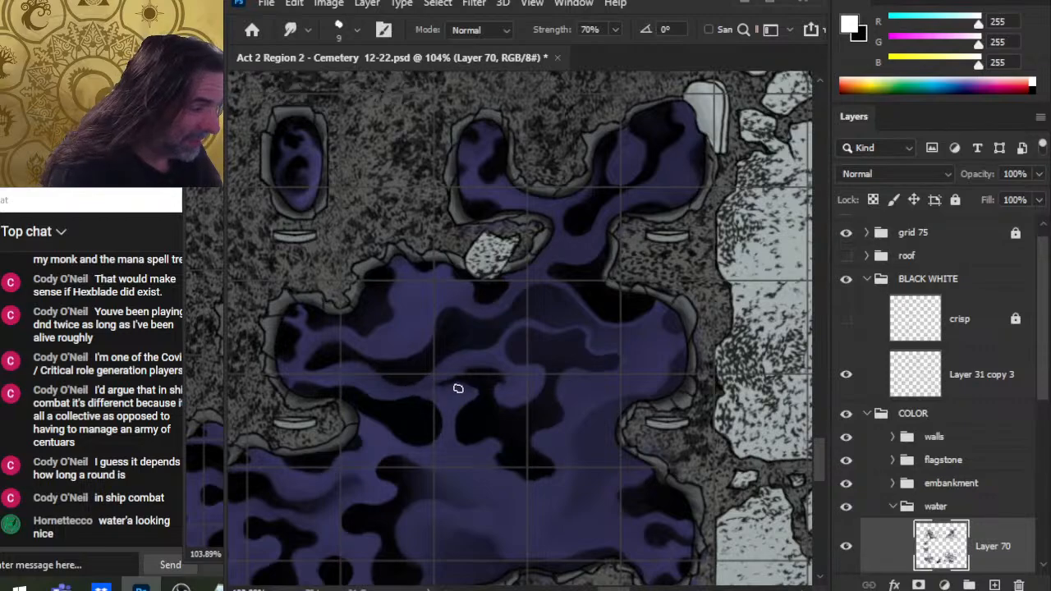
# Step: Switch to the Zoom tool and zoom in and out across the map to examine the smudged water pools
pyautogui.press('z')
pyautogui.moveTo(542, 381); pyautogui.dragTo(492, 416)
pyautogui.moveTo(572, 279)
pyautogui.mouseDown()
pyautogui.moveTo(594, 309)
pyautogui.moveTo(576, 299)
pyautogui.mouseUp()
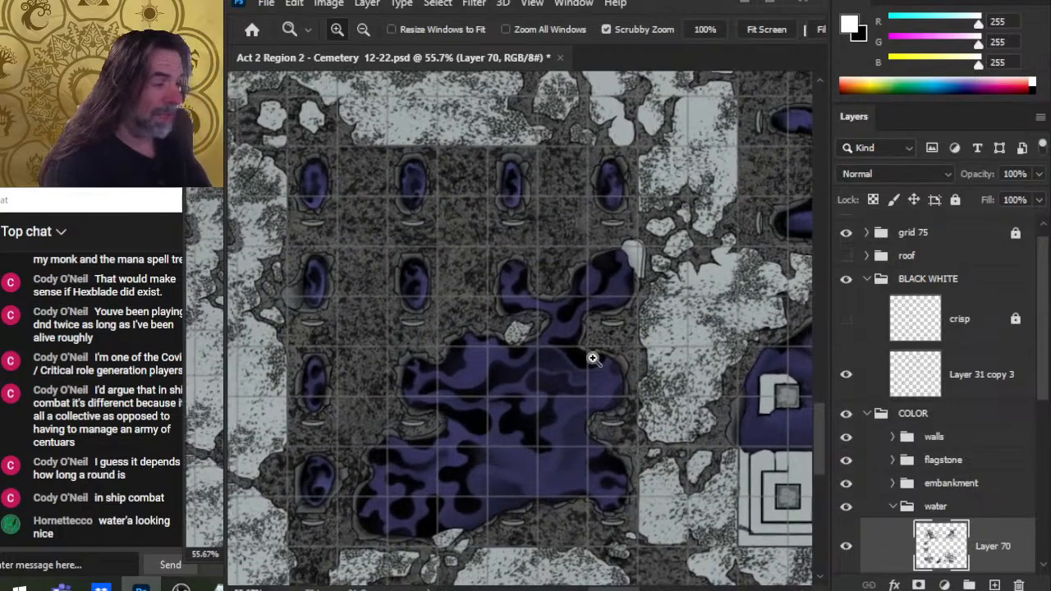
pyautogui.moveTo(593, 359); pyautogui.dragTo(528, 359)
pyautogui.moveTo(562, 261); pyautogui.dragTo(546, 448)
pyautogui.moveTo(560, 367); pyautogui.dragTo(530, 570)
pyautogui.moveTo(467, 201); pyautogui.dragTo(446, 408)
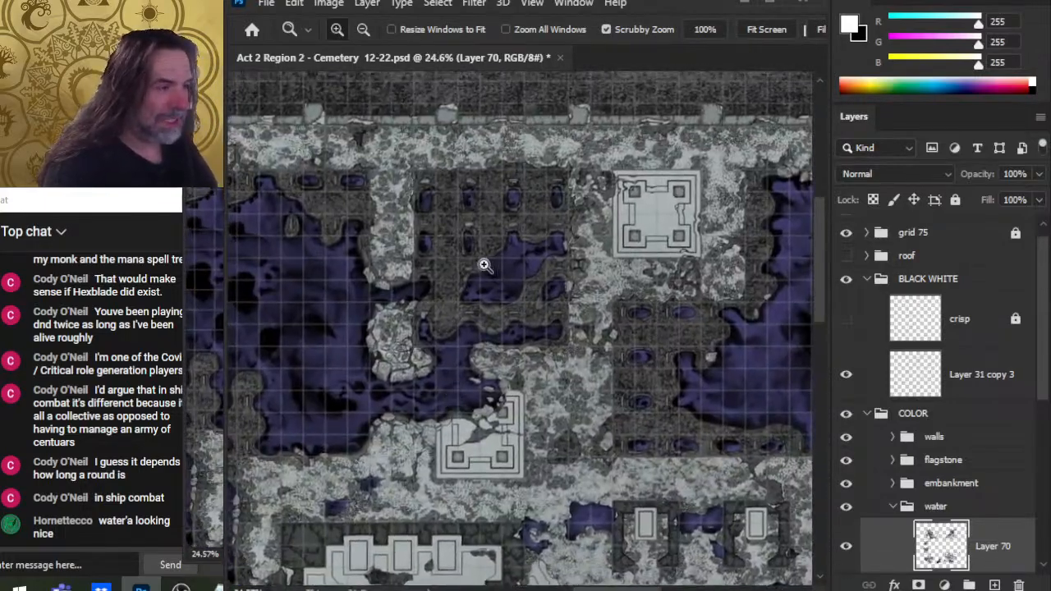
pyautogui.moveTo(485, 264); pyautogui.dragTo(567, 335)
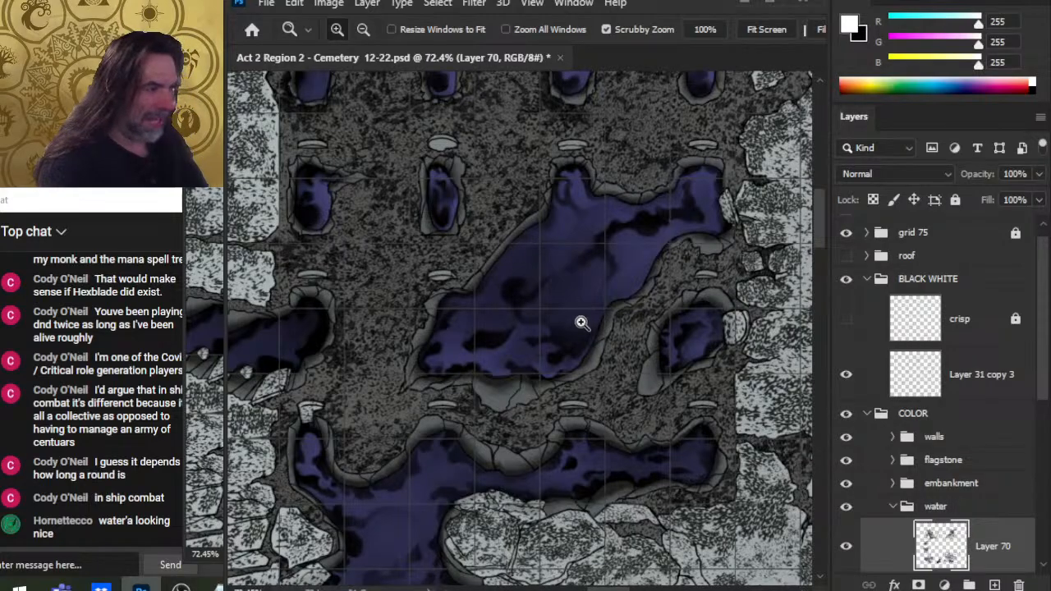
# Step: Zoom around the upper pools near the grave niches to inspect how their shadows blend
pyautogui.moveTo(646, 338); pyautogui.dragTo(572, 312)
pyautogui.moveTo(580, 446); pyautogui.dragTo(521, 344)
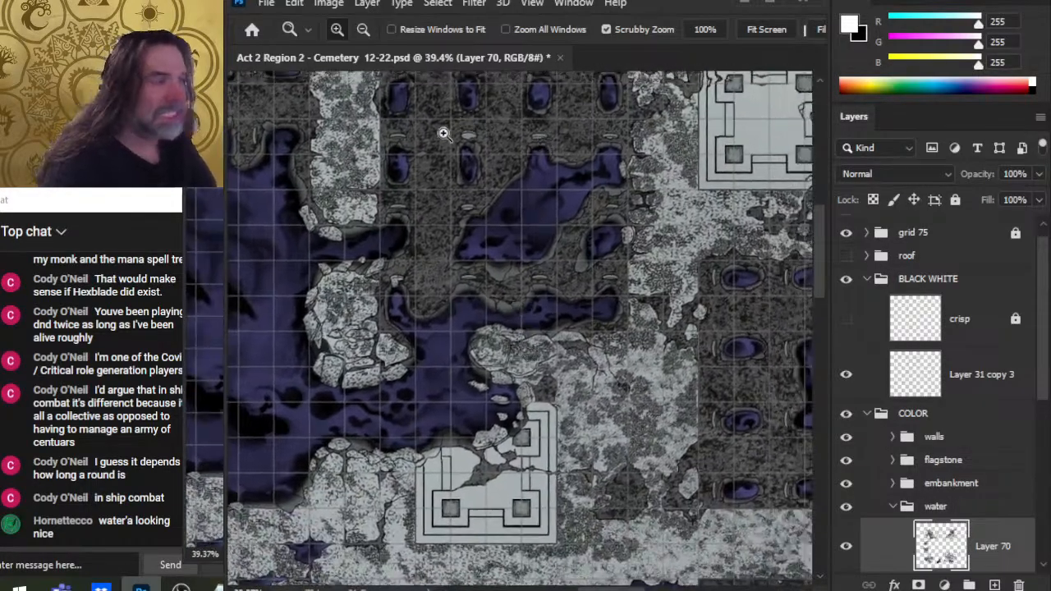
pyautogui.moveTo(649, 474); pyautogui.dragTo(299, 295)
pyautogui.moveTo(528, 558); pyautogui.dragTo(678, 237)
pyautogui.moveTo(558, 444); pyautogui.dragTo(676, 244)
pyautogui.moveTo(452, 476); pyautogui.dragTo(699, 230)
pyautogui.moveTo(575, 492); pyautogui.dragTo(591, 271)
pyautogui.moveTo(559, 378); pyautogui.dragTo(606, 378)
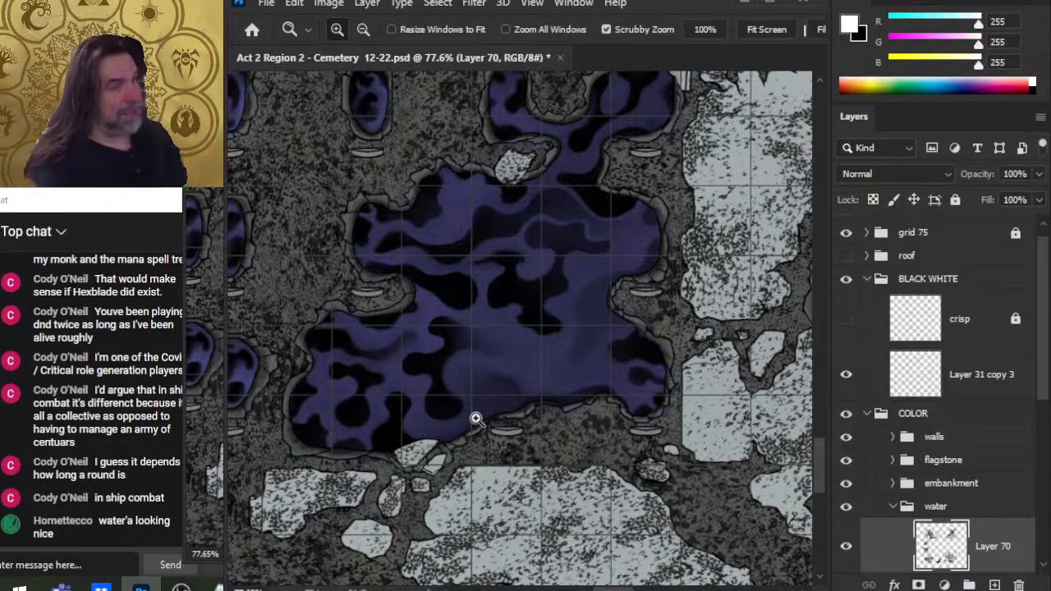
# Step: Zoom into the central pool and the neighbouring pools below it to check the shadow blending
pyautogui.moveTo(559, 281); pyautogui.dragTo(532, 511)
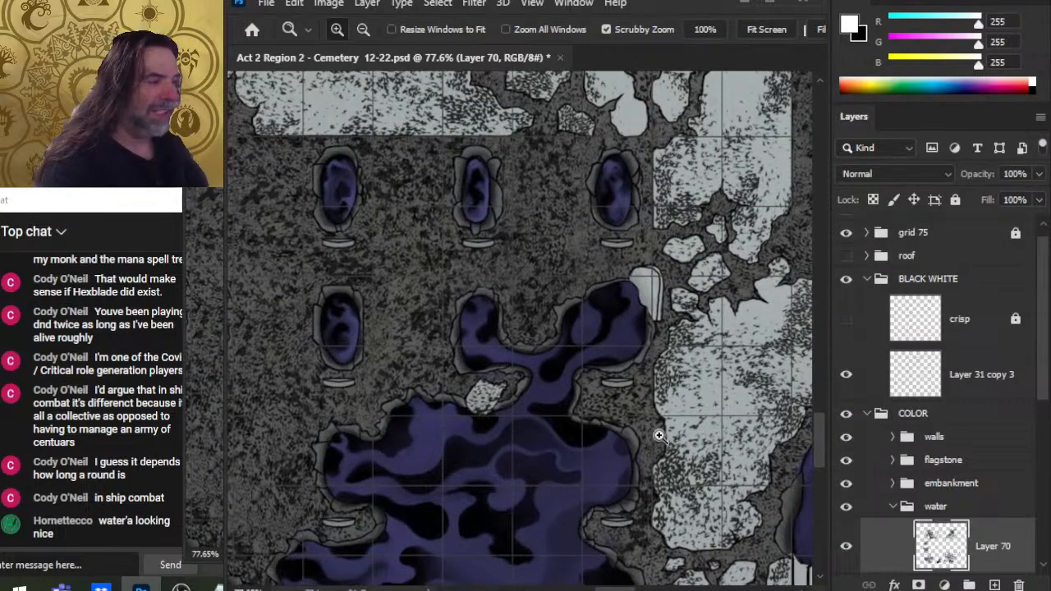
pyautogui.moveTo(635, 422); pyautogui.dragTo(618, 420)
pyautogui.moveTo(606, 502); pyautogui.dragTo(615, 340)
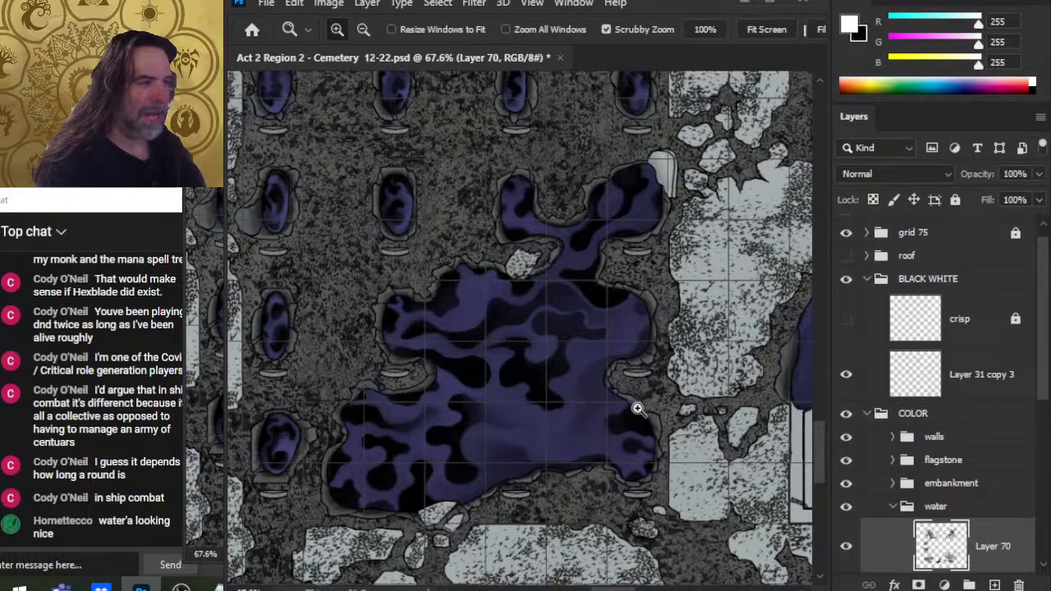
pyautogui.moveTo(638, 413); pyautogui.dragTo(581, 391)
pyautogui.moveTo(524, 411); pyautogui.dragTo(493, 415)
pyautogui.moveTo(586, 452); pyautogui.dragTo(657, 535)
pyautogui.moveTo(622, 470); pyautogui.dragTo(635, 569)
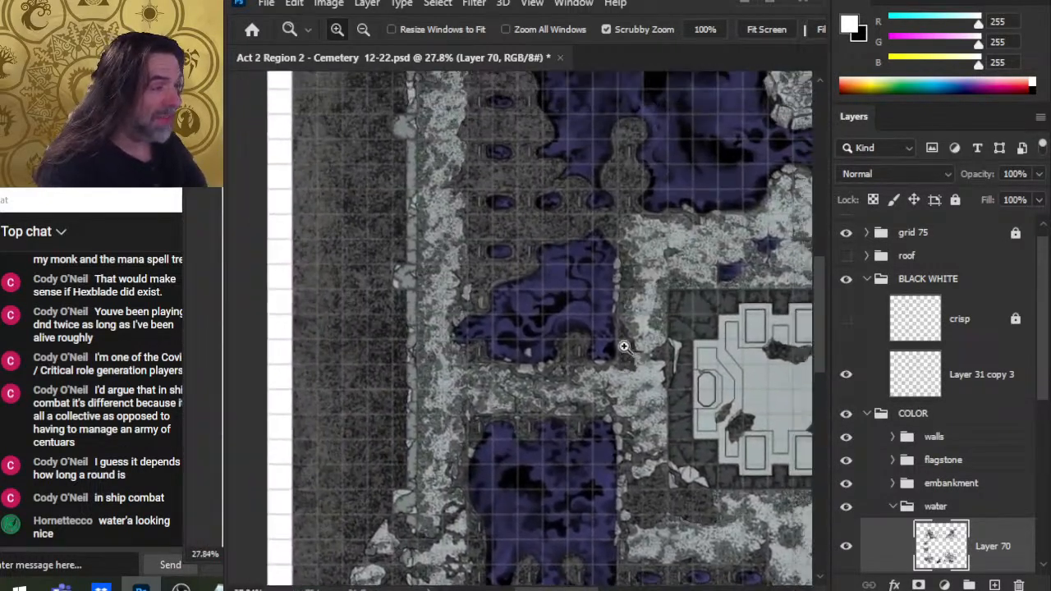
pyautogui.moveTo(576, 321); pyautogui.dragTo(661, 397)
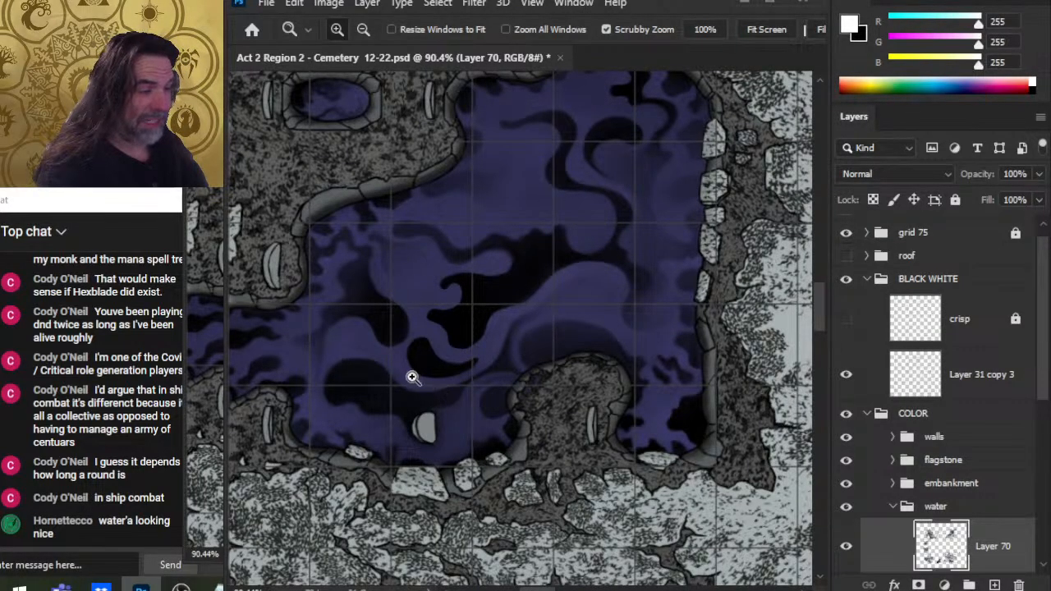
# Step: Zoom into the lower pool beside the rocky outcrop to examine its swirling shadows
pyautogui.keyDown('alt'); pyautogui.click(684, 495); pyautogui.keyUp('alt')
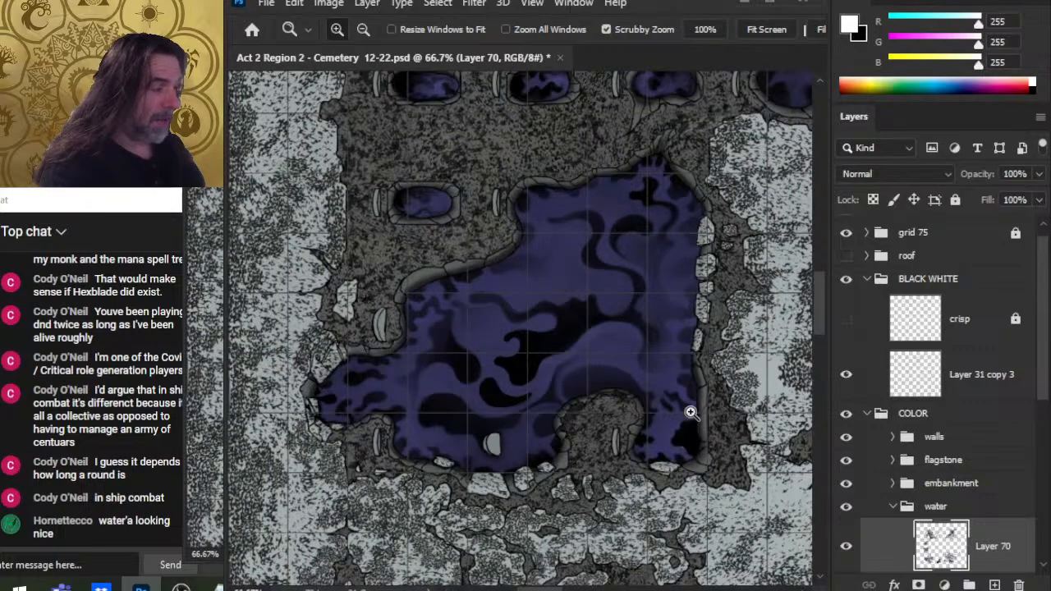
pyautogui.click(690, 428)
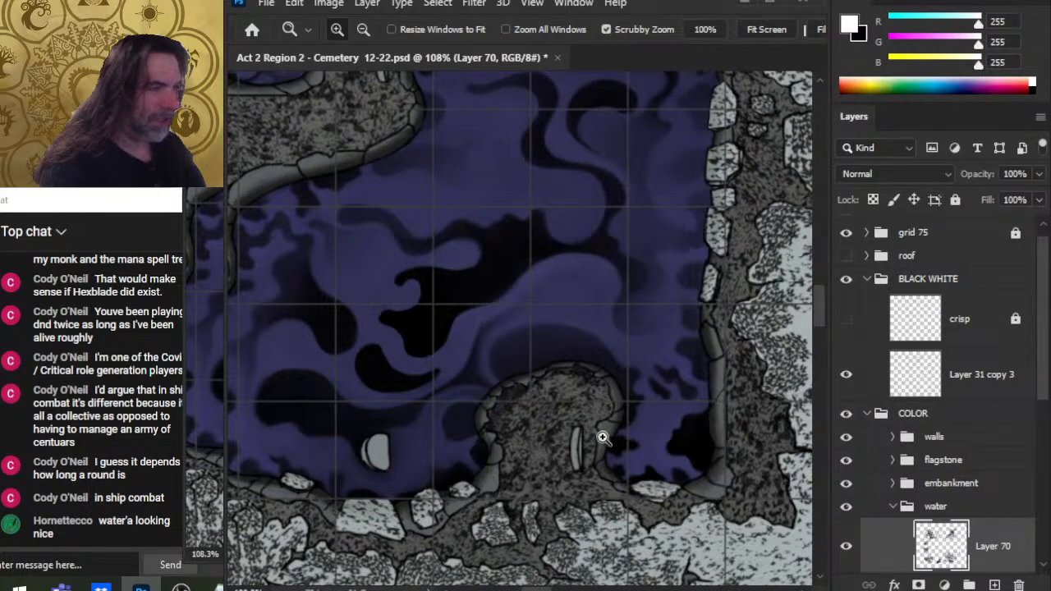
pyautogui.moveTo(601, 435); pyautogui.dragTo(495, 360)
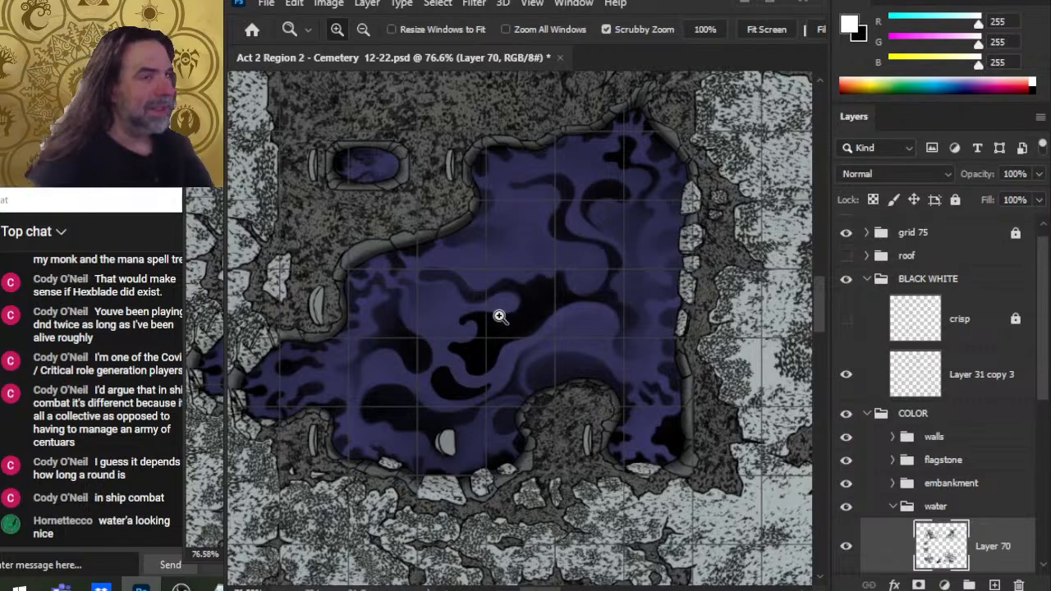
pyautogui.moveTo(664, 389); pyautogui.dragTo(573, 372)
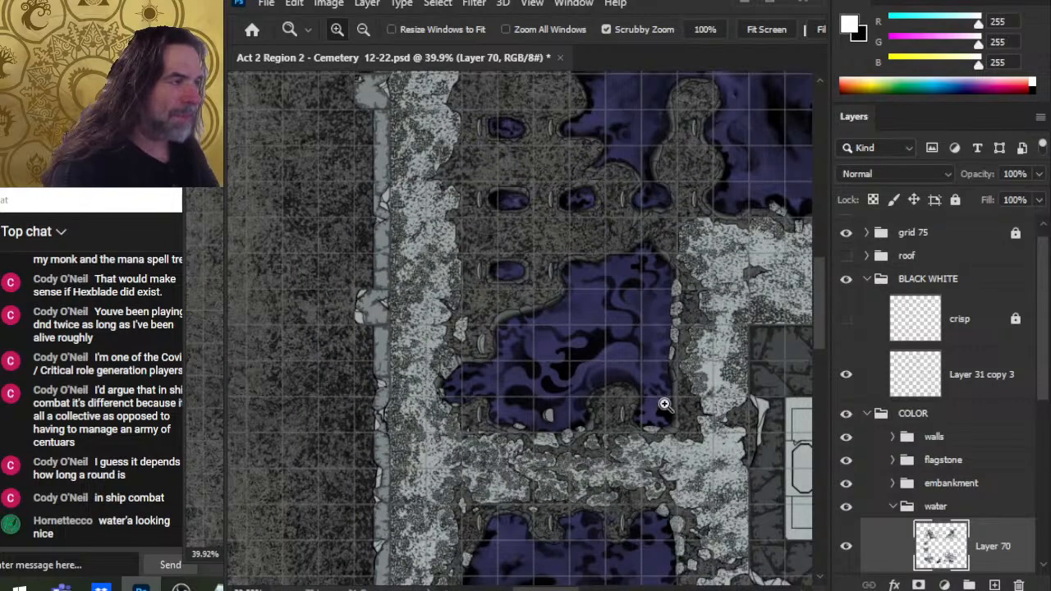
pyautogui.moveTo(707, 391); pyautogui.dragTo(600, 339)
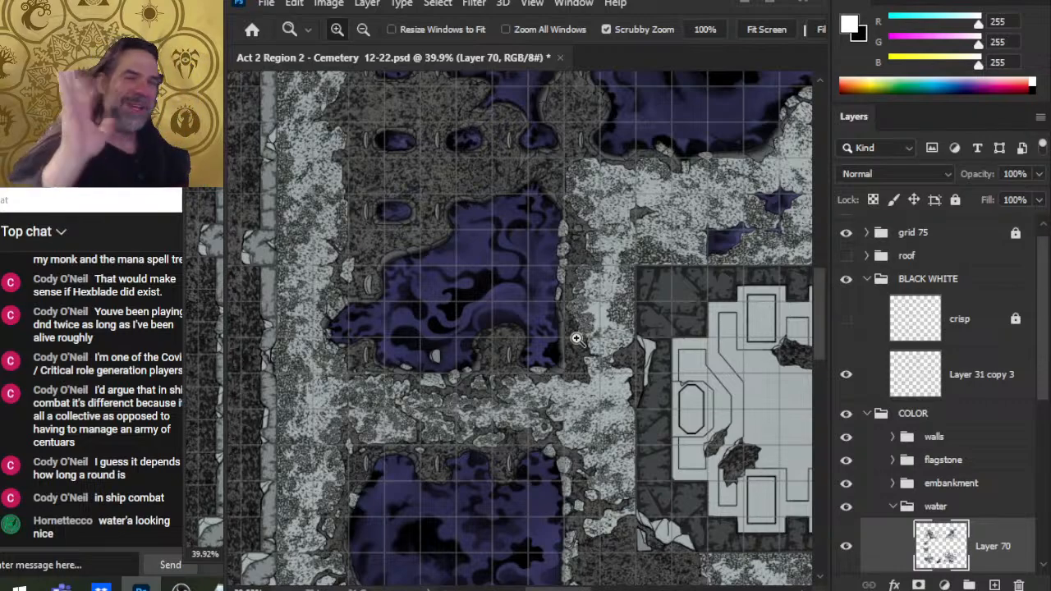
pyautogui.moveTo(141, 588)
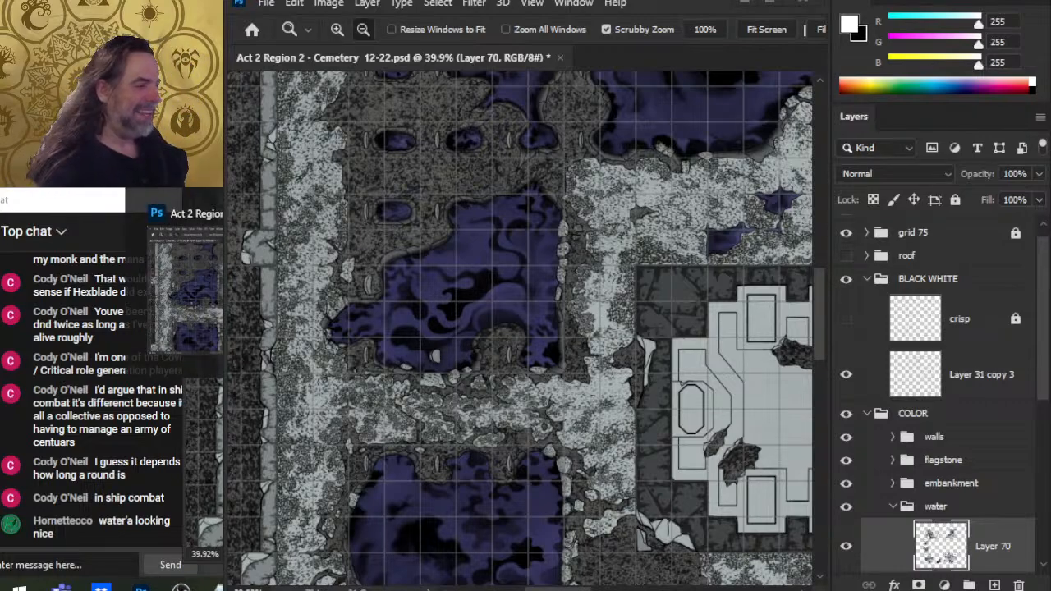
pyautogui.moveTo(181, 588)
pyautogui.click(179, 288)
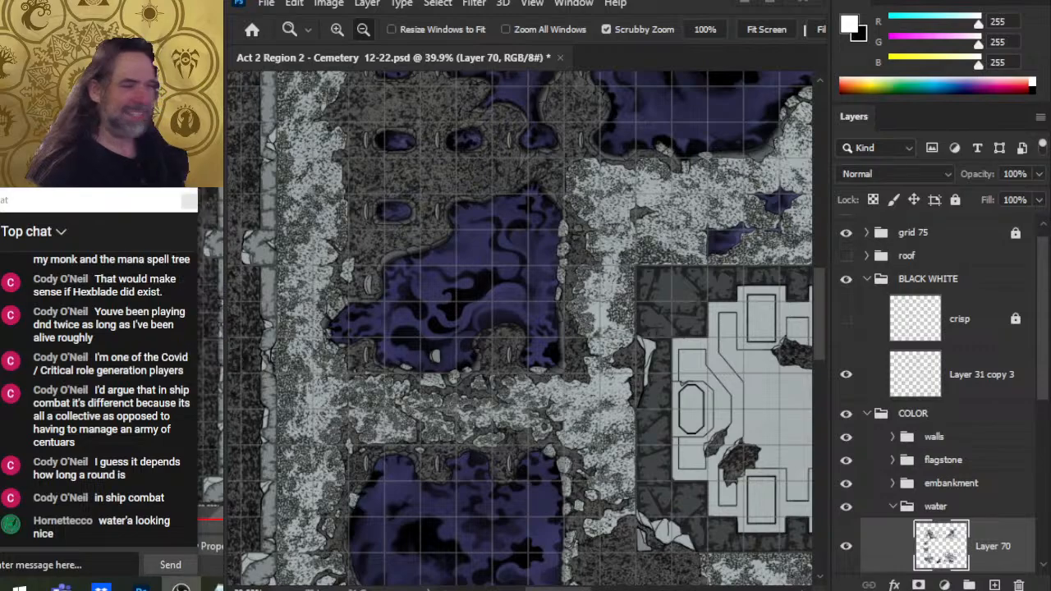